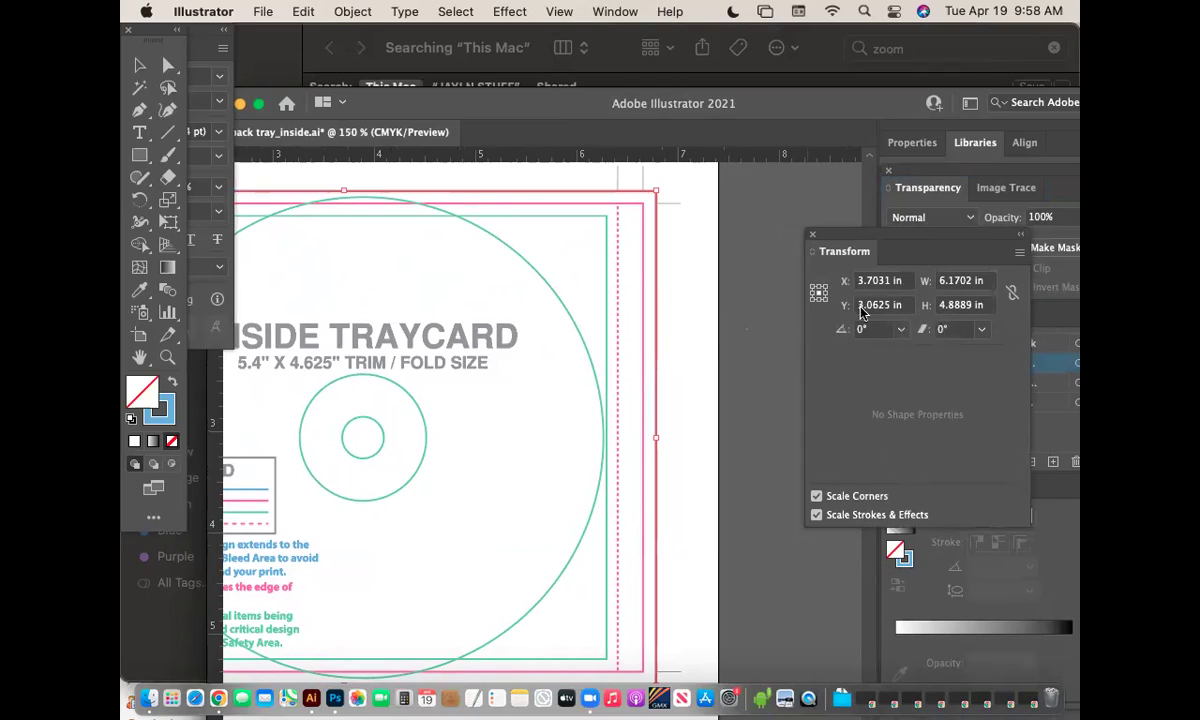
# Copy the outer bleed rectangle of the inside tray card template and switch to Photoshop.
pyautogui.click(664, 313)
pyautogui.click(657, 313)
pyautogui.press('super+minus')
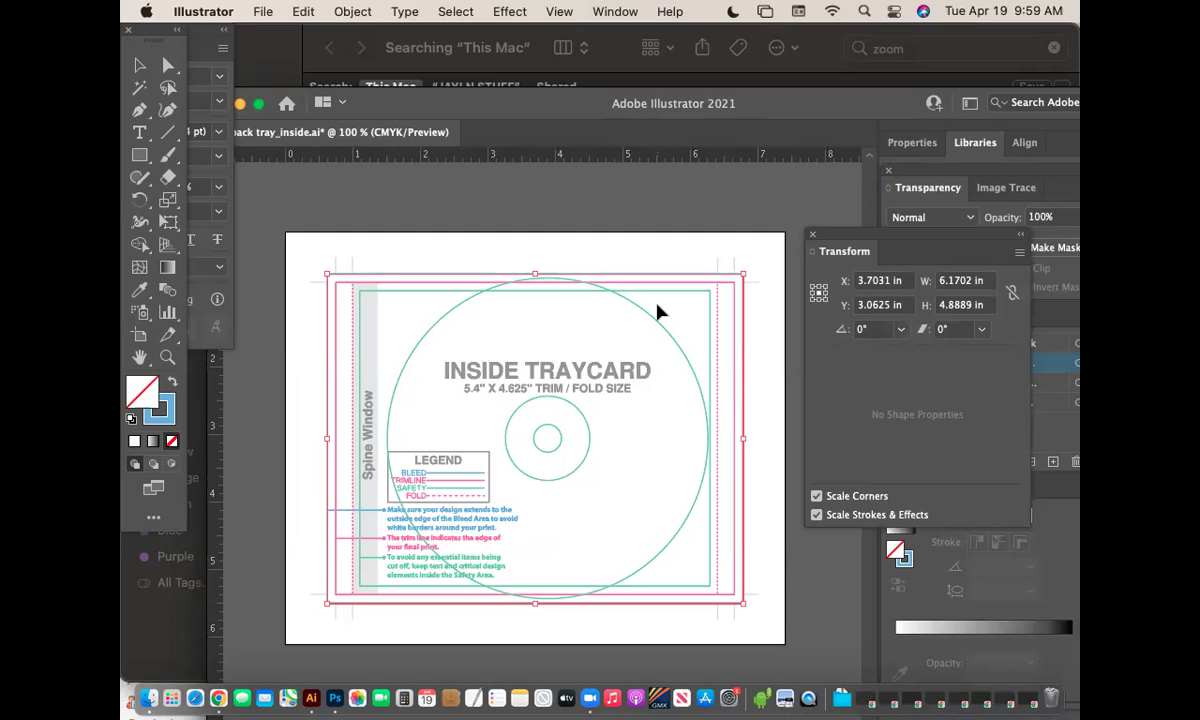
pyautogui.click(690, 232)
pyautogui.click(661, 280)
pyautogui.click(335, 698)
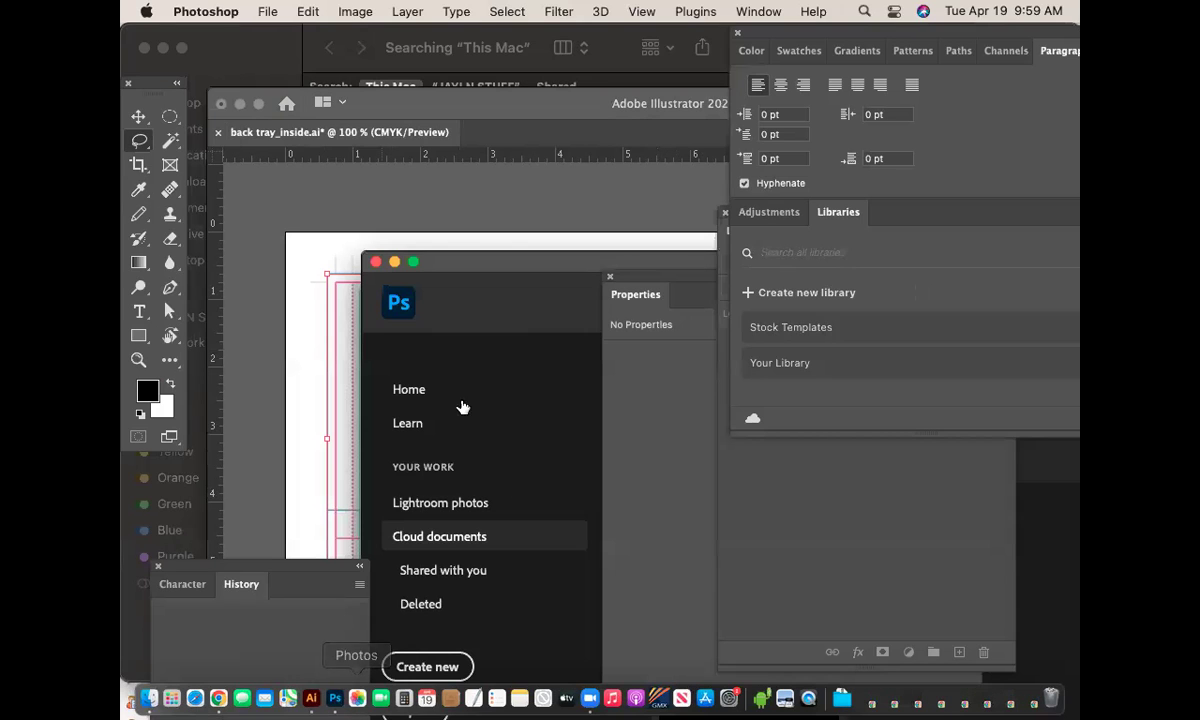
# Rearrange the Photoshop home window and the floating panels so the document creation options are unobstructed.
pyautogui.moveTo(501, 262); pyautogui.dragTo(289, 35)
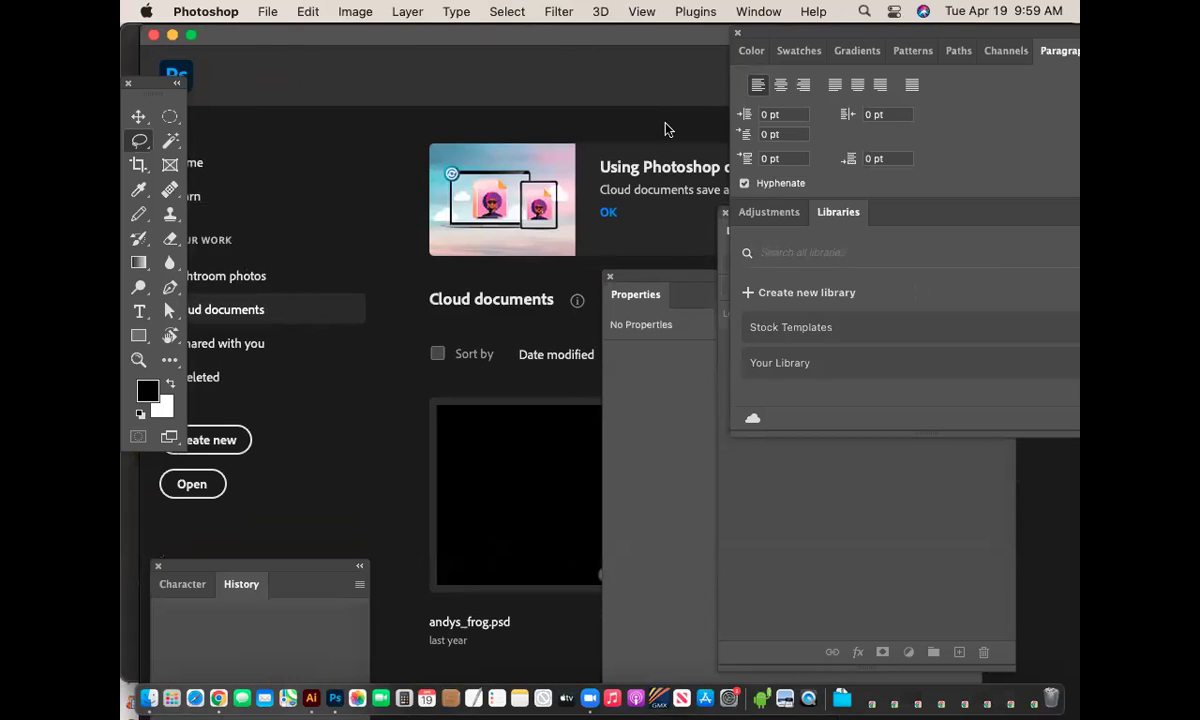
pyautogui.moveTo(990, 36); pyautogui.dragTo(1053, 294)
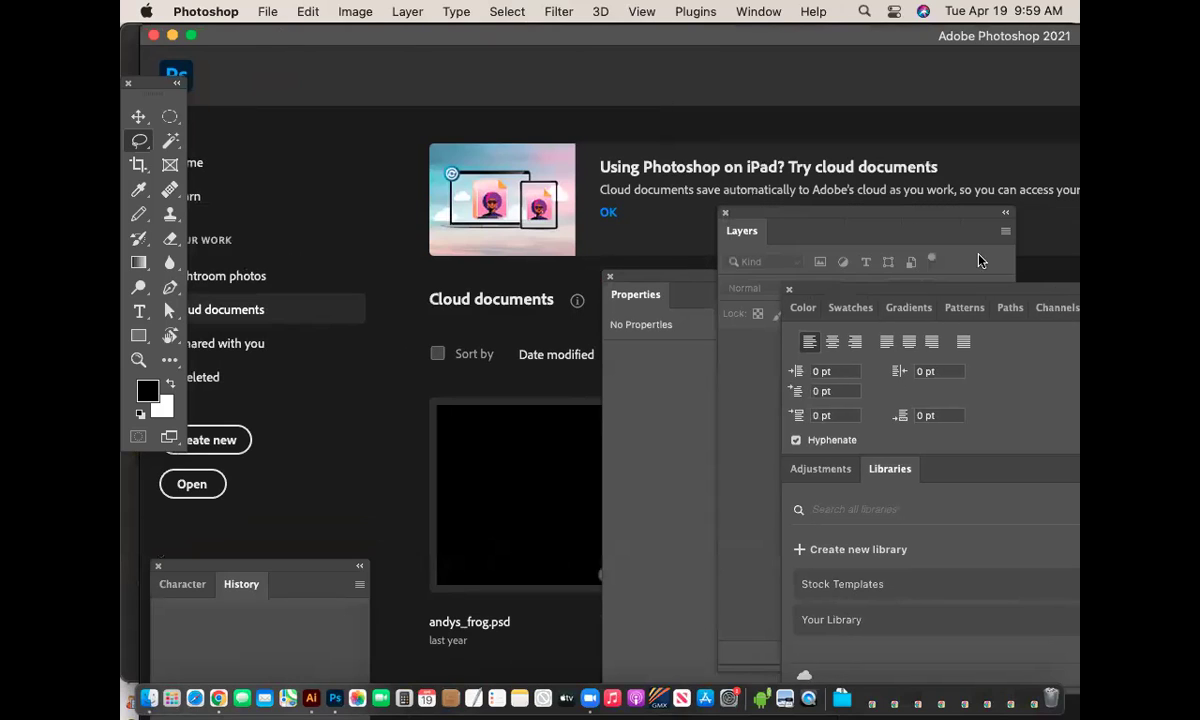
pyautogui.moveTo(812, 213); pyautogui.dragTo(976, 204)
pyautogui.moveTo(740, 278); pyautogui.dragTo(887, 279)
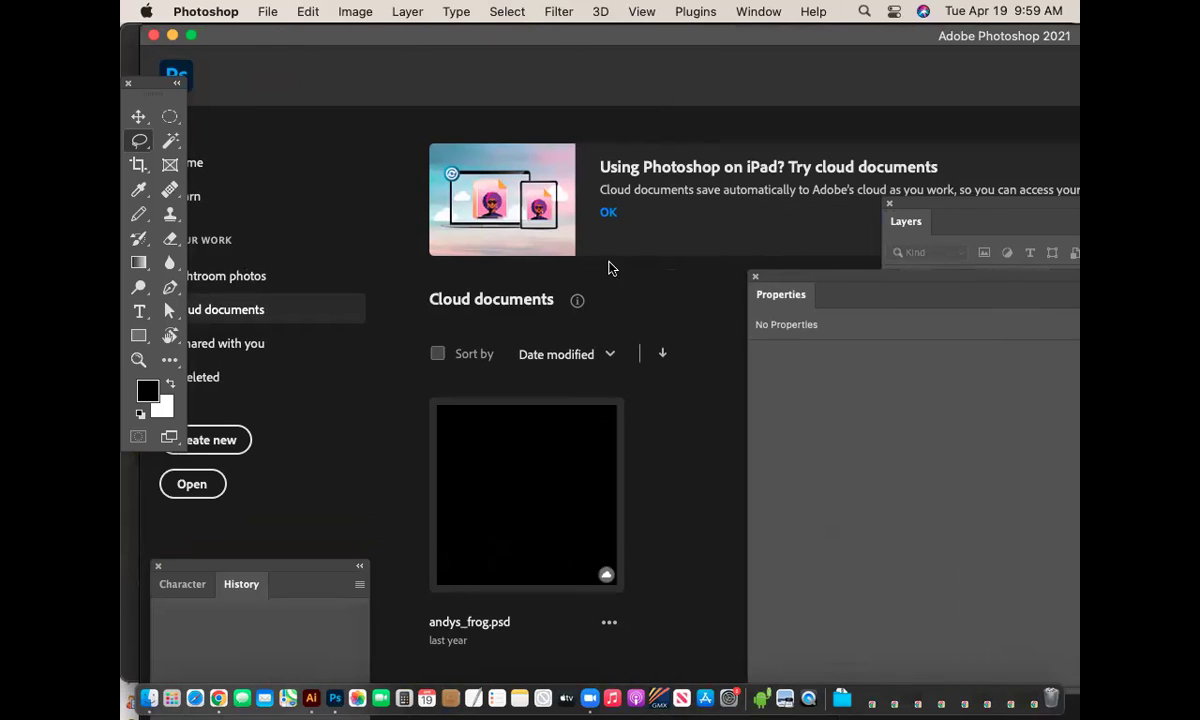
pyautogui.moveTo(226, 38); pyautogui.dragTo(257, 94)
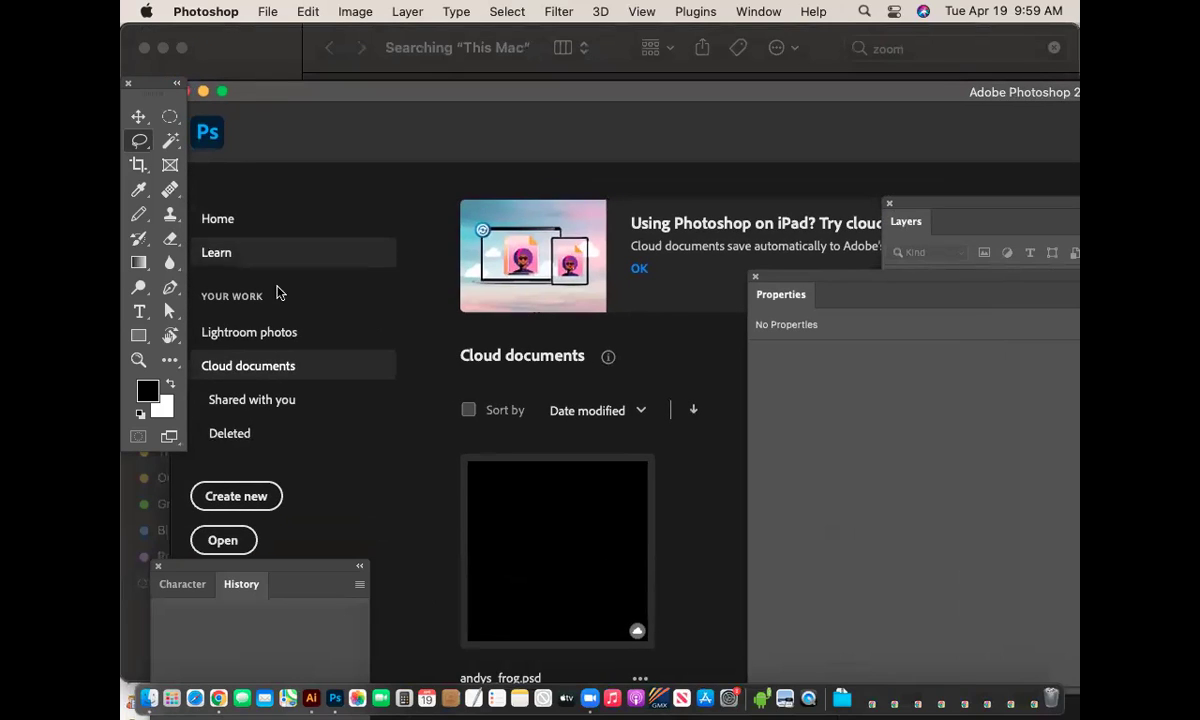
# Create a new document from the clipboard size in inches, 6.167 x 4.889, with a resolution of 300 pixels/inch in CMYK.
pyautogui.click(248, 499)
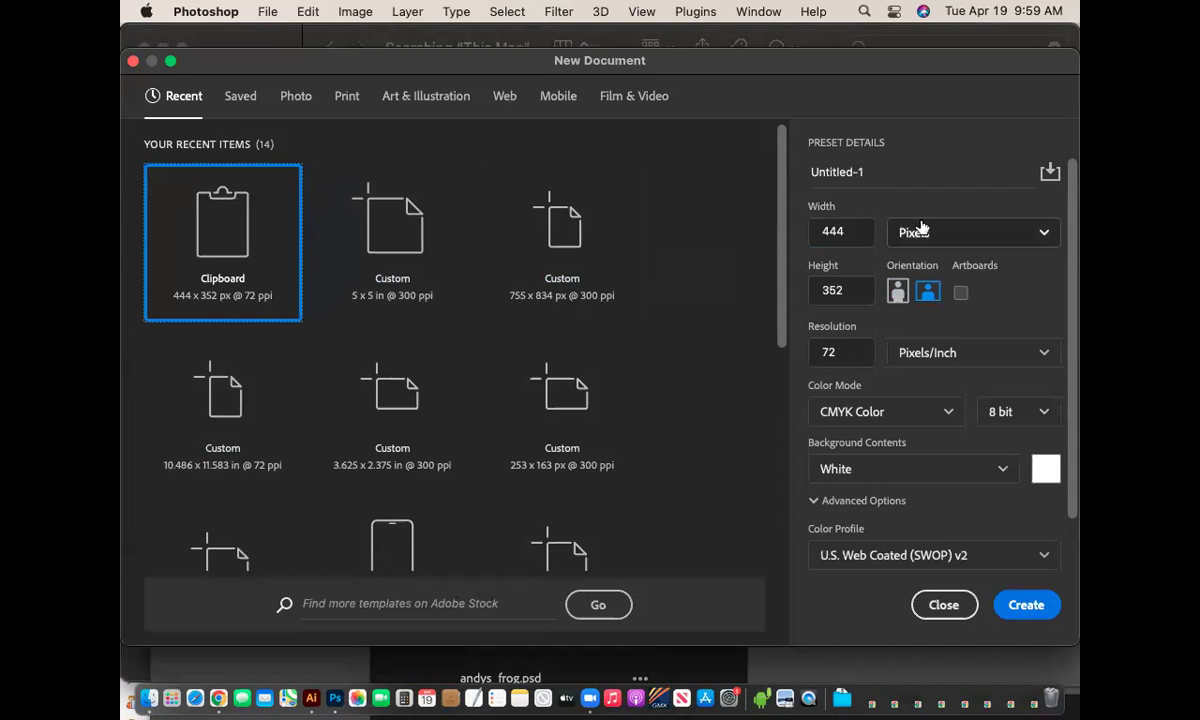
pyautogui.click(960, 232)
pyautogui.click(937, 301)
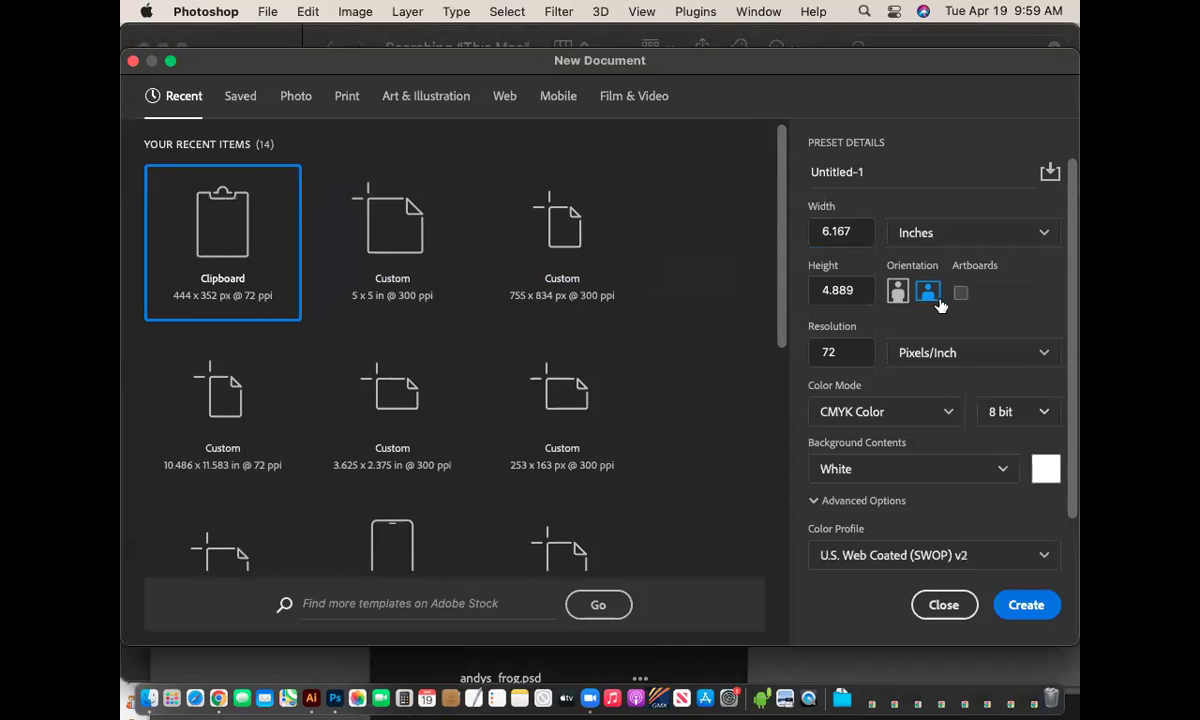
pyautogui.click(821, 231)
pyautogui.click(836, 289)
pyautogui.moveTo(819, 231); pyautogui.dragTo(858, 230)
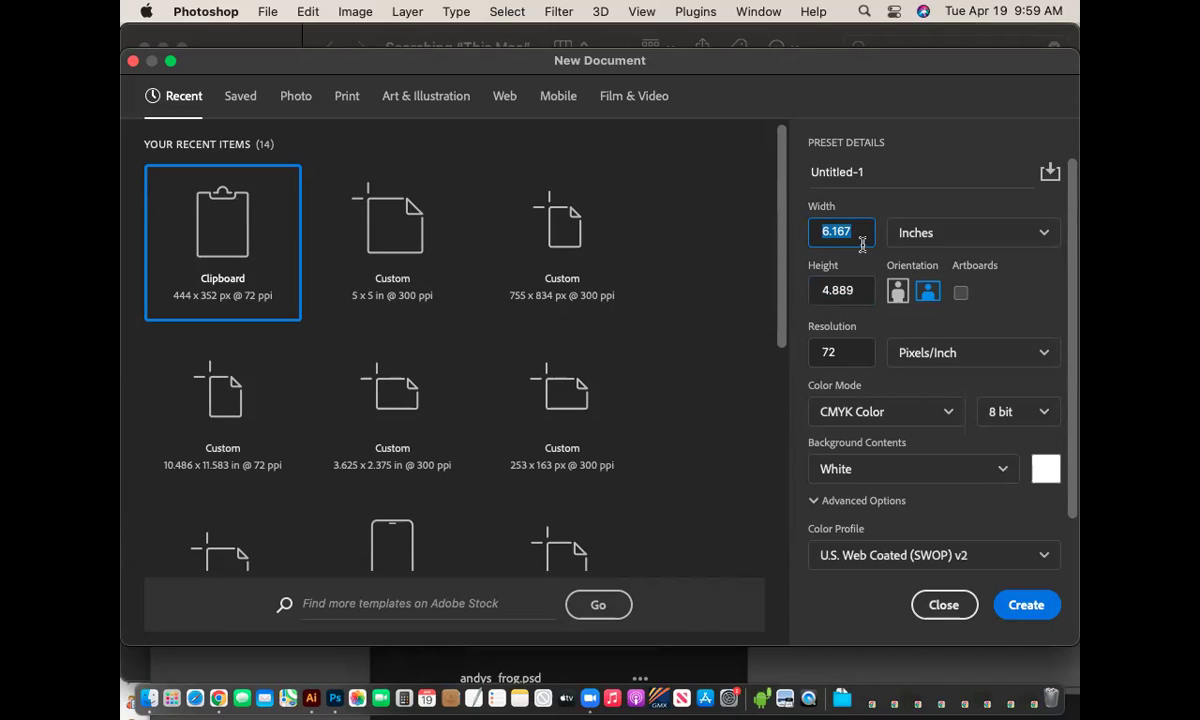
pyautogui.moveTo(851, 352); pyautogui.dragTo(810, 346)
pyautogui.write('300')
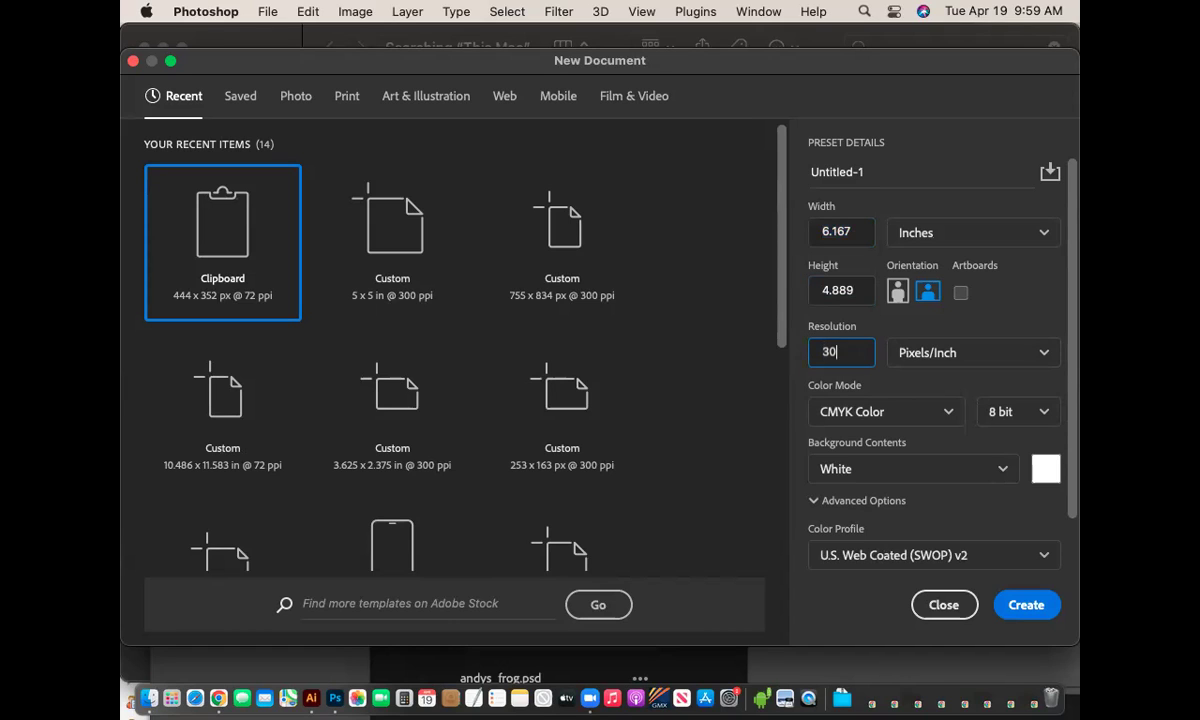
pyautogui.click(1027, 605)
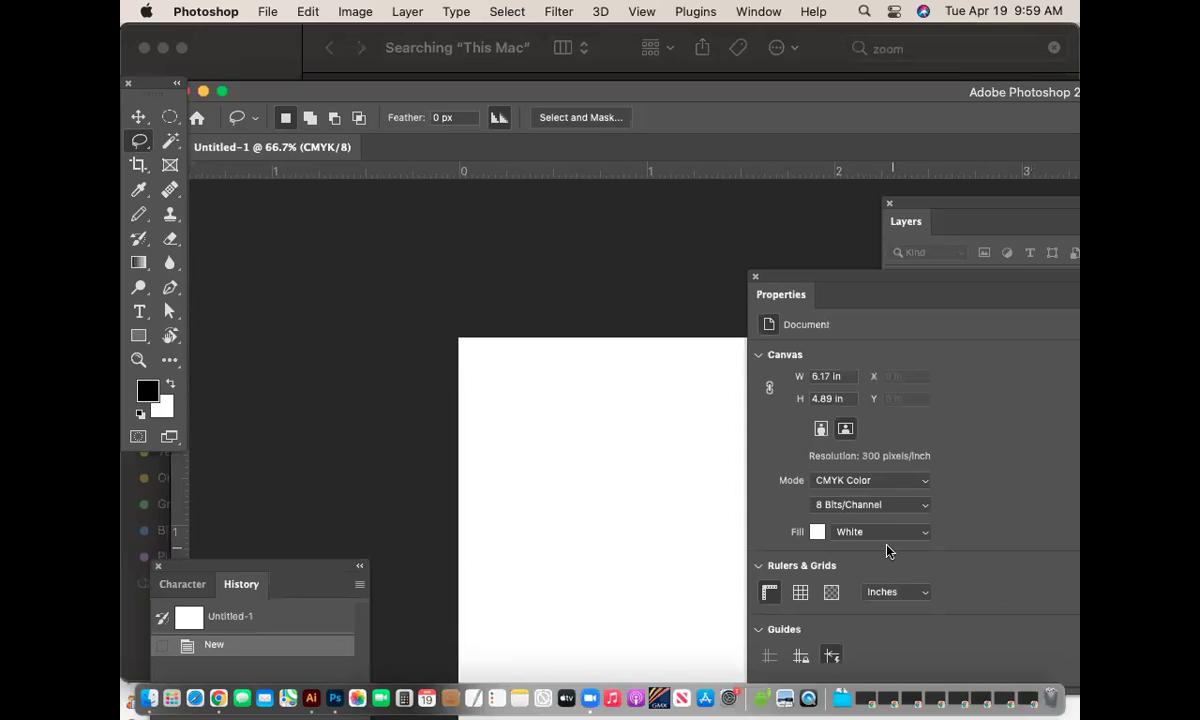
# Switch to Illustrator, copy the large disc circle of the tray card template, and return to Photoshop.
pyautogui.click(311, 700)
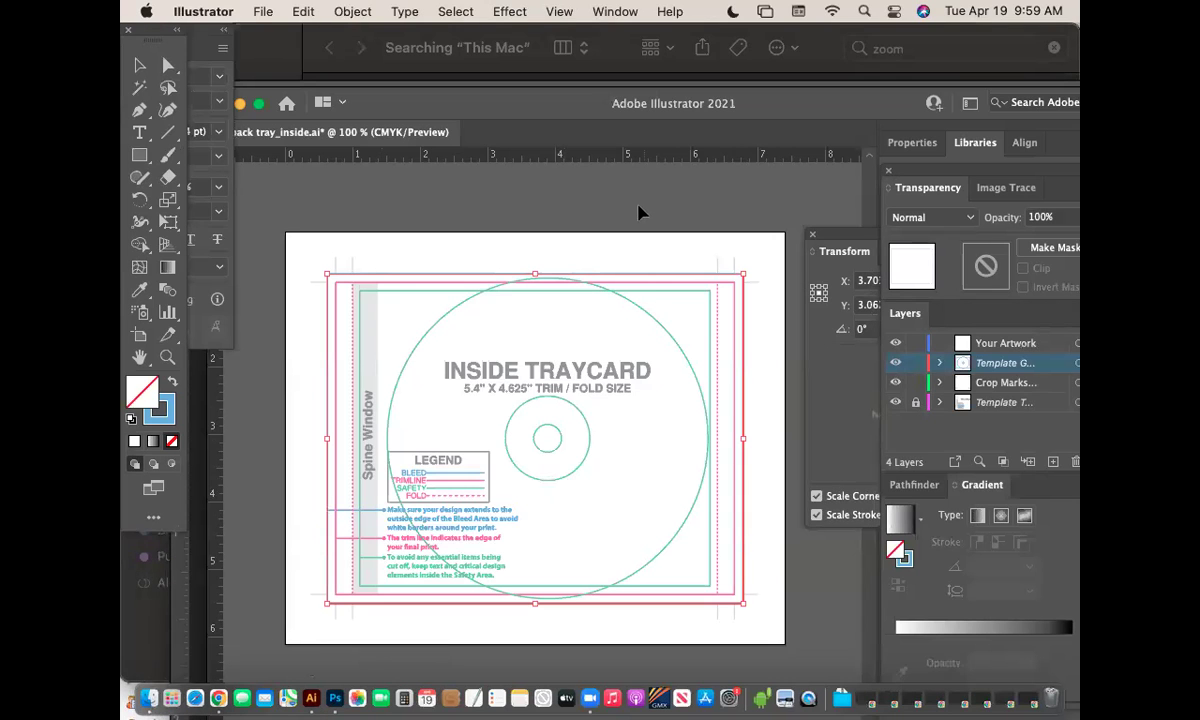
pyautogui.click(650, 323)
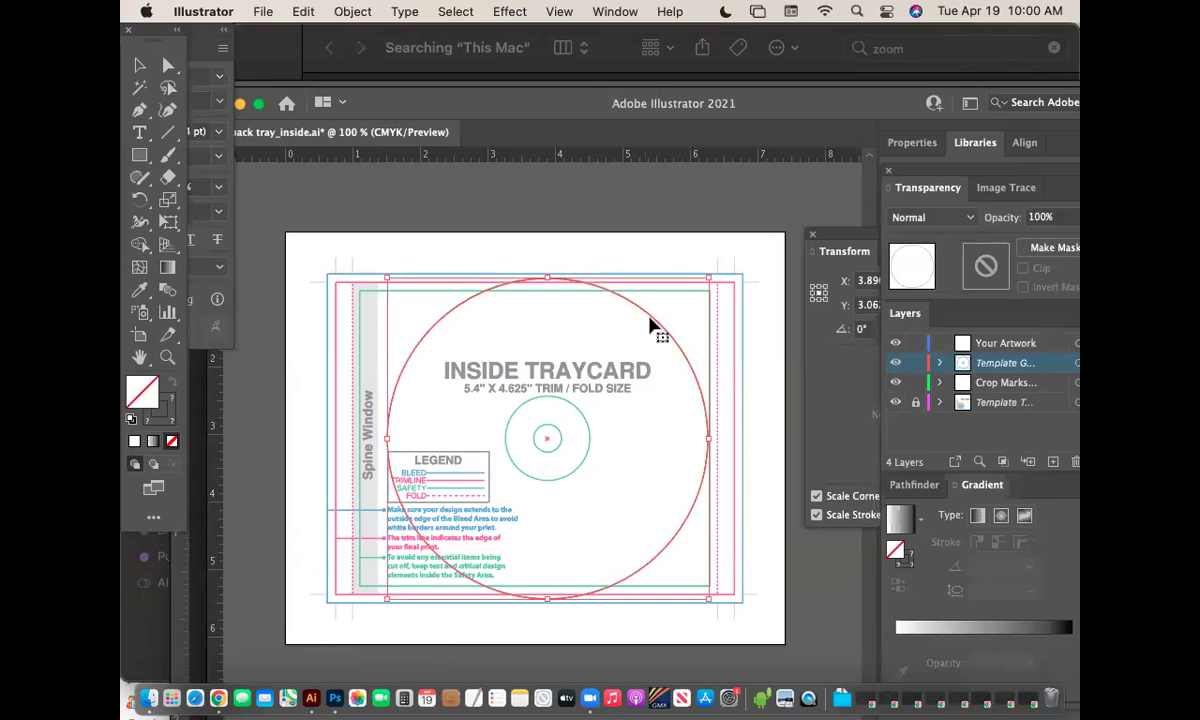
pyautogui.moveTo(858, 240); pyautogui.dragTo(717, 232)
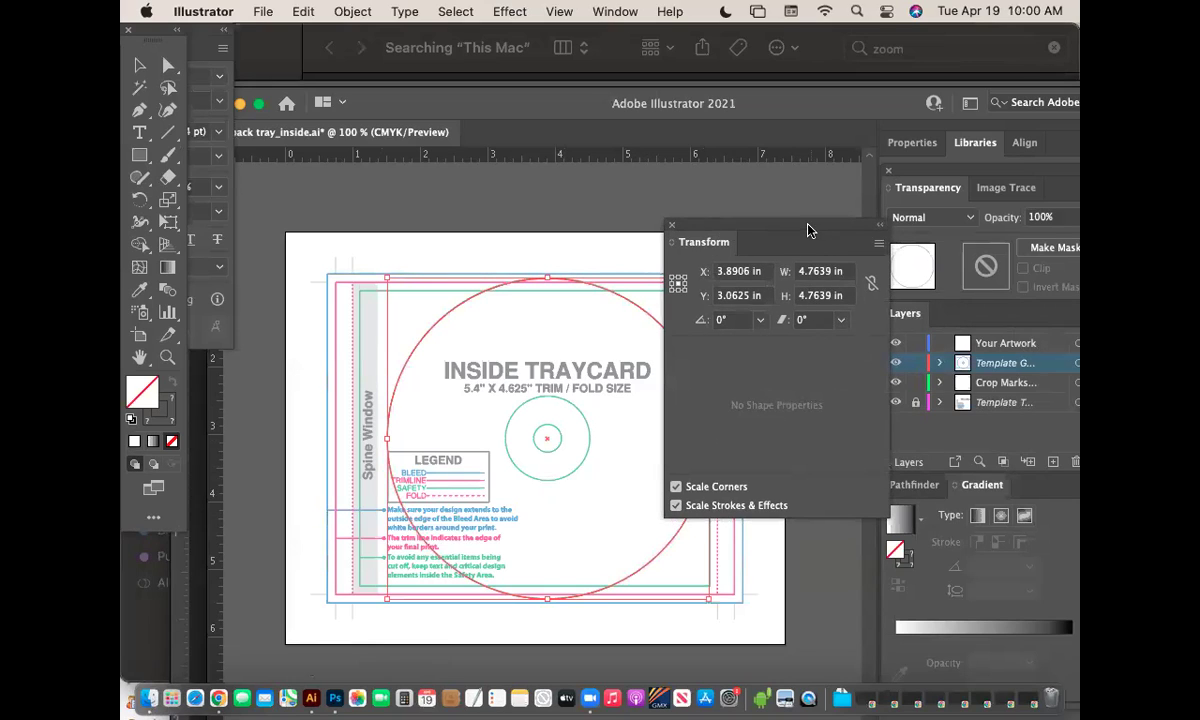
pyautogui.moveTo(806, 228); pyautogui.dragTo(967, 232)
pyautogui.press('s')
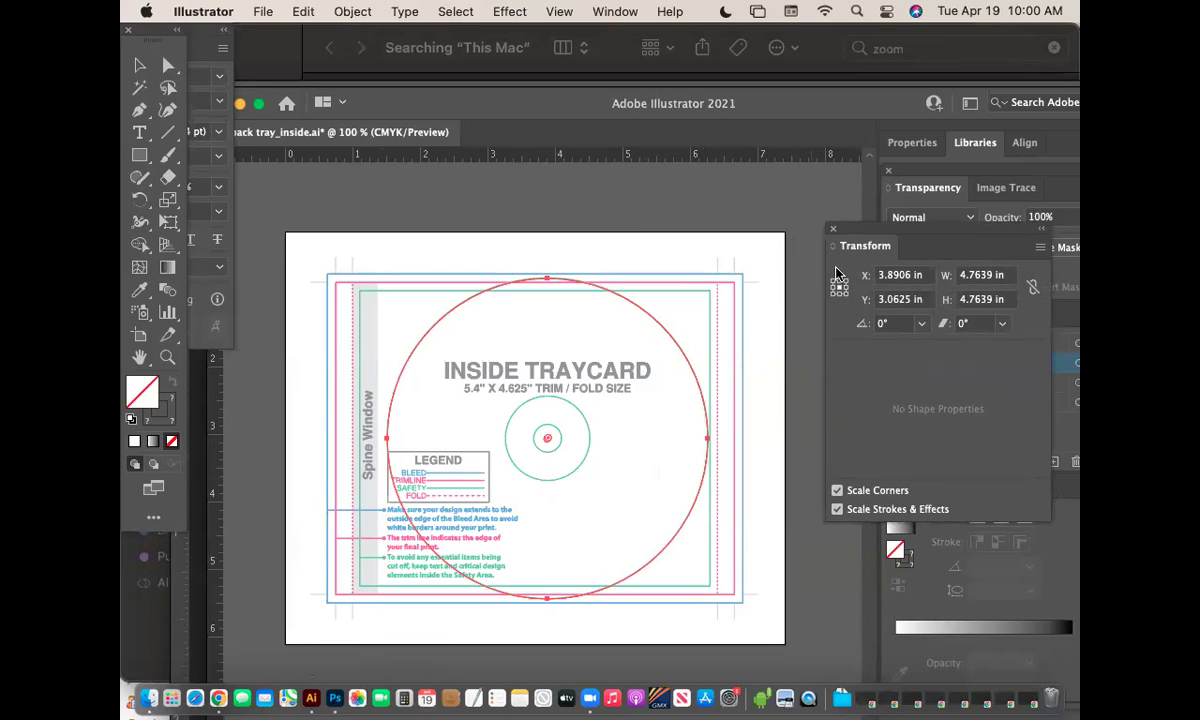
pyautogui.press('v')
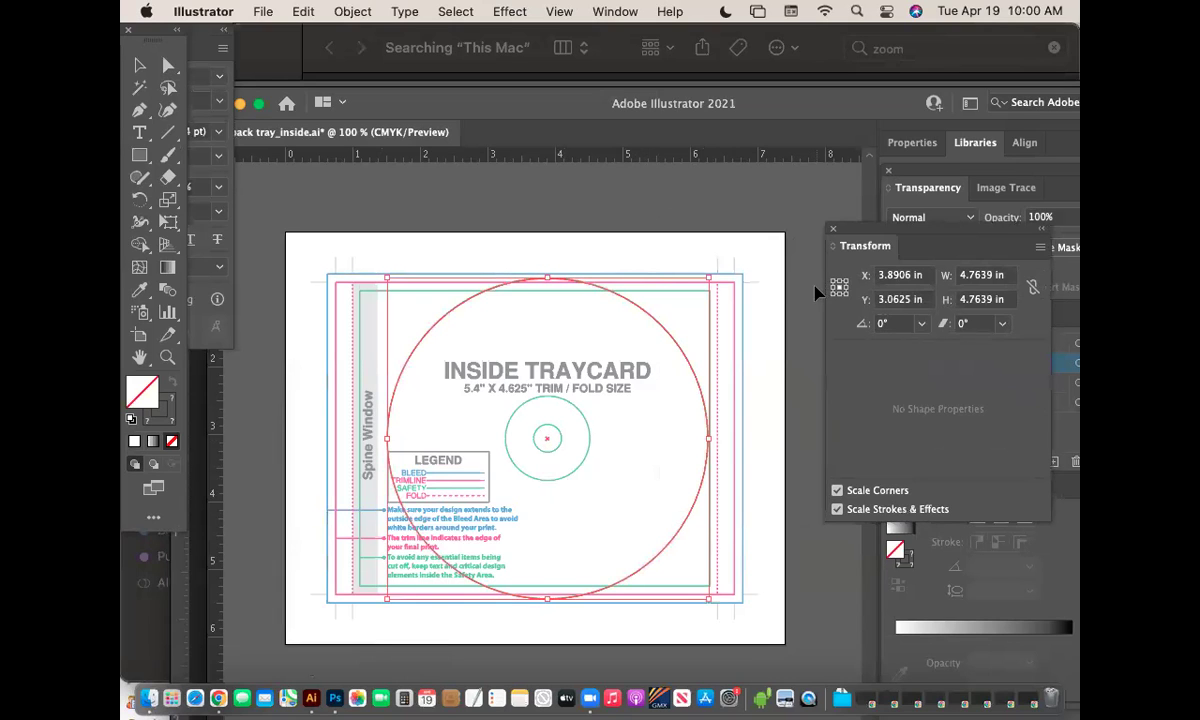
pyautogui.click(335, 698)
# Create a second document from the clipboard size in inches, 4.764 x 4.764, with a resolution of 300 pixels/inch.
pyautogui.press('super+n')
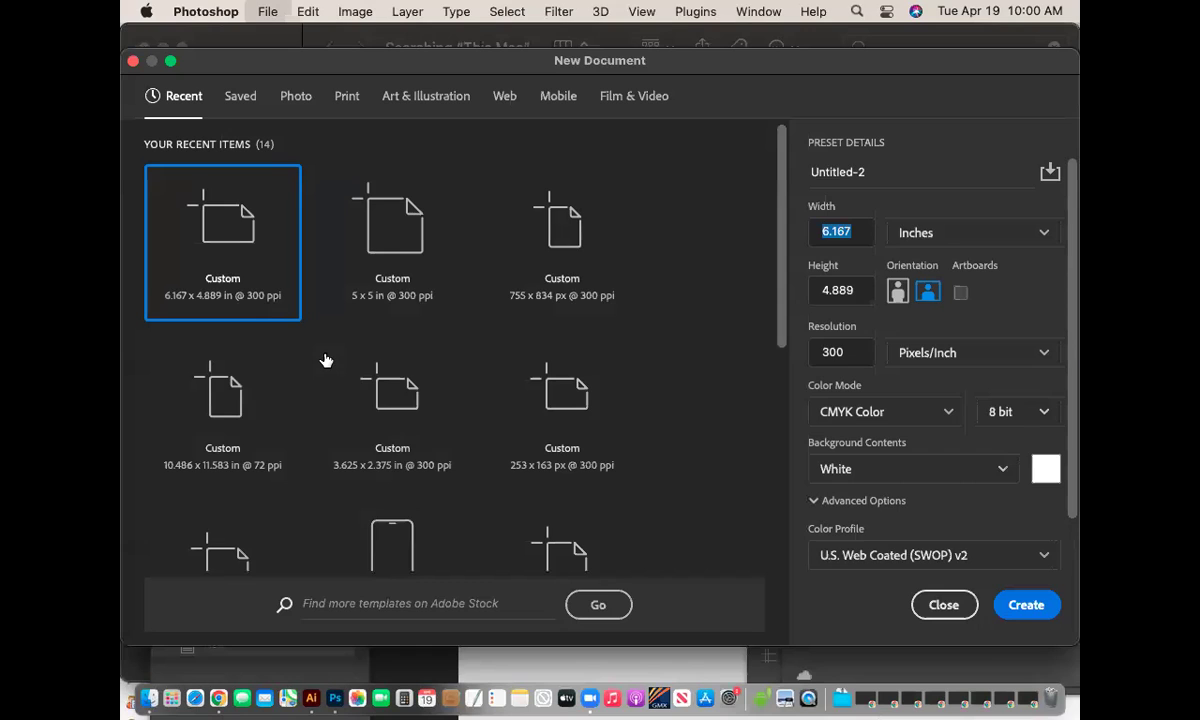
pyautogui.click(945, 232)
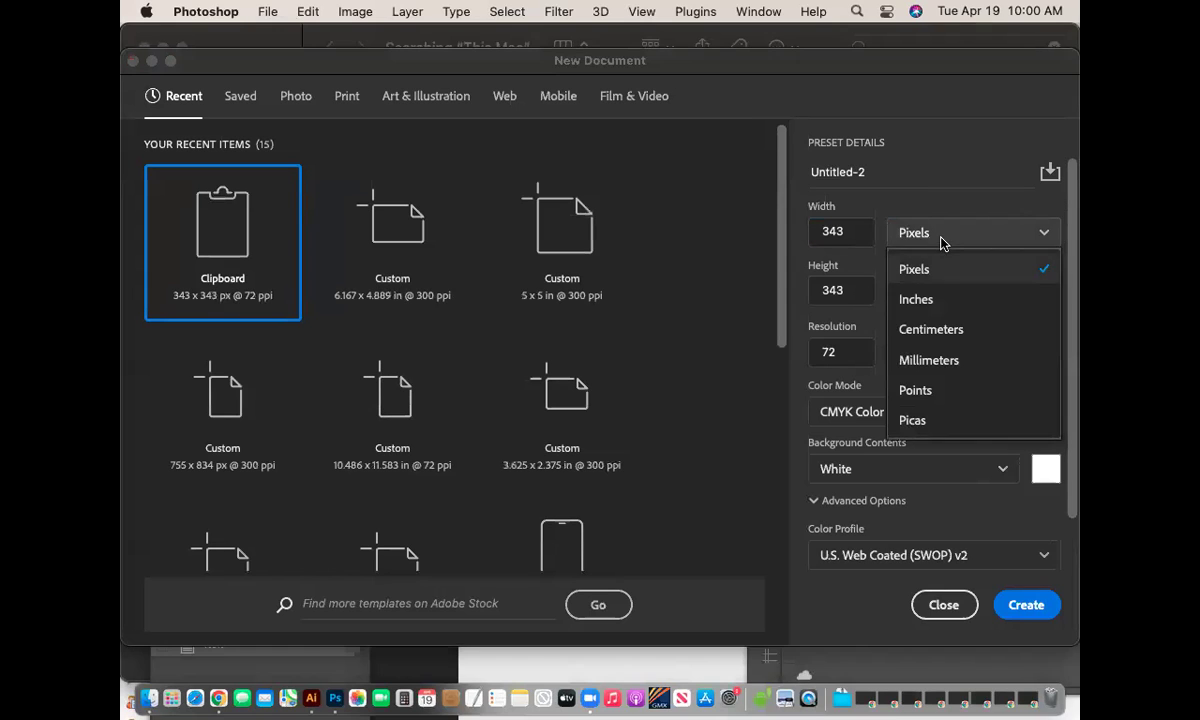
pyautogui.click(940, 305)
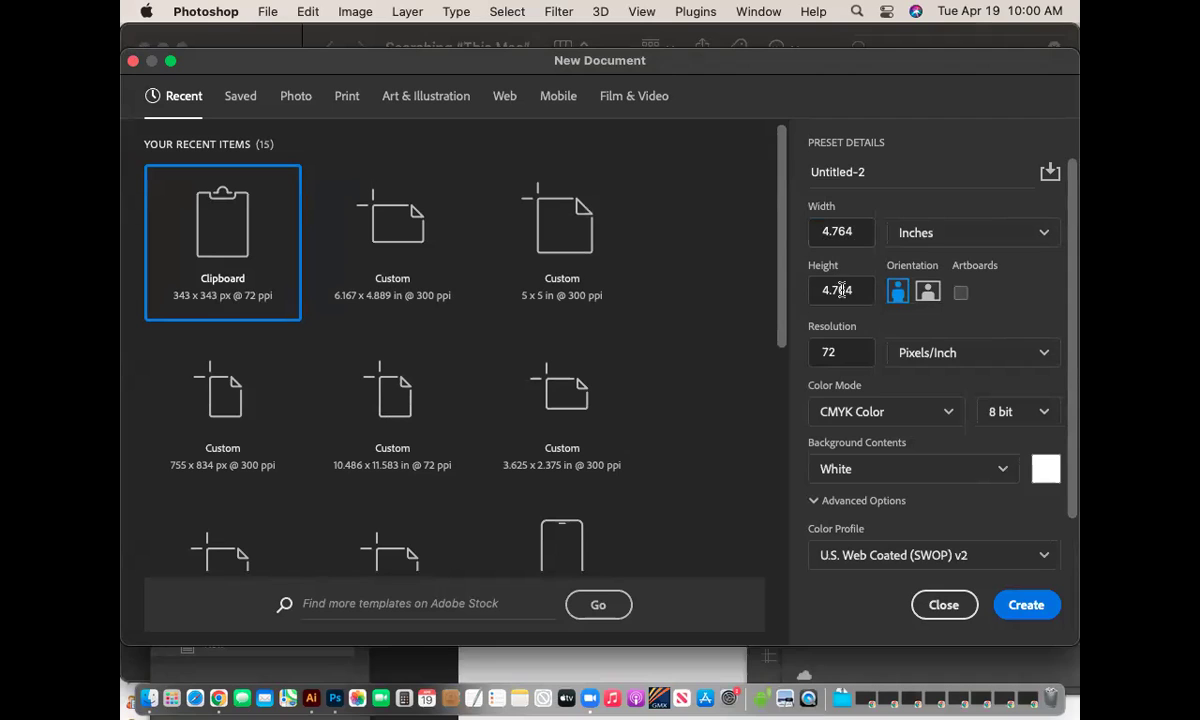
pyautogui.moveTo(846, 350); pyautogui.dragTo(815, 351)
pyautogui.write('300')
pyautogui.press('Return')
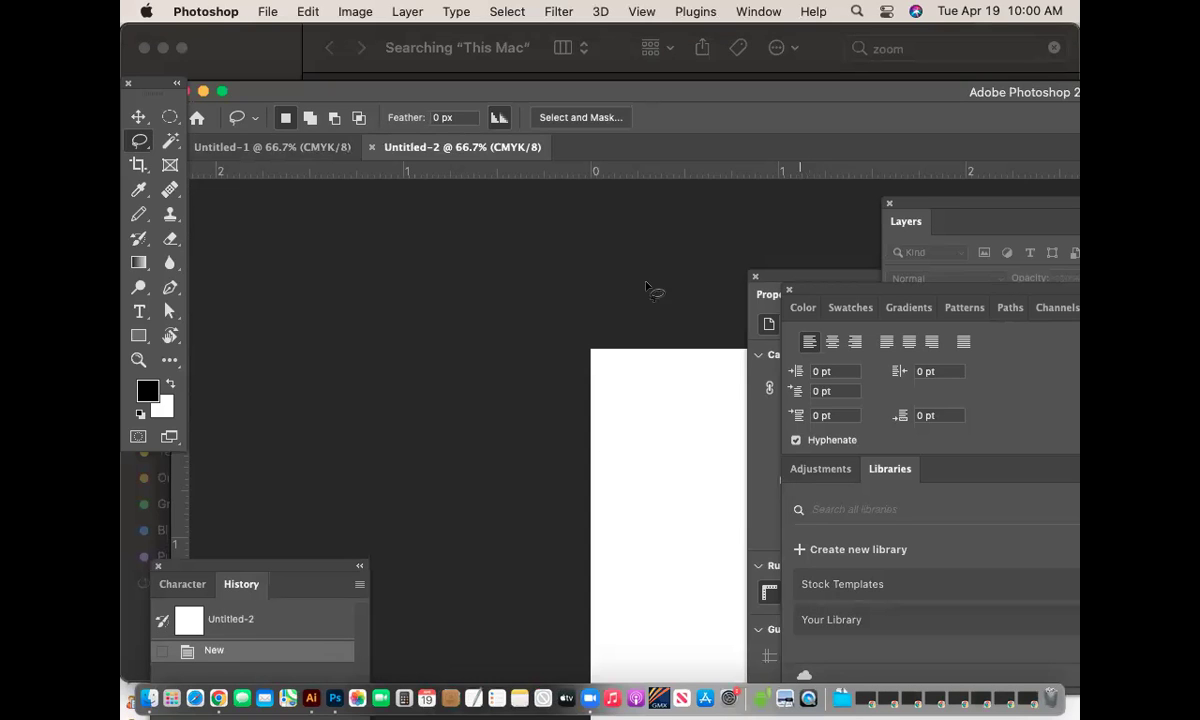
# Try pasting the copied circle as pixels into the second document in a floating window, undo the paste and close the document.
pyautogui.moveTo(400, 147); pyautogui.dragTo(471, 241)
pyautogui.press('super+minus')
pyautogui.press('super+minus')
pyautogui.press('super+minus')
pyautogui.press('super+v')
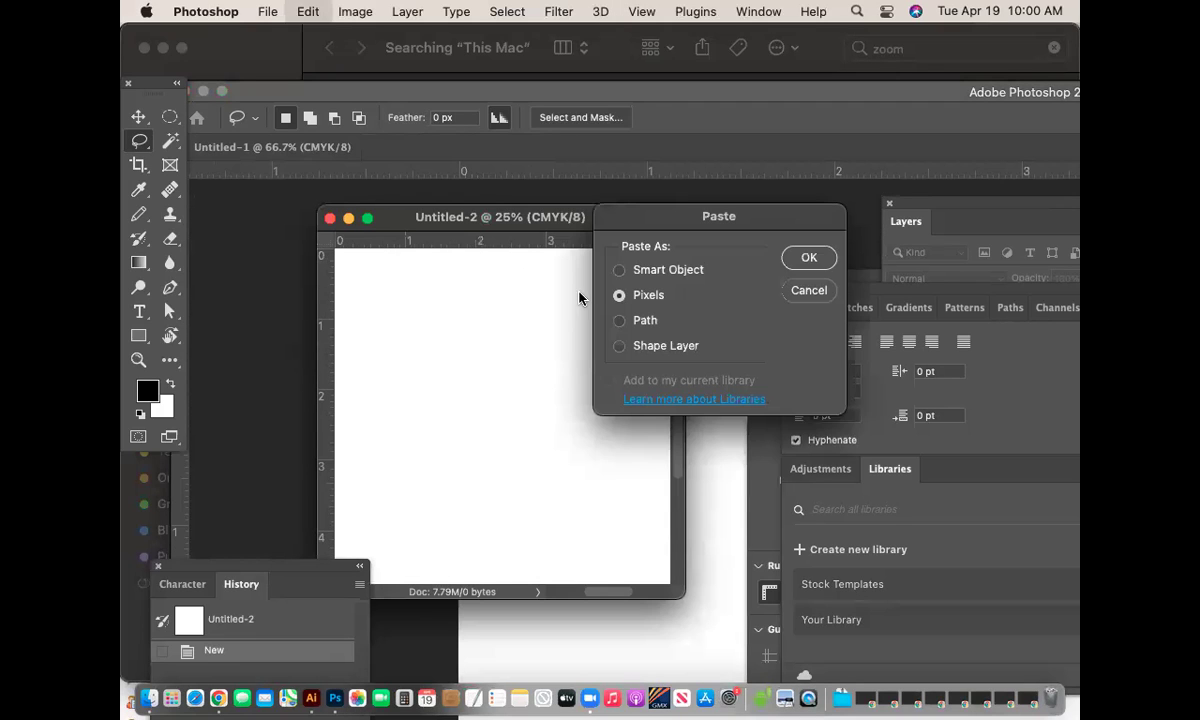
pyautogui.click(806, 260)
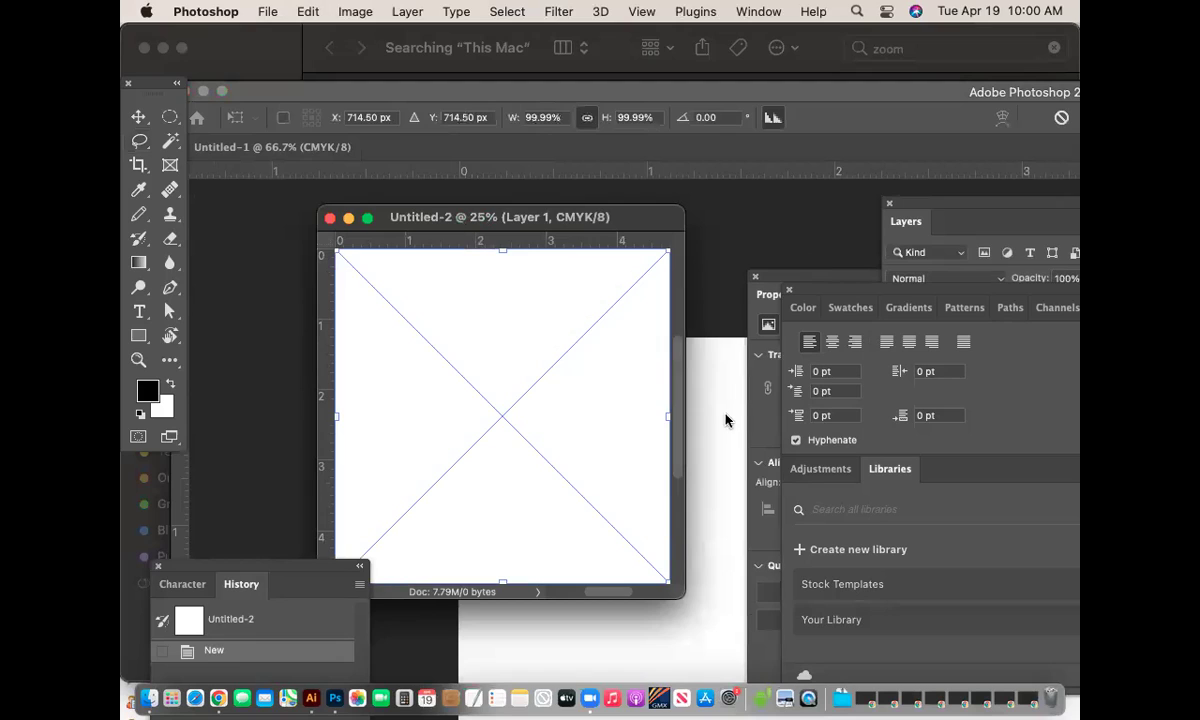
pyautogui.press('Return')
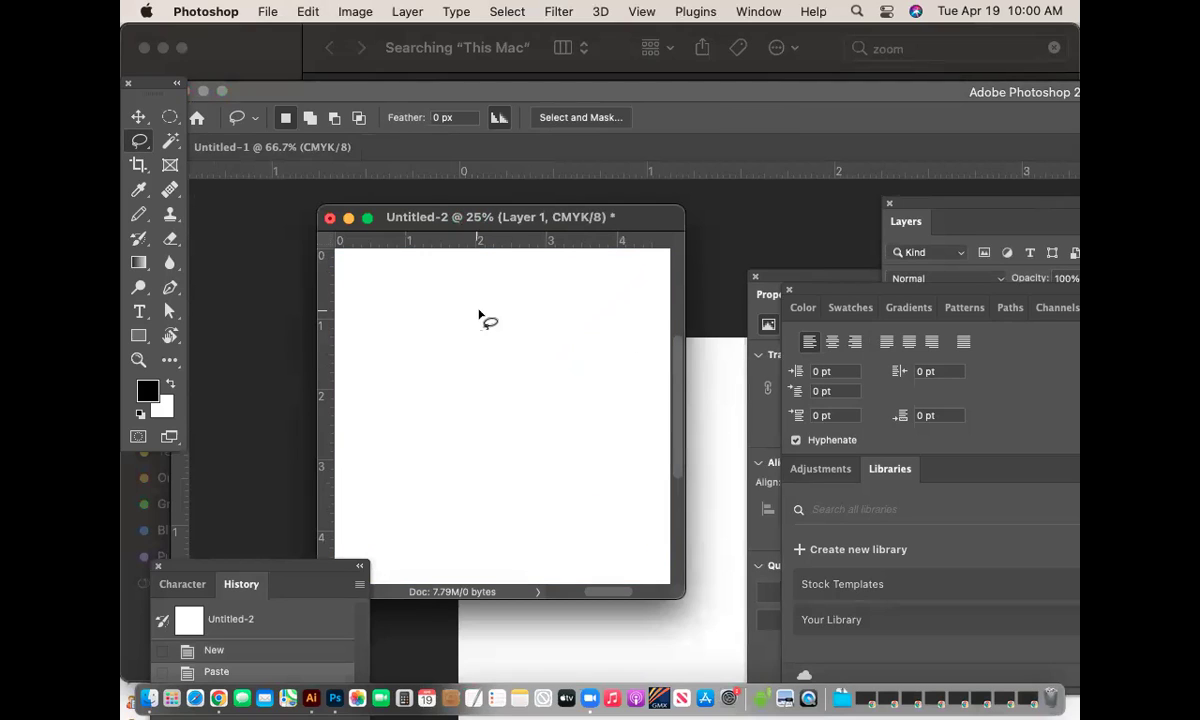
pyautogui.press('super+z')
pyautogui.press('super+w')
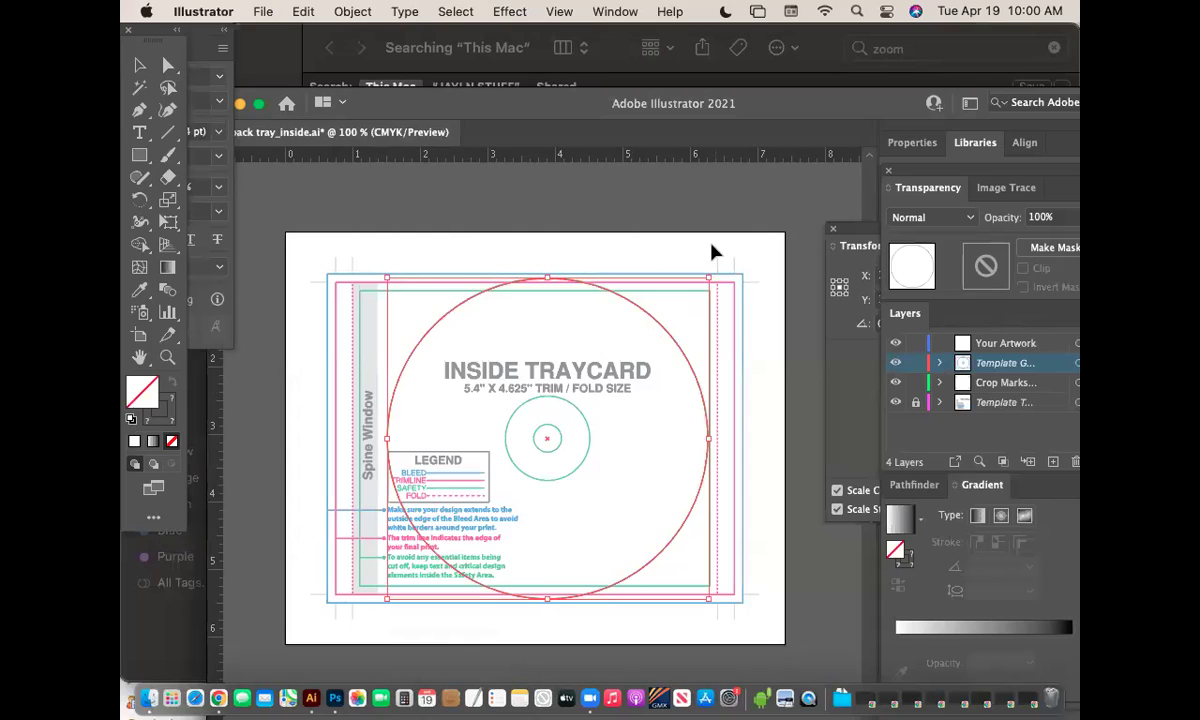
# In Illustrator, inspect the template outlines by selecting the bleed rectangle with its stroke colour and the right-hand fold line.
pyautogui.click(736, 318)
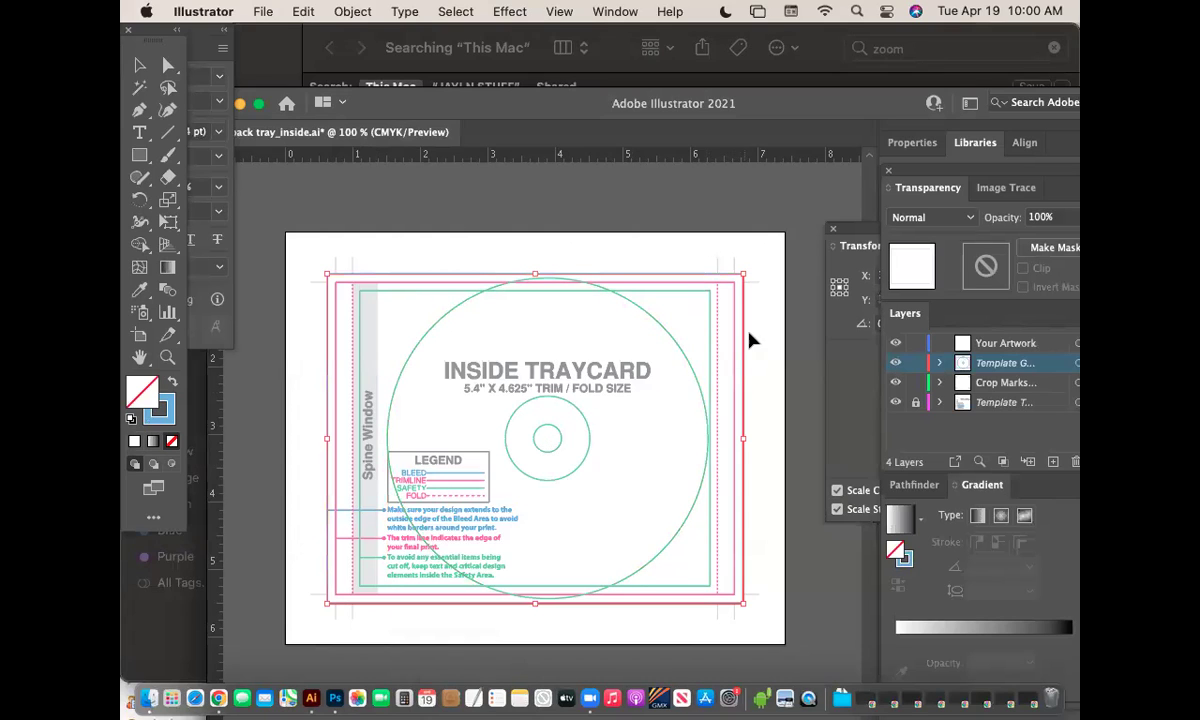
pyautogui.click(162, 402)
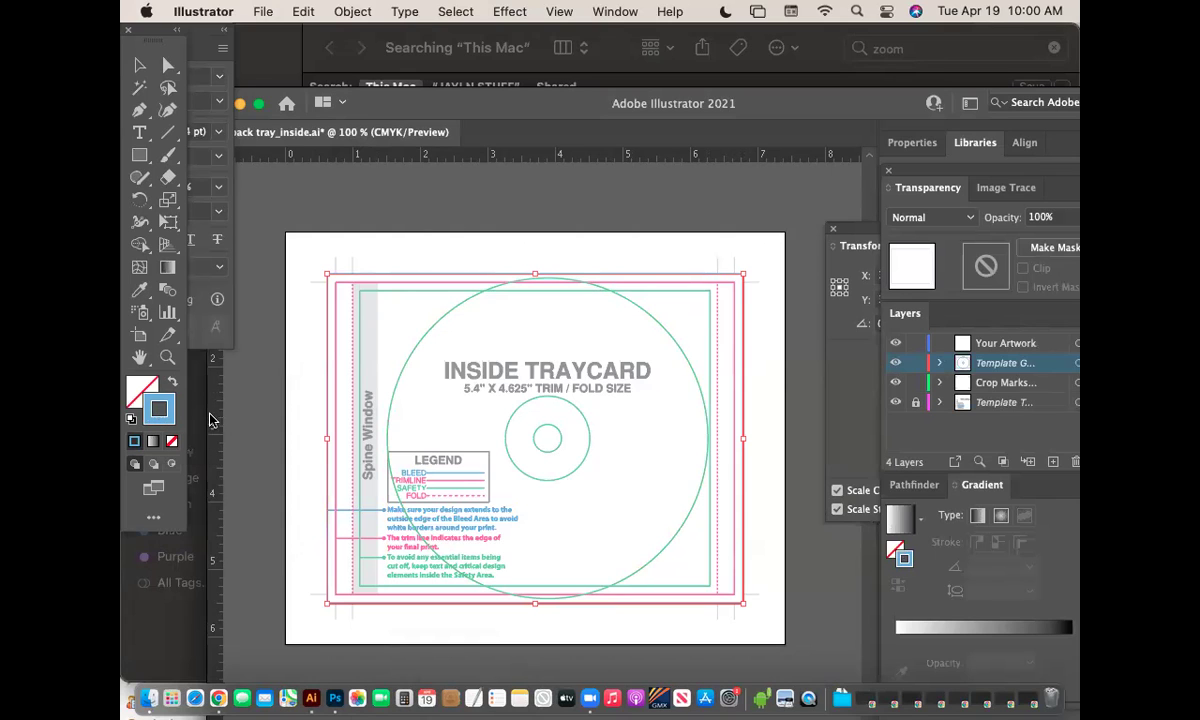
pyautogui.hscroll(4, 715, 410)
pyautogui.hscroll(-4, 615, 400)
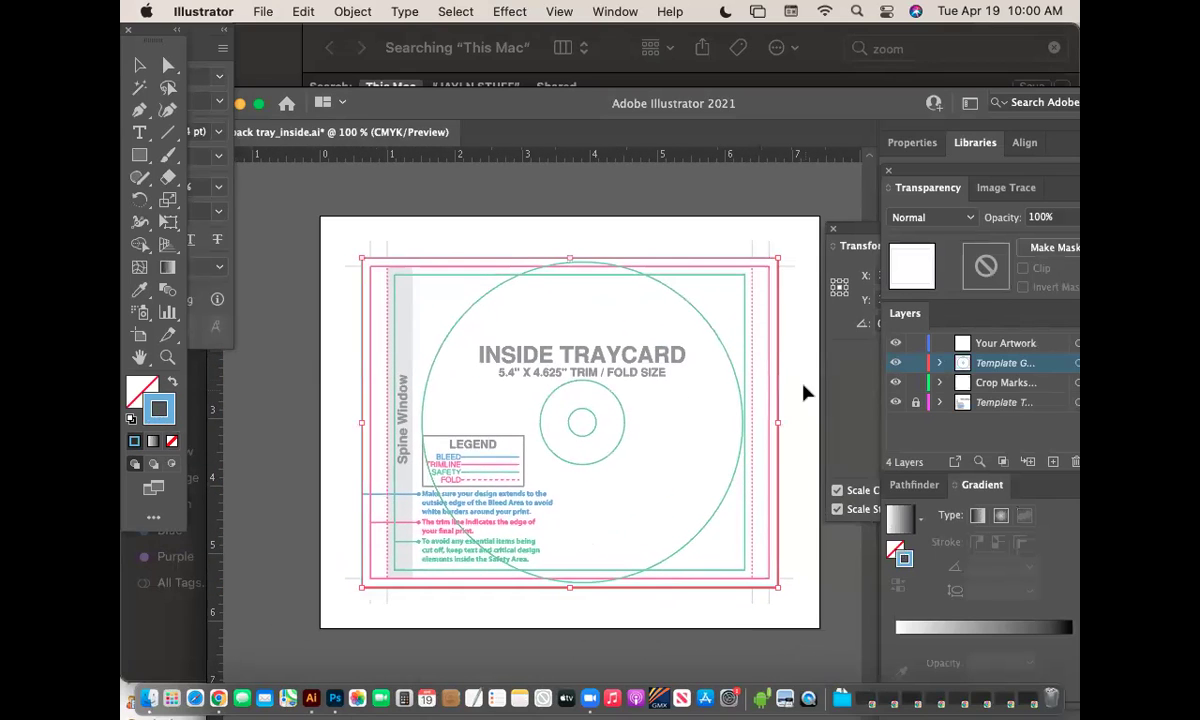
pyautogui.click(755, 342)
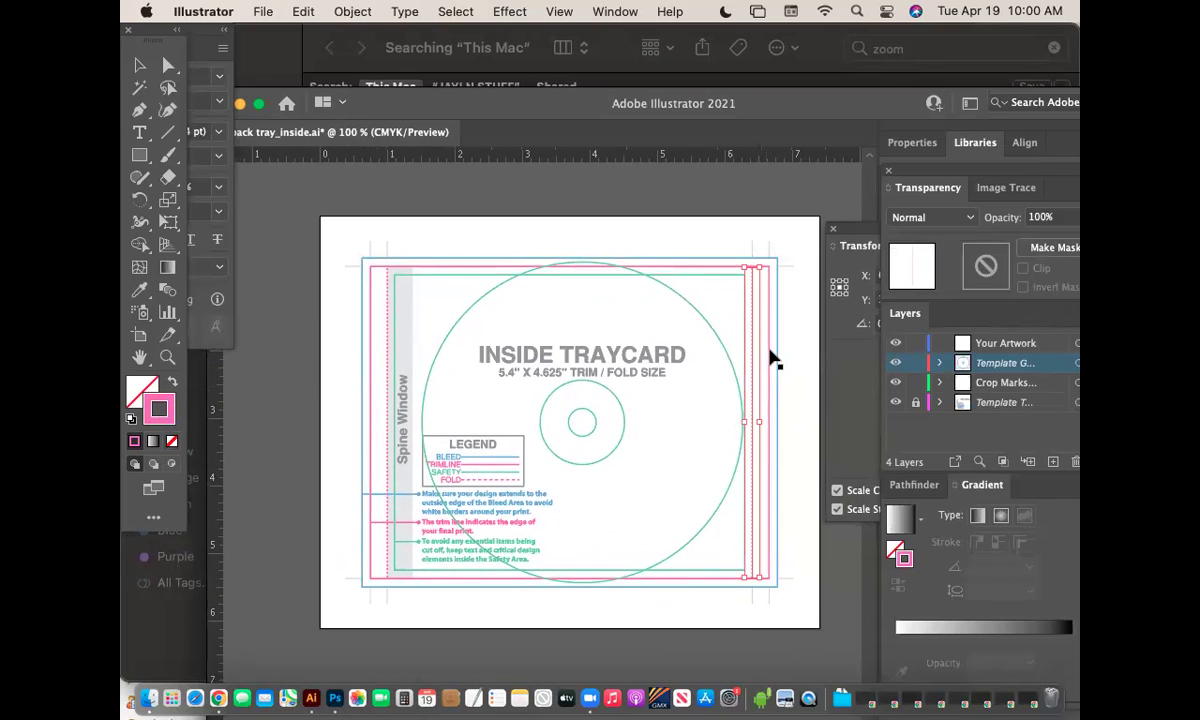
# Hide the Your Artwork, Crop Marks and locked template text layers, and deselect the fold line.
pyautogui.click(896, 344)
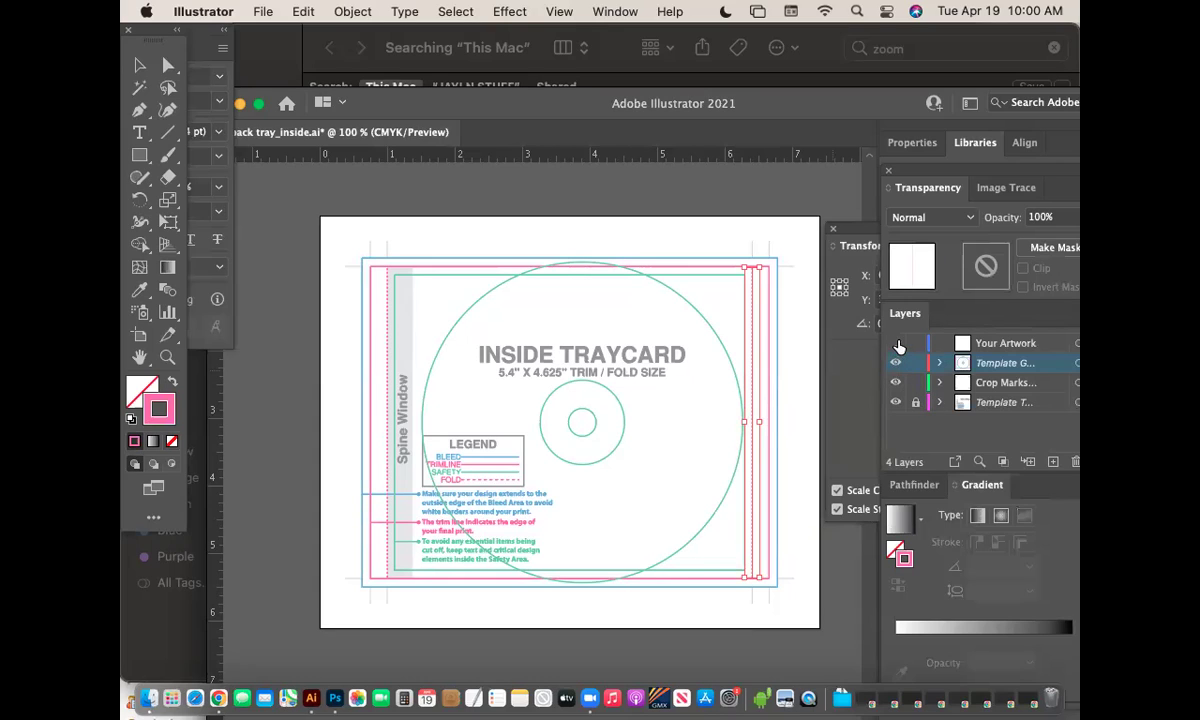
pyautogui.click(895, 402)
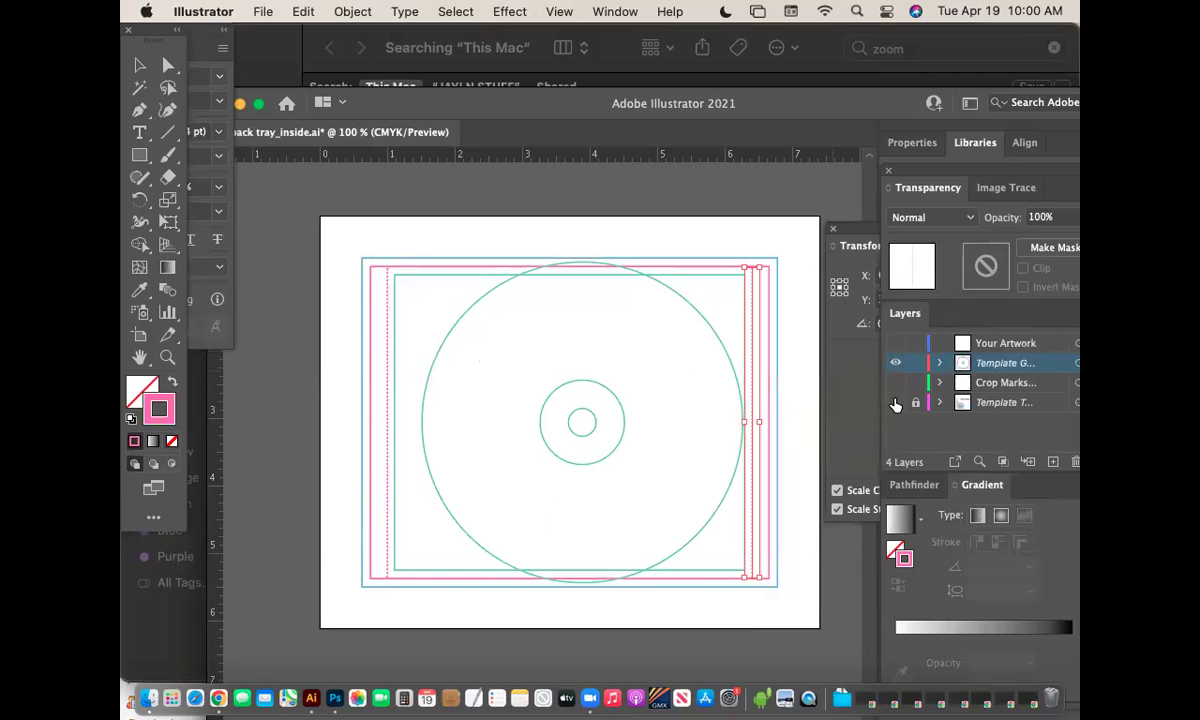
pyautogui.click(796, 346)
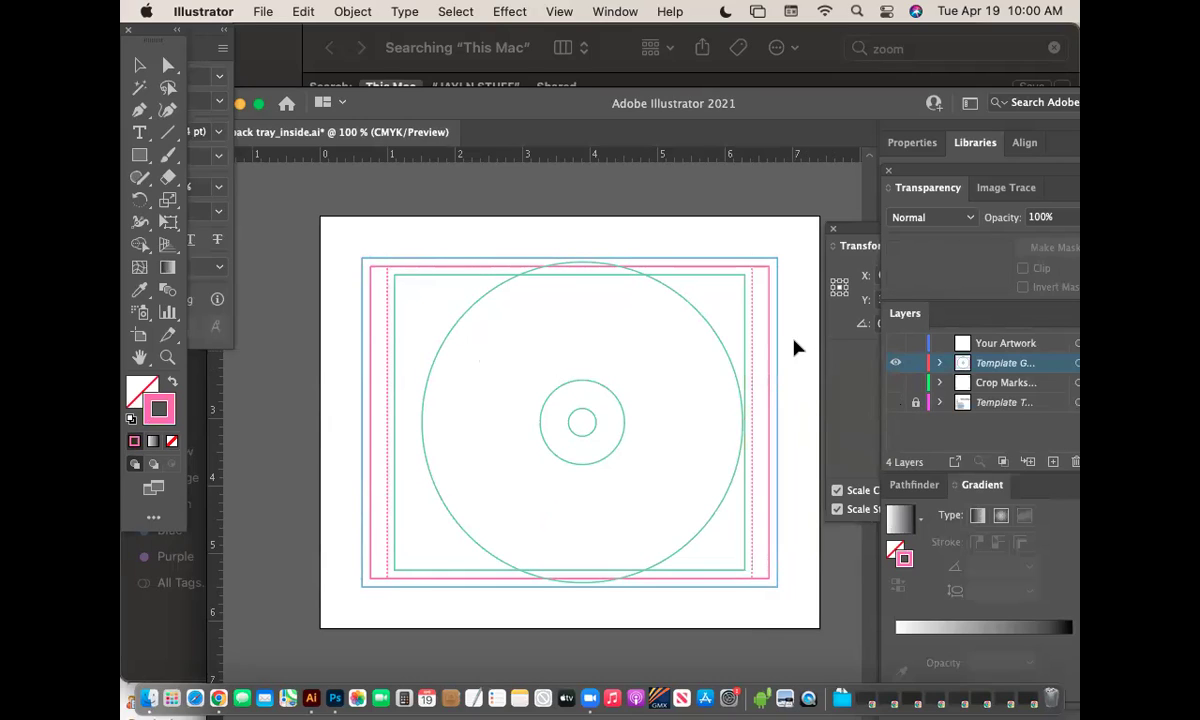
# Duplicate the pink trim rectangle with its fold lines, placing the copy partly over the artboard's lower-right corner.
pyautogui.click(372, 311)
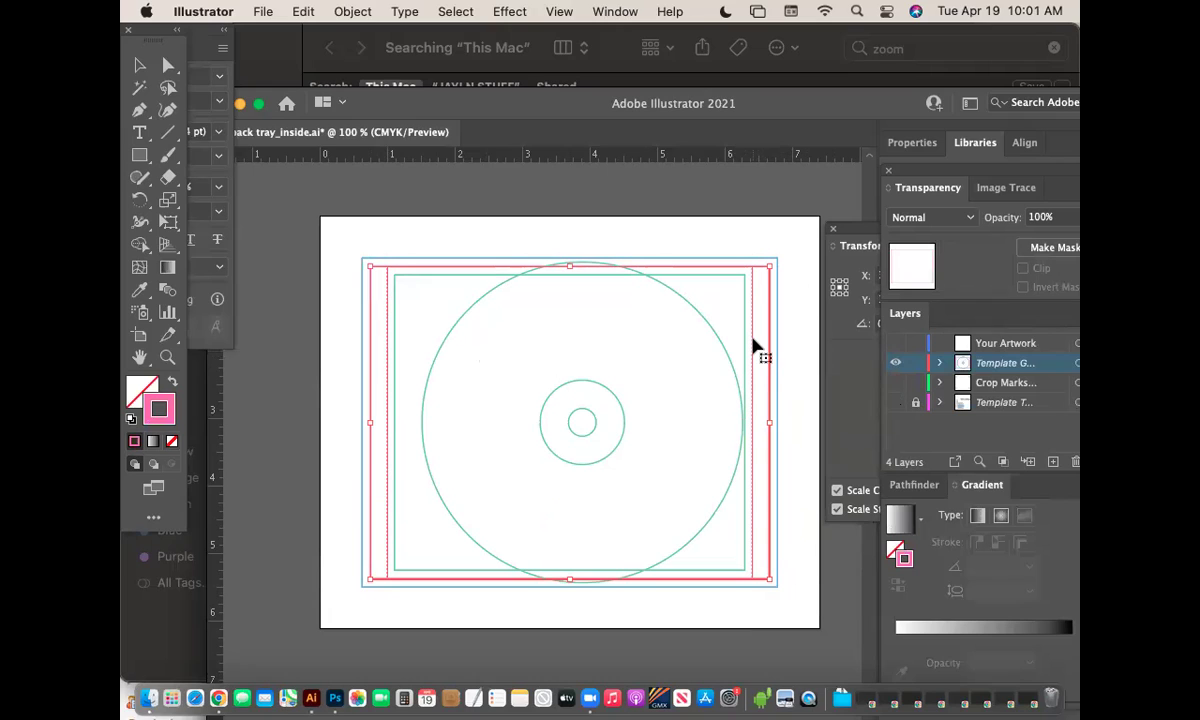
pyautogui.press('a')
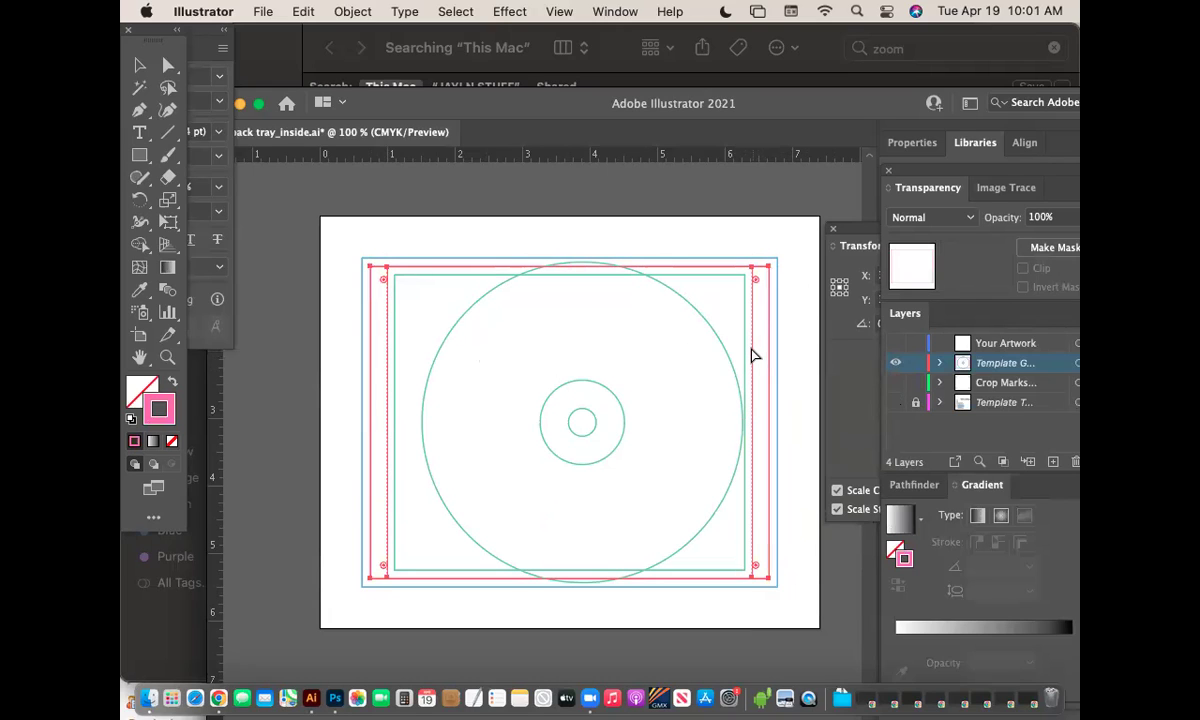
pyautogui.press('super+minus')
pyautogui.moveTo(766, 396); pyautogui.dragTo(540, 321)
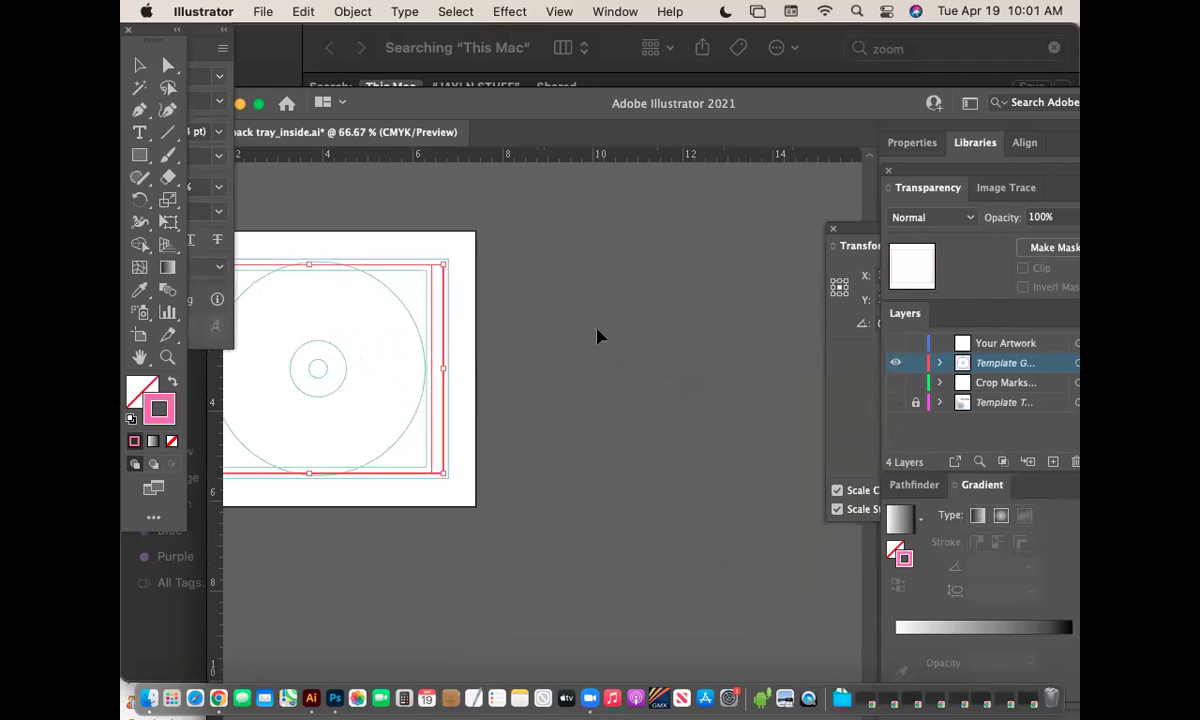
pyautogui.click(600, 334)
pyautogui.click(659, 360)
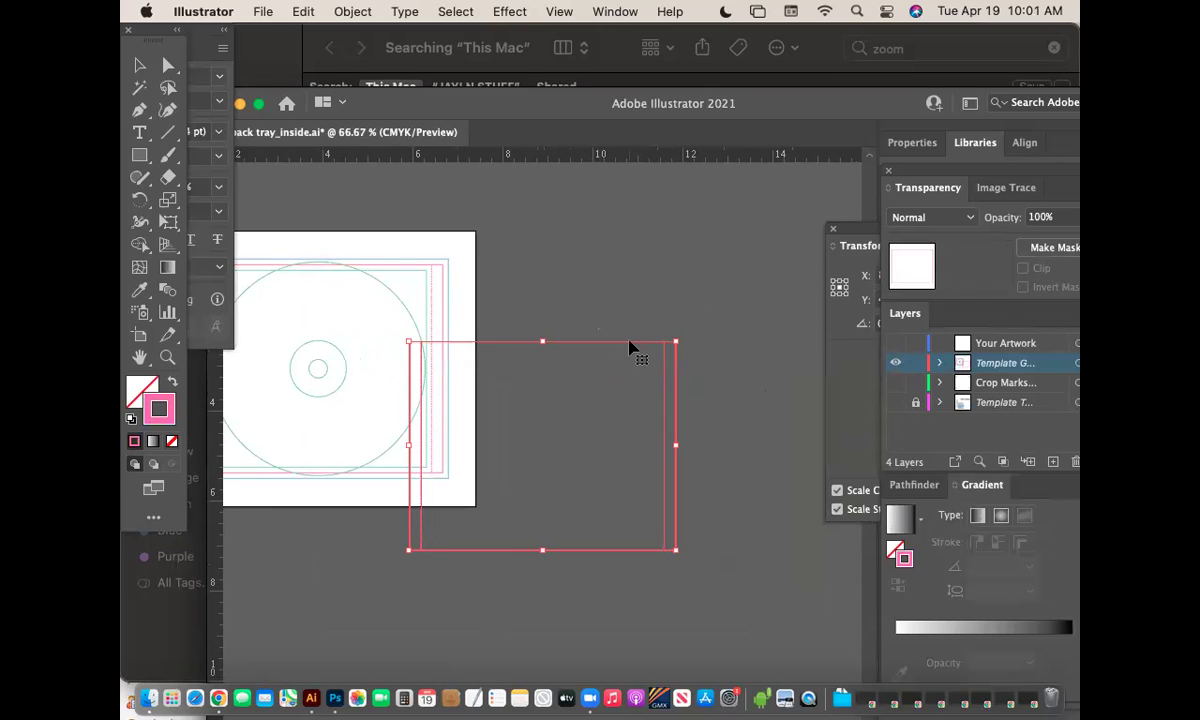
# Move the duplicated trim outline with its fold lines clear of the artboard and recolour its strokes black.
pyautogui.moveTo(620, 350); pyautogui.dragTo(695, 277)
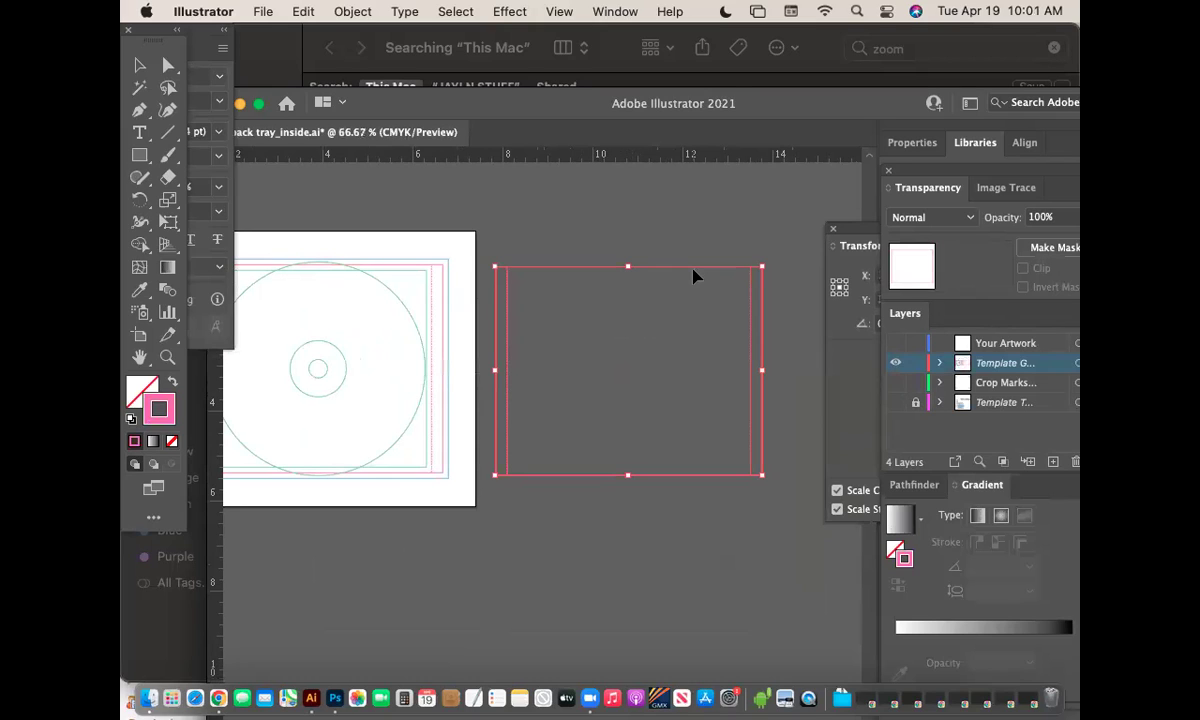
pyautogui.click(587, 230)
pyautogui.moveTo(494, 253); pyautogui.dragTo(783, 492)
pyautogui.doubleClick(170, 413)
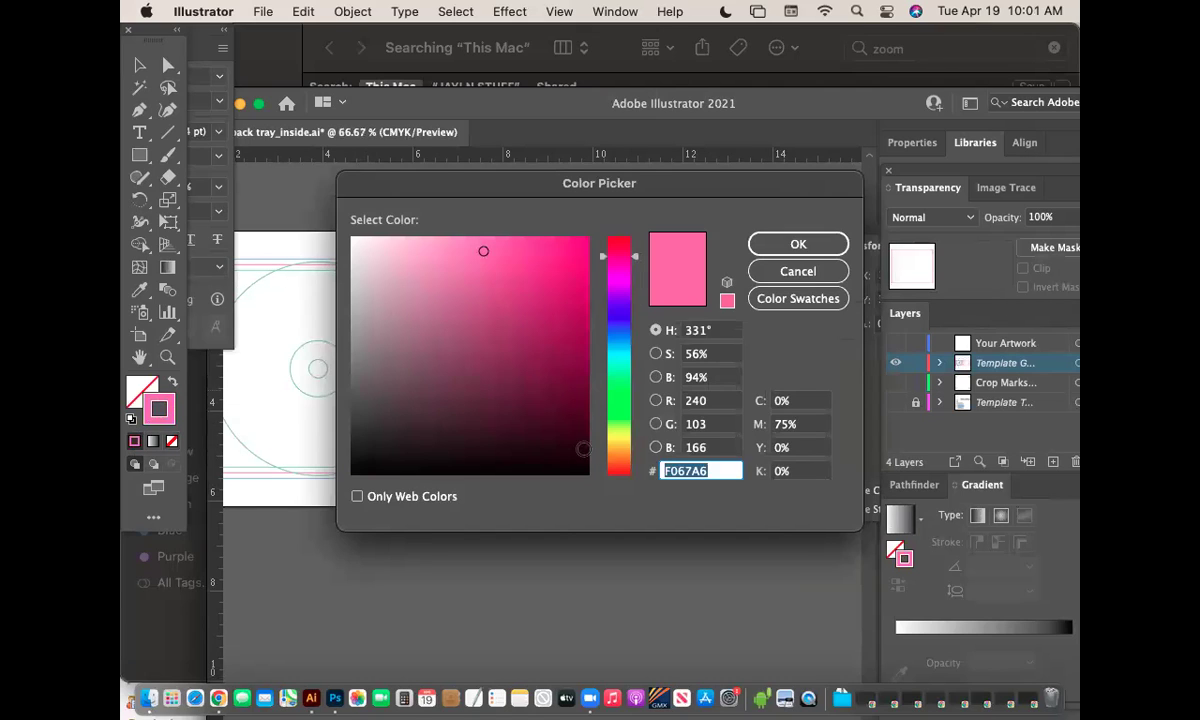
pyautogui.click(352, 472)
pyautogui.click(797, 244)
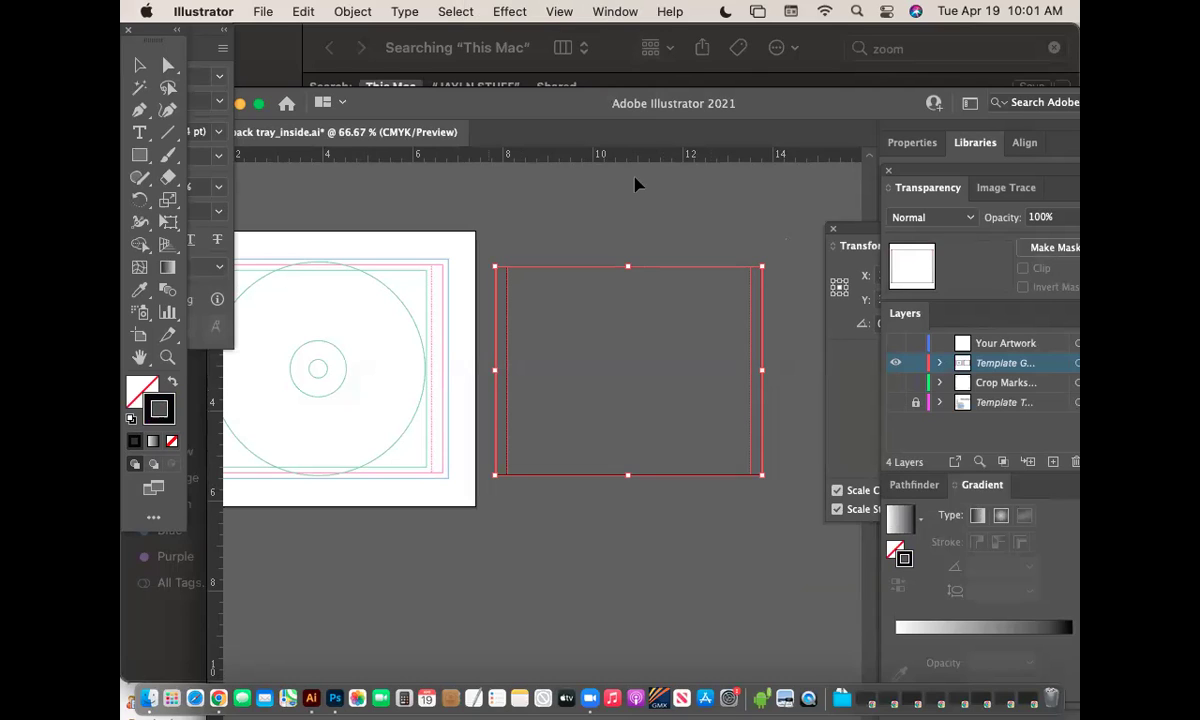
# Copy the black trim outline with its fold lines and paste another copy over the artboard's lower-right corner.
pyautogui.click(605, 200)
pyautogui.moveTo(490, 253); pyautogui.dragTo(769, 498)
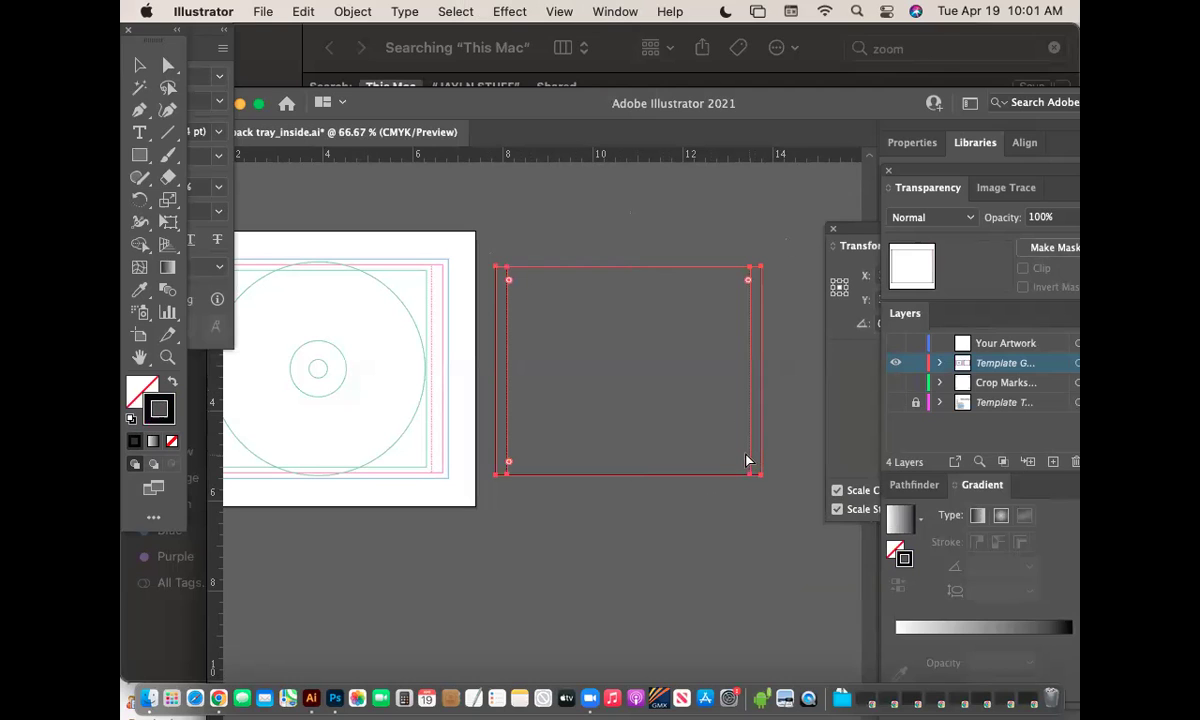
pyautogui.press('super+v')
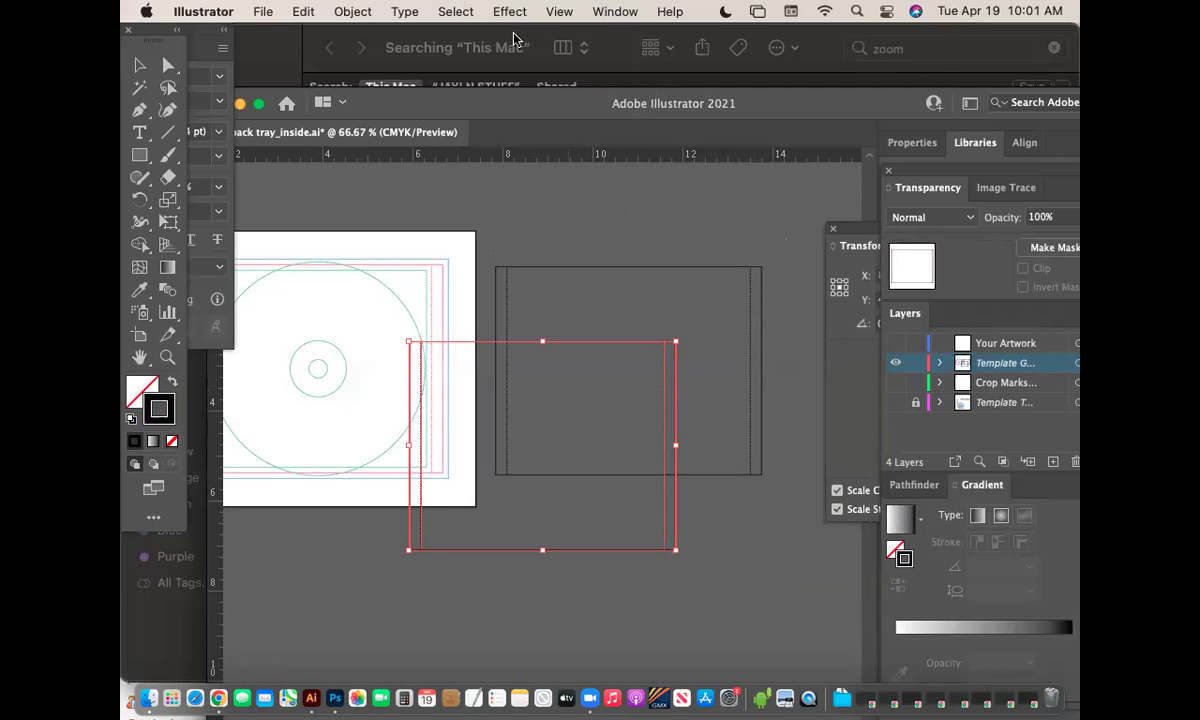
# Switch to Photoshop and try pasting the copied outline as pixels into the Untitled-1 document, then commit the placement.
pyautogui.moveTo(755, 98); pyautogui.dragTo(775, 447)
pyautogui.click(757, 226)
pyautogui.doubleClick(757, 226)
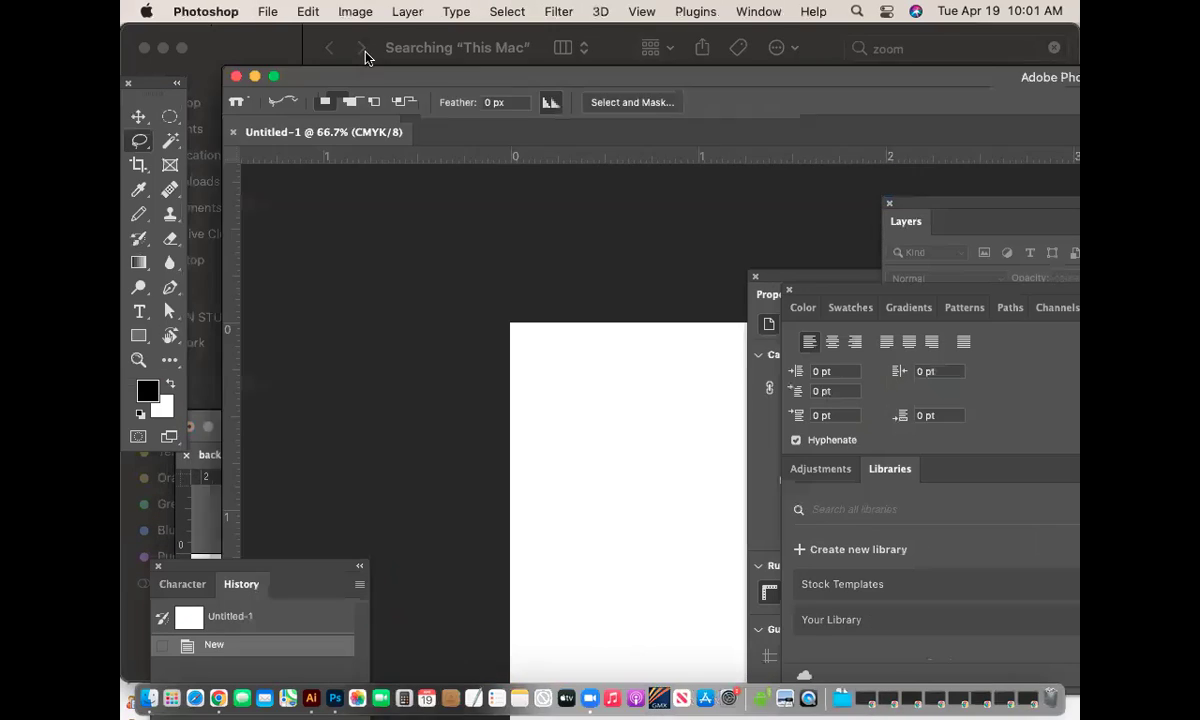
pyautogui.press('super+v')
pyautogui.click(807, 259)
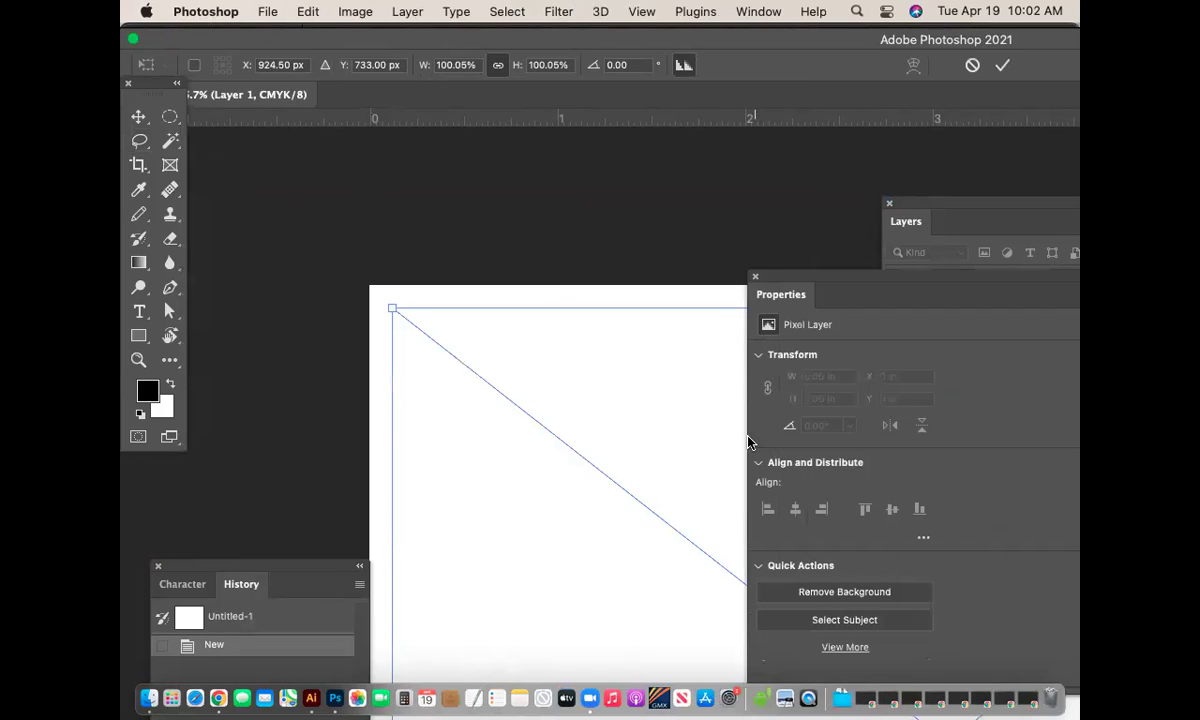
pyautogui.press('l')
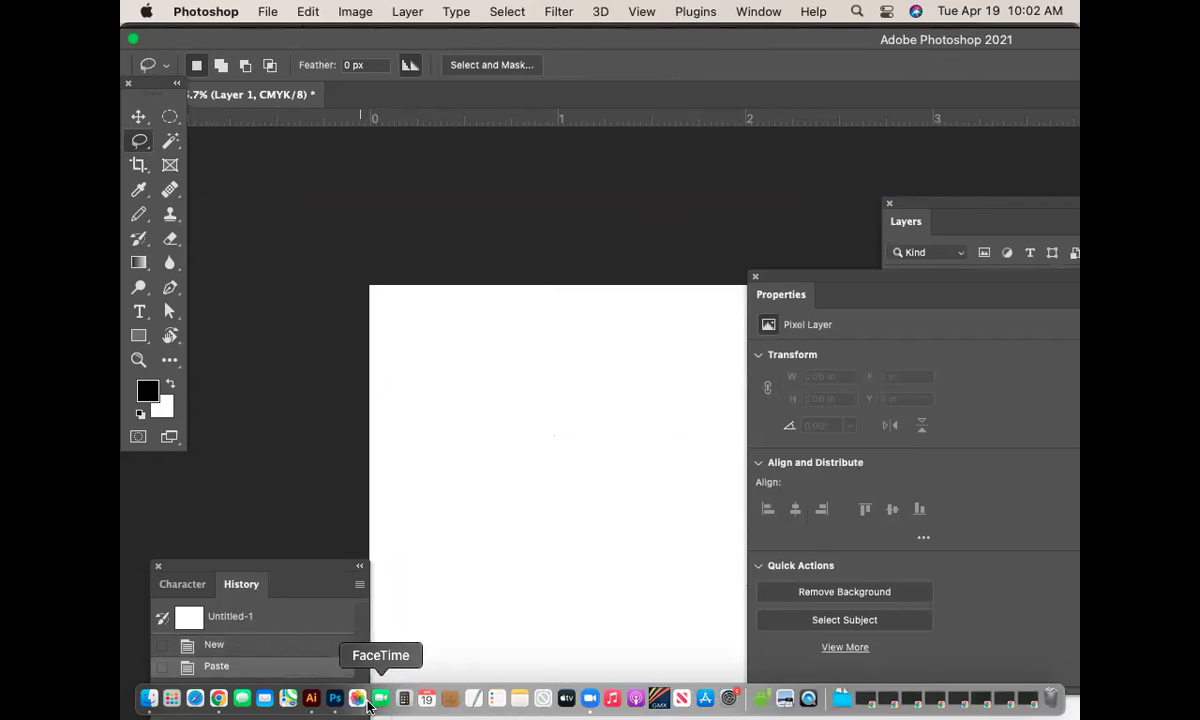
# Return to Illustrator, create a new 11 x 8.5 in landscape CMYK document and paste the copied outline into it.
pyautogui.click(311, 700)
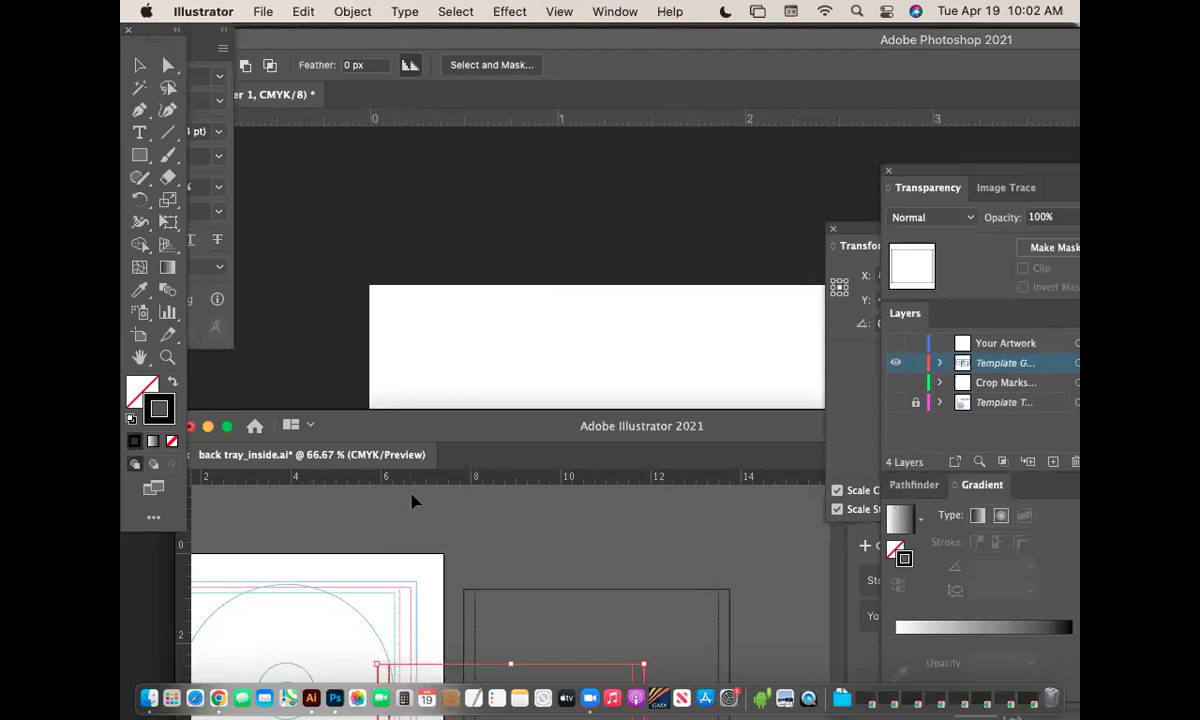
pyautogui.moveTo(499, 410); pyautogui.dragTo(461, 142)
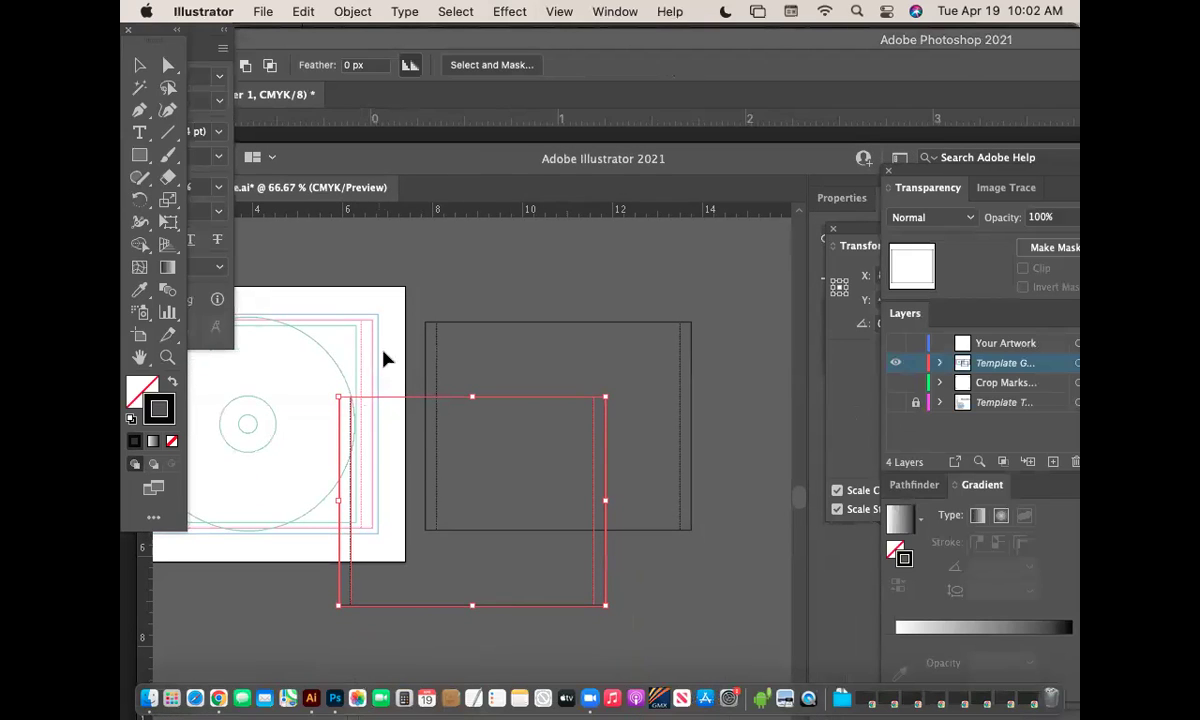
pyautogui.press('a')
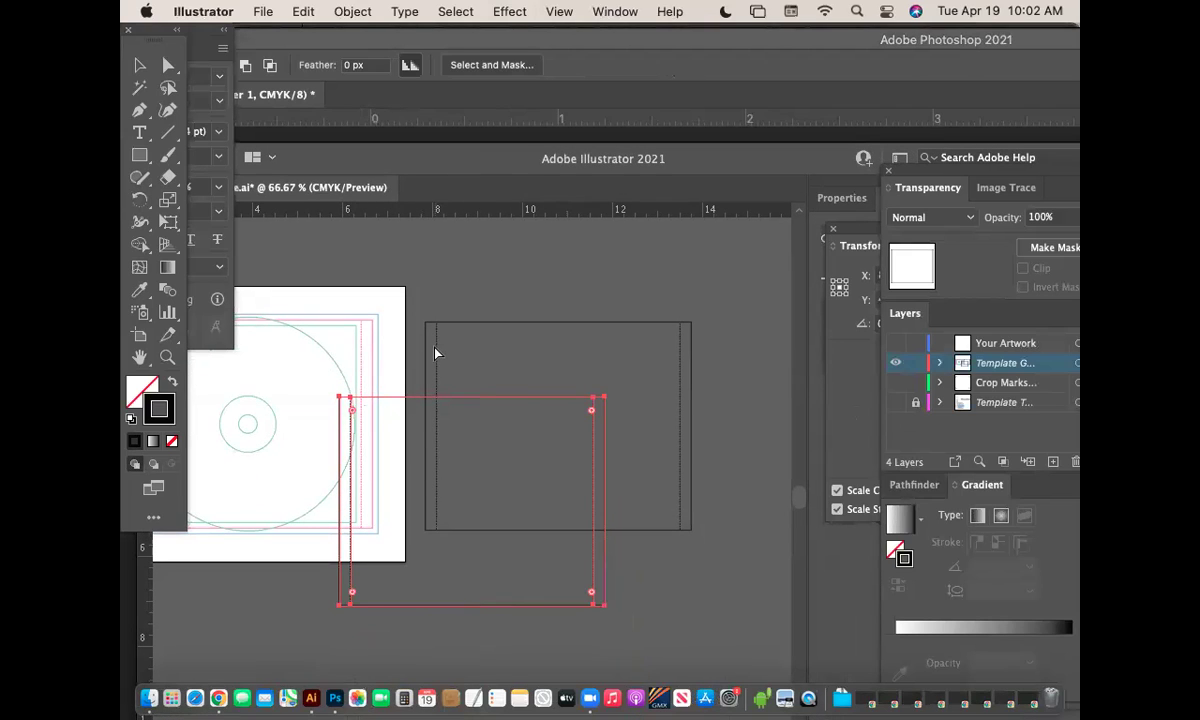
pyautogui.press('super+n')
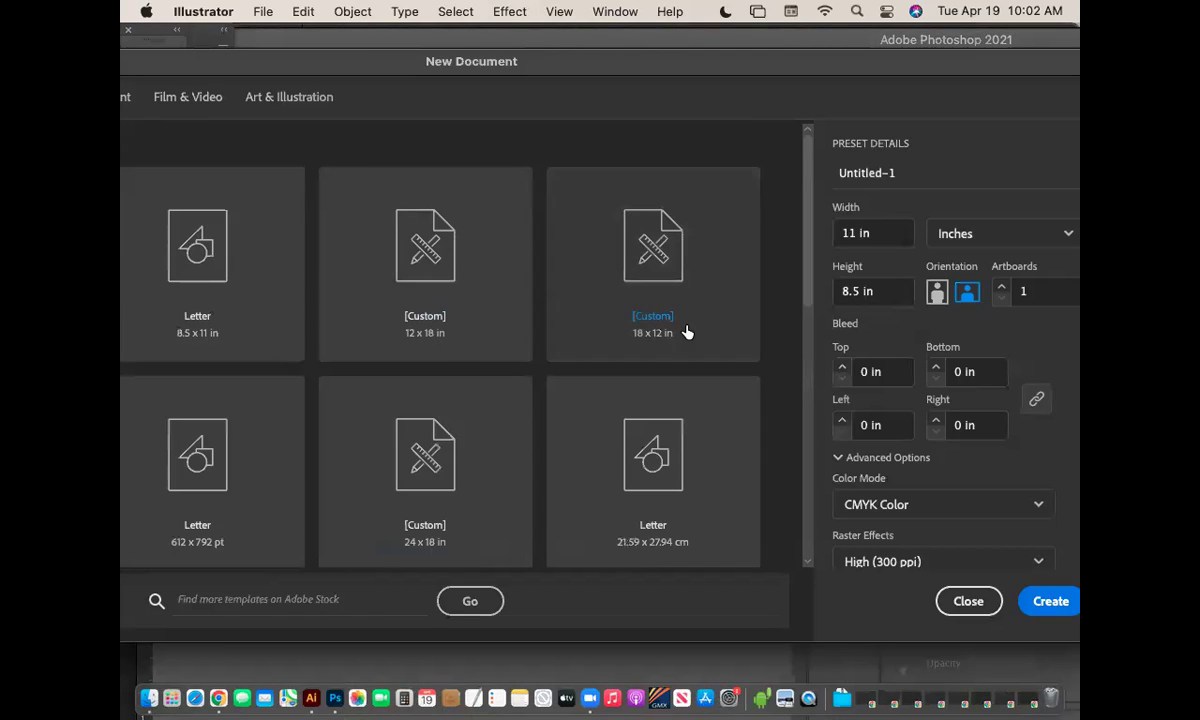
pyautogui.click(1052, 602)
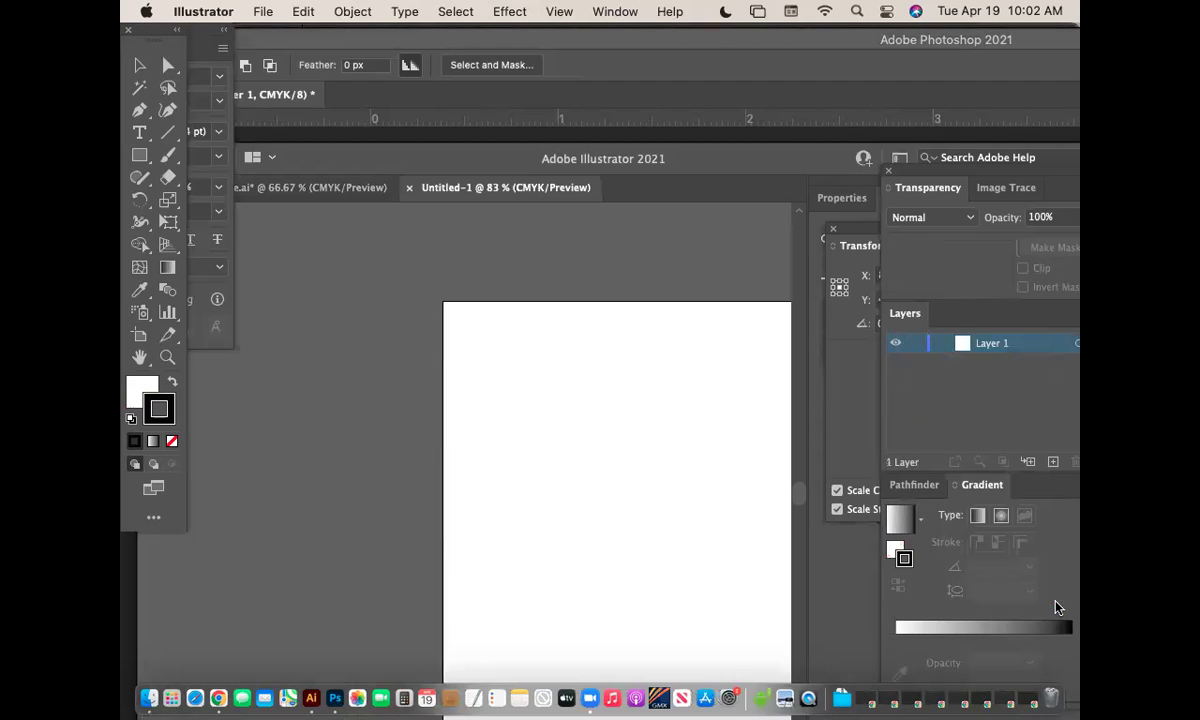
pyautogui.press('super+v')
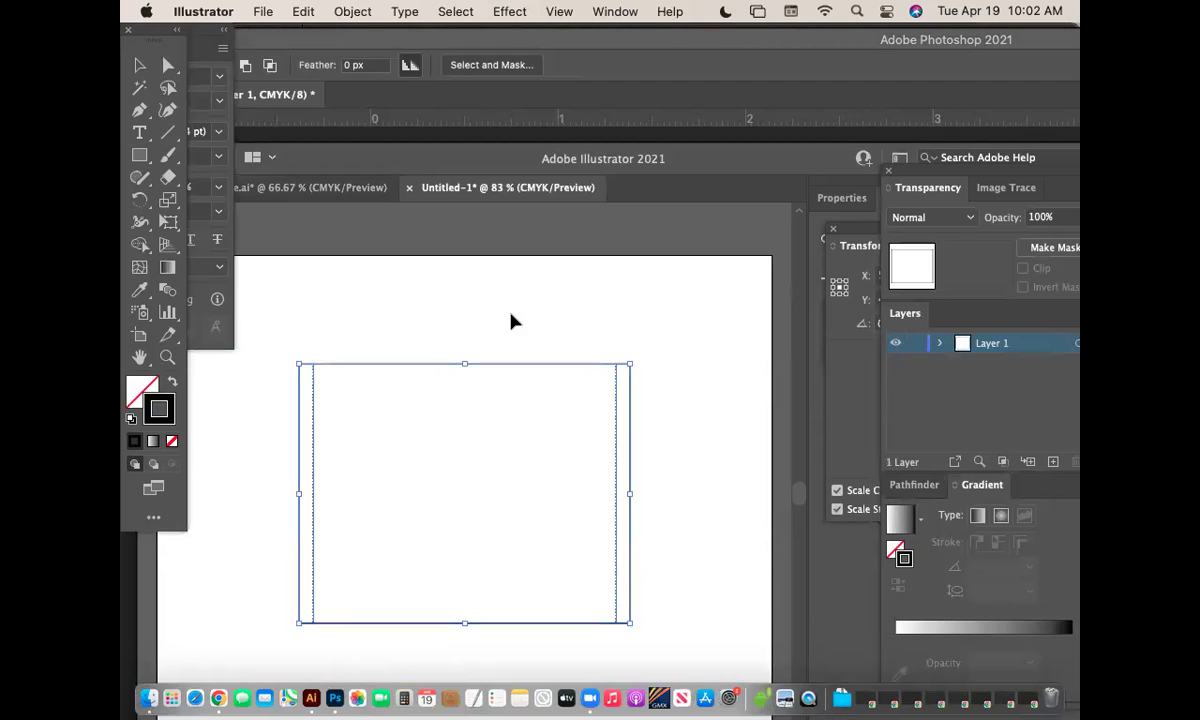
pyautogui.click(510, 11)
pyautogui.moveTo(556, 11)
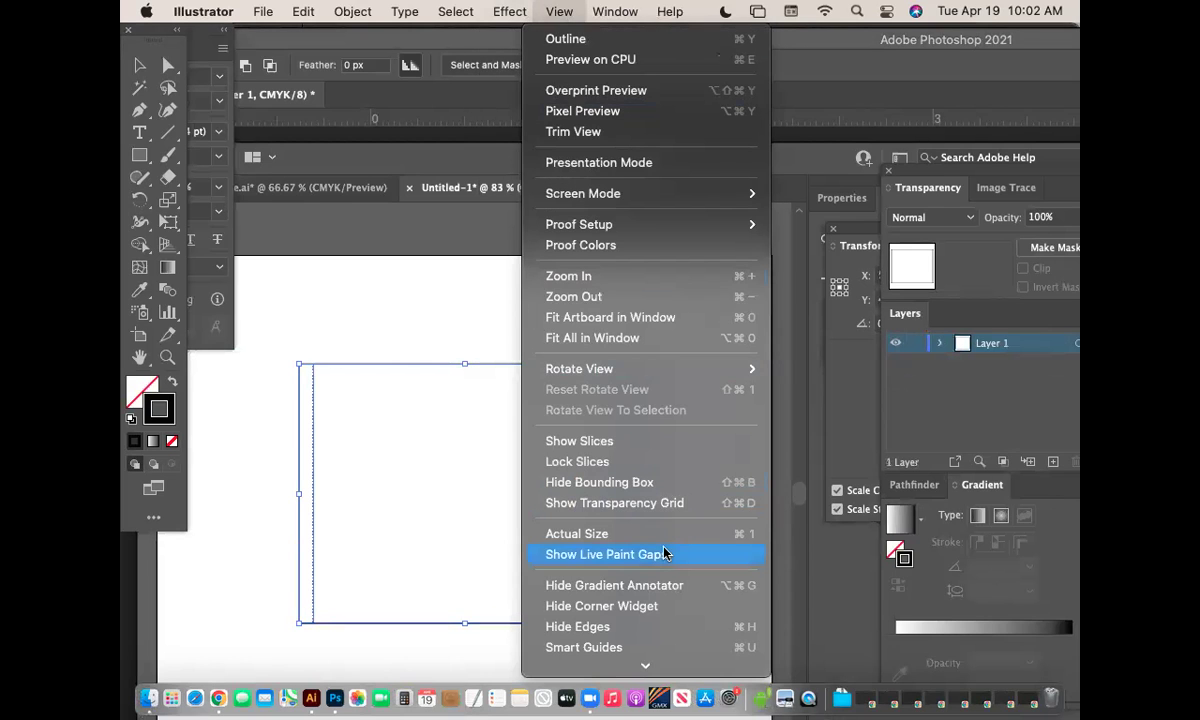
pyautogui.moveTo(633, 492)
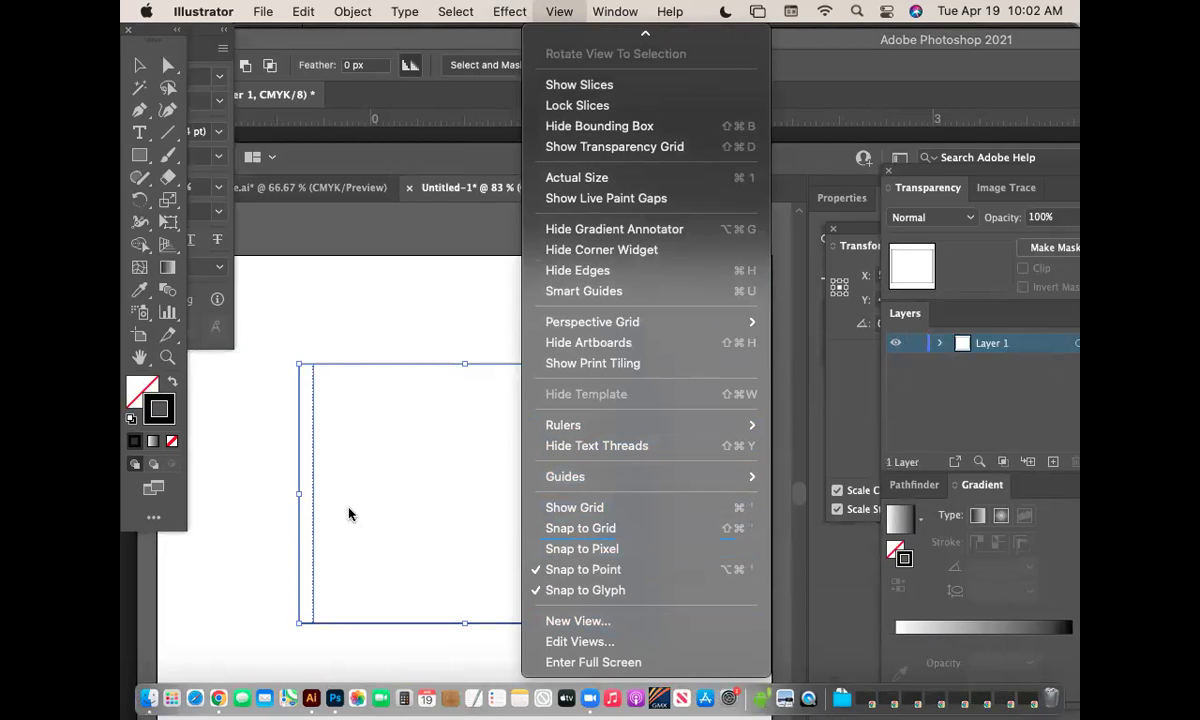
pyautogui.click(325, 478)
pyautogui.click(302, 364)
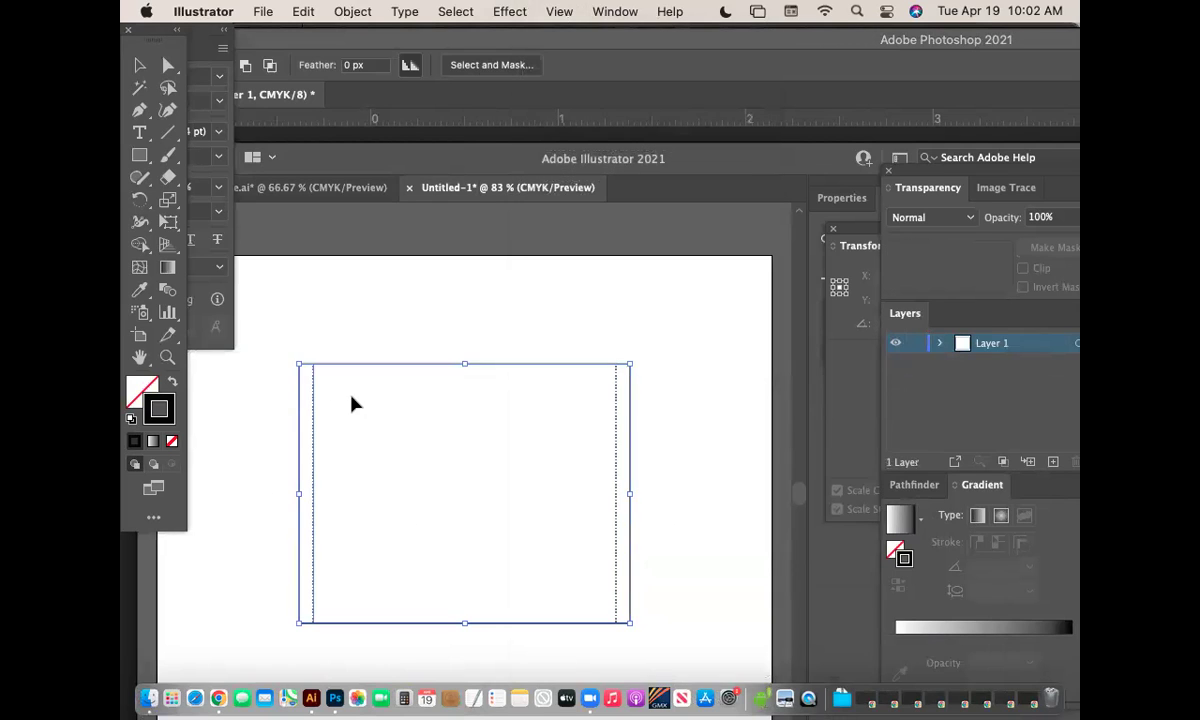
pyautogui.click(695, 435)
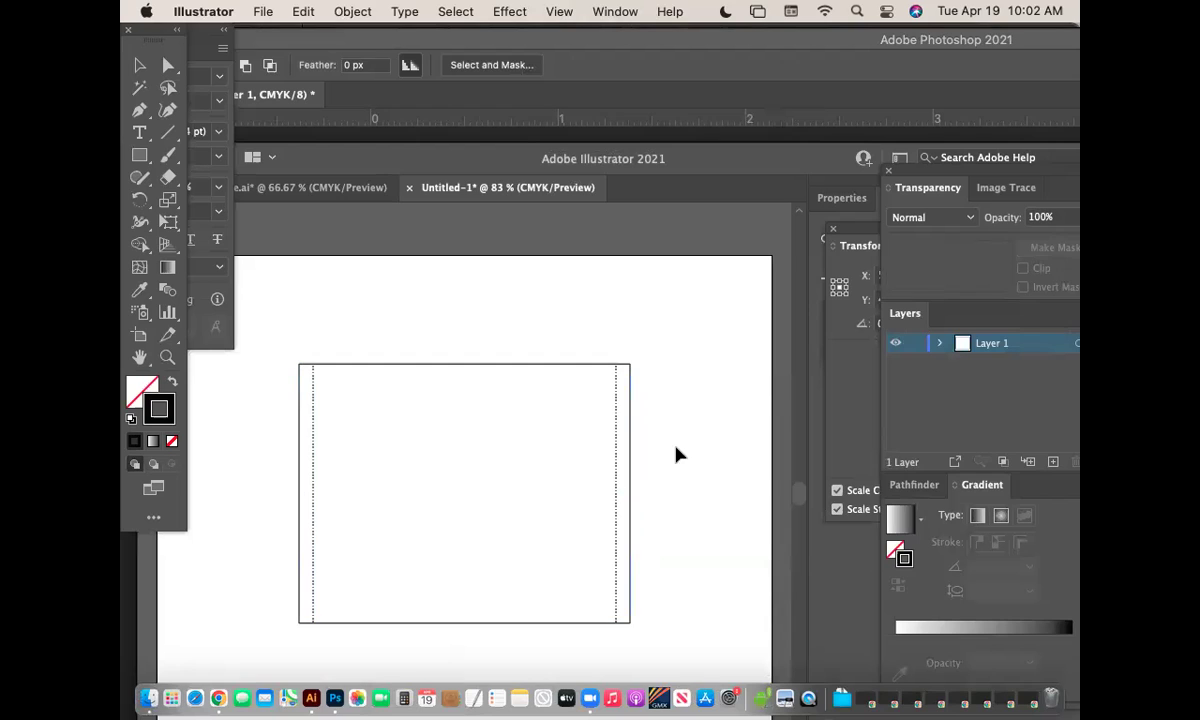
pyautogui.click(615, 408)
pyautogui.click(686, 455)
# Select the pasted trim rectangle with both fold lines and expand its fill and stroke.
pyautogui.moveTo(675, 465); pyautogui.dragTo(260, 308)
pyautogui.click(330, 10)
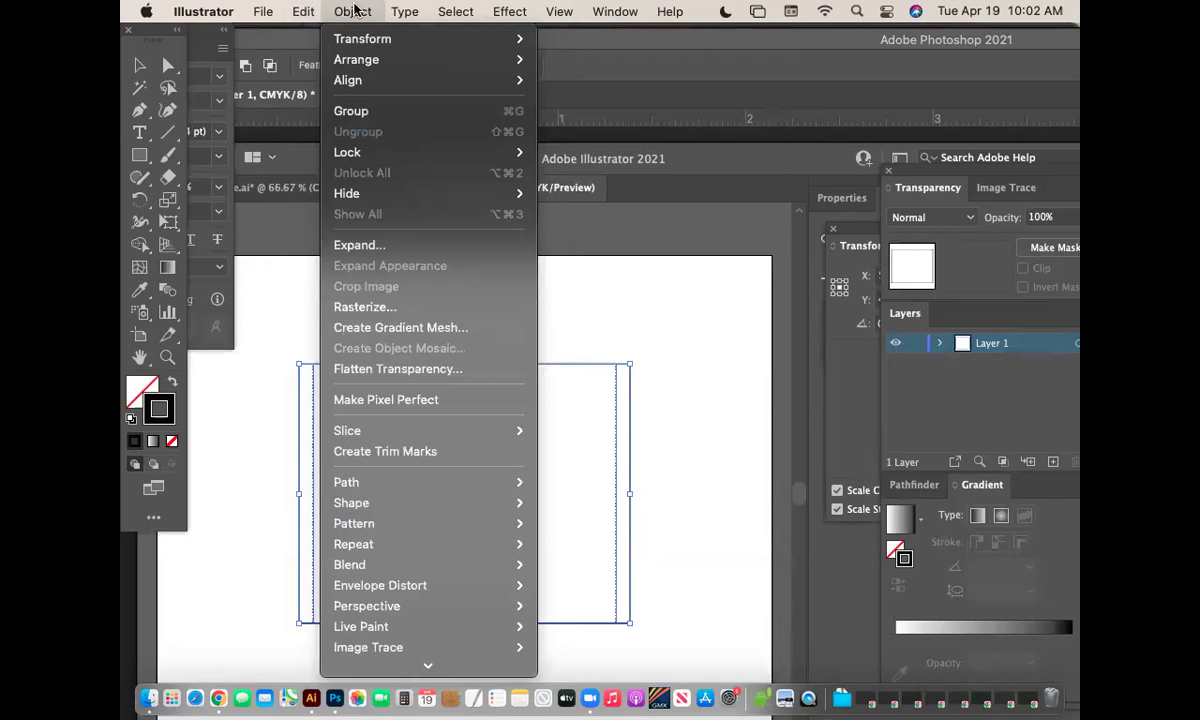
pyautogui.click(402, 246)
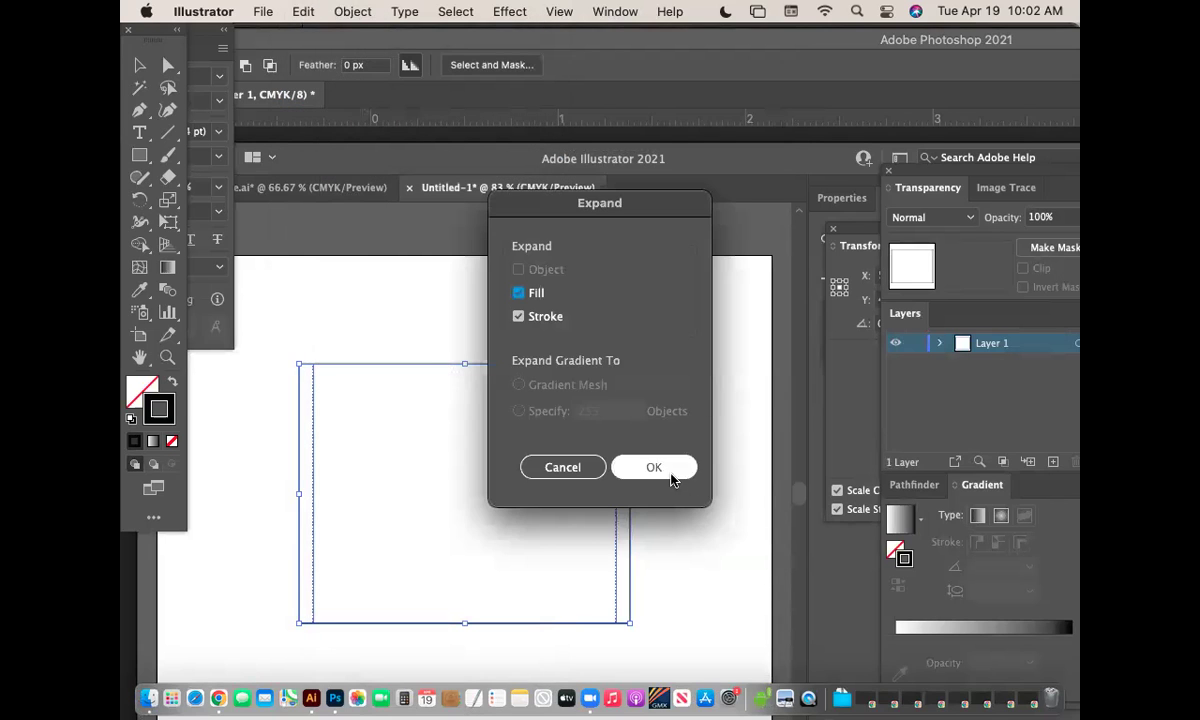
pyautogui.click(672, 476)
pyautogui.click(672, 485)
# Copy the expanded outline, switch to Photoshop and paste it as pixels onto its own layer in the Untitled-1 document.
pyautogui.moveTo(655, 610); pyautogui.dragTo(273, 319)
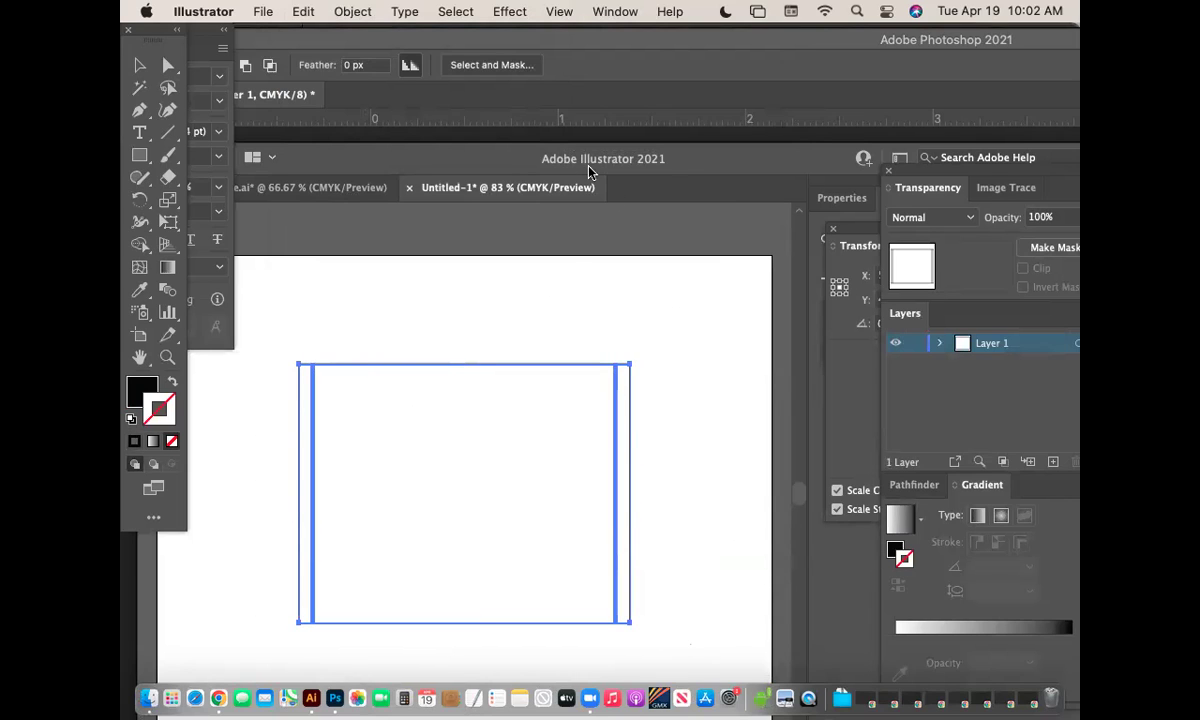
pyautogui.press('super+Tab')
pyautogui.press('super+v')
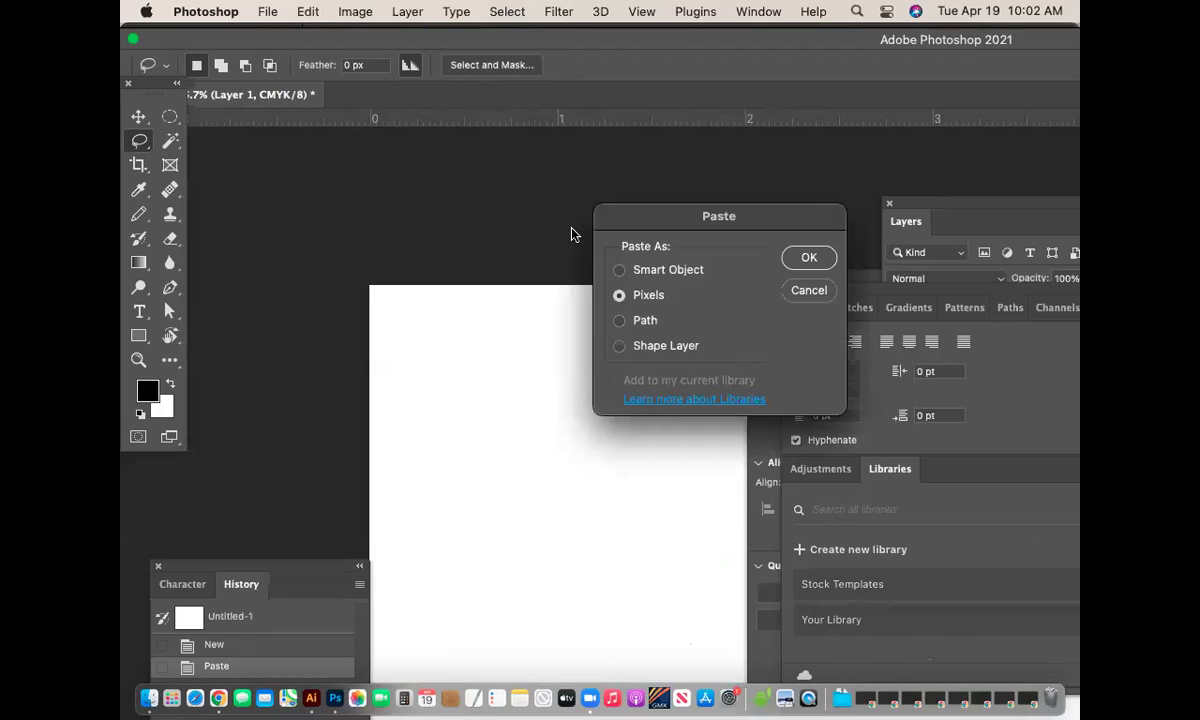
pyautogui.click(810, 258)
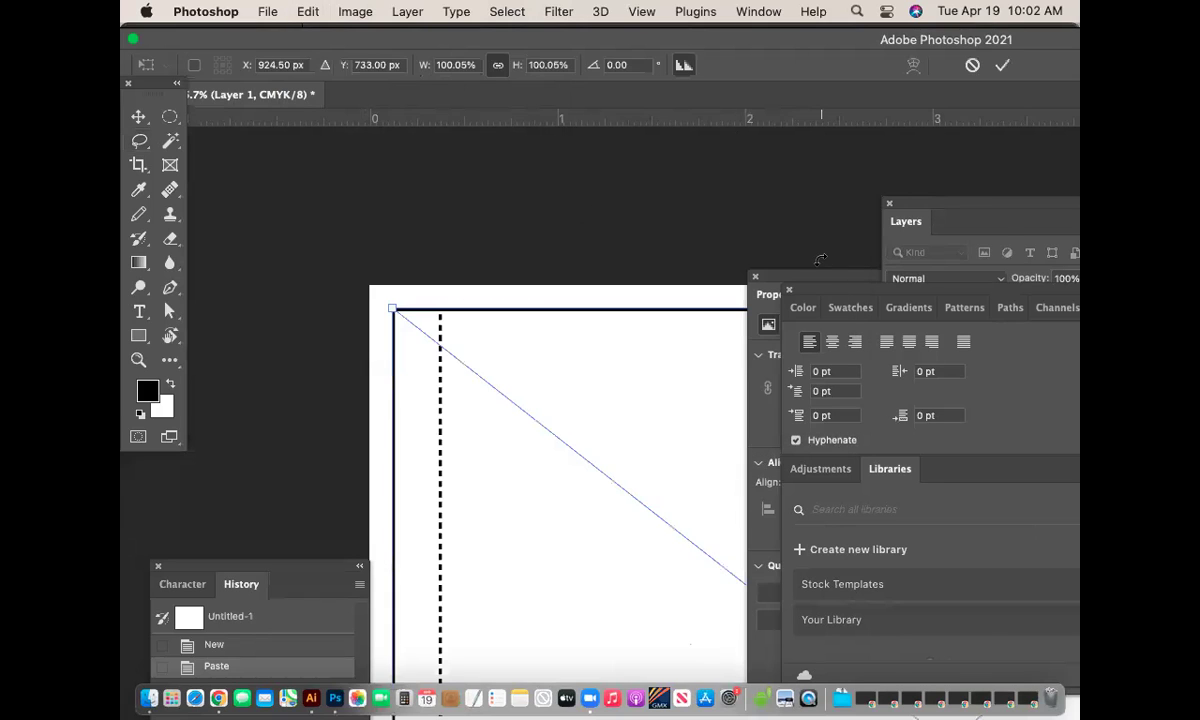
pyautogui.scroll(-5, 683, 378)
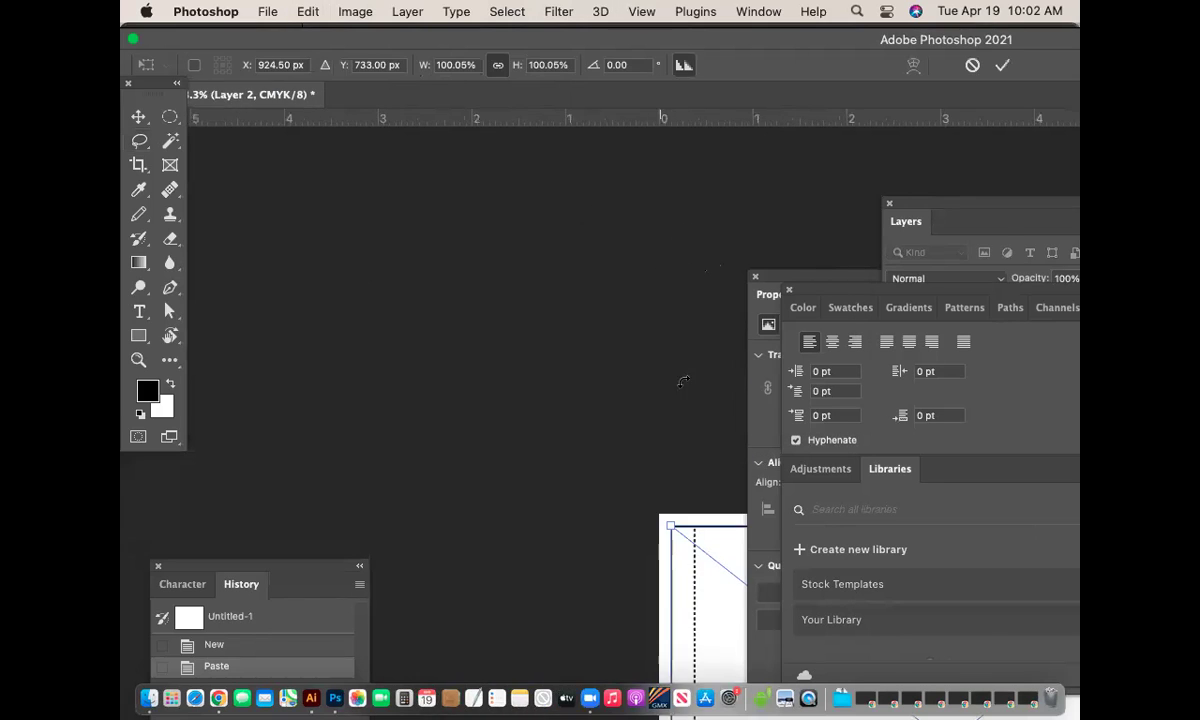
pyautogui.moveTo(792, 276); pyautogui.dragTo(908, 344)
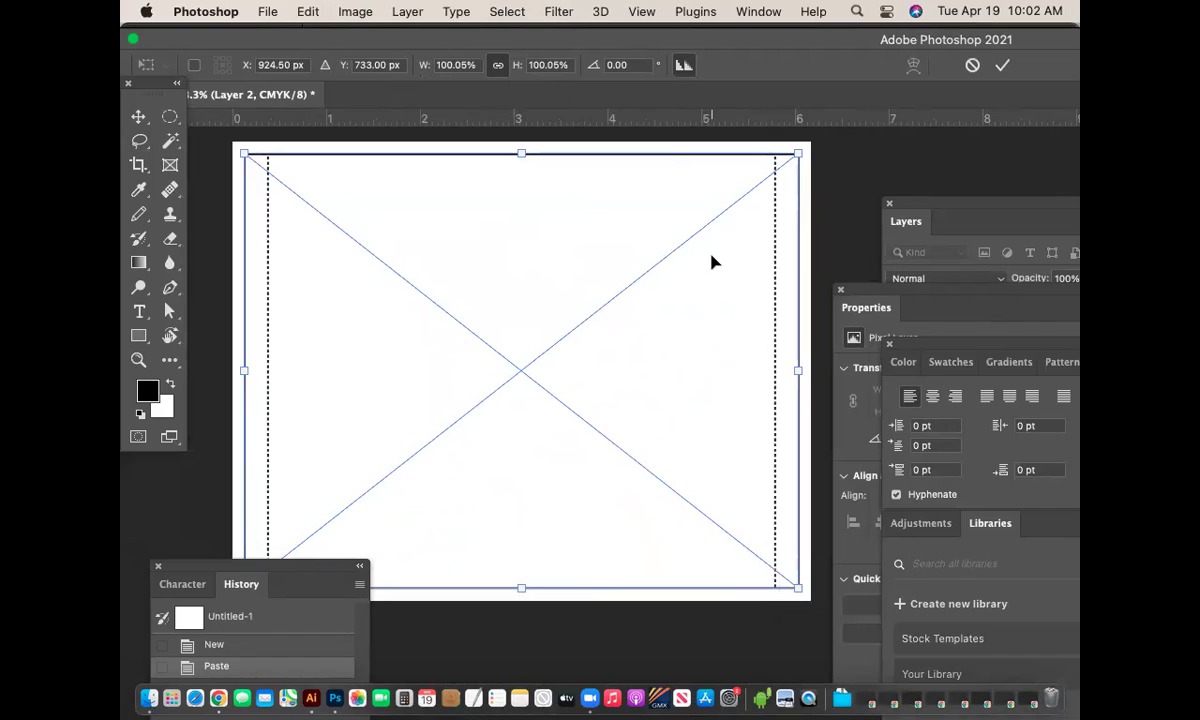
pyautogui.press('l')
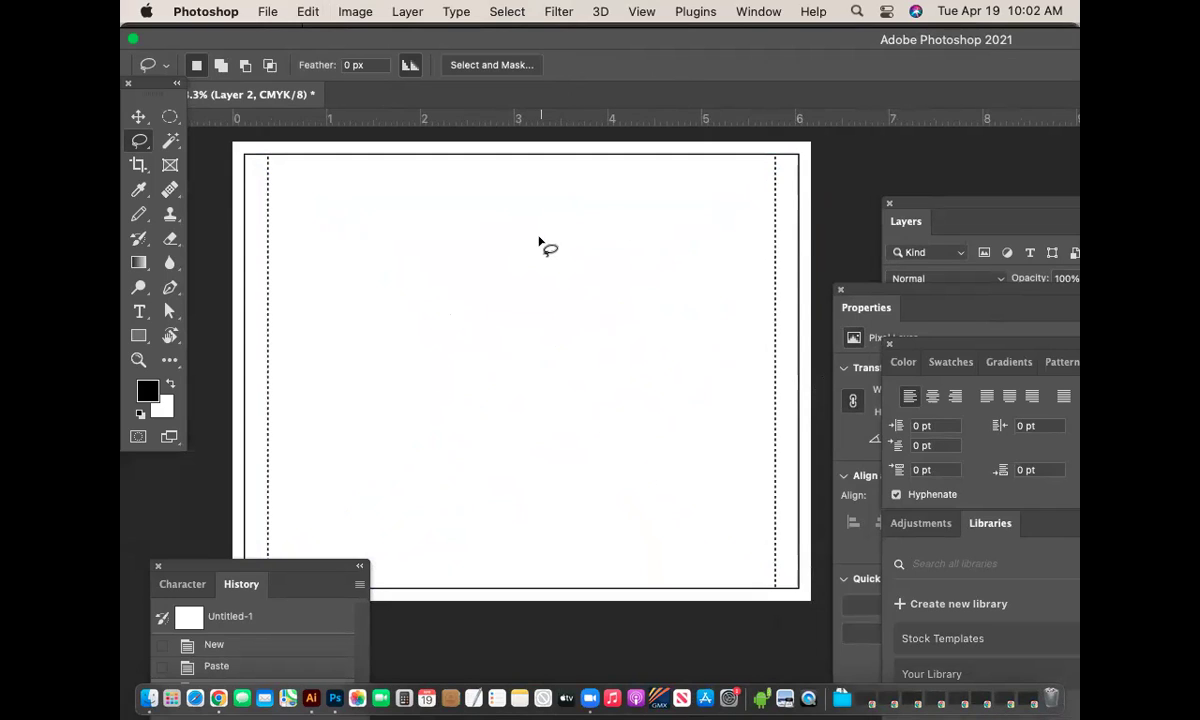
# Uncover the layer list and rename the pasted outline's layer, Layer 2, as "guide".
pyautogui.moveTo(886, 290); pyautogui.dragTo(888, 480)
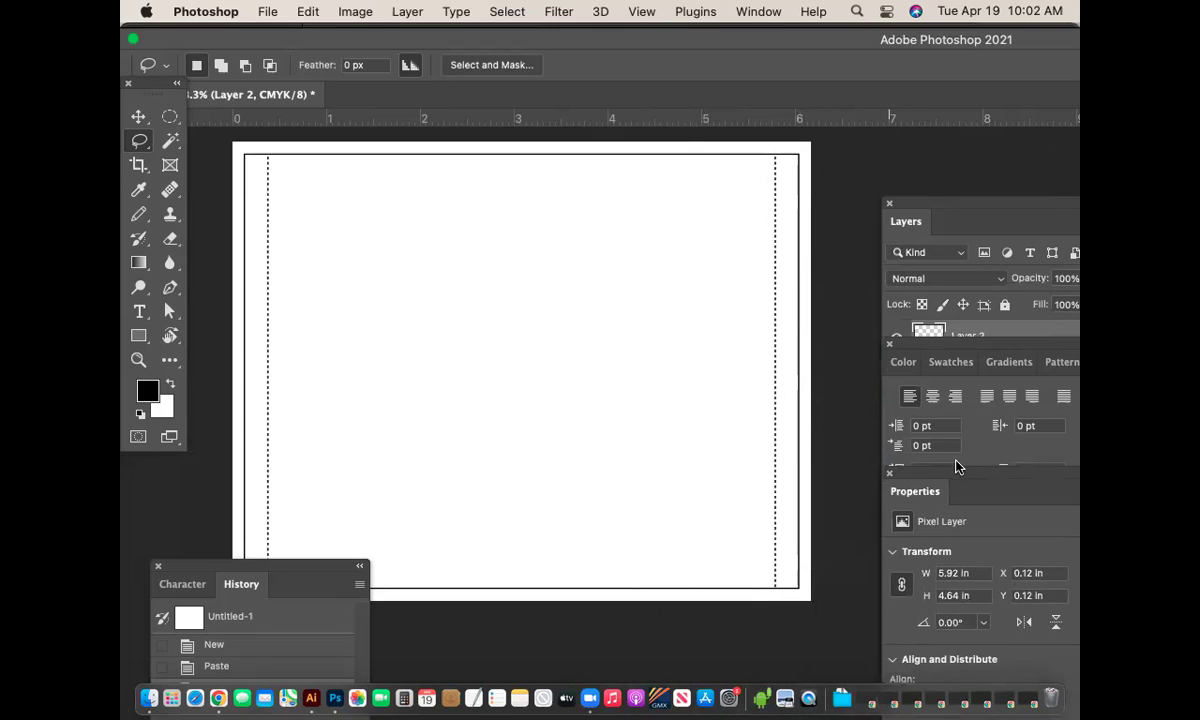
pyautogui.doubleClick(970, 337)
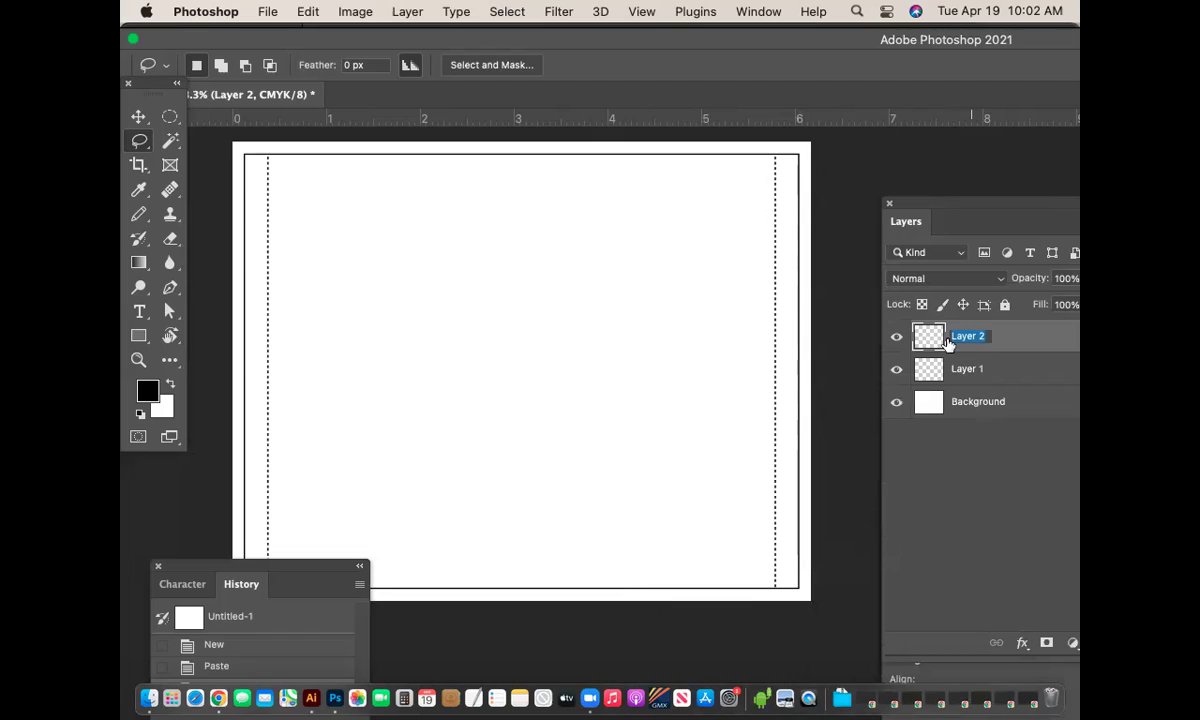
pyautogui.write('guide')
pyautogui.press('Return')
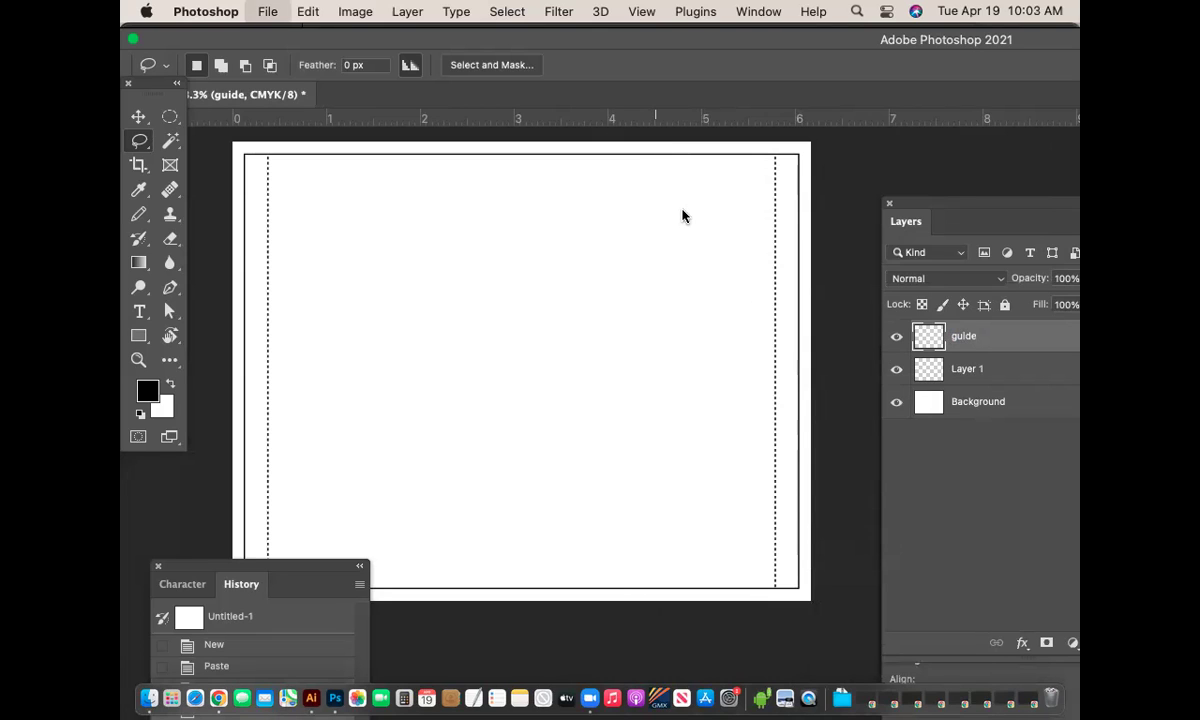
# Browse the Desktop folder in the Open dialog for a photo to use as artwork.
pyautogui.press('super+o')
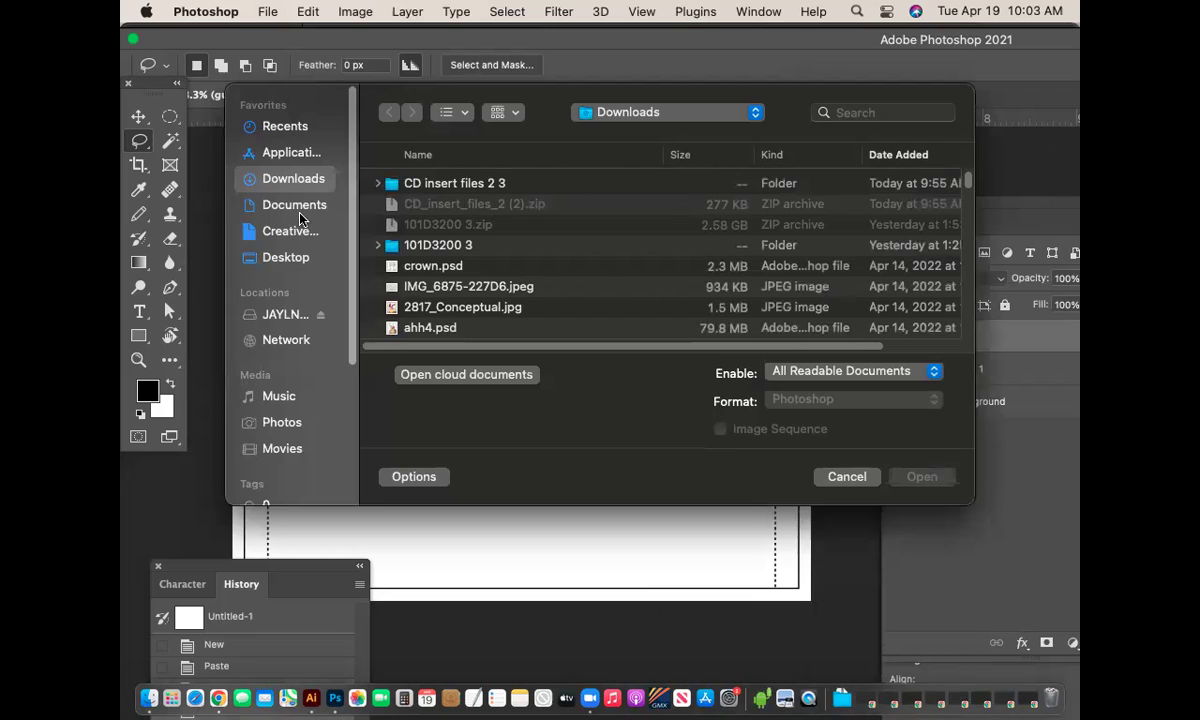
pyautogui.click(286, 257)
pyautogui.scroll(-5, 519, 246)
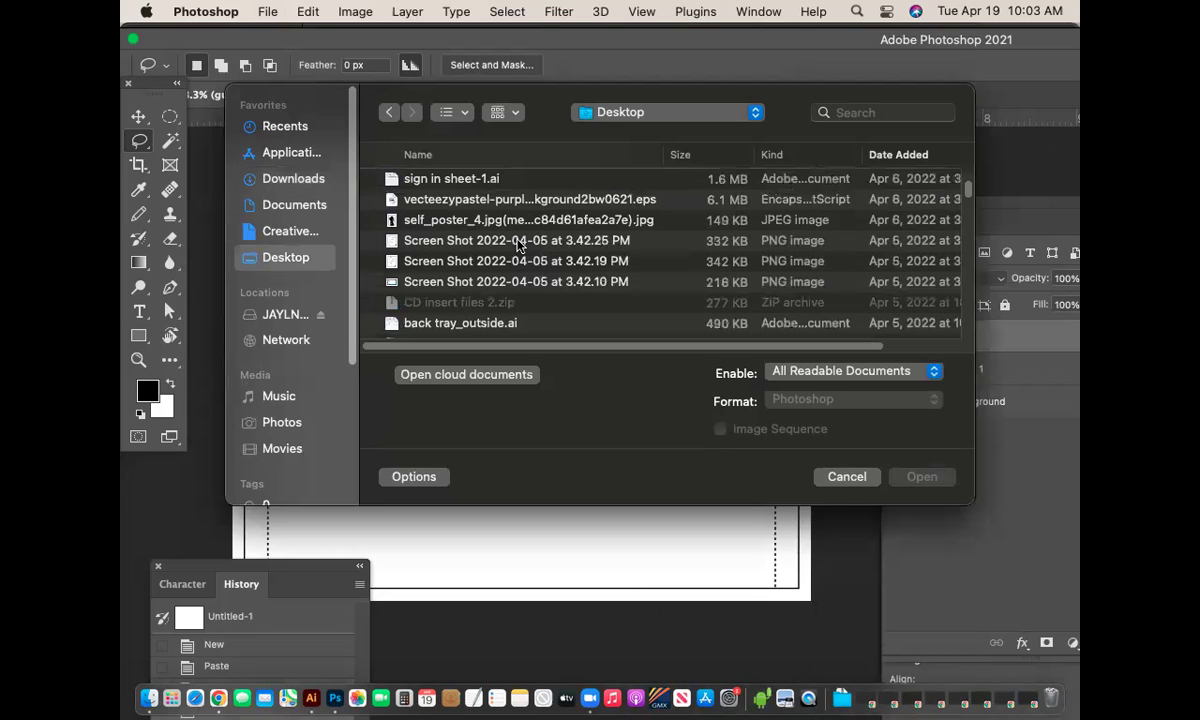
pyautogui.scroll(-15, 519, 246)
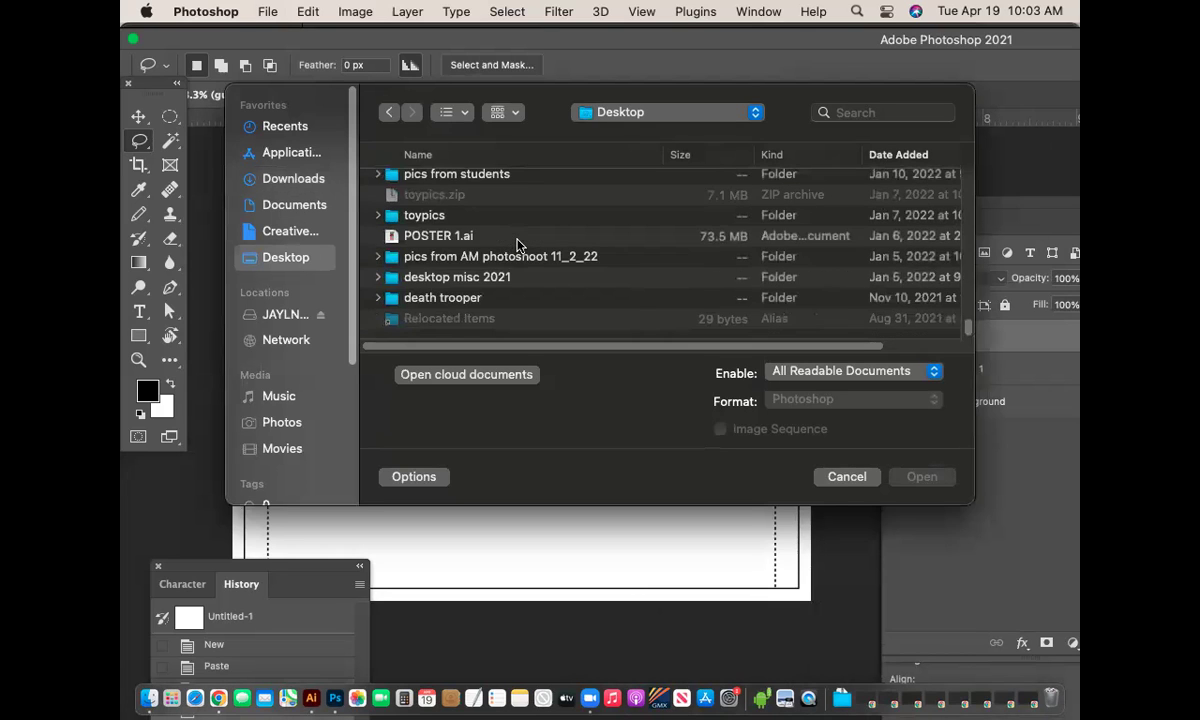
pyautogui.scroll(10, 519, 246)
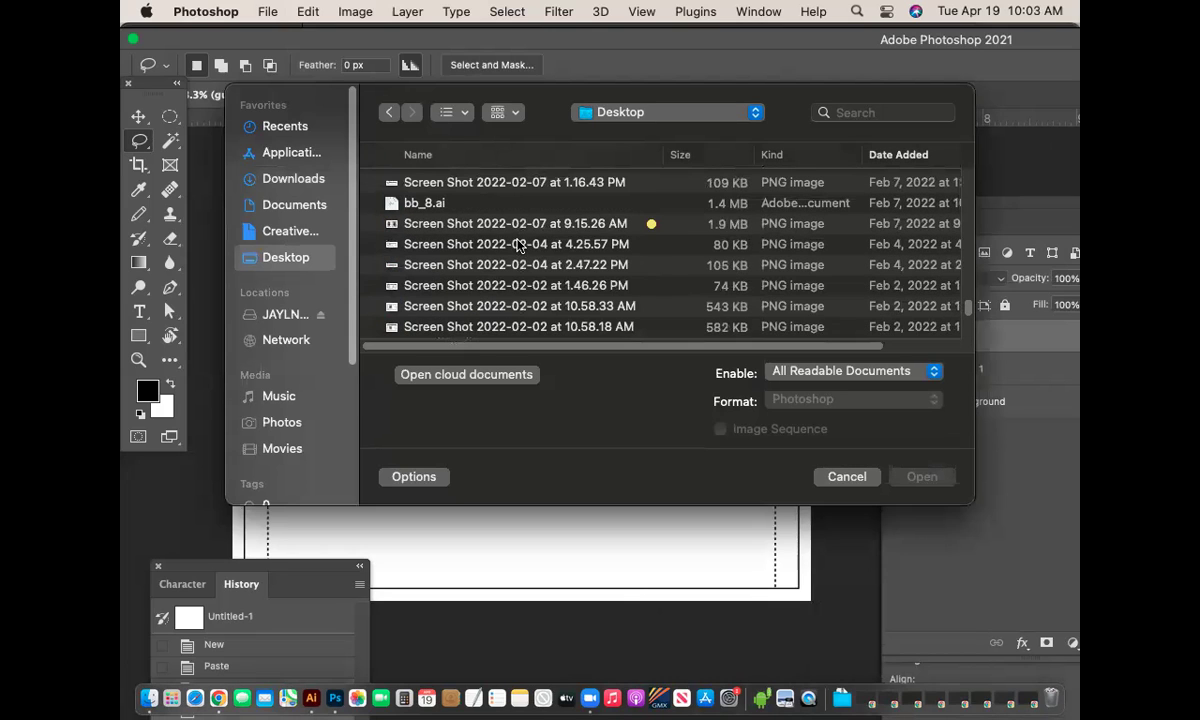
pyautogui.scroll(5, 519, 246)
pyautogui.scroll(5, 519, 246)
pyautogui.scroll(8, 519, 246)
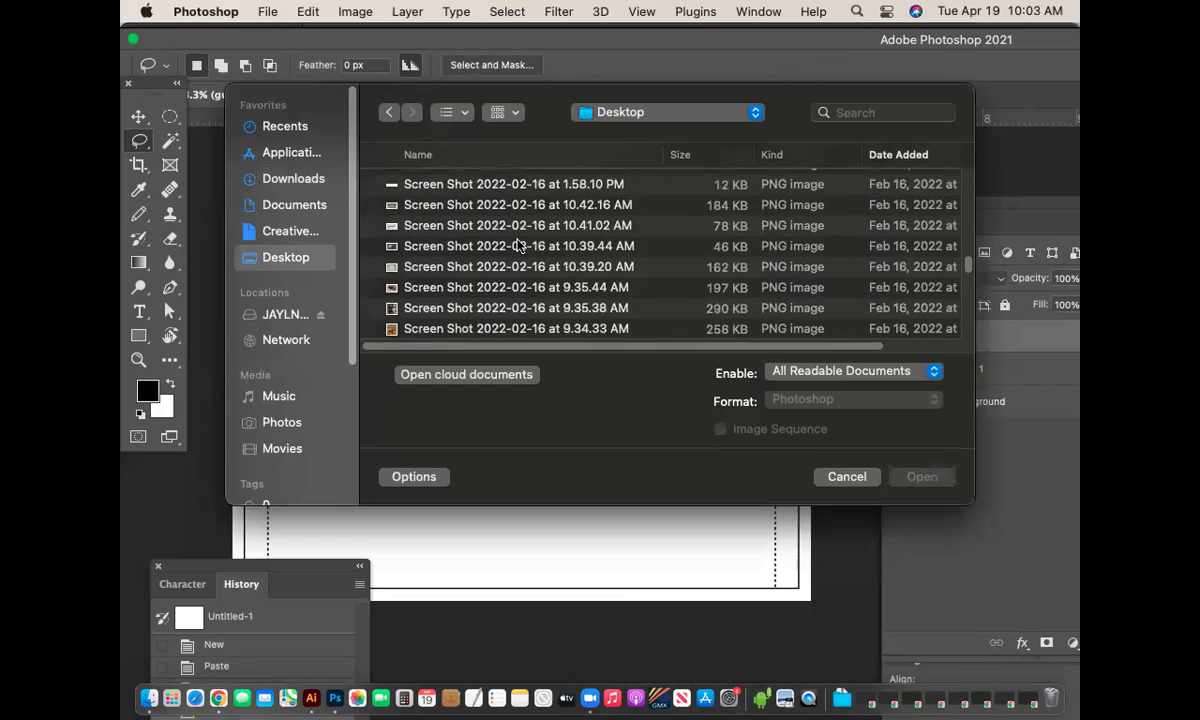
pyautogui.scroll(10, 519, 246)
pyautogui.scroll(-5, 519, 246)
pyautogui.scroll(10, 519, 246)
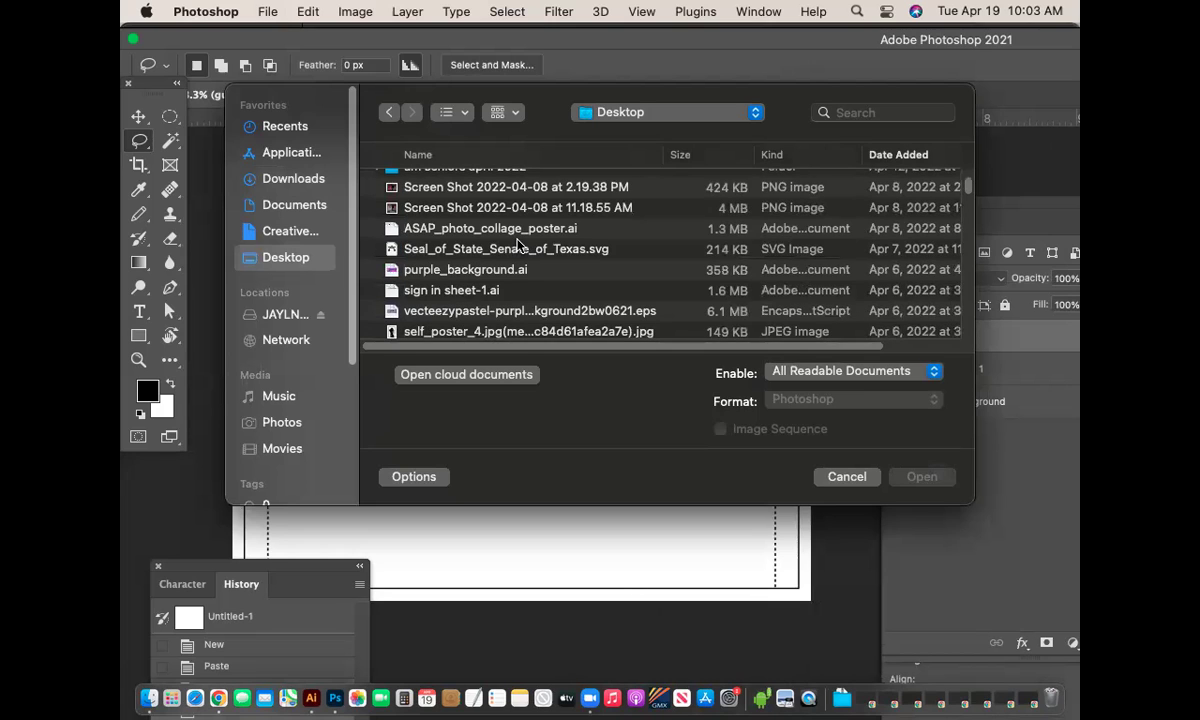
pyautogui.scroll(-2, 519, 246)
pyautogui.scroll(6, 519, 246)
pyautogui.scroll(-8, 519, 246)
pyautogui.scroll(-6, 517, 245)
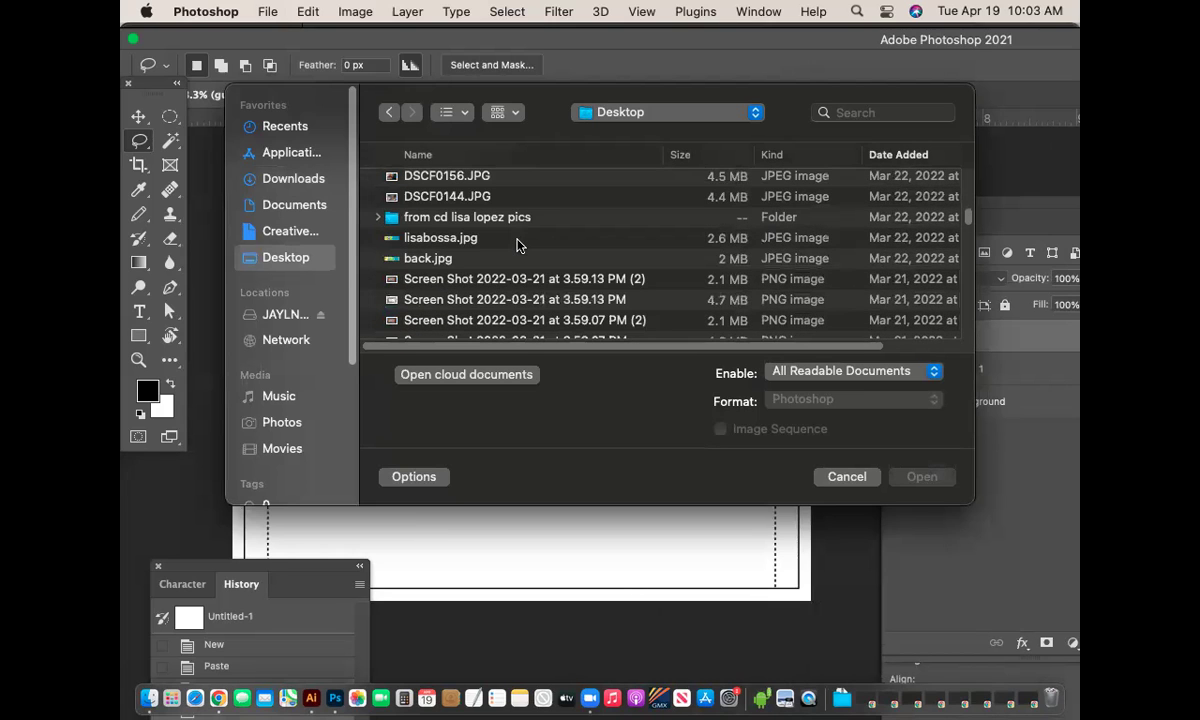
# Show the Desktop files in columns, preview the DSCF photos and open DSCF0125.JPG.
pyautogui.click(490, 178)
pyautogui.click(449, 112)
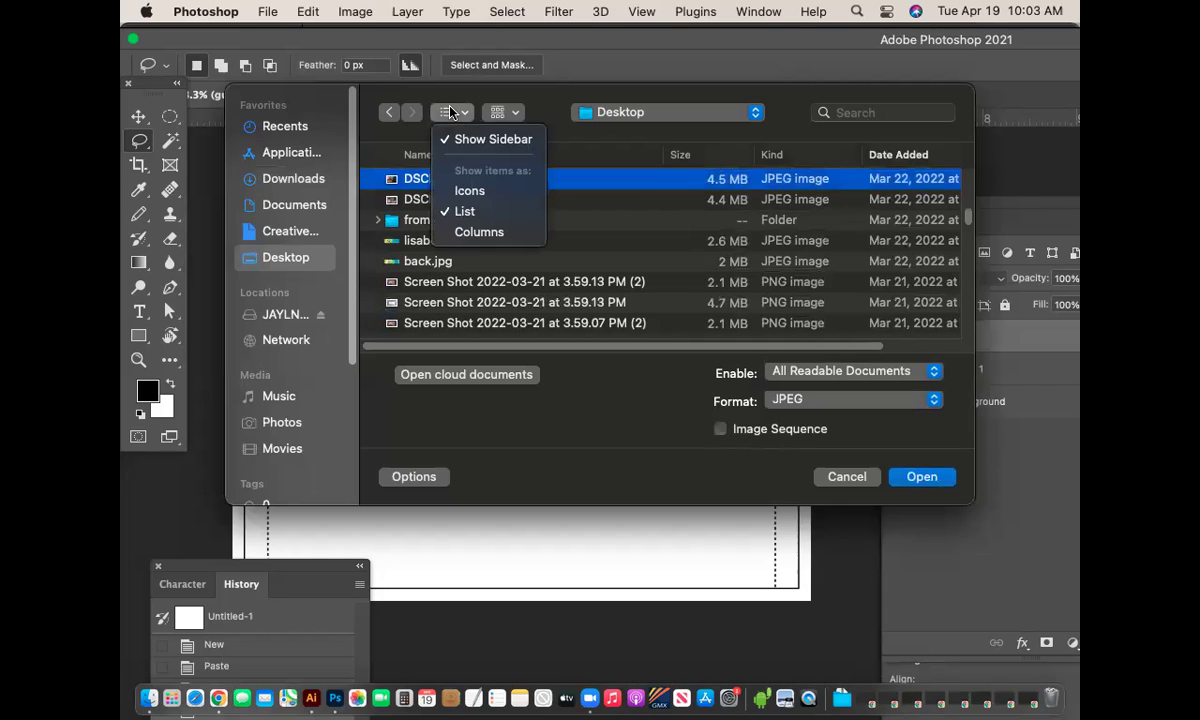
pyautogui.click(479, 230)
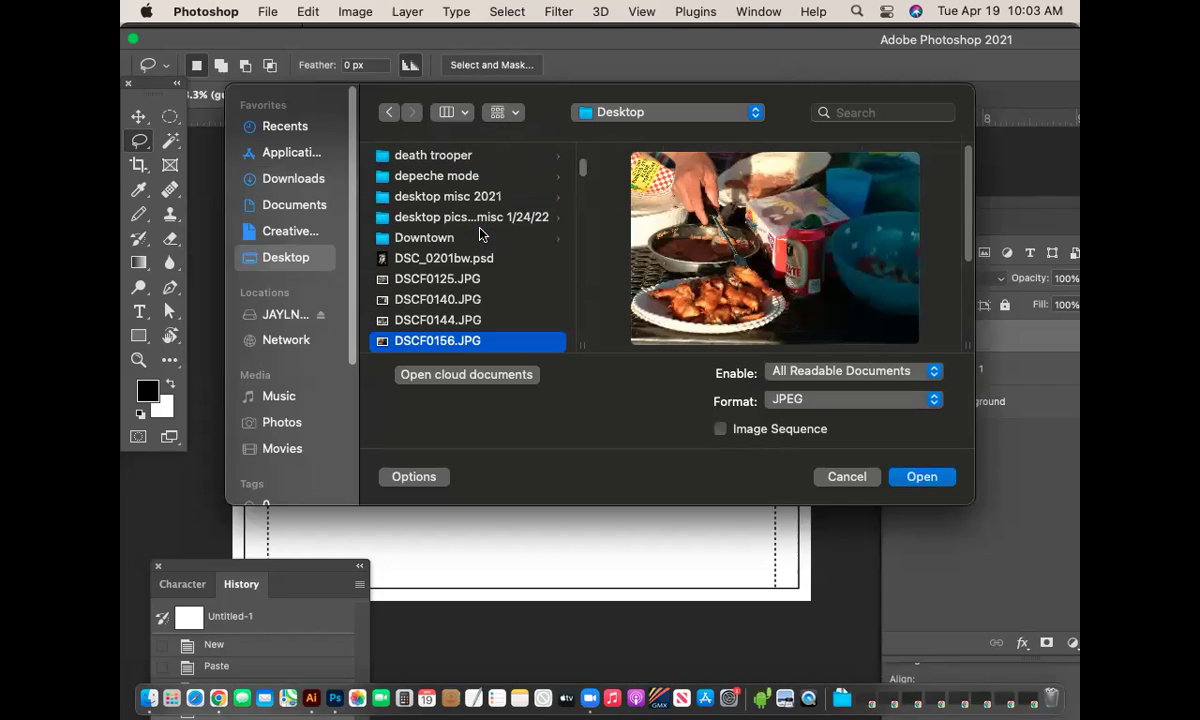
pyautogui.scroll(-6, 495, 260)
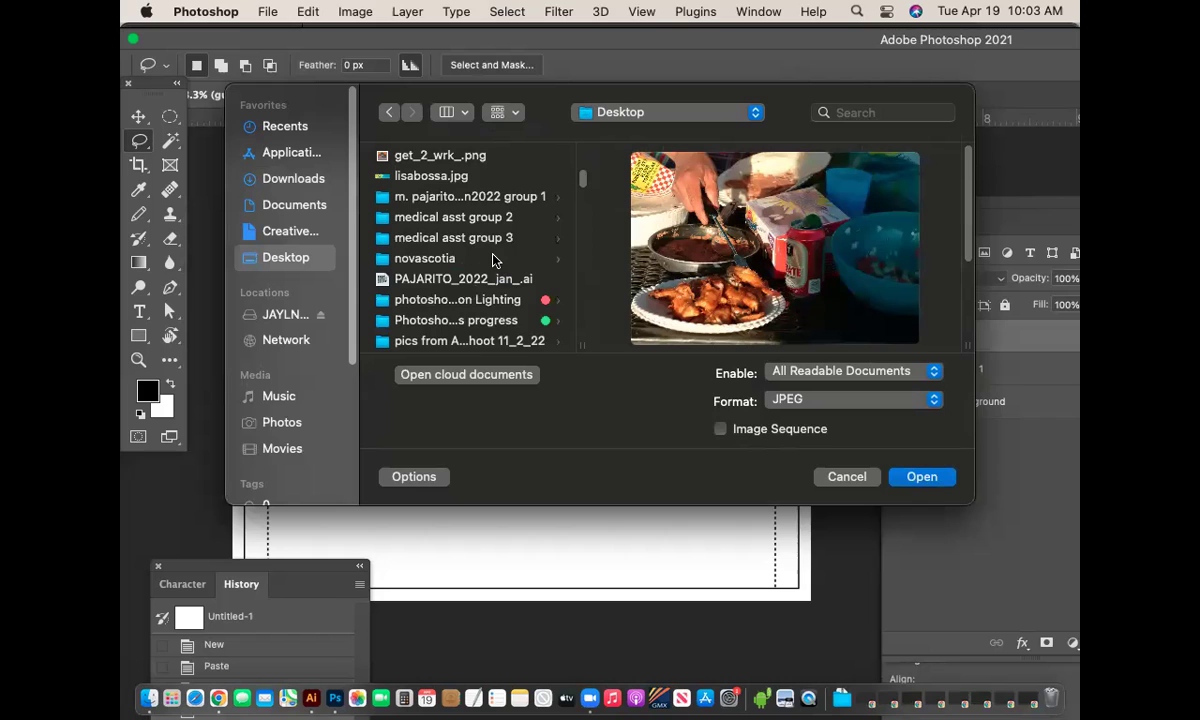
pyautogui.scroll(5, 495, 260)
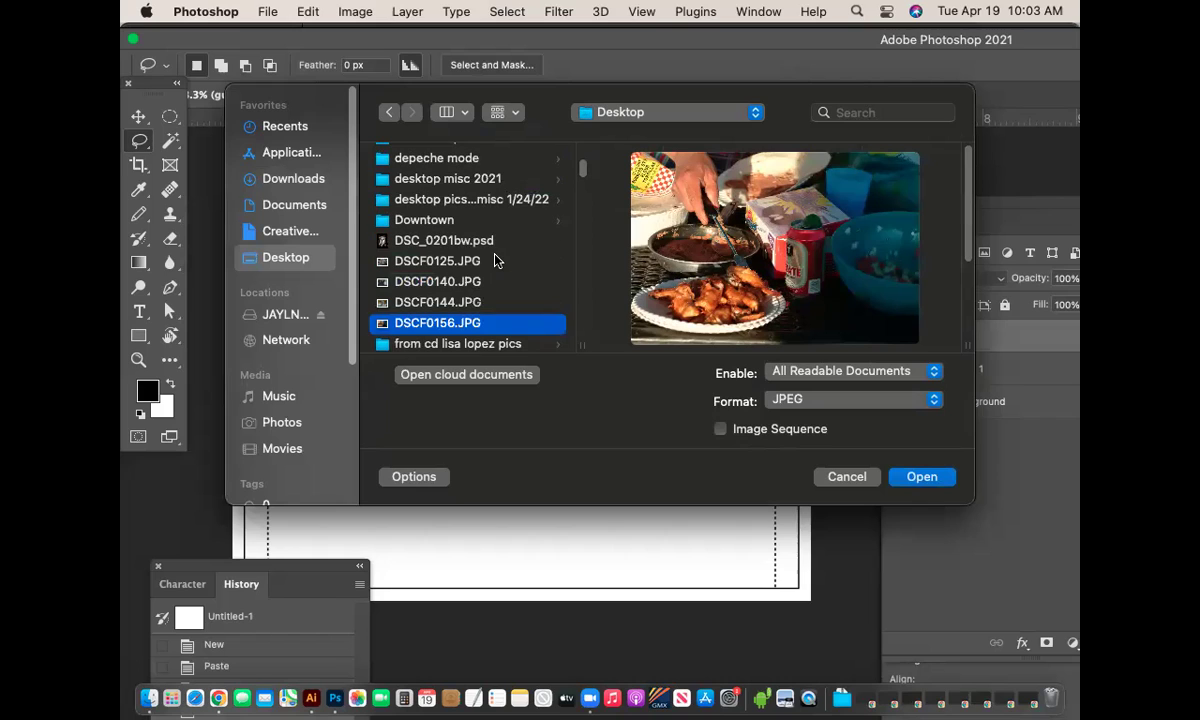
pyautogui.click(465, 303)
pyautogui.click(468, 284)
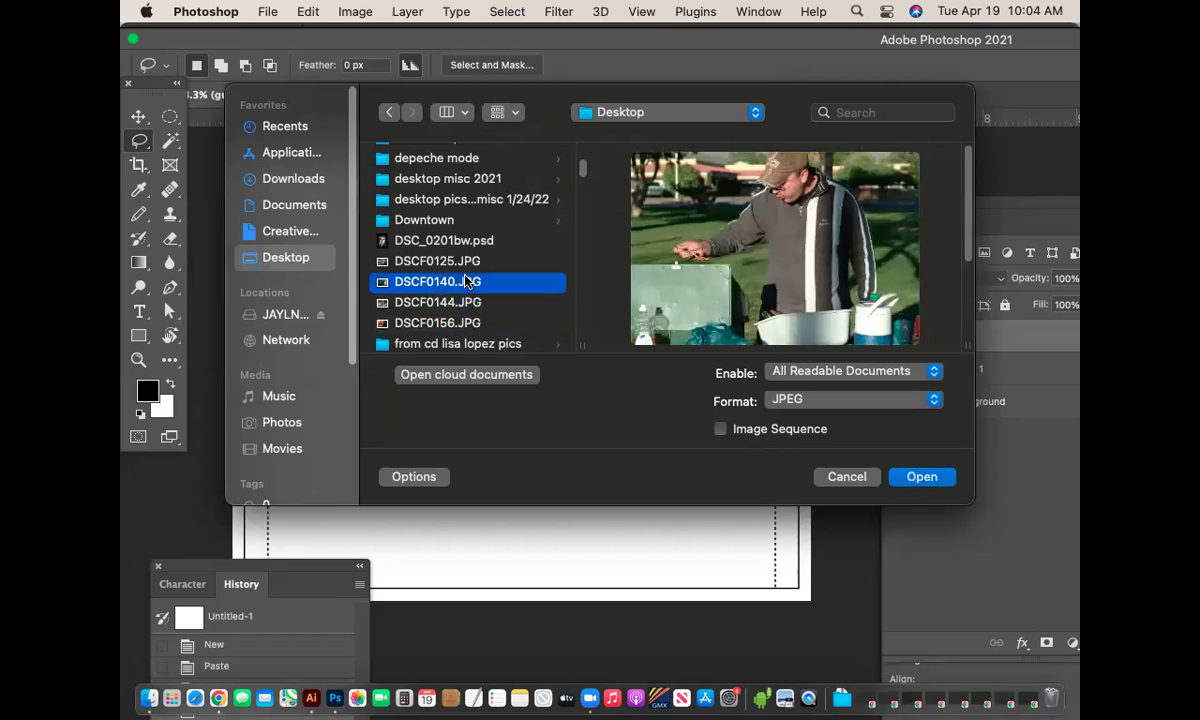
pyautogui.click(465, 264)
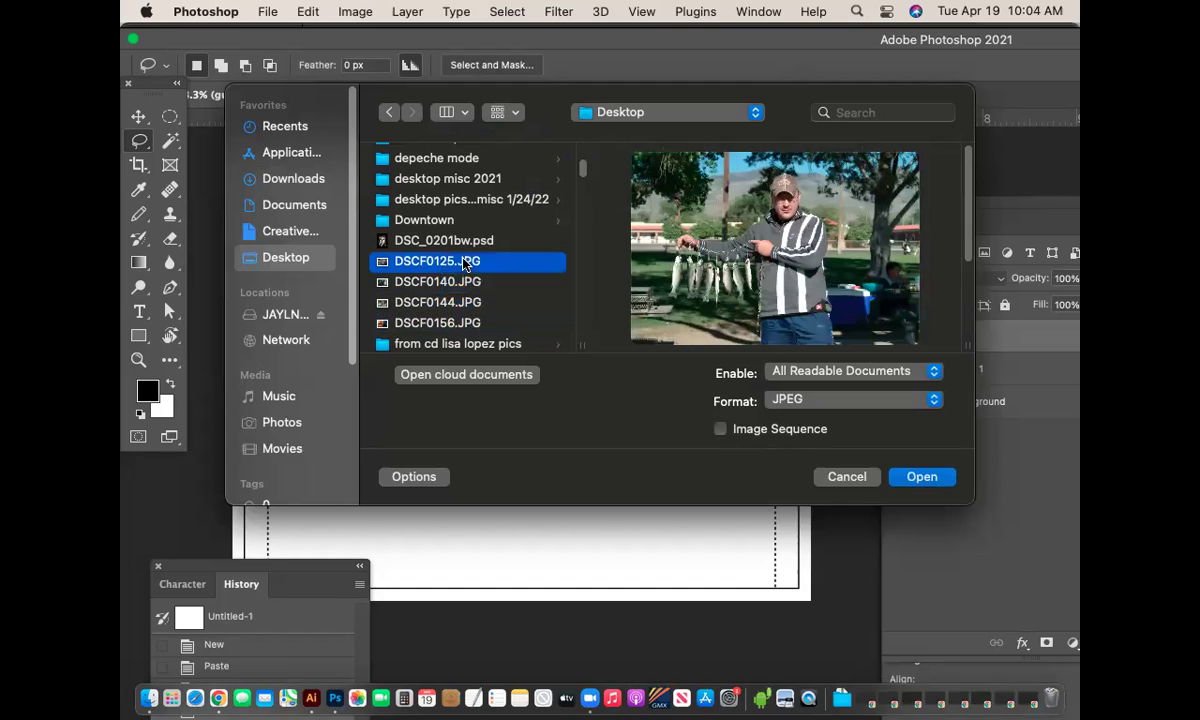
pyautogui.click(922, 477)
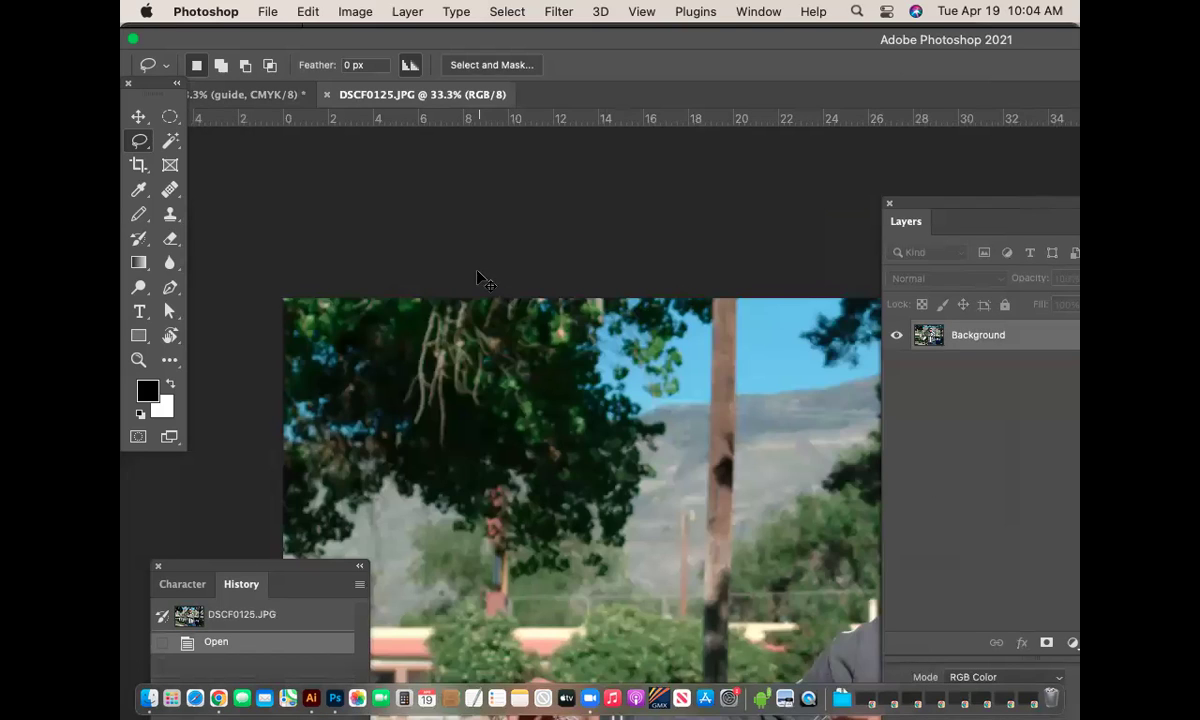
# Float the DSCF0125.JPG window over the Untitled-1 document and copy its Background layer into that document.
pyautogui.press('super+minus')
pyautogui.press('super+minus')
pyautogui.moveTo(422, 94); pyautogui.dragTo(284, 371)
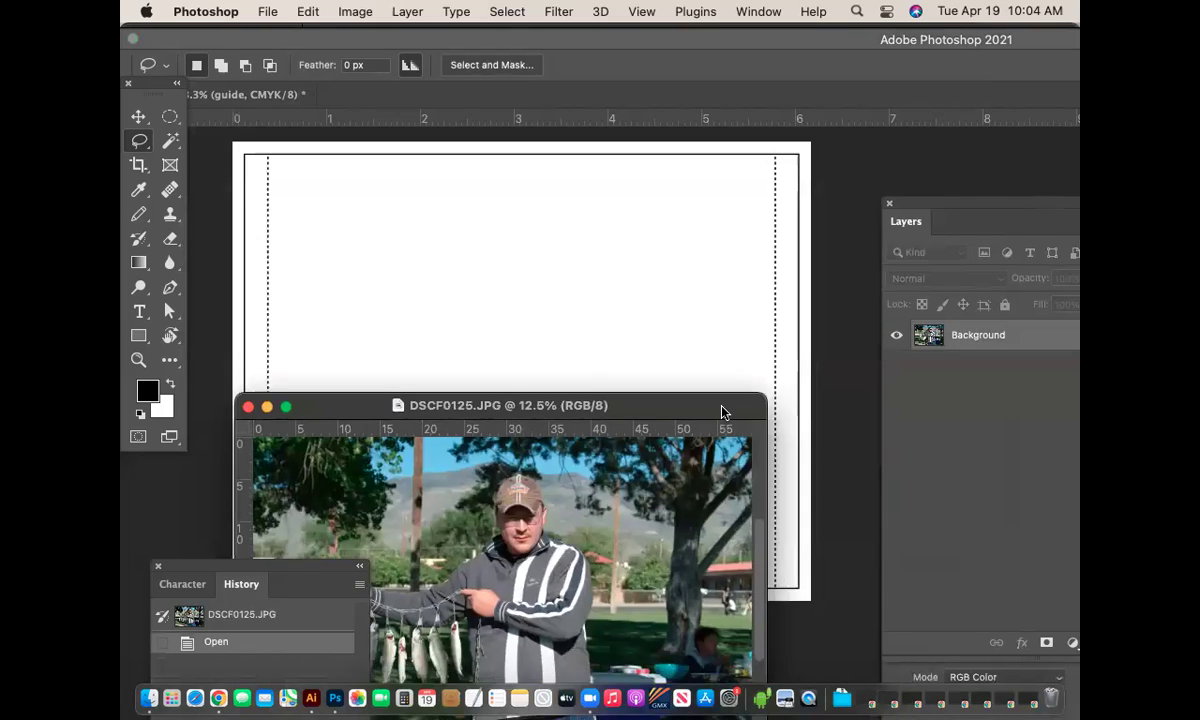
pyautogui.moveTo(728, 420); pyautogui.dragTo(813, 479)
pyautogui.moveTo(960, 335); pyautogui.dragTo(455, 320)
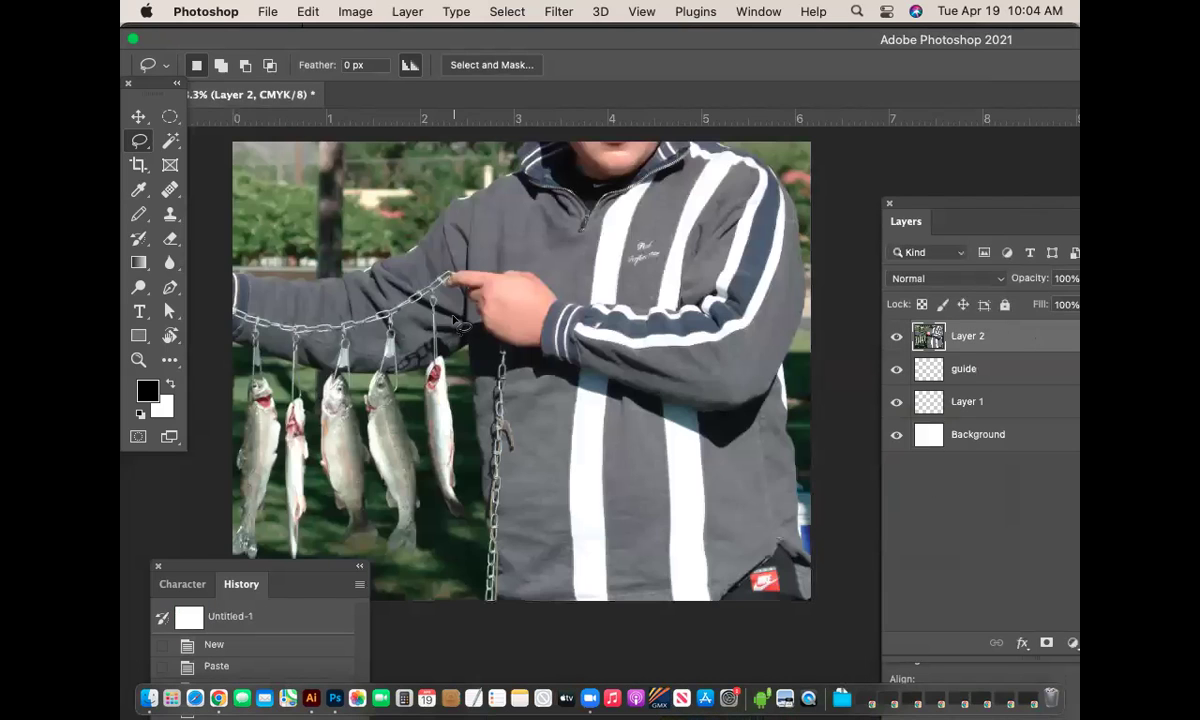
# Move the photo's Layer 2 below the guide layer and Layer 1, directly above the Background.
pyautogui.press('super+minus')
pyautogui.press('super+minus')
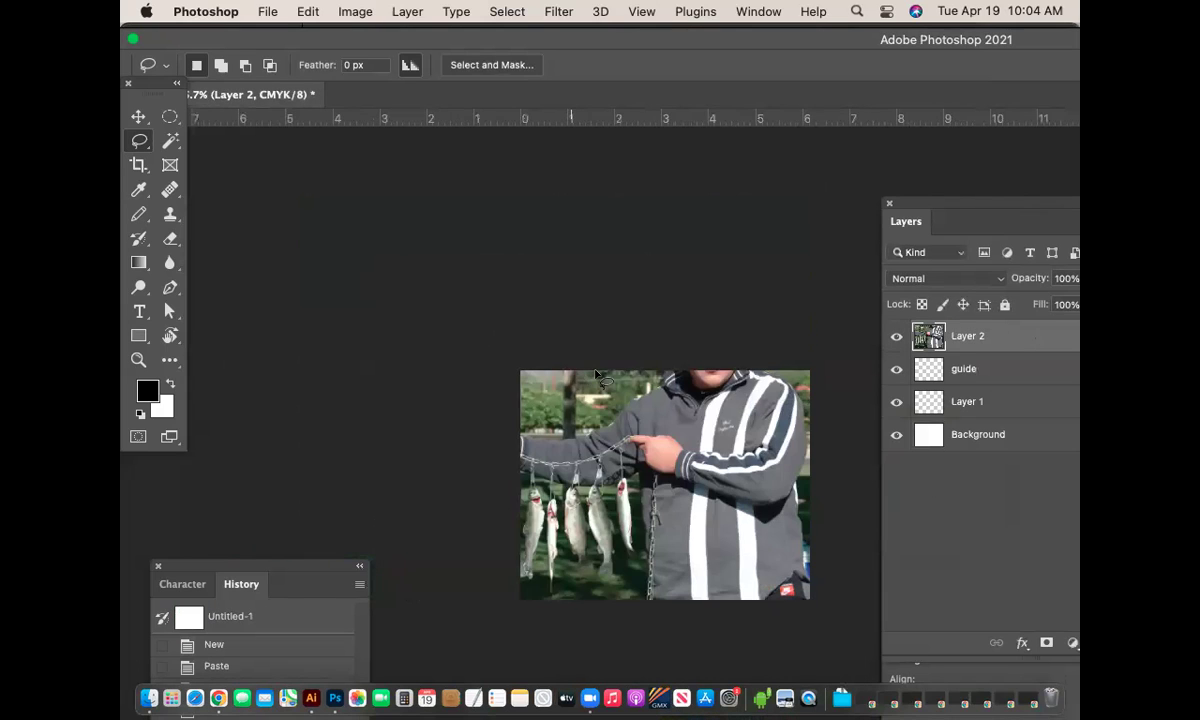
pyautogui.click(138, 117)
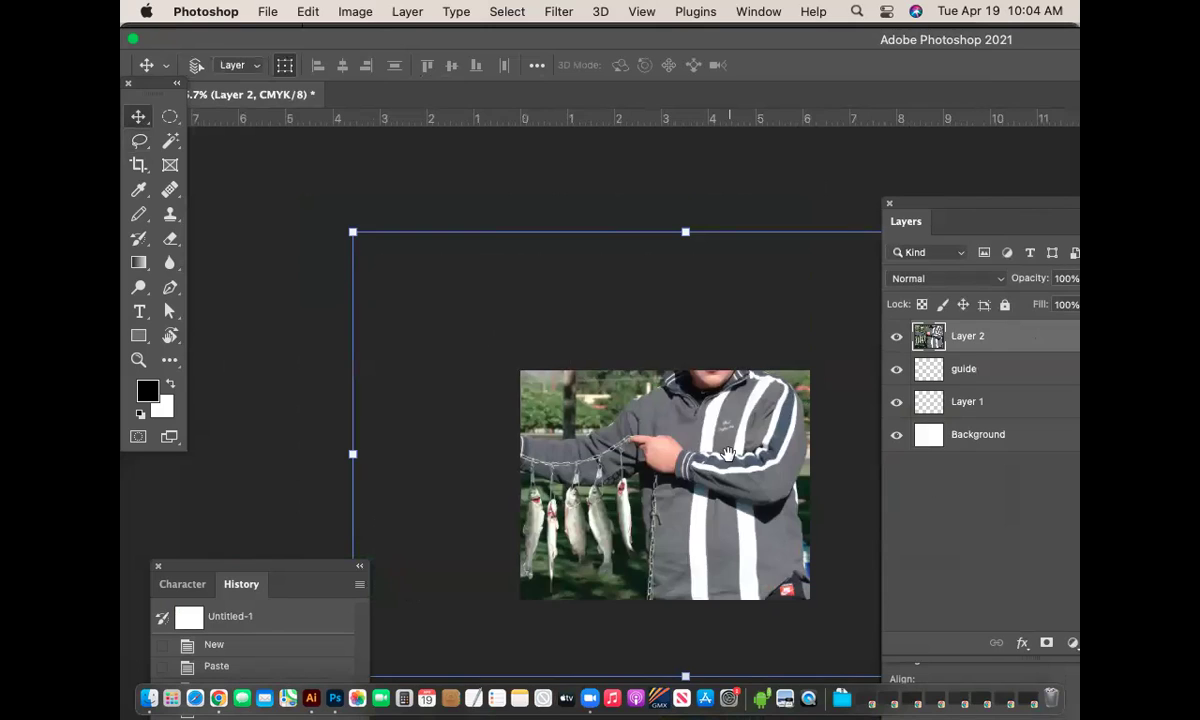
pyautogui.moveTo(716, 445); pyautogui.dragTo(561, 307)
pyautogui.moveTo(977, 338); pyautogui.dragTo(993, 421)
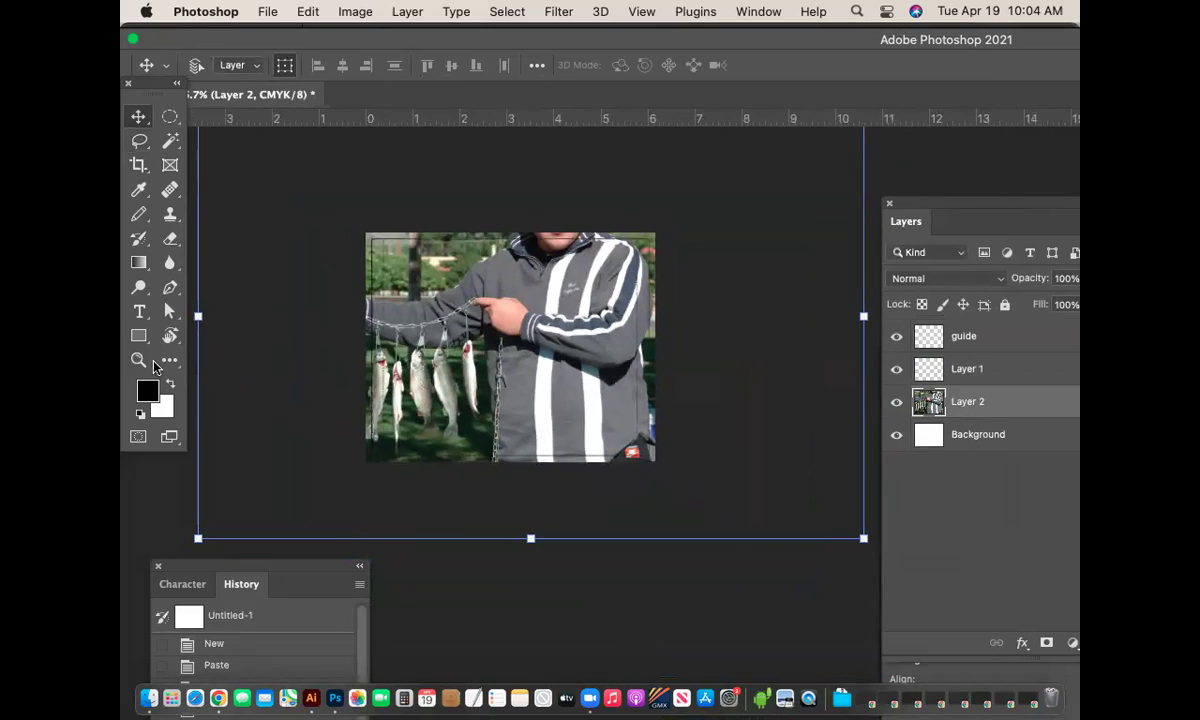
# Examine the trim and fold outlines over the photo at the page's upper-right corner.
pyautogui.press('z')
pyautogui.click(655, 264)
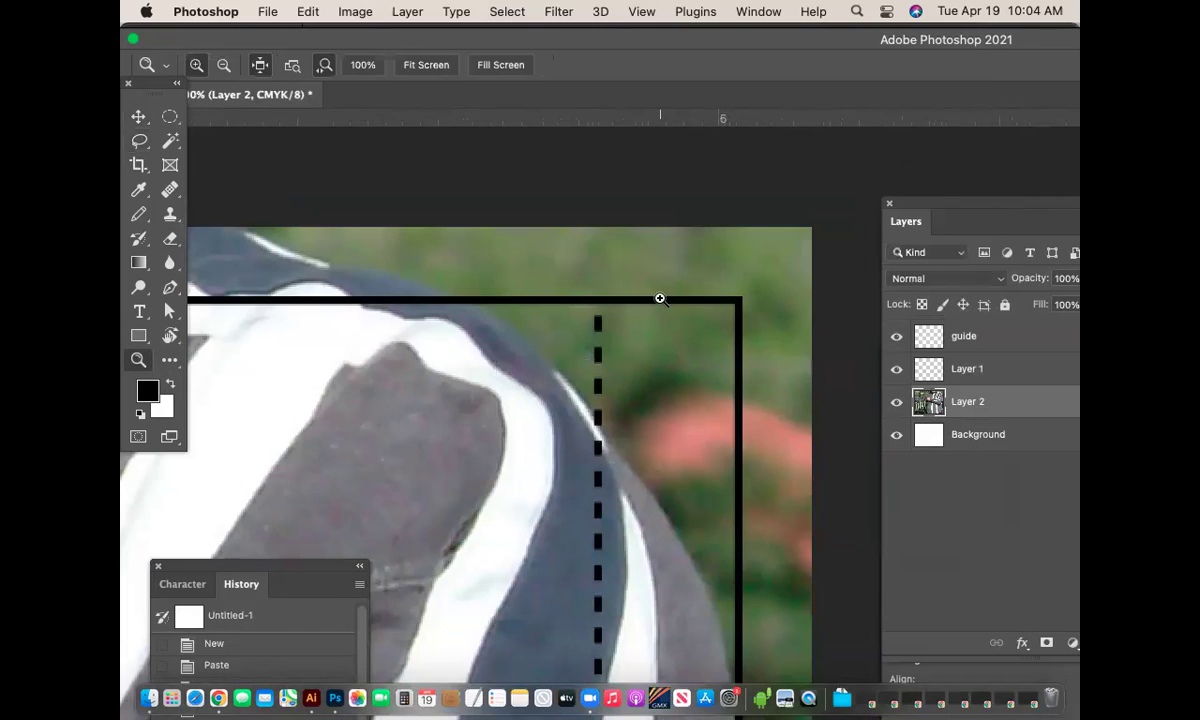
pyautogui.press('super+minus')
pyautogui.press('super+minus')
pyautogui.press('super+minus')
pyautogui.moveTo(648, 335); pyautogui.dragTo(635, 59)
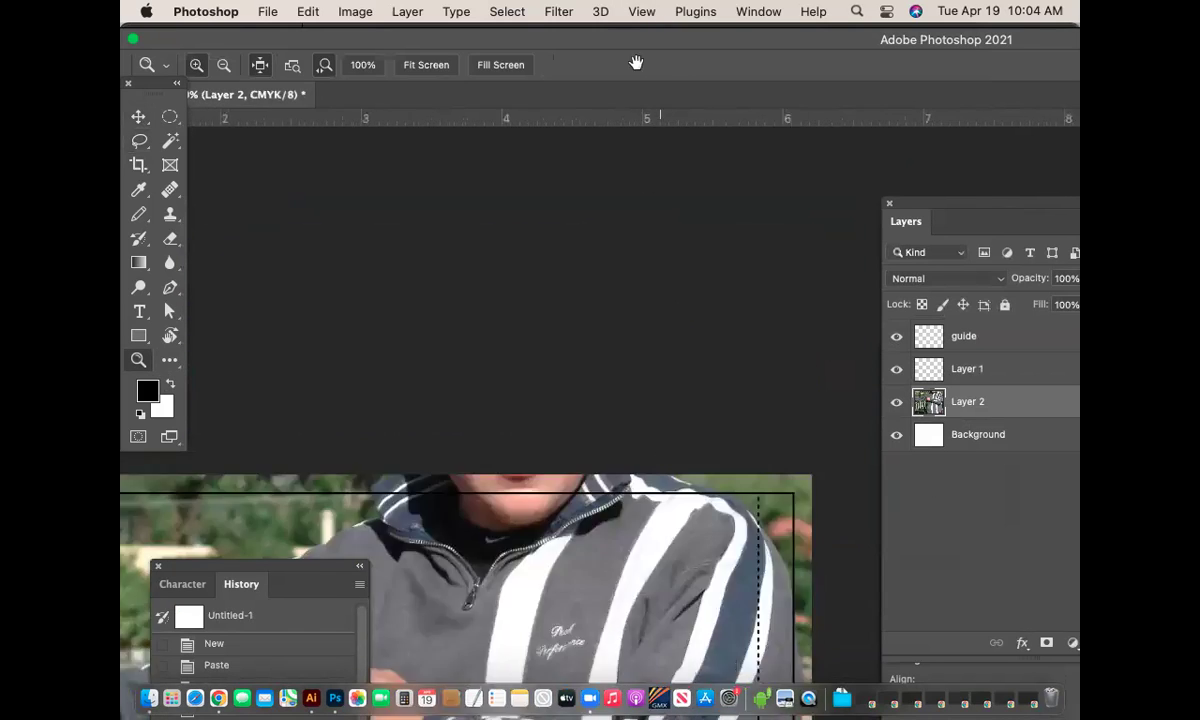
pyautogui.moveTo(760, 274); pyautogui.dragTo(988, 259)
# Scale the photo layer to about 57% and align its upper-left corner with the page corner so it fills the page.
pyautogui.press('v')
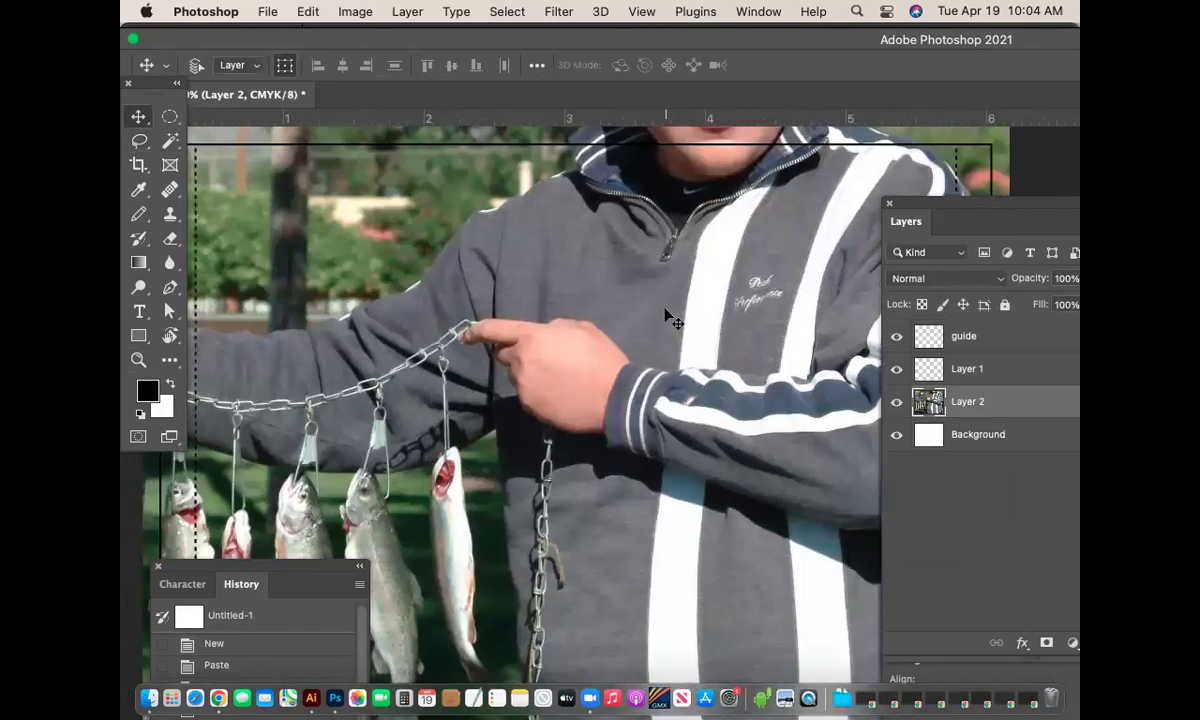
pyautogui.press('super+minus')
pyautogui.press('super+minus')
pyautogui.moveTo(688, 380); pyautogui.dragTo(398, 319)
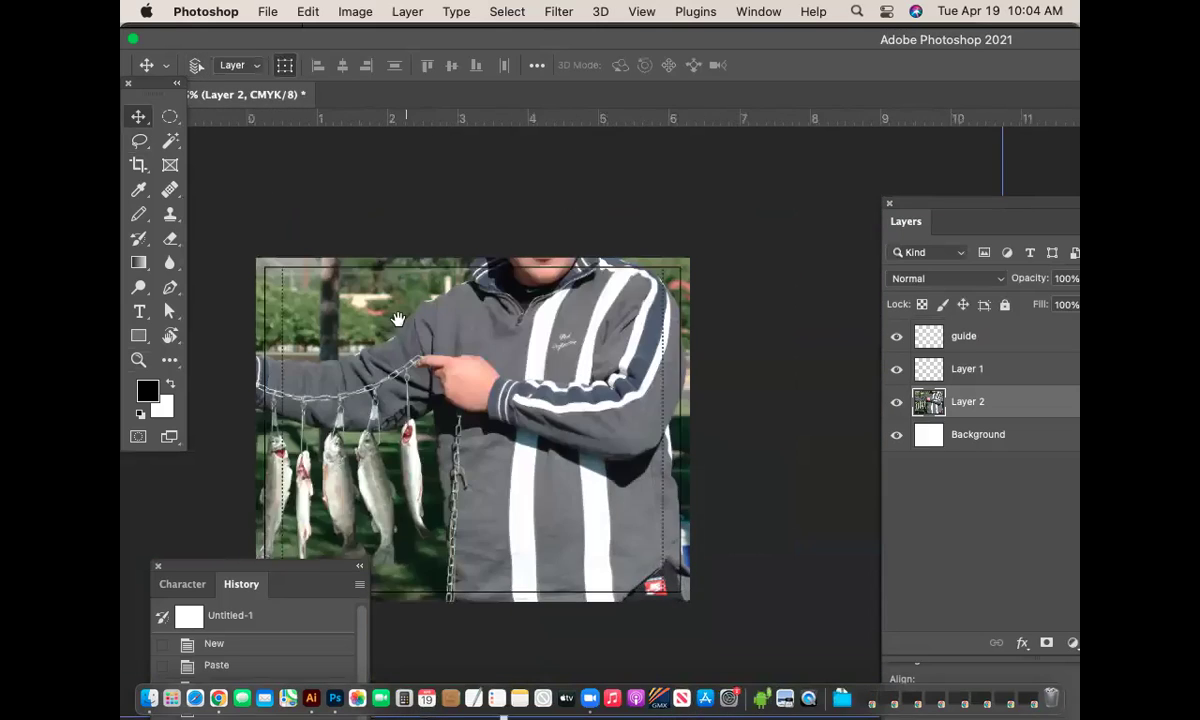
pyautogui.scroll(3, 683, 260)
pyautogui.hscroll(4, 683, 260)
pyautogui.press('super+minus')
pyautogui.moveTo(821, 280); pyautogui.dragTo(676, 375)
pyautogui.moveTo(562, 491); pyautogui.dragTo(586, 533)
pyautogui.press('super+equal')
pyautogui.hscroll(-3, 740, 260)
pyautogui.scroll(-2, 740, 260)
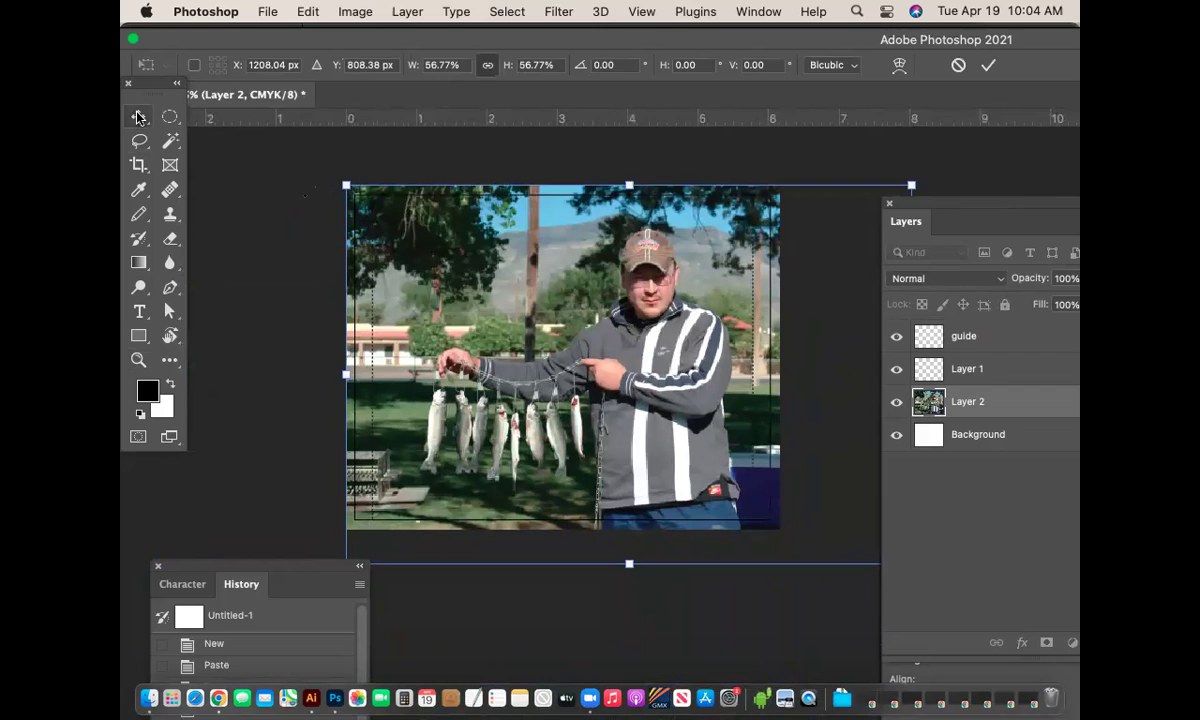
pyautogui.press('Return')
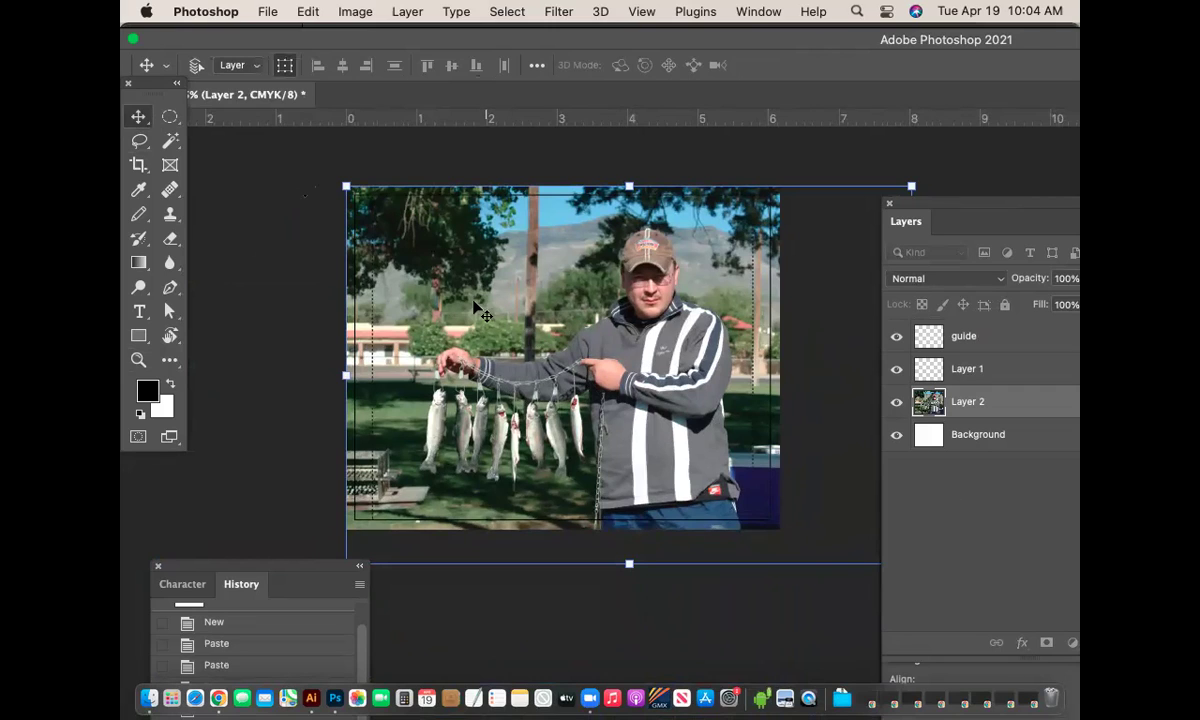
# Rename the photo's layer, Layer 2, with the pictured man's first name.
pyautogui.doubleClick(968, 401)
pyautogui.write('lo')
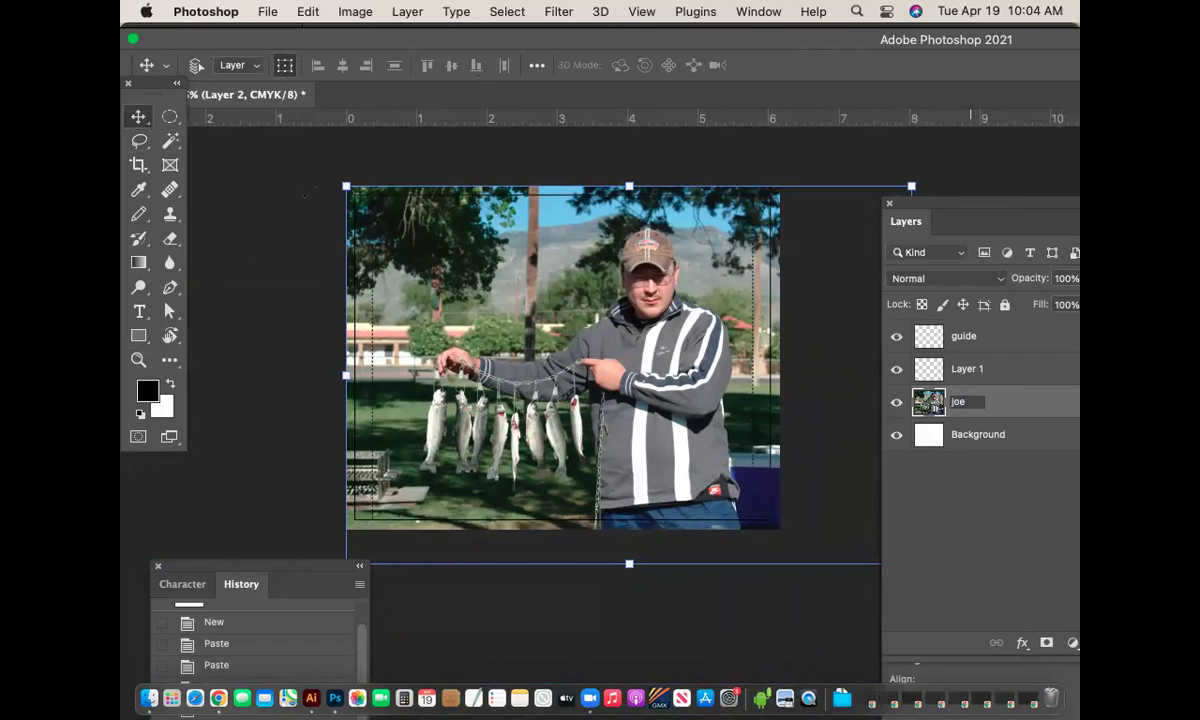
pyautogui.write('e')
pyautogui.press('Return')
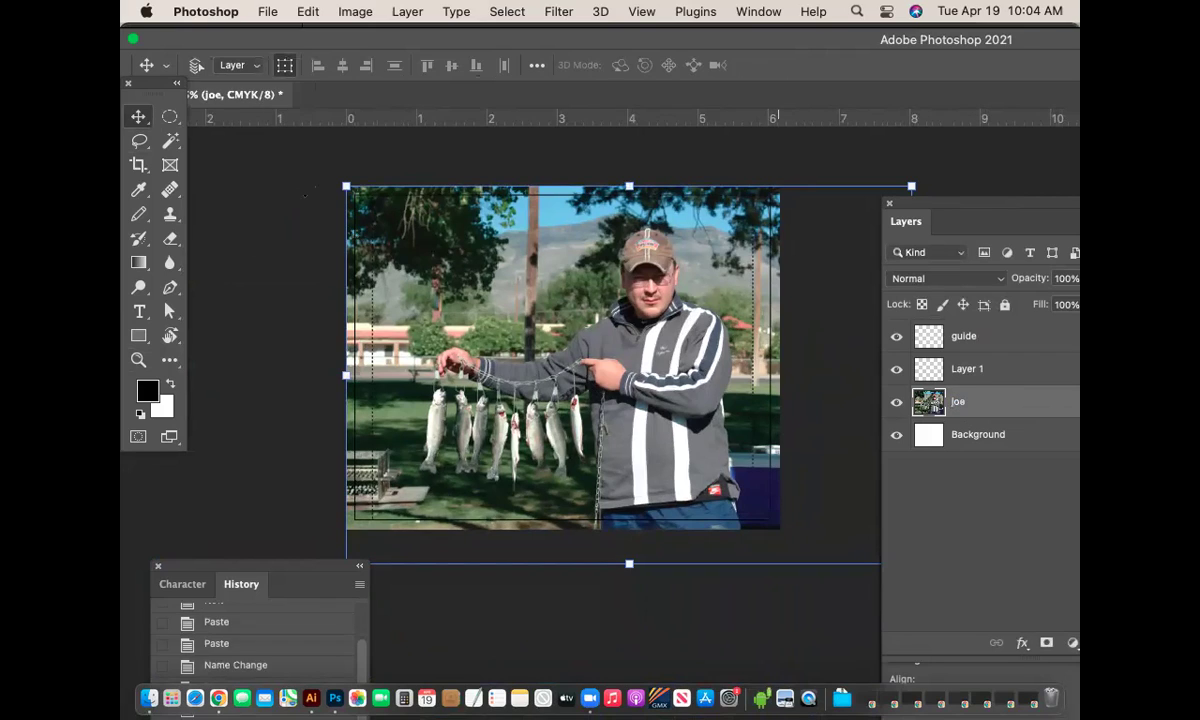
# Hide and reshow the photo layer, and bring the full layer list with its opacity settings into view.
pyautogui.click(897, 402)
pyautogui.click(897, 402)
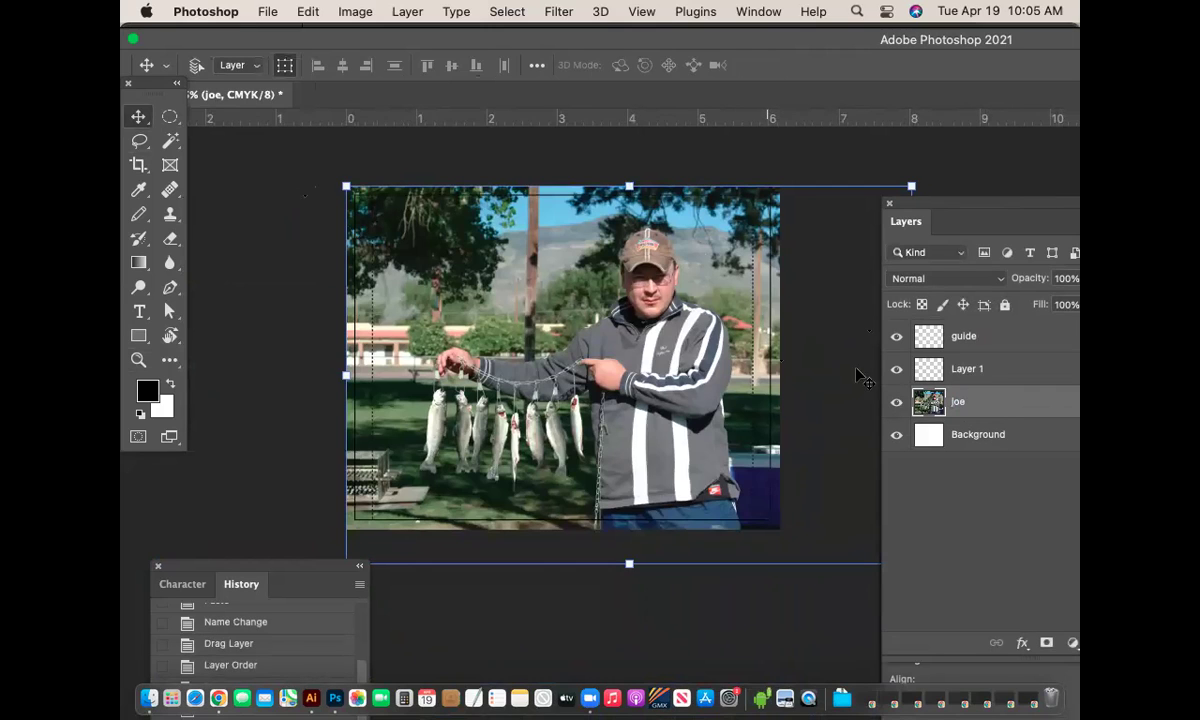
pyautogui.moveTo(978, 201); pyautogui.dragTo(941, 197)
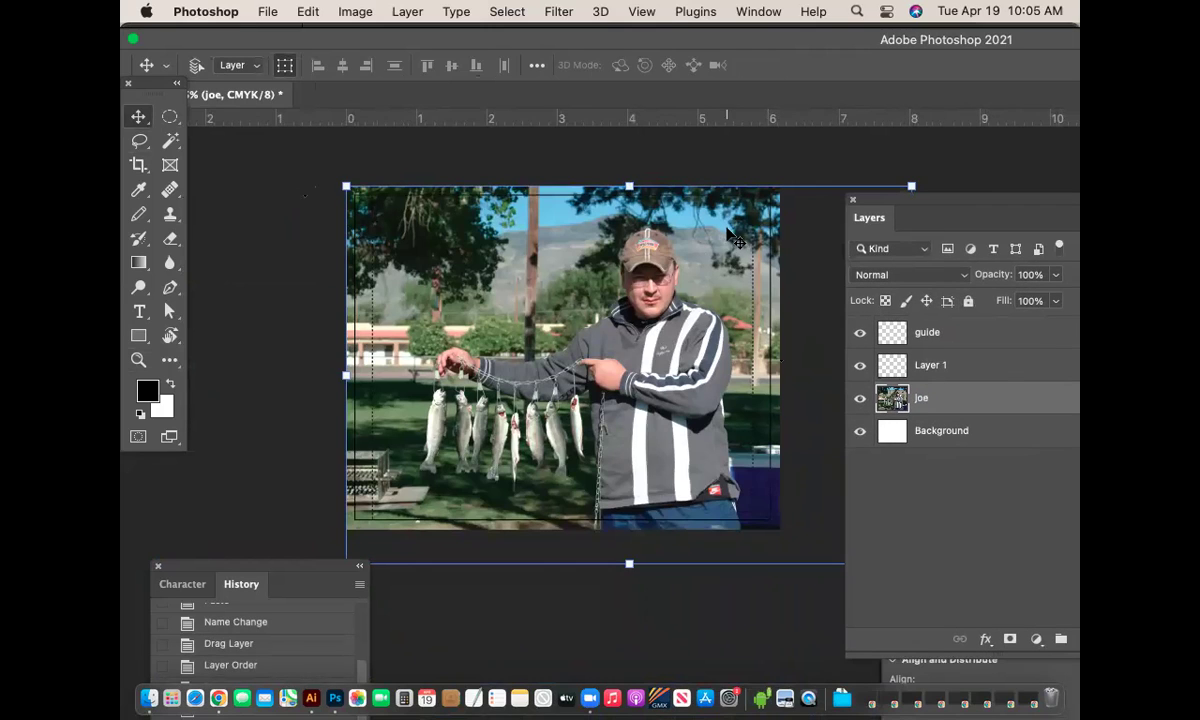
# Search the whole Mac for "texture" files to open and look through the results.
pyautogui.press('super+o')
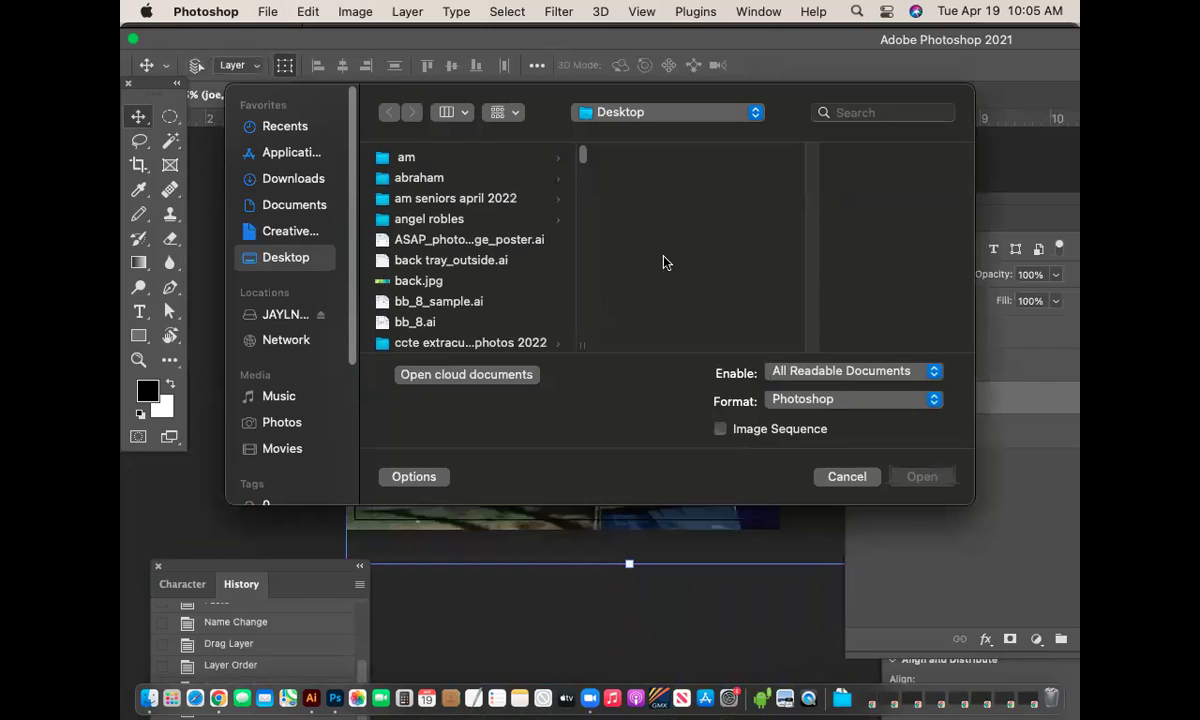
pyautogui.click(868, 113)
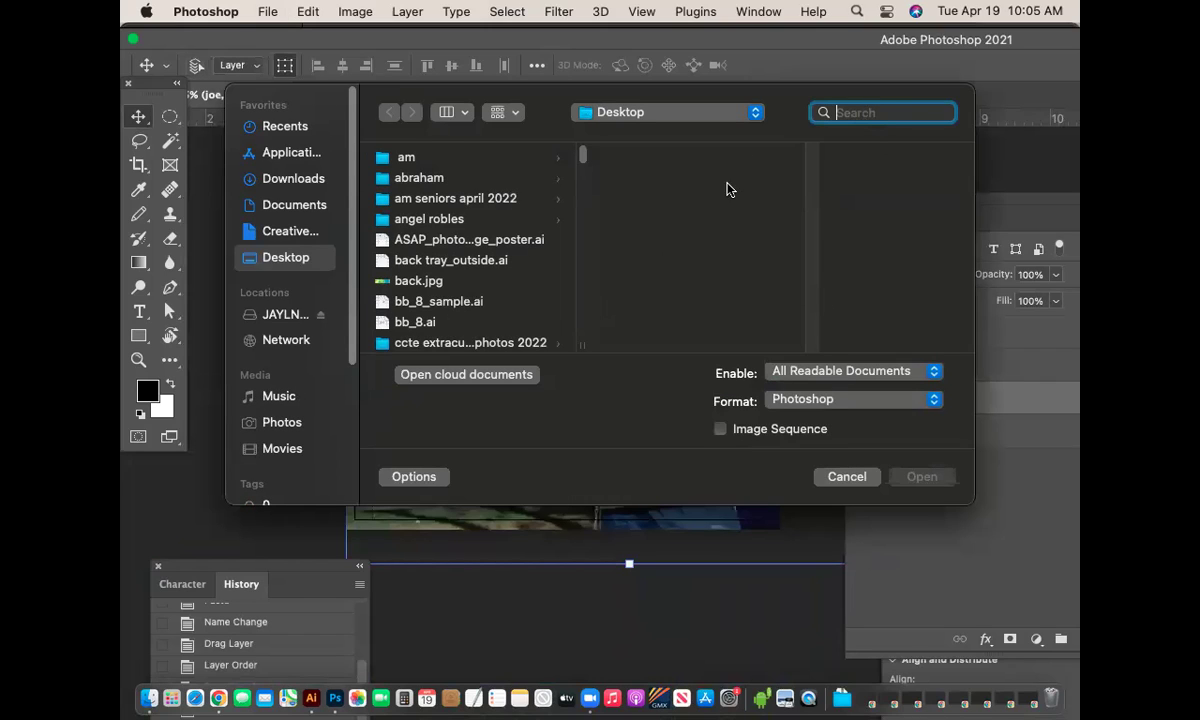
pyautogui.write('texutre')
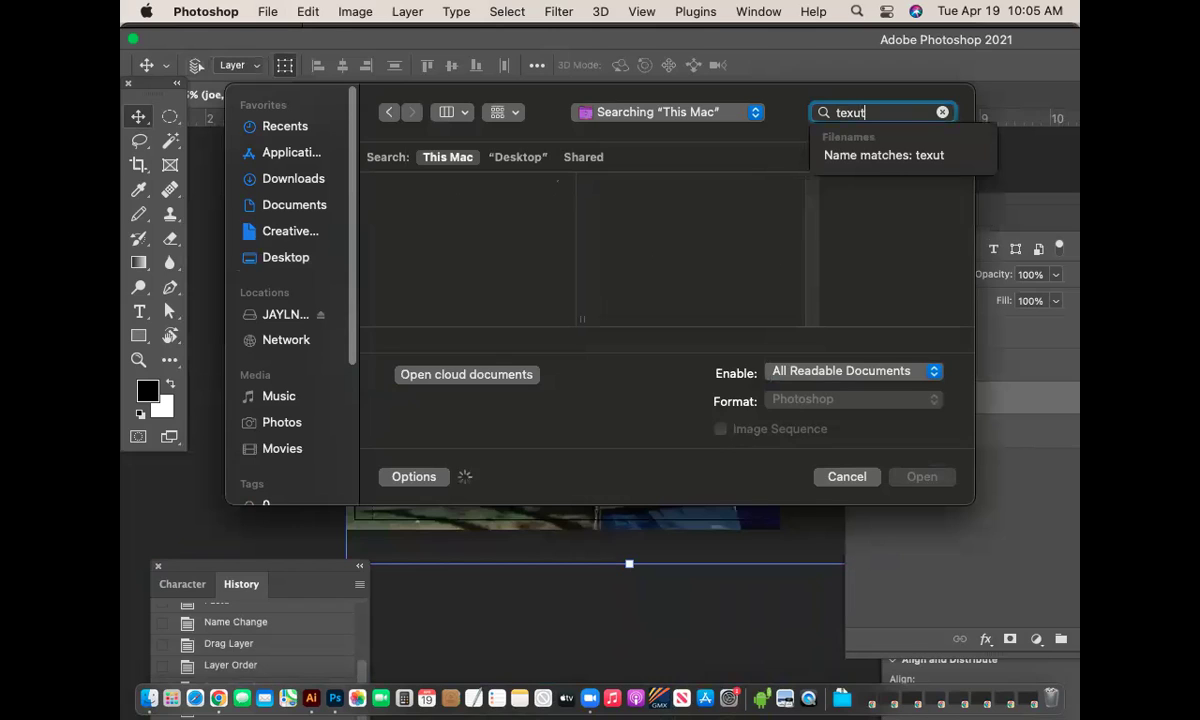
pyautogui.press('BackSpace')
pyautogui.press('BackSpace')
pyautogui.press('BackSpace')
pyautogui.press('BackSpace')
pyautogui.write('tur')
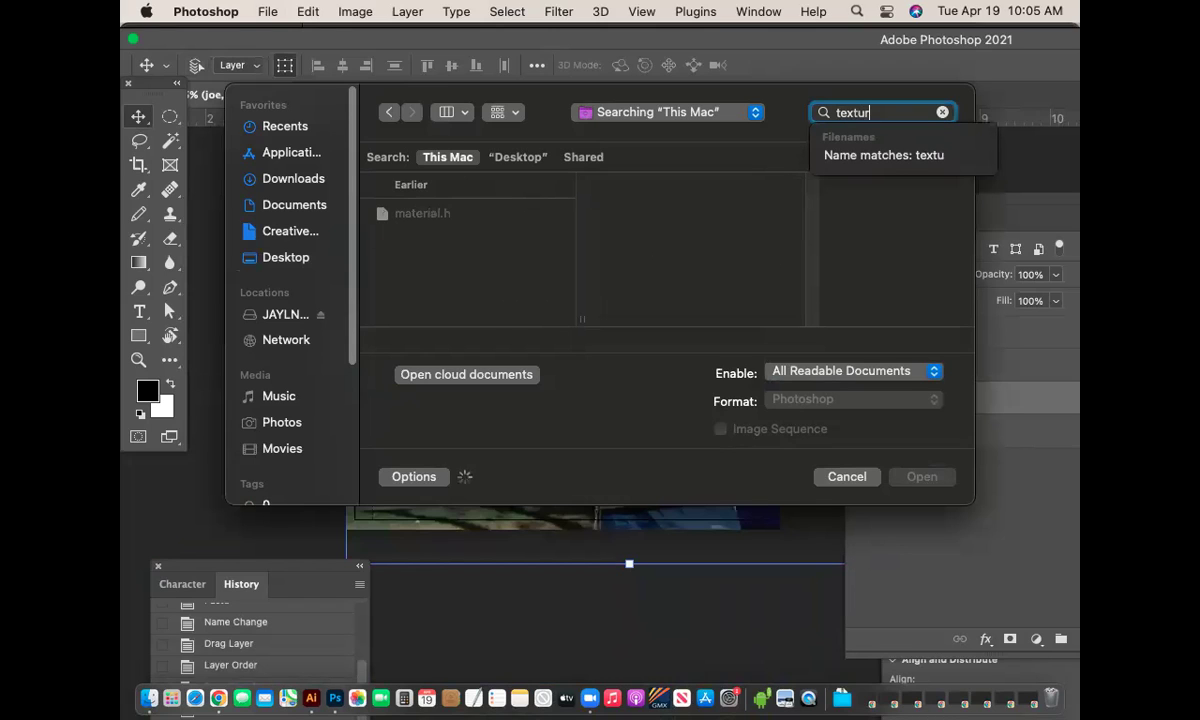
pyautogui.write('e')
pyautogui.press('Return')
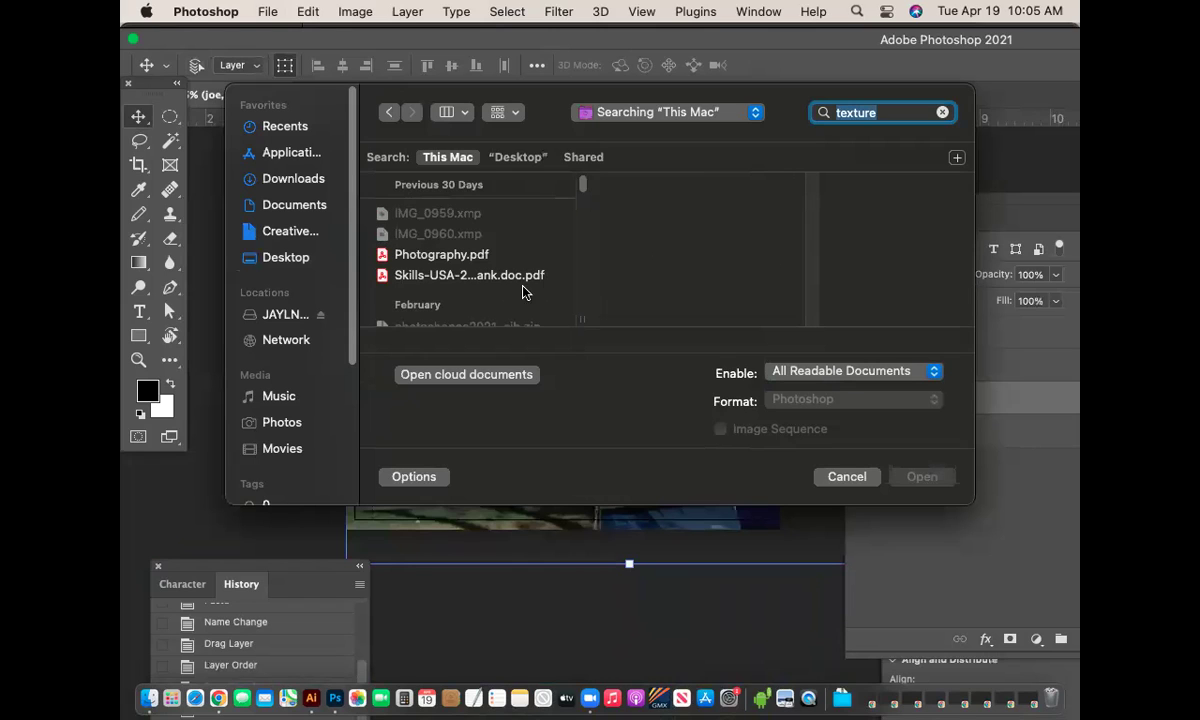
pyautogui.scroll(-5, 548, 285)
pyautogui.scroll(-5, 550, 285)
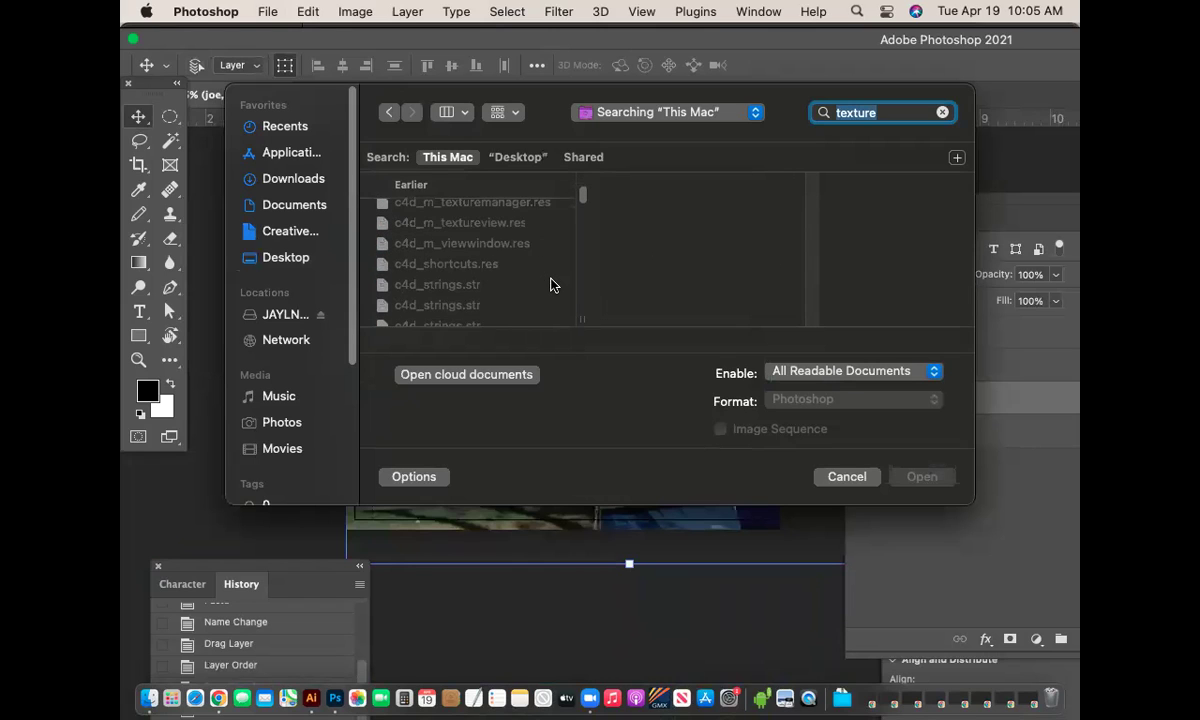
pyautogui.scroll(-10, 550, 285)
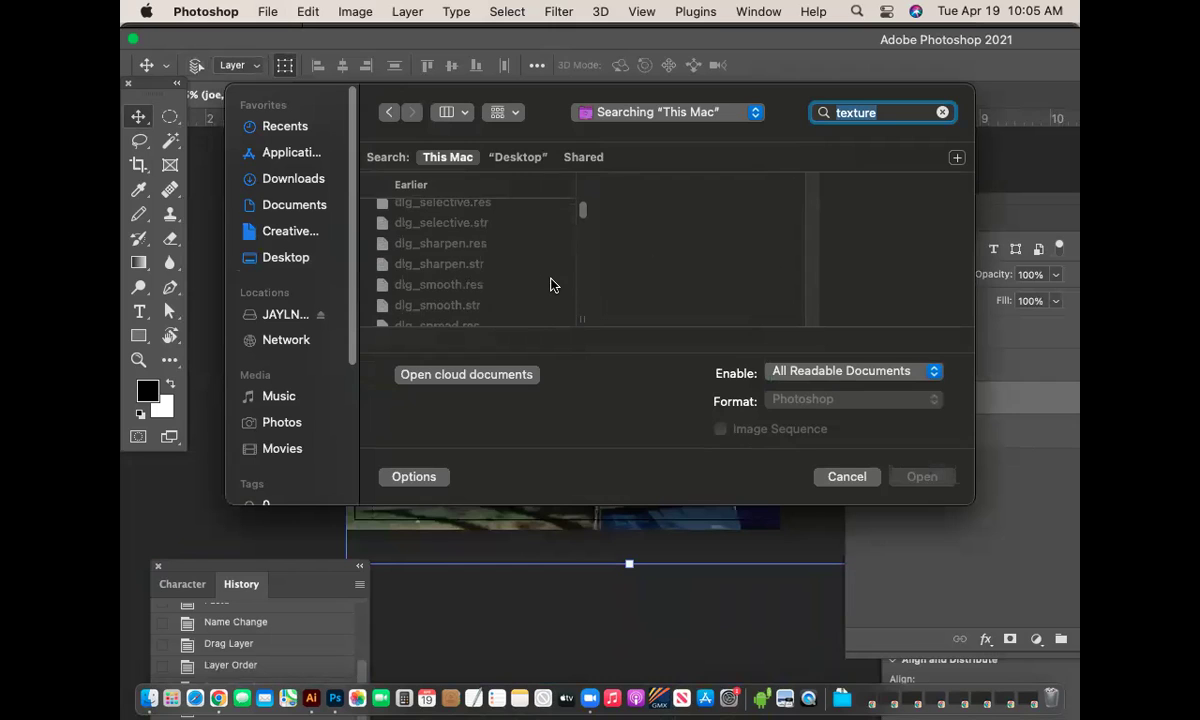
pyautogui.scroll(-15, 550, 285)
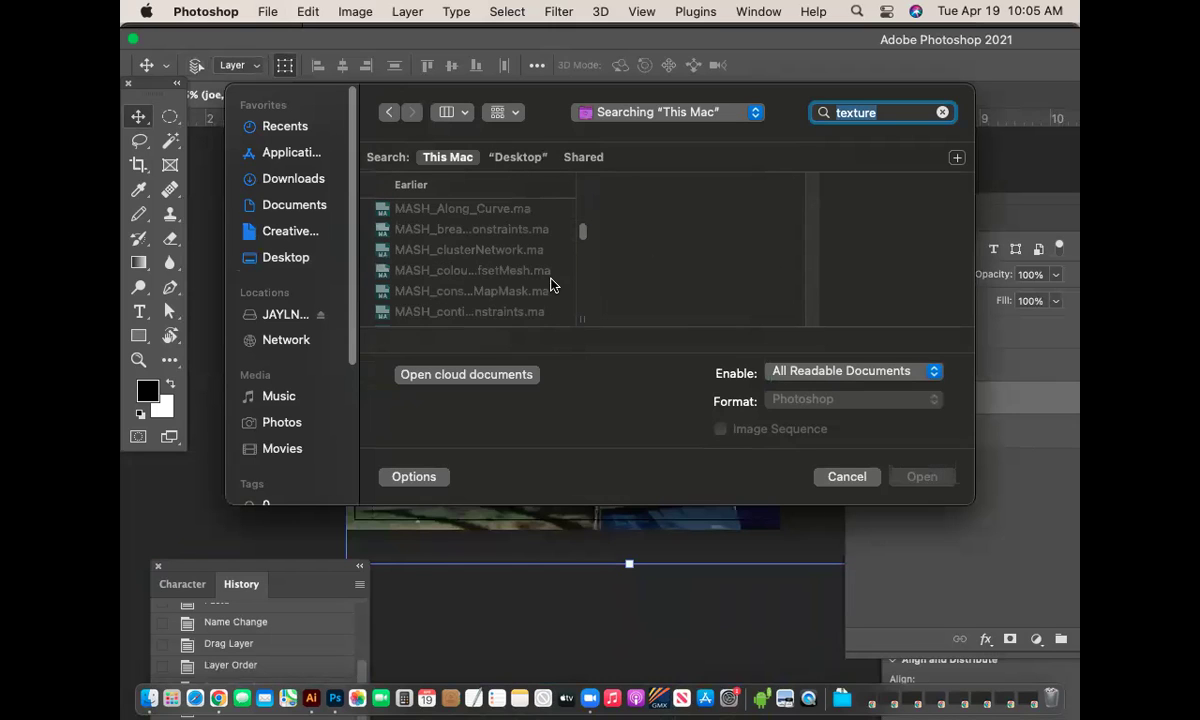
pyautogui.scroll(-5, 550, 285)
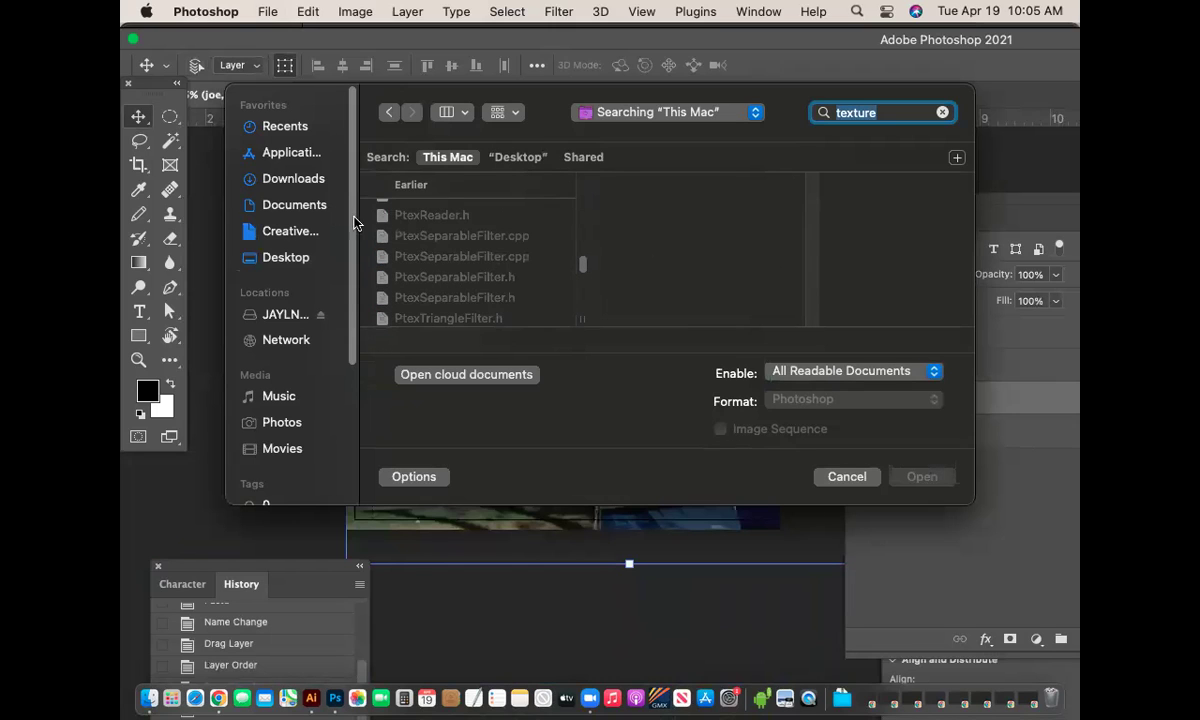
# Open darth_maul.psd from the Downloads folder.
pyautogui.click(293, 180)
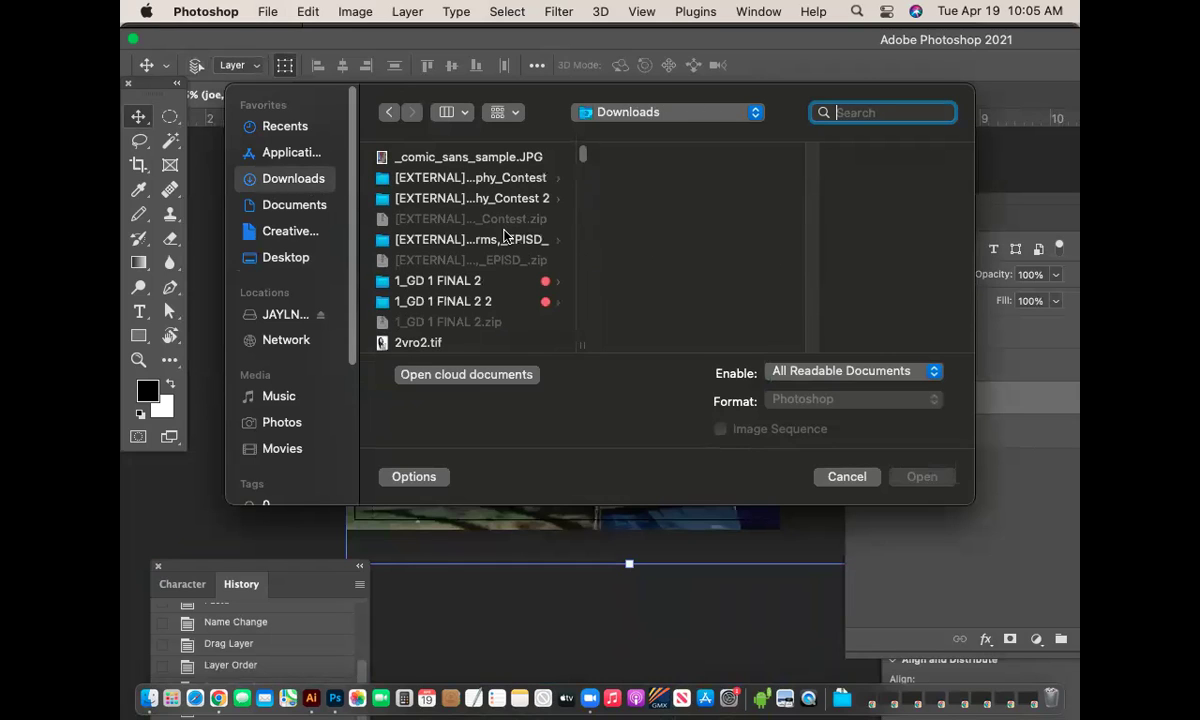
pyautogui.scroll(-5, 445, 270)
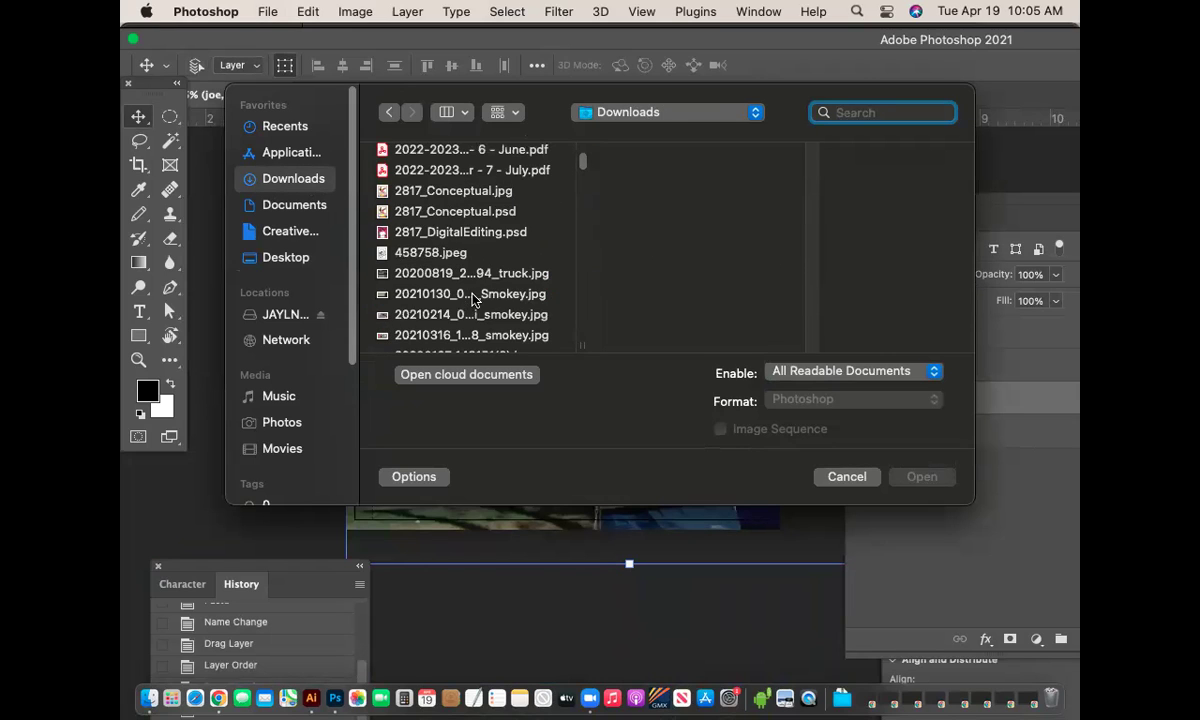
pyautogui.click(420, 186)
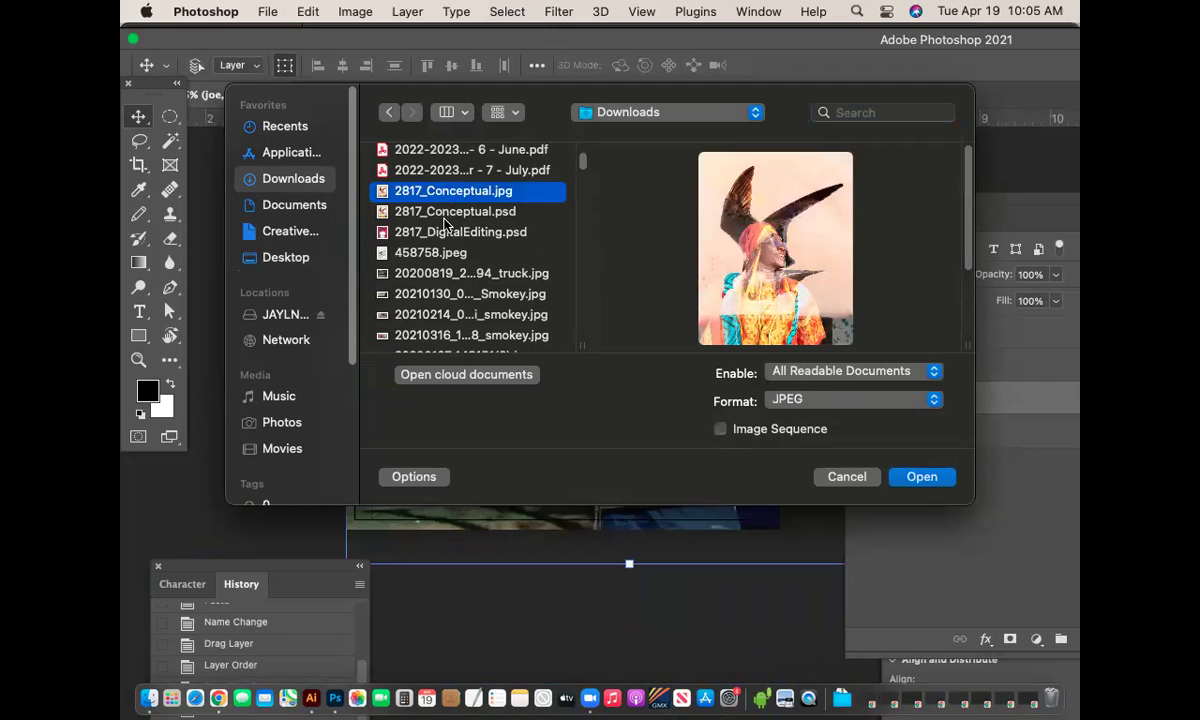
pyautogui.click(444, 215)
pyautogui.scroll(-5, 450, 260)
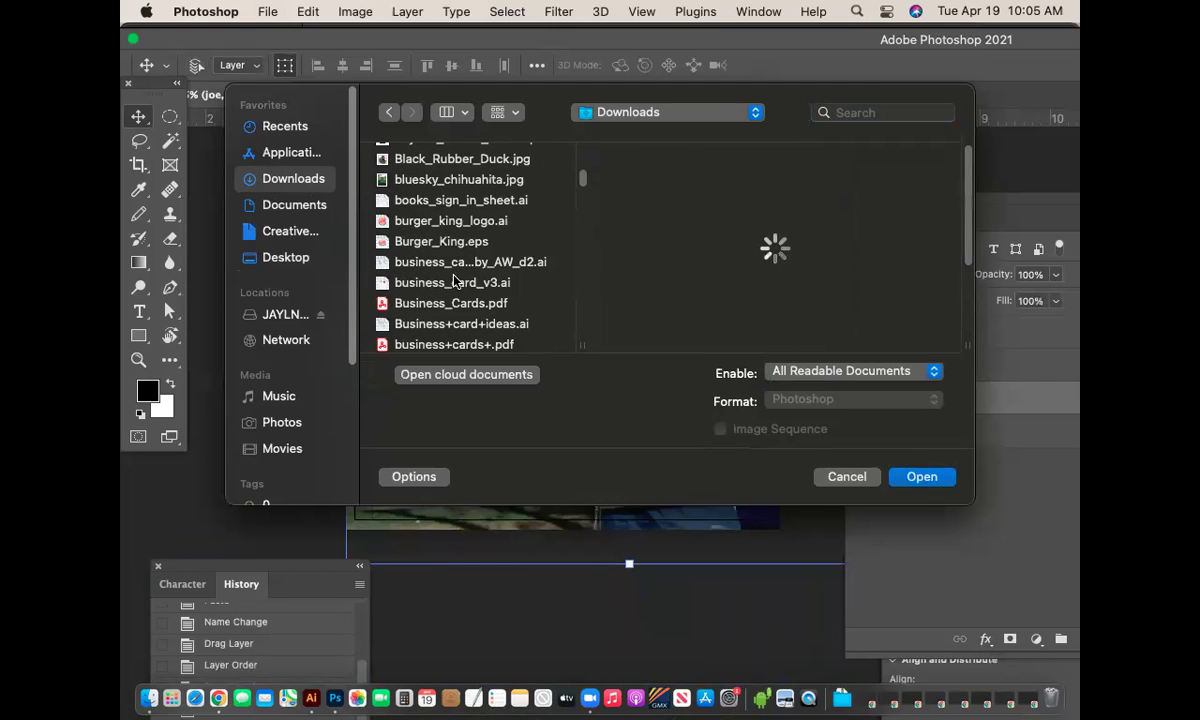
pyautogui.scroll(-1, 455, 280)
pyautogui.scroll(15, 454, 281)
pyautogui.scroll(-8, 454, 281)
pyautogui.moveTo(583, 163); pyautogui.dragTo(577, 194)
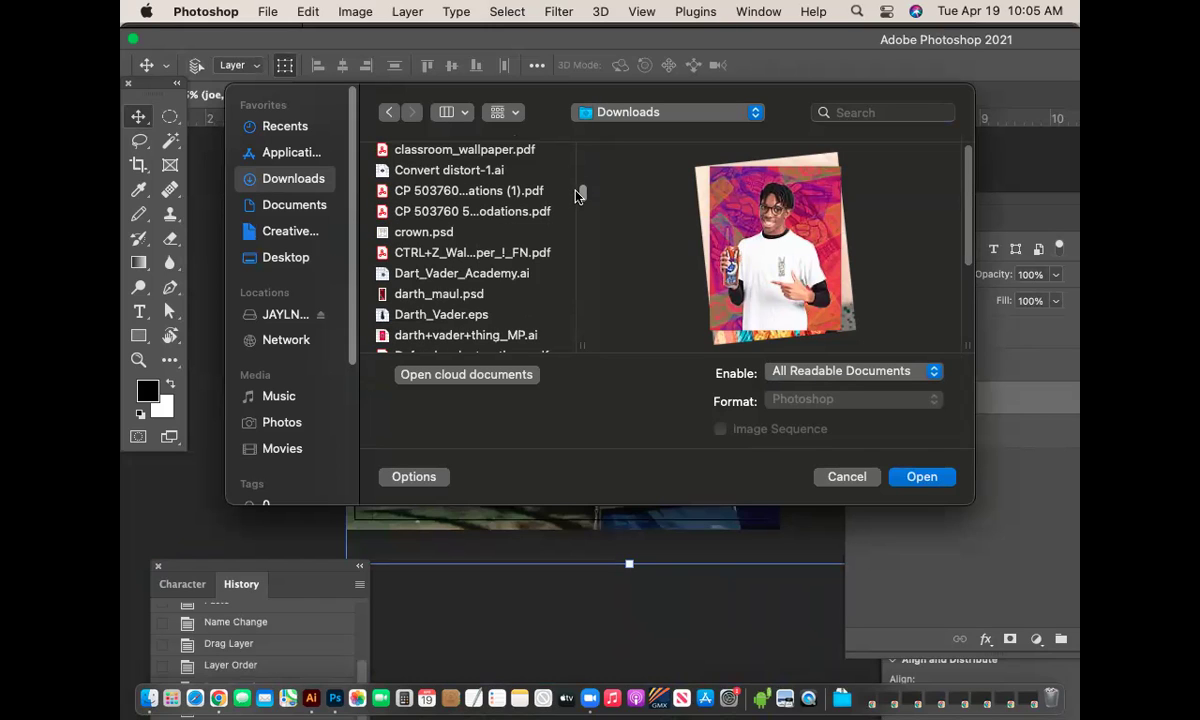
pyautogui.scroll(-3, 477, 289)
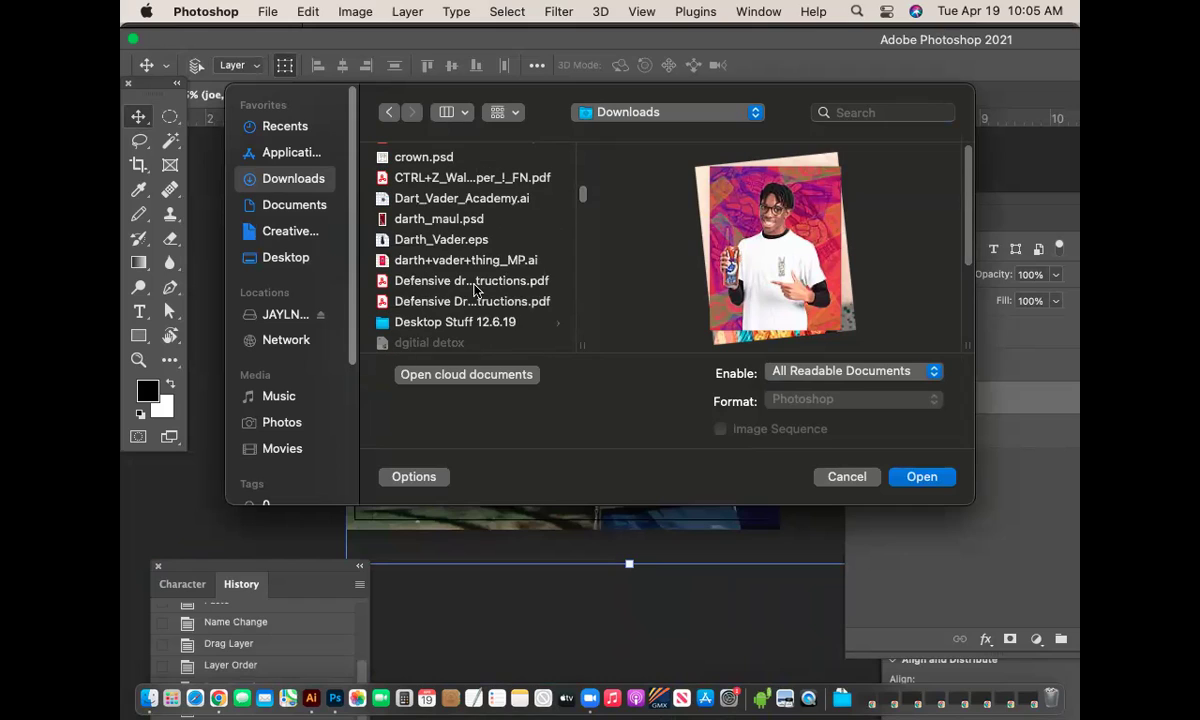
pyautogui.click(456, 227)
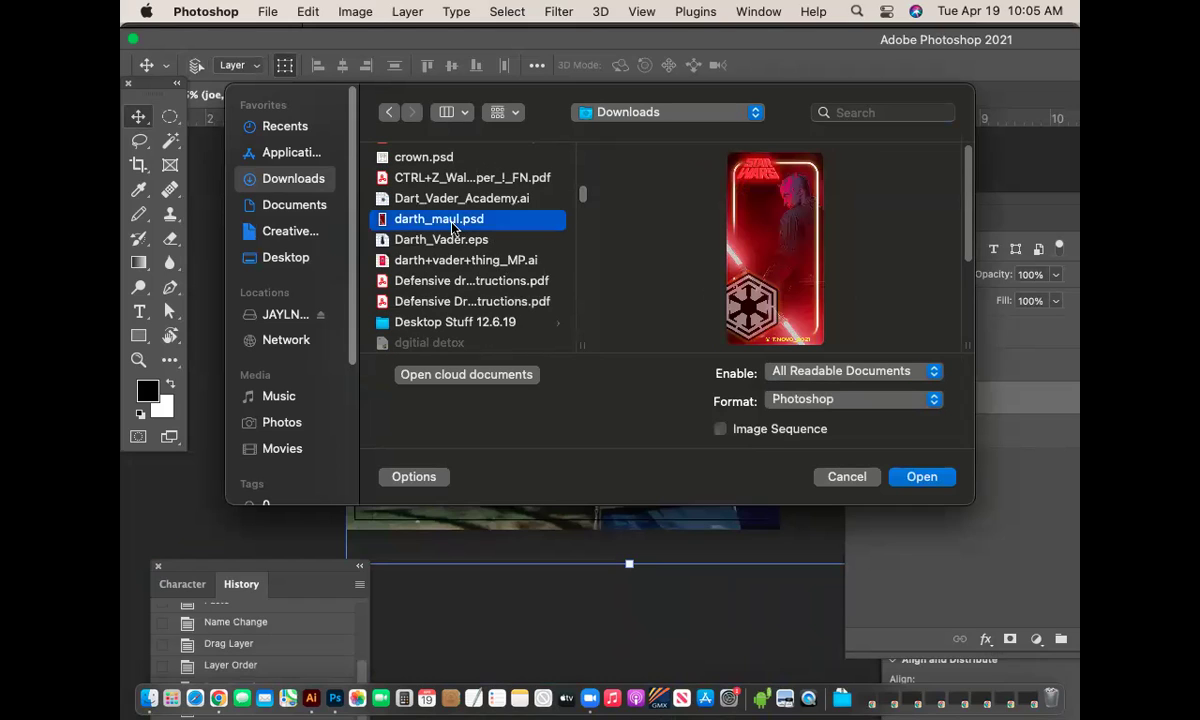
pyautogui.click(922, 476)
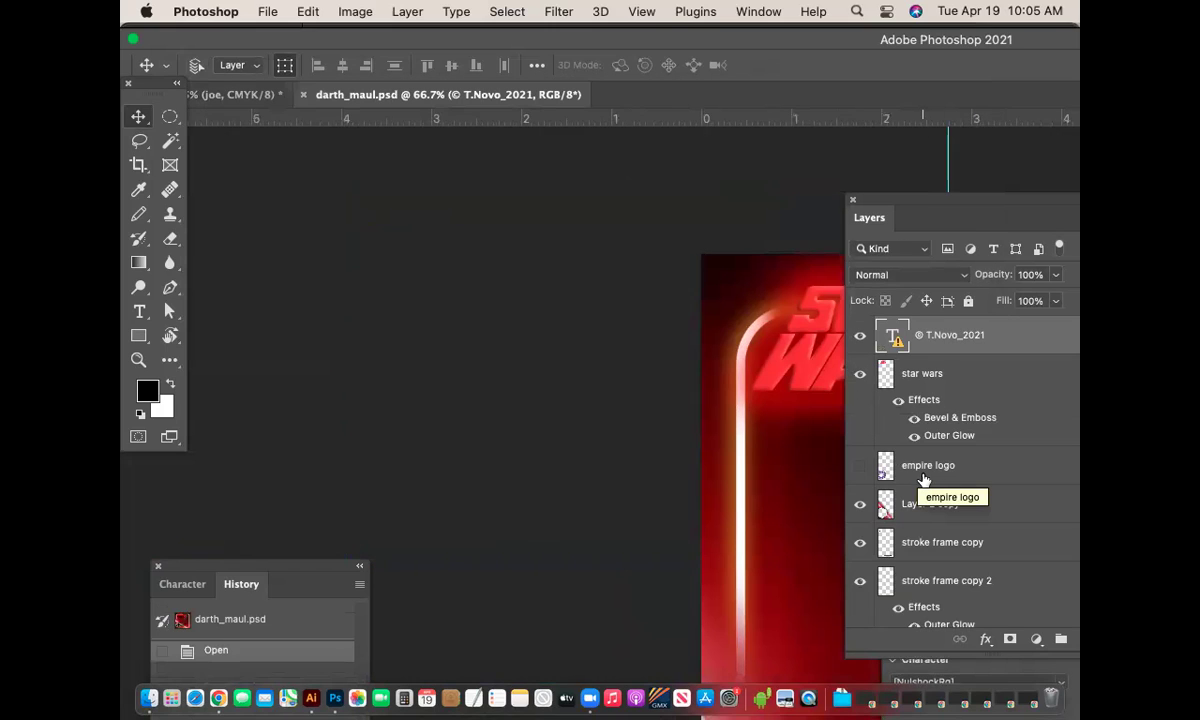
# Locate the wood texture layer in darth_maul.psd and float that document in its own window over the tray card artwork.
pyautogui.scroll(-3, 922, 479)
pyautogui.scroll(-5, 922, 481)
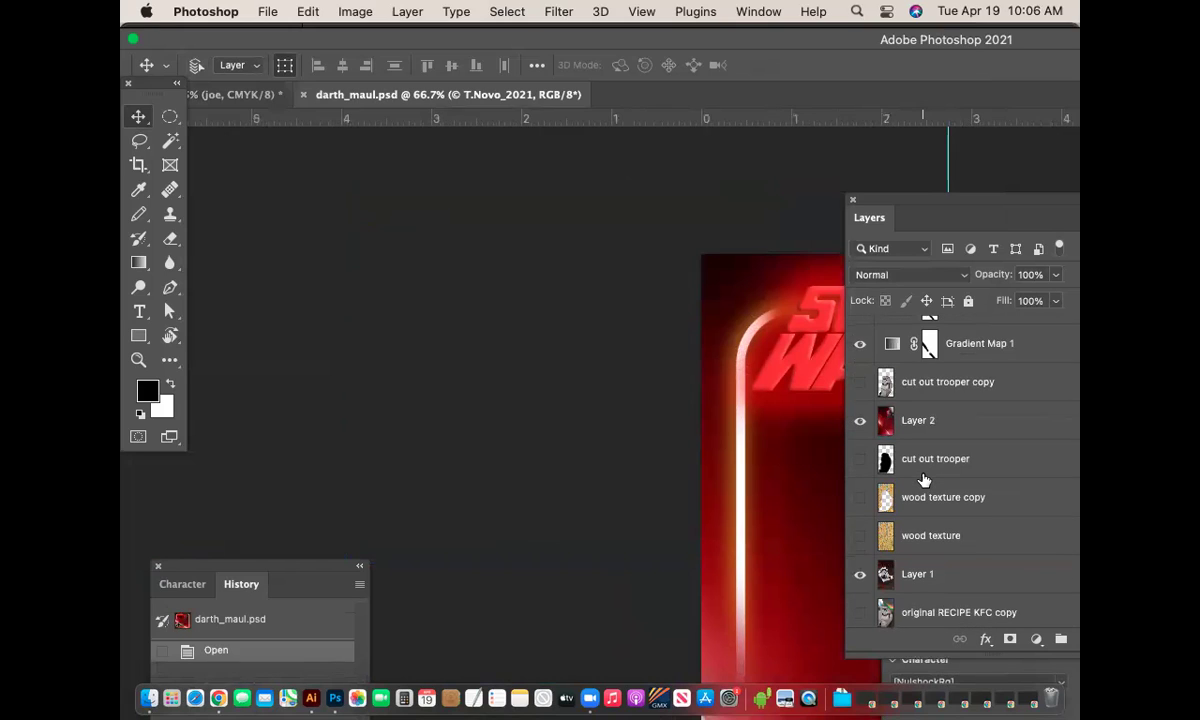
pyautogui.scroll(-1, 924, 480)
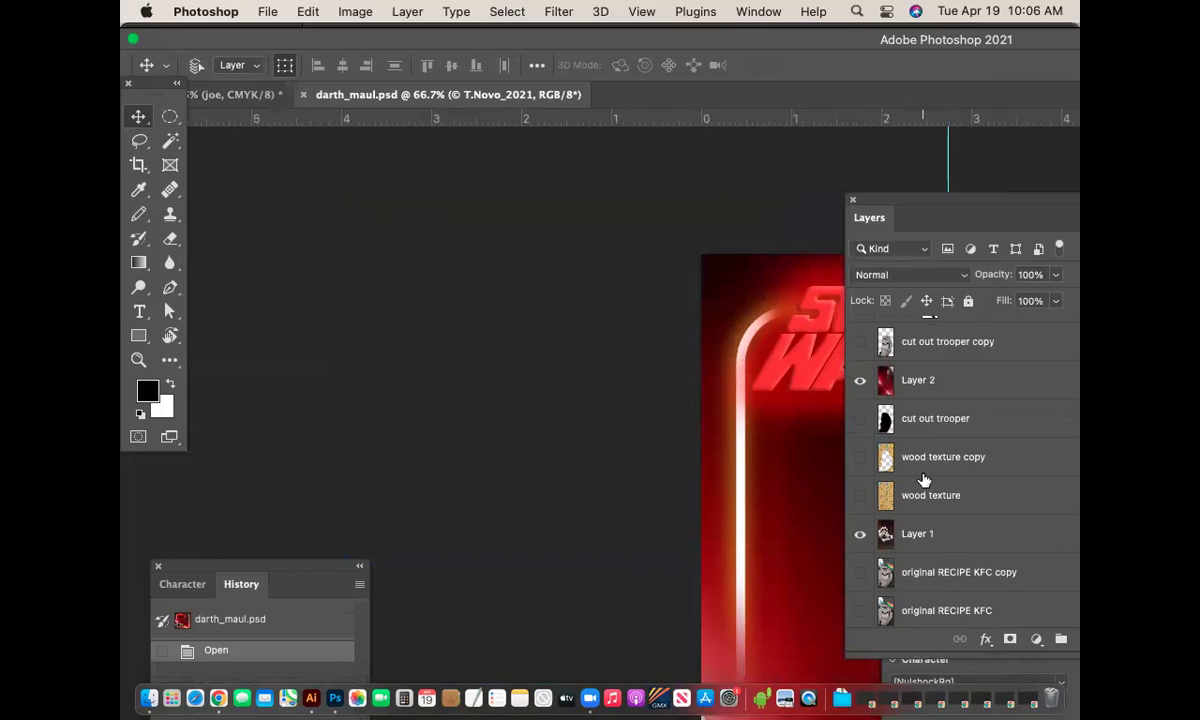
pyautogui.scroll(-1, 924, 480)
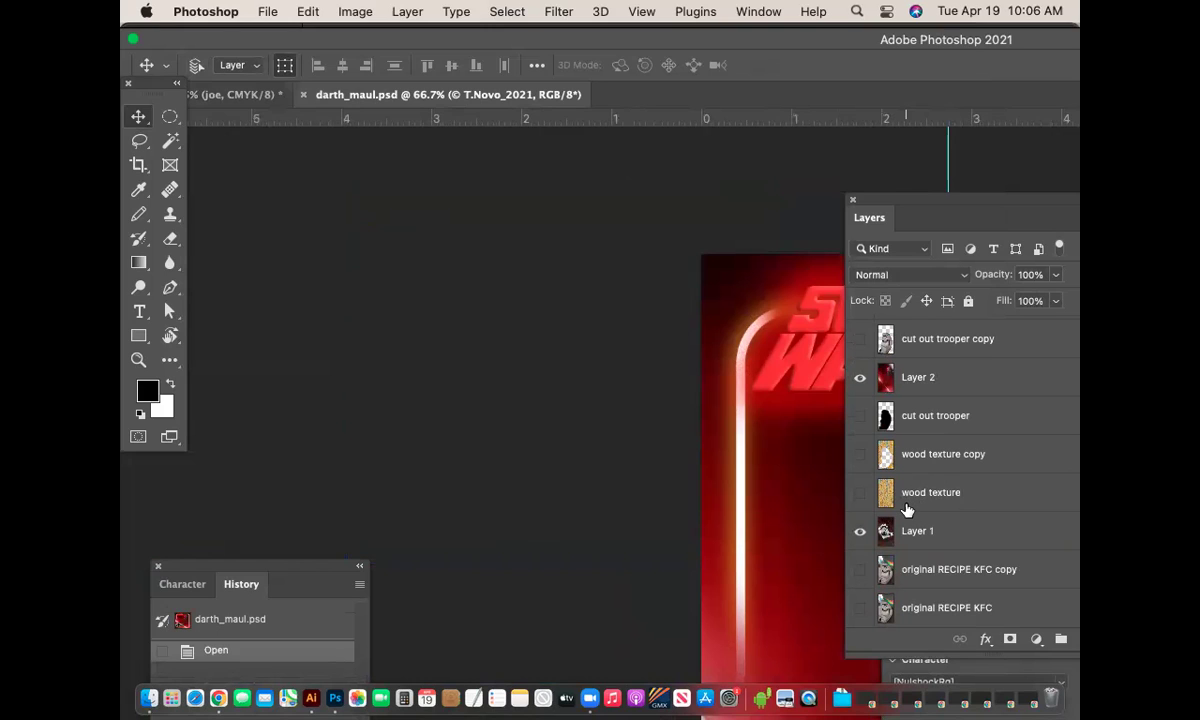
pyautogui.press('super+minus')
pyautogui.press('super+minus')
pyautogui.moveTo(375, 107); pyautogui.dragTo(326, 162)
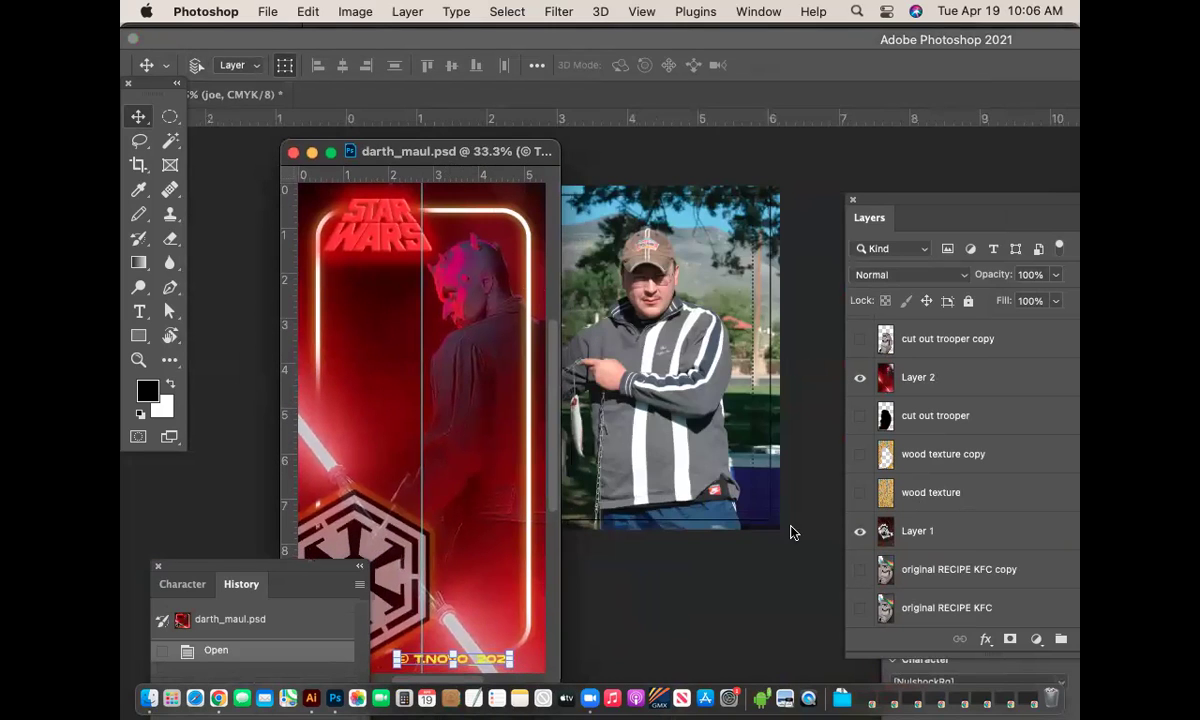
# Copy the wood texture layer into the tray card document directly above the photo layer and set its blend mode to Divide.
pyautogui.click(861, 493)
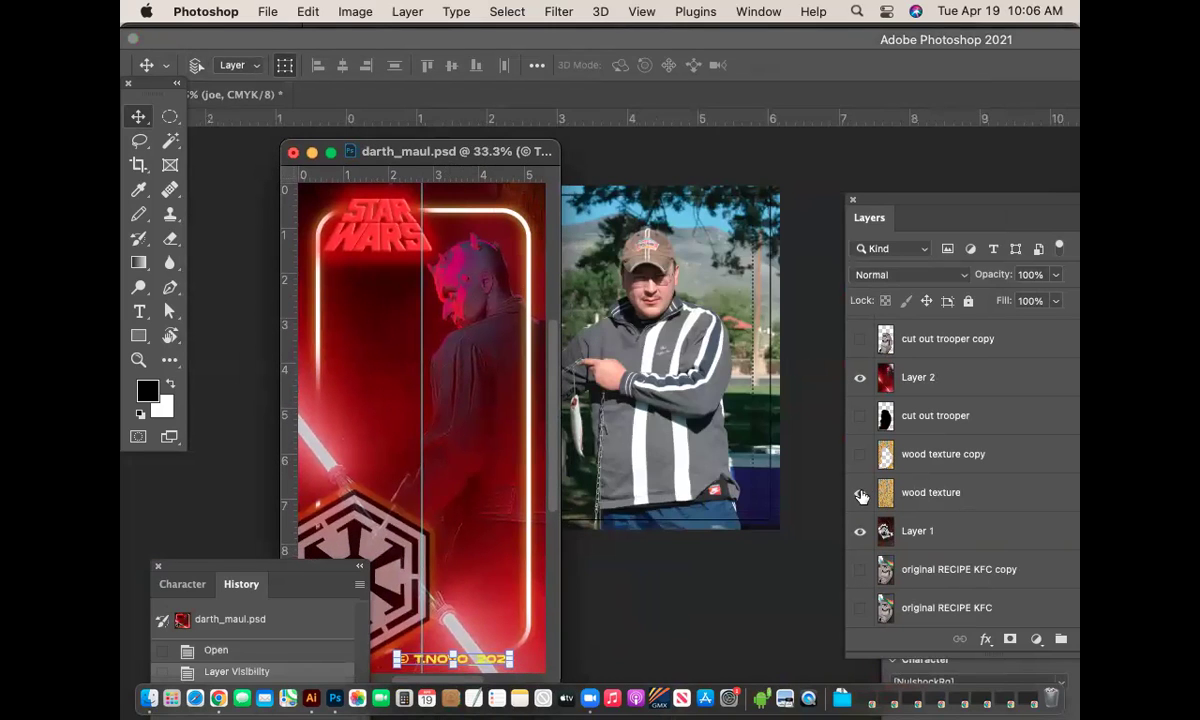
pyautogui.click(973, 504)
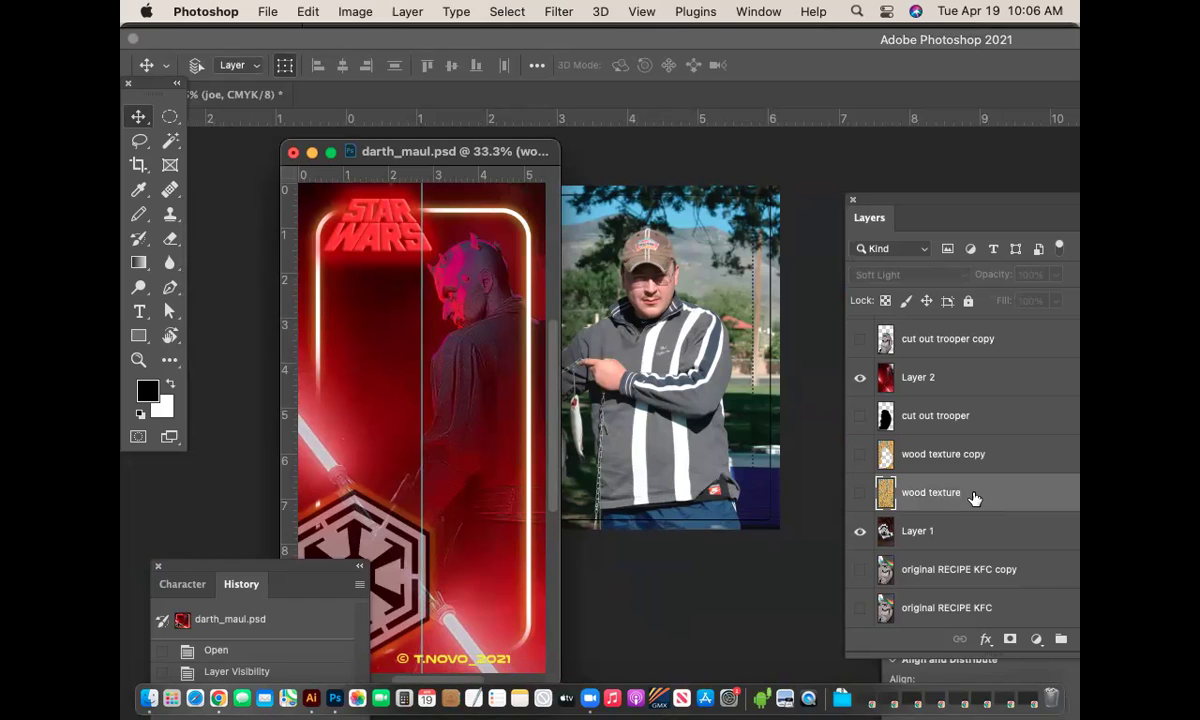
pyautogui.moveTo(986, 498); pyautogui.dragTo(604, 341)
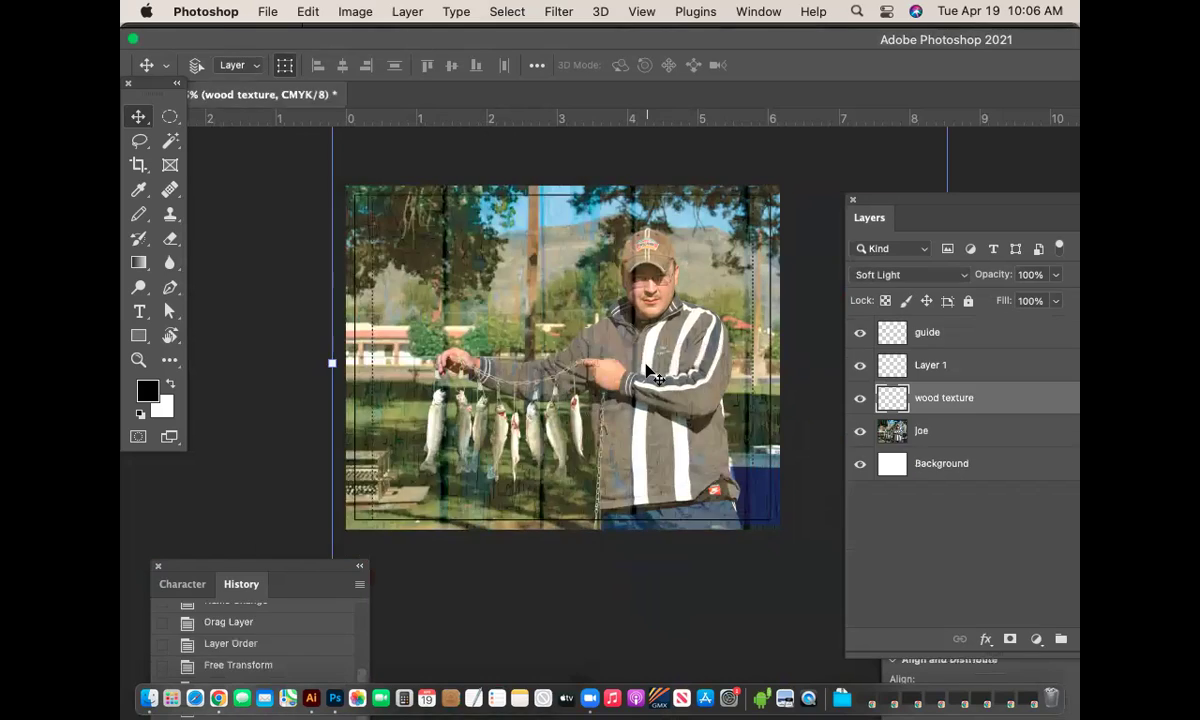
pyautogui.click(957, 277)
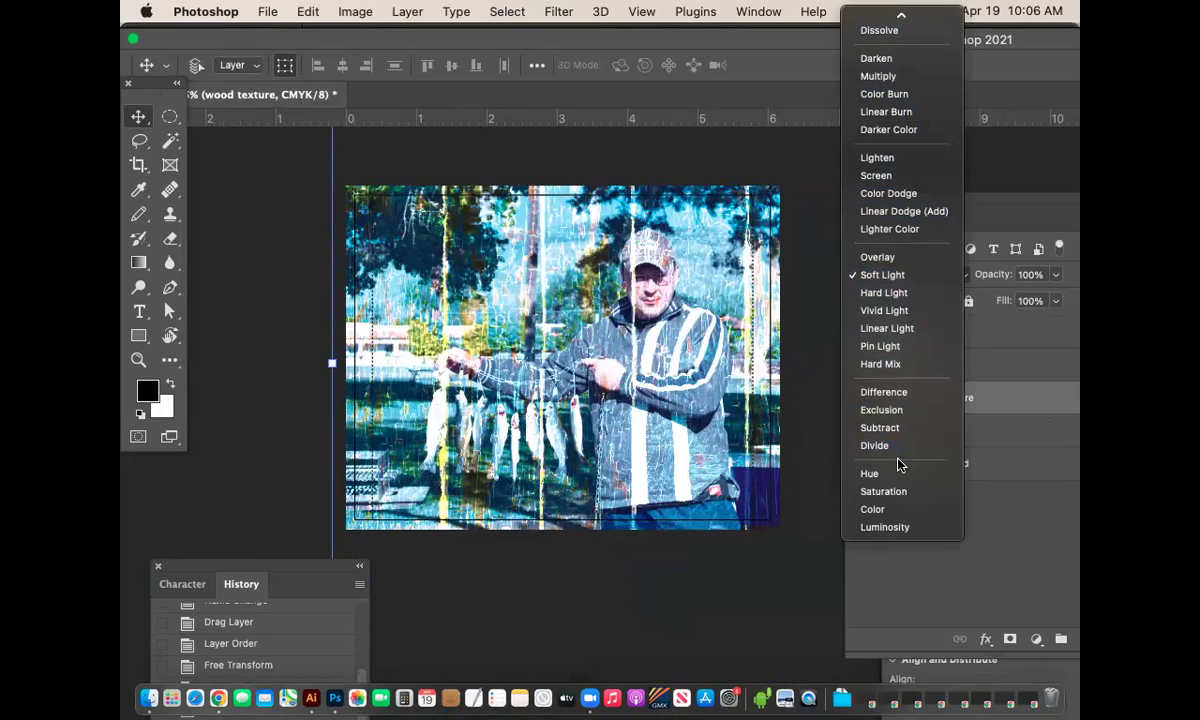
pyautogui.click(899, 449)
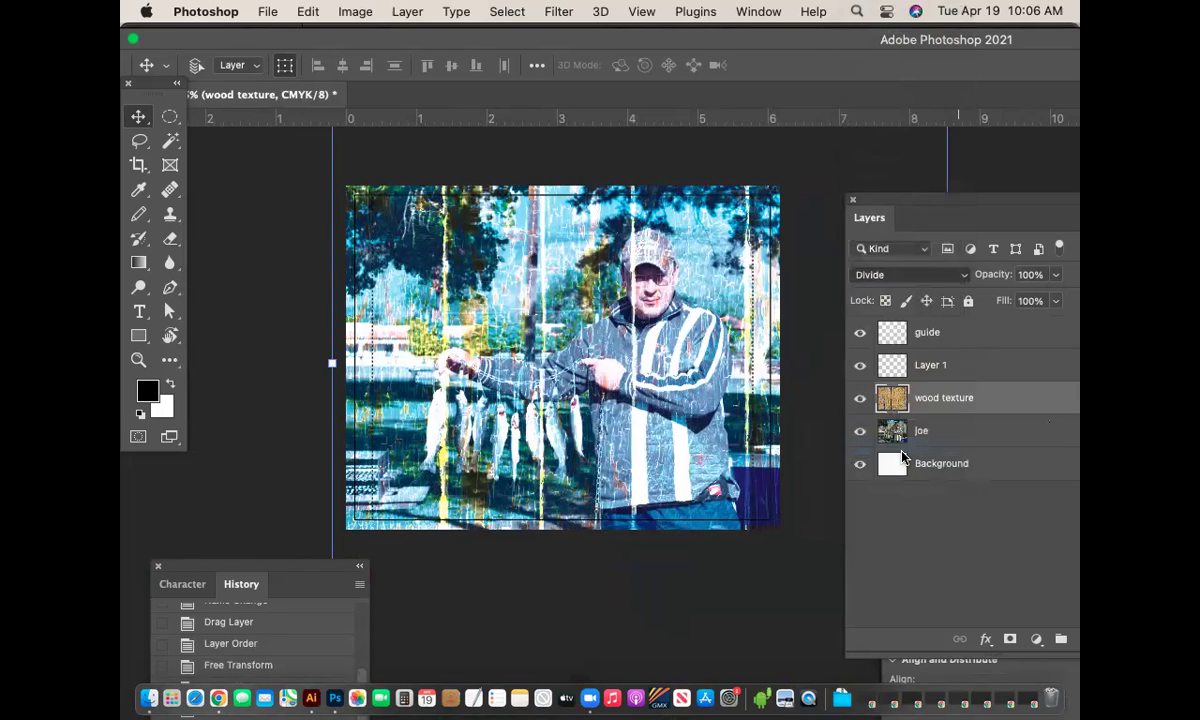
# Examine the wood texture's cracks blended over the man and the page's edges, and review the blend mode choices, keeping Divide.
pyautogui.scroll(2, 840, 410)
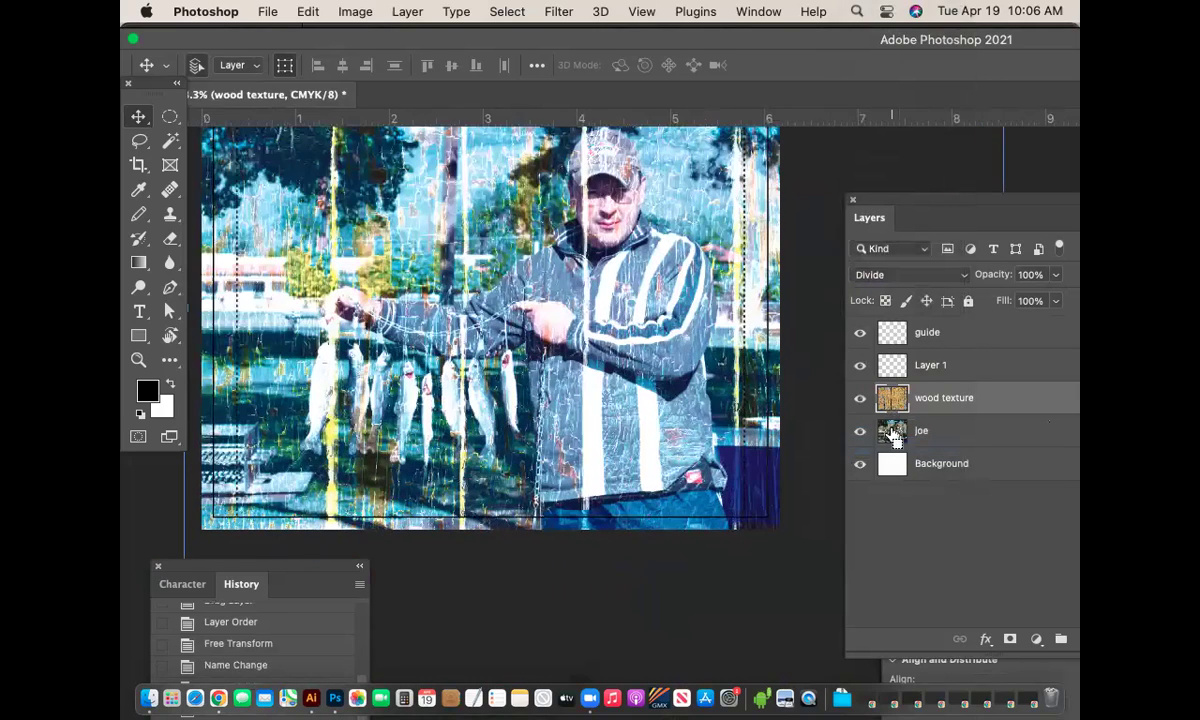
pyautogui.scroll(2, 740, 340)
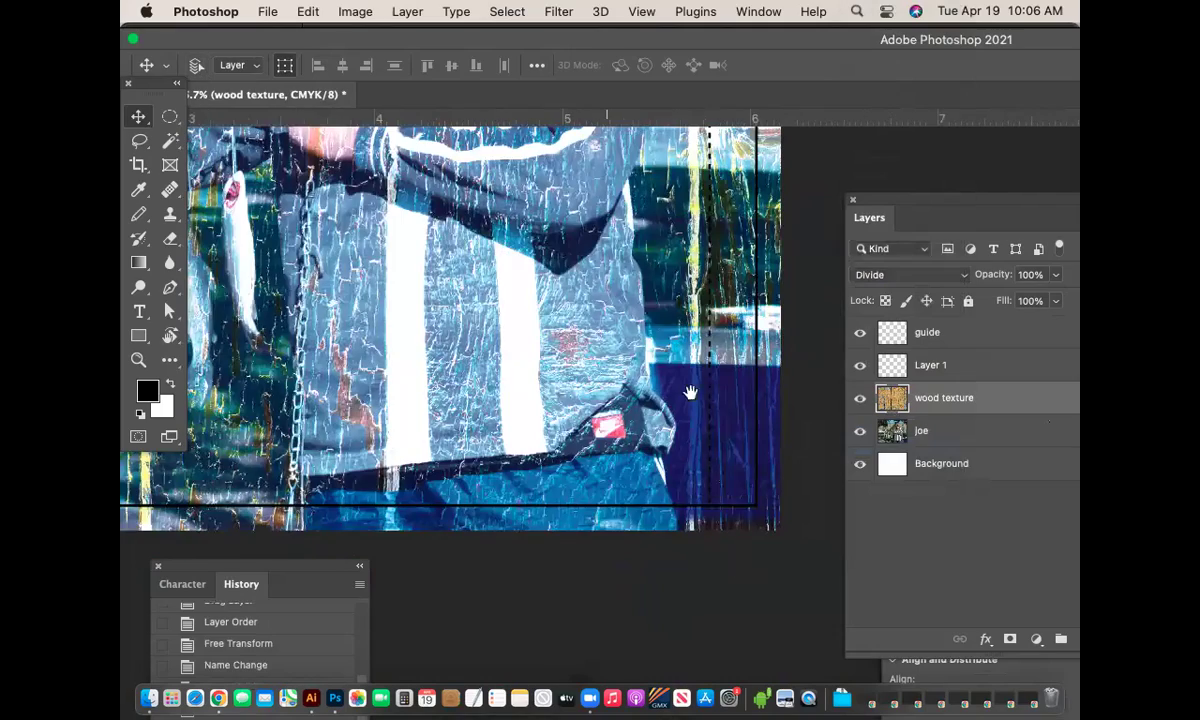
pyautogui.scroll(5, 691, 394)
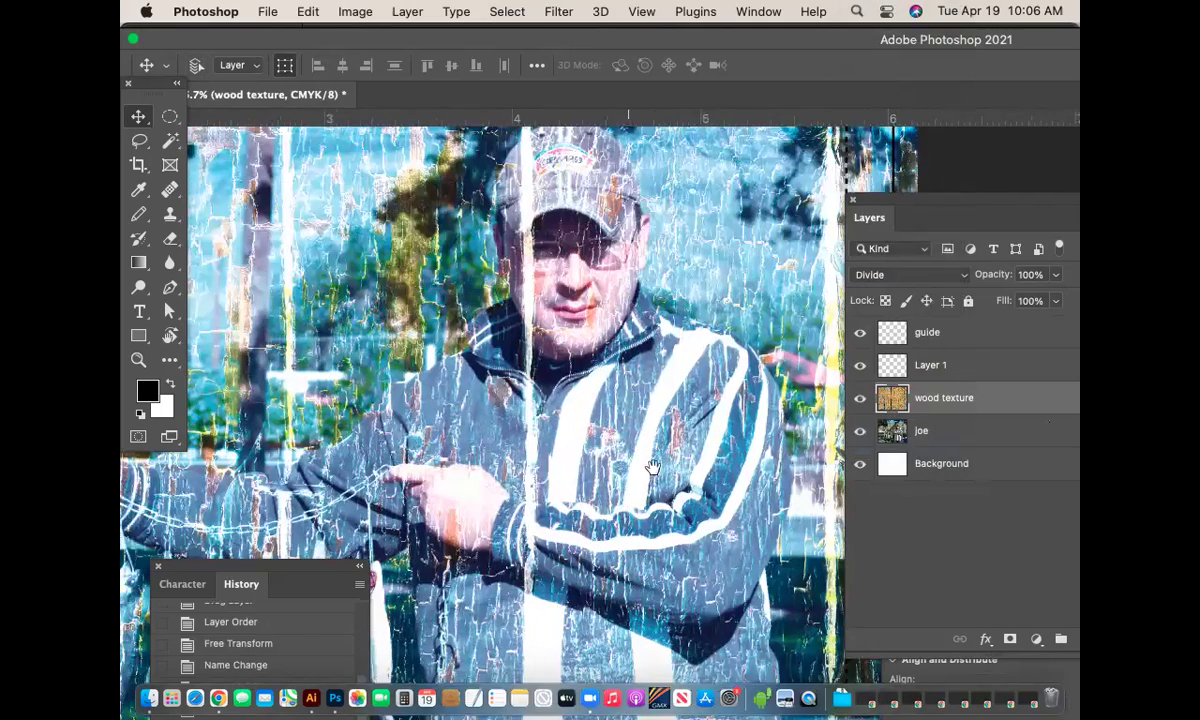
pyautogui.scroll(3, 630, 505)
pyautogui.hscroll(4, 628, 500)
pyautogui.scroll(2, 628, 500)
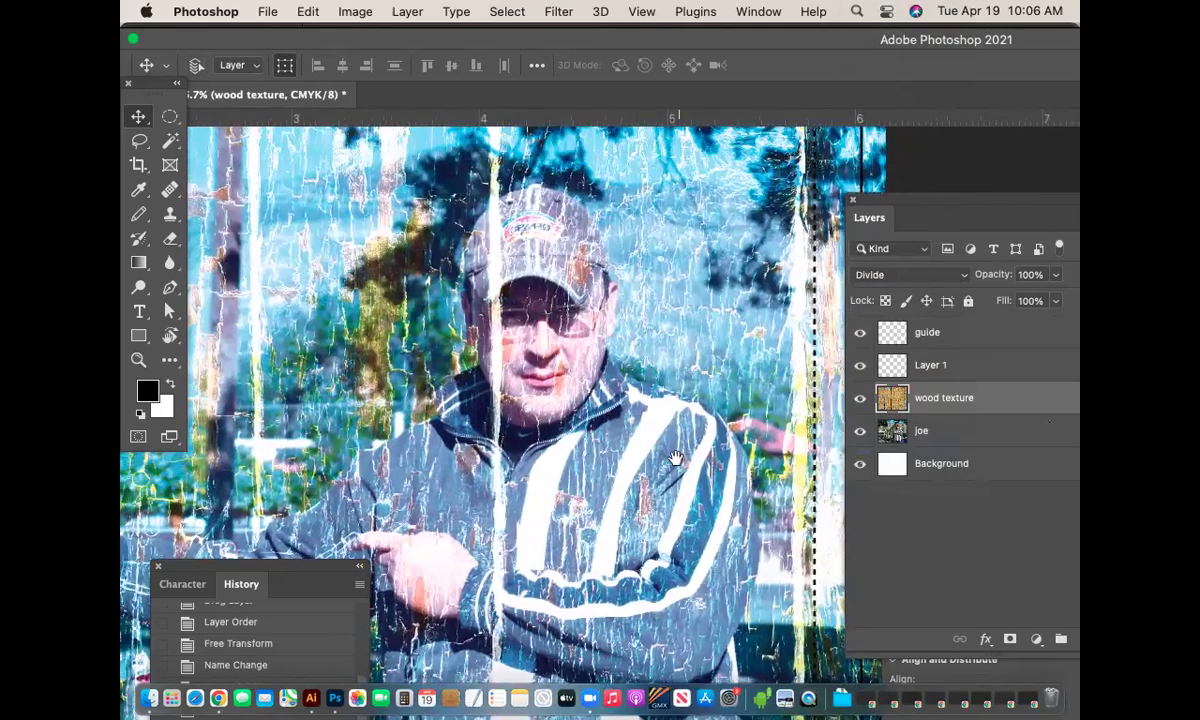
pyautogui.hscroll(2, 668, 483)
pyautogui.scroll(2, 668, 483)
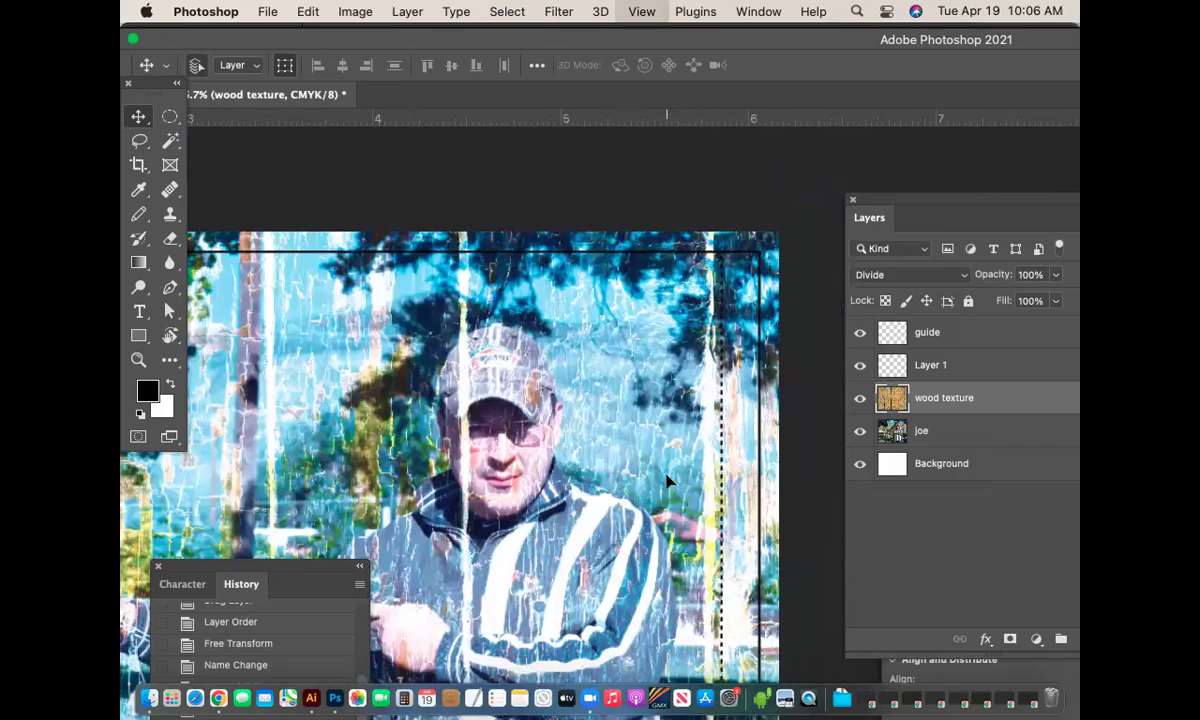
pyautogui.scroll(-5, 660, 330)
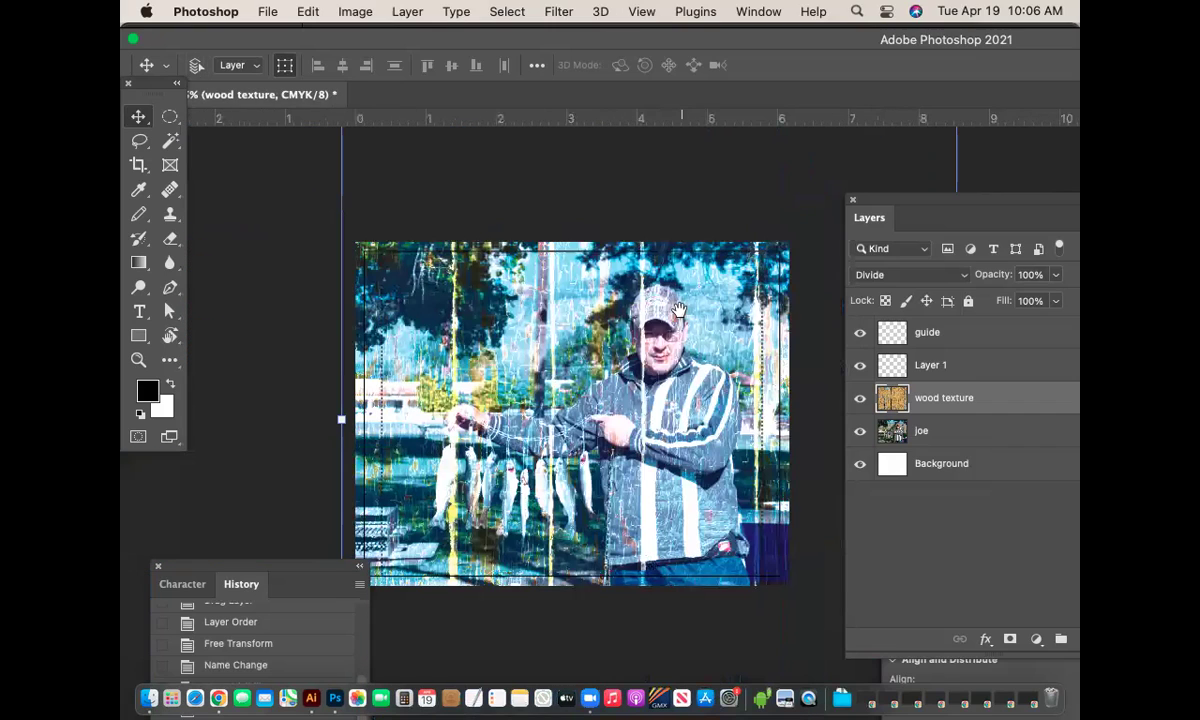
pyautogui.scroll(-1, 680, 310)
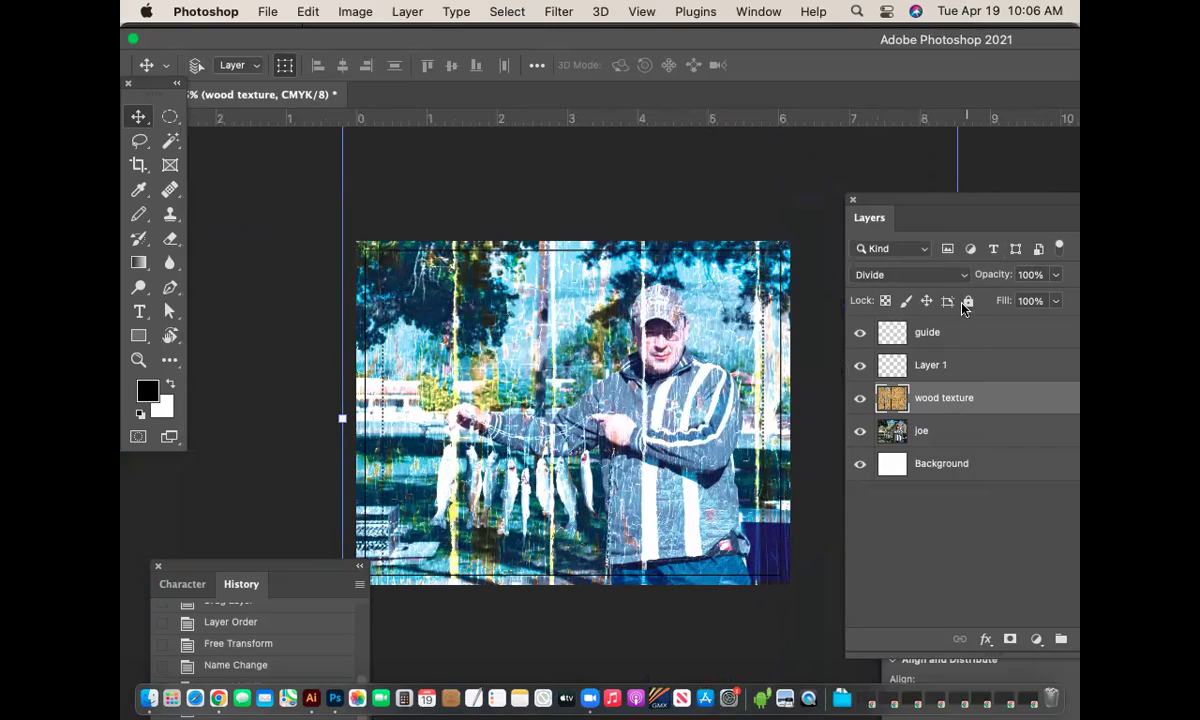
pyautogui.click(947, 275)
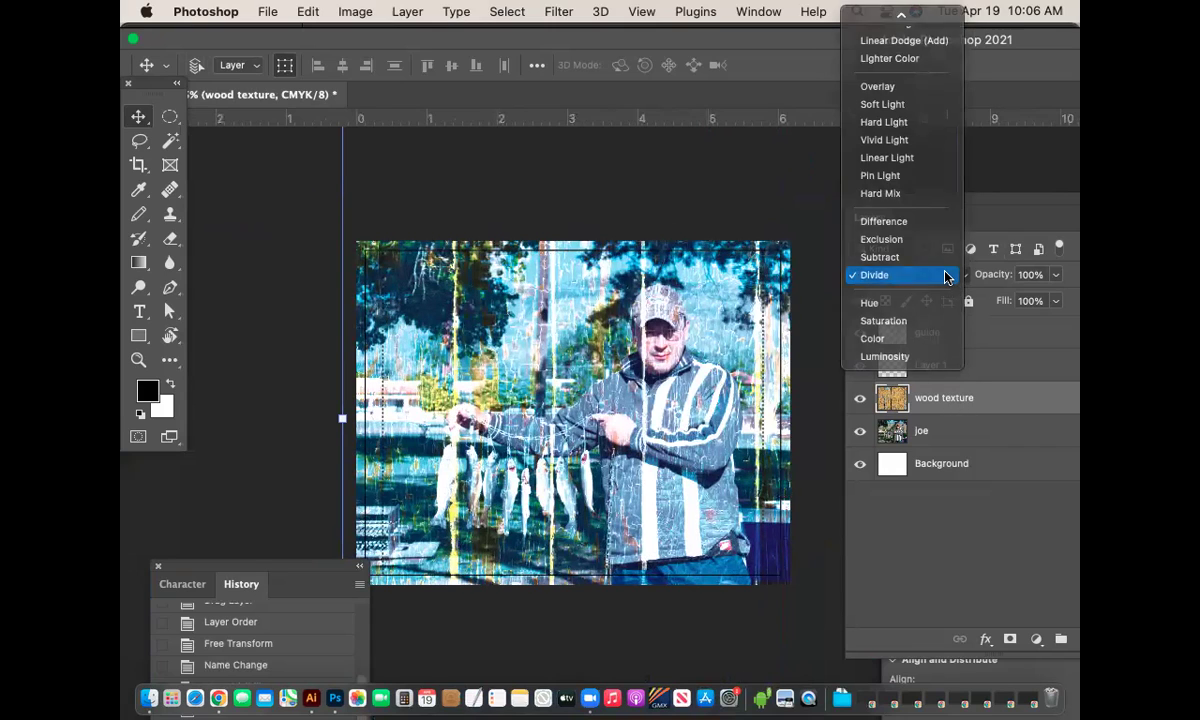
pyautogui.click(946, 275)
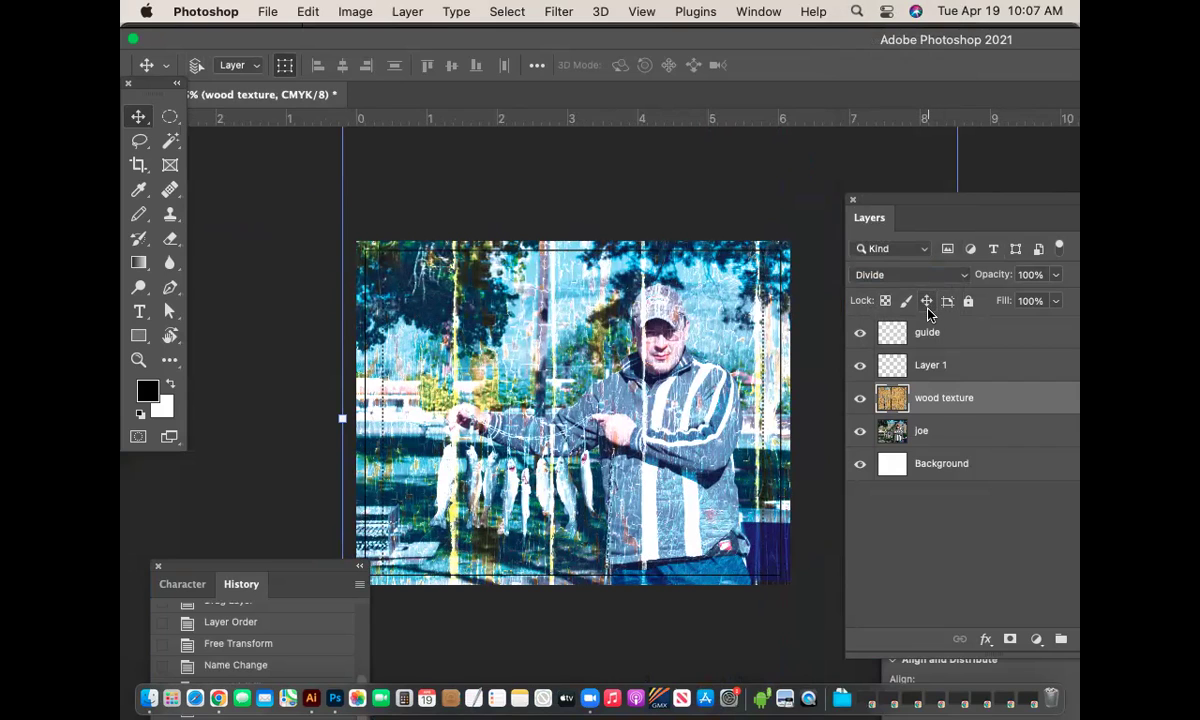
# Try the photo layer at 75% opacity and review the wood texture's blend modes, keeping Divide.
pyautogui.click(985, 433)
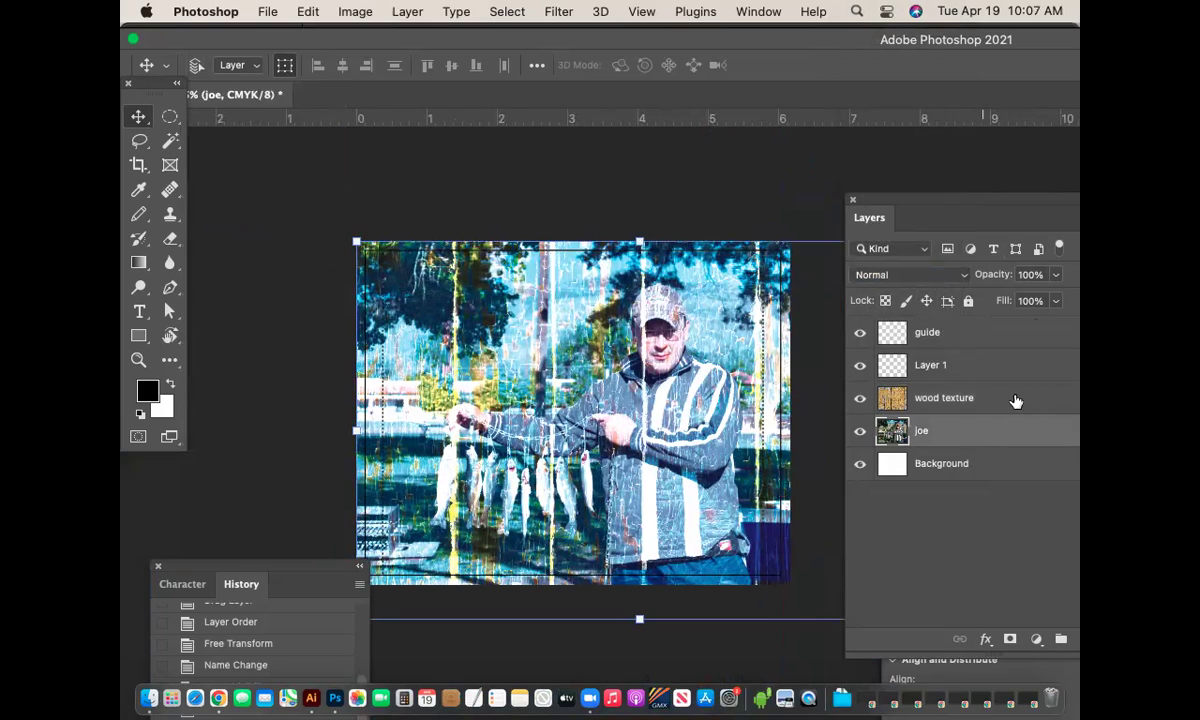
pyautogui.click(1055, 274)
pyautogui.moveTo(1053, 300); pyautogui.dragTo(1034, 301)
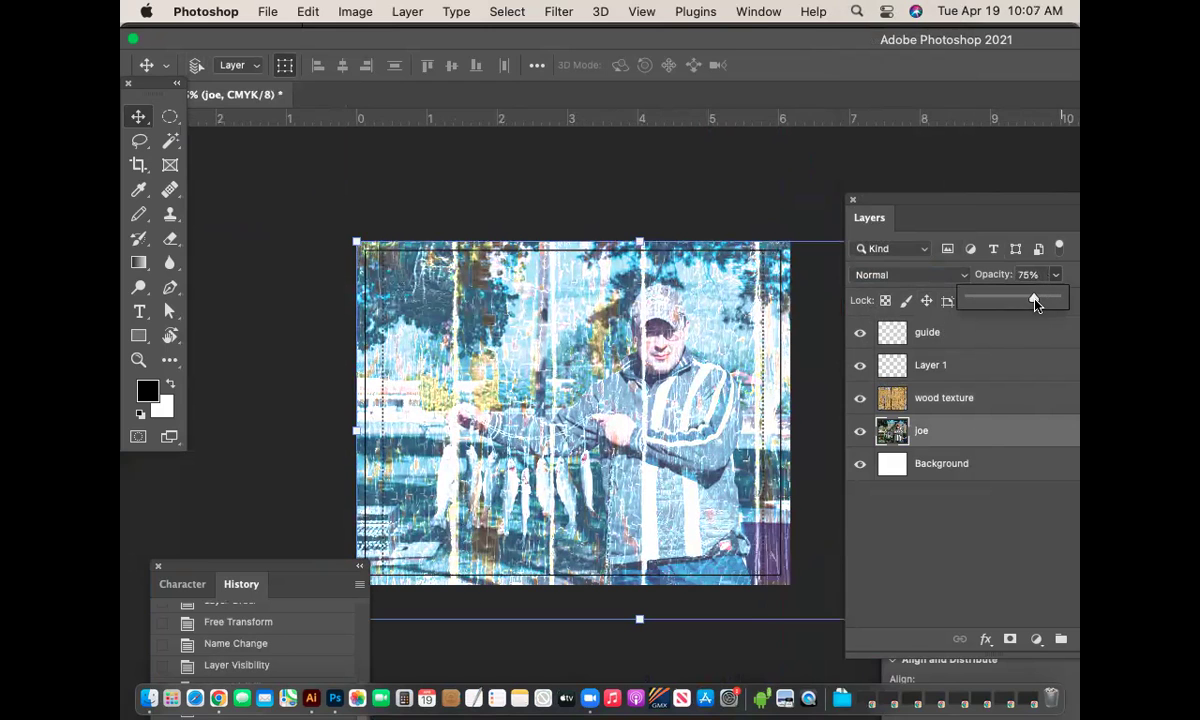
pyautogui.click(998, 403)
pyautogui.click(956, 275)
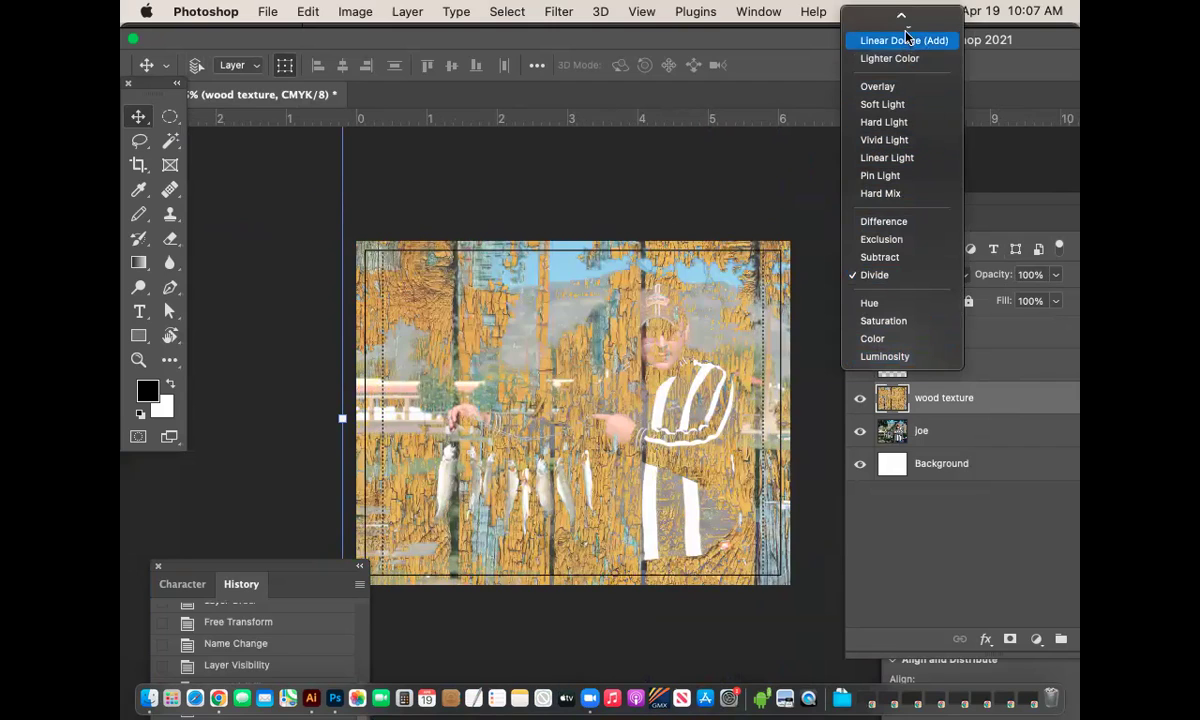
pyautogui.click(905, 275)
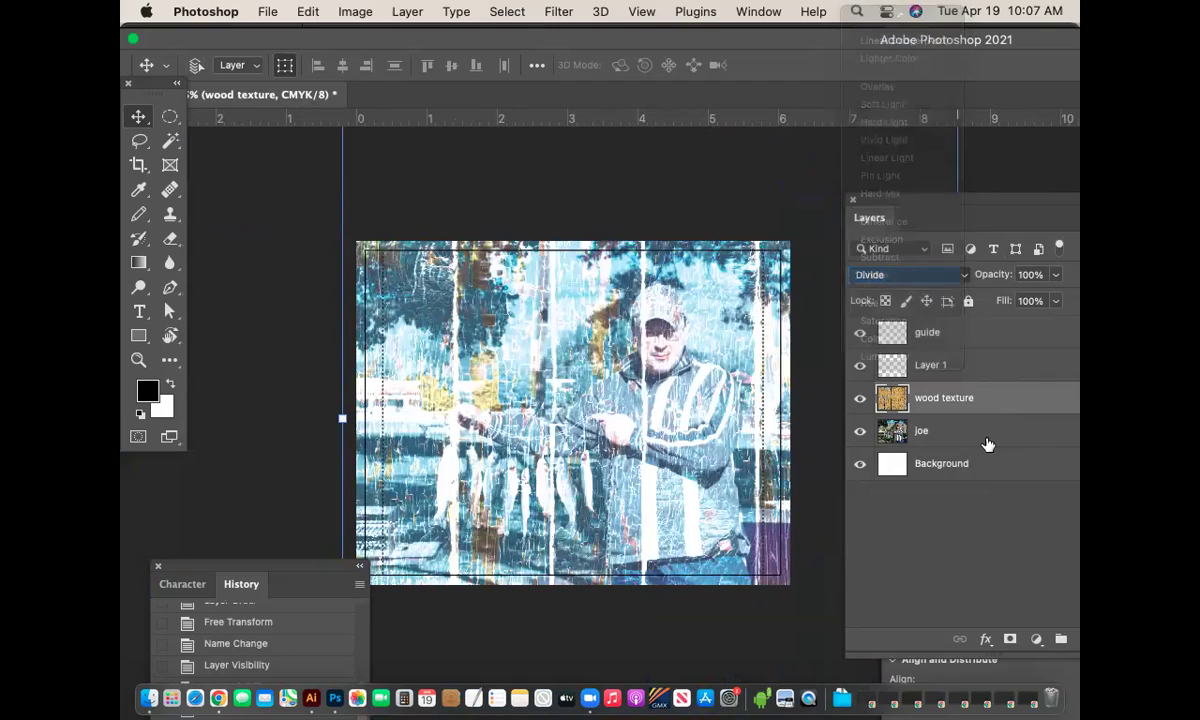
# Restore the photo layer beneath the wood texture to 100% opacity.
pyautogui.click(989, 436)
pyautogui.click(1055, 274)
pyautogui.moveTo(1042, 298); pyautogui.dragTo(1066, 299)
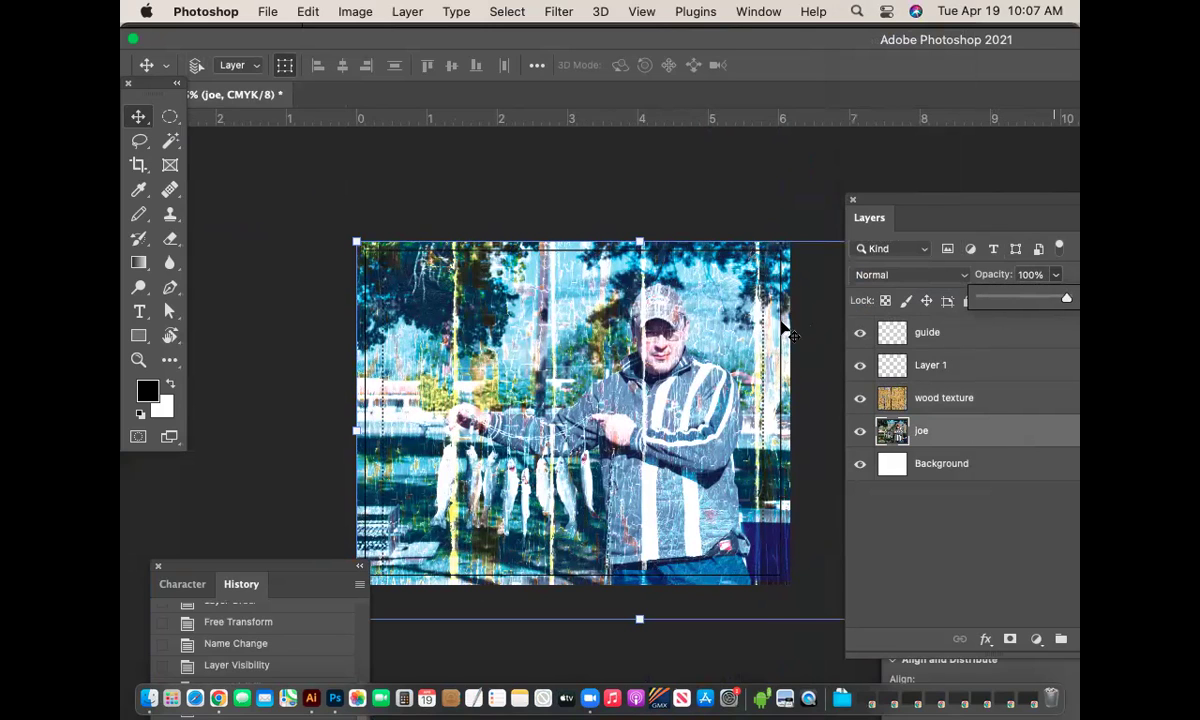
pyautogui.click(458, 342)
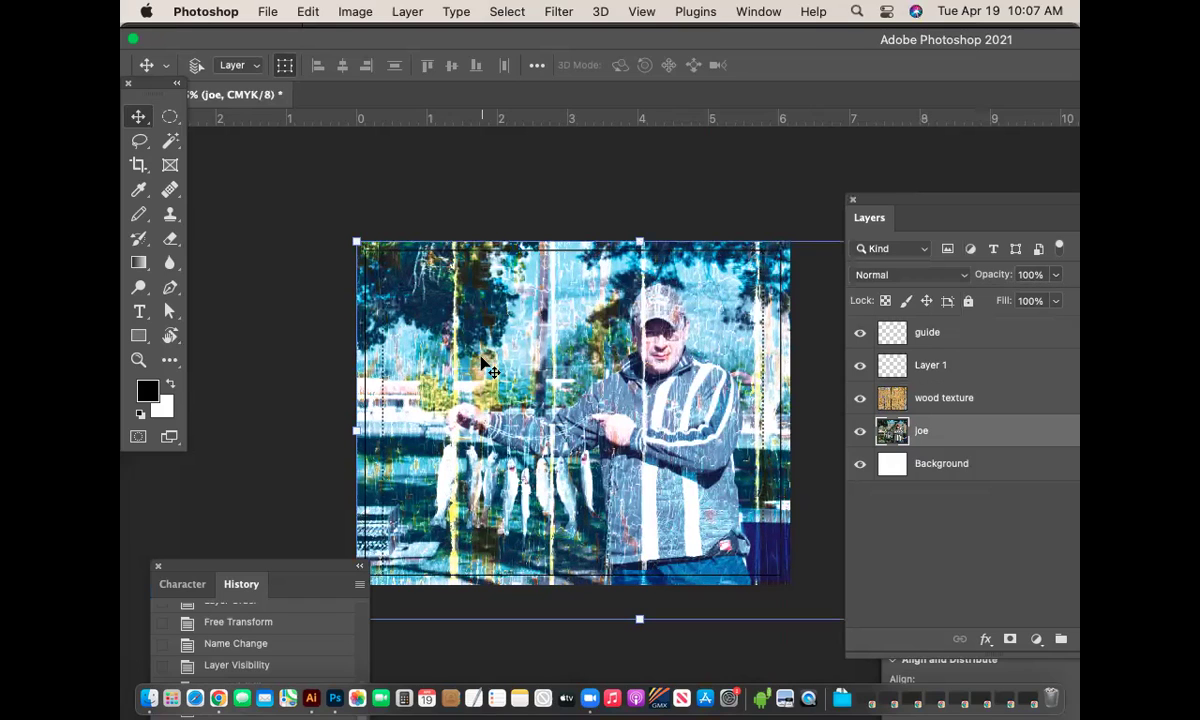
# Add a new layer named "blurry box" directly above the guide layer.
pyautogui.moveTo(948, 204); pyautogui.dragTo(918, 184)
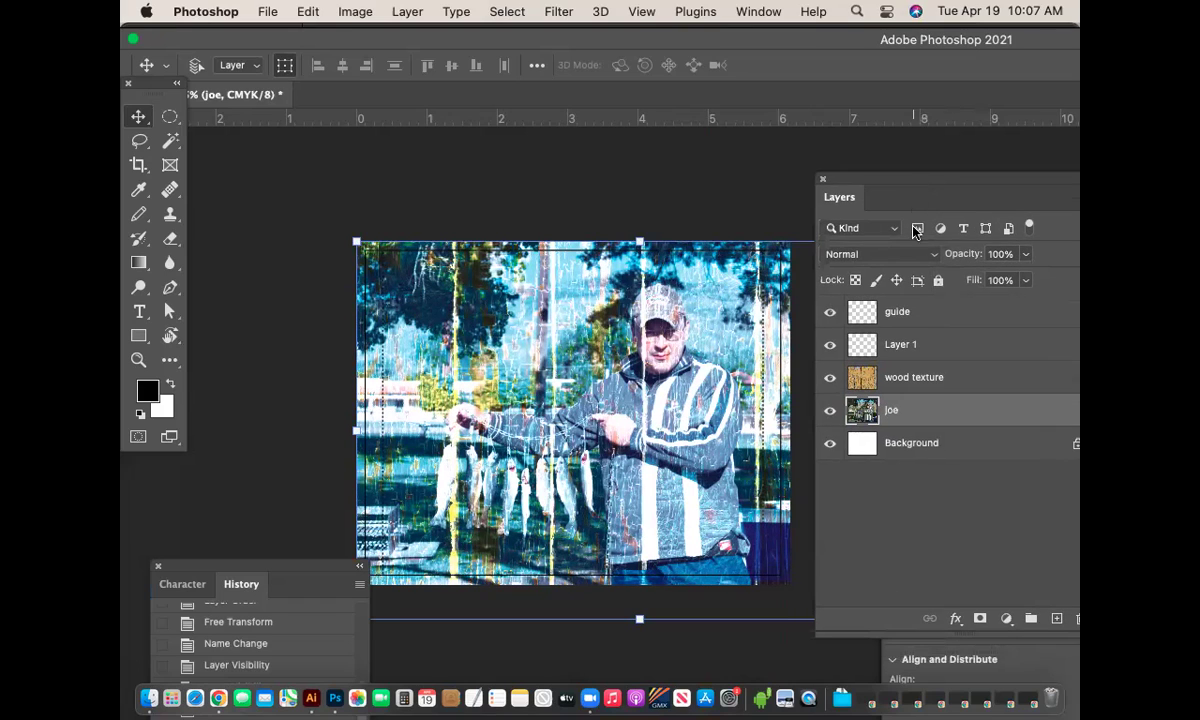
pyautogui.click(918, 318)
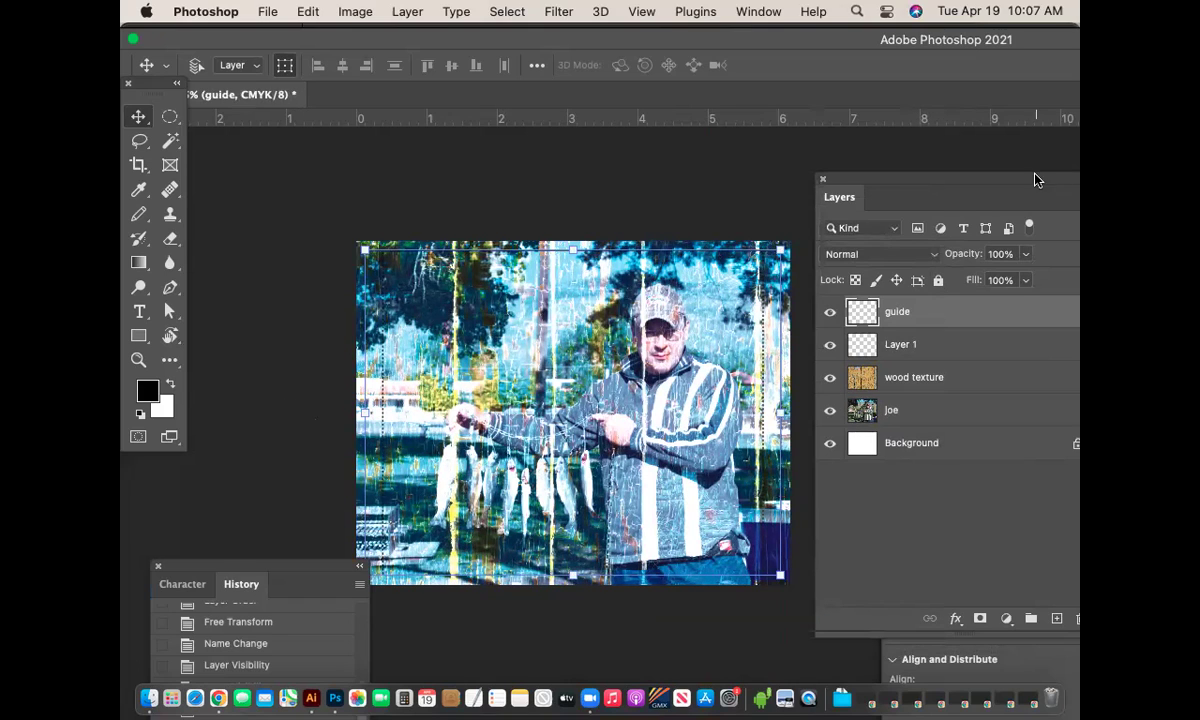
pyautogui.moveTo(1036, 180); pyautogui.dragTo(887, 180)
pyautogui.click(943, 193)
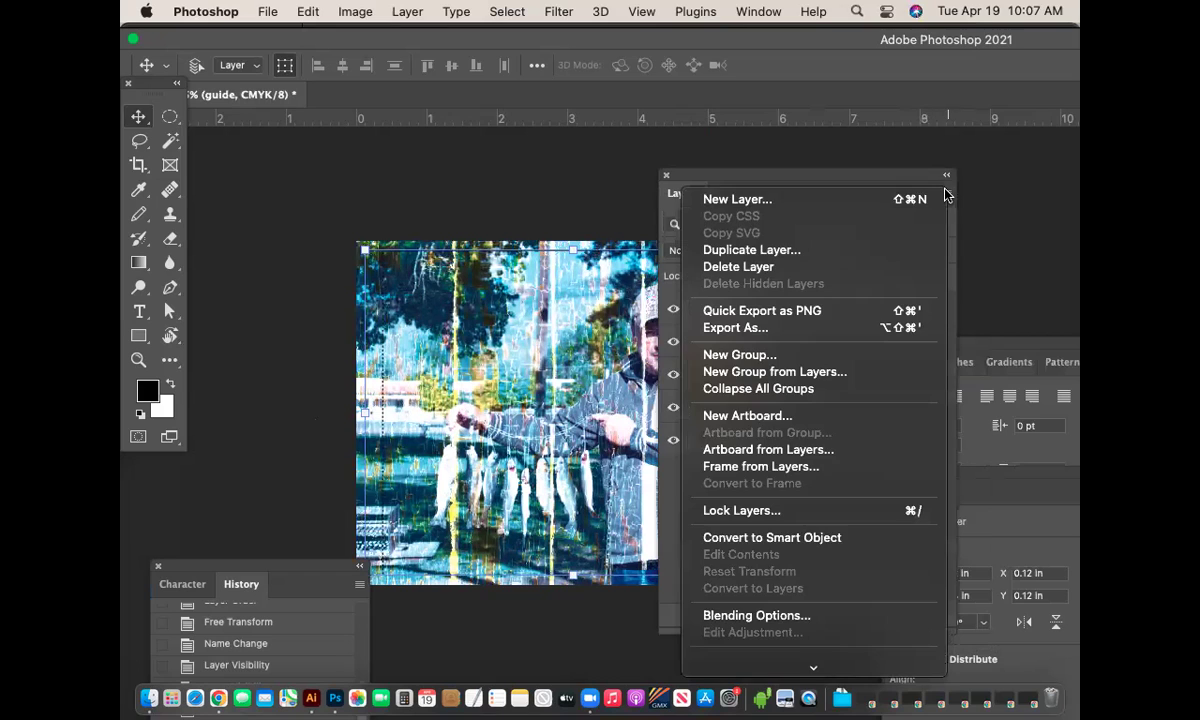
pyautogui.click(836, 201)
pyautogui.moveTo(745, 139); pyautogui.dragTo(782, 103)
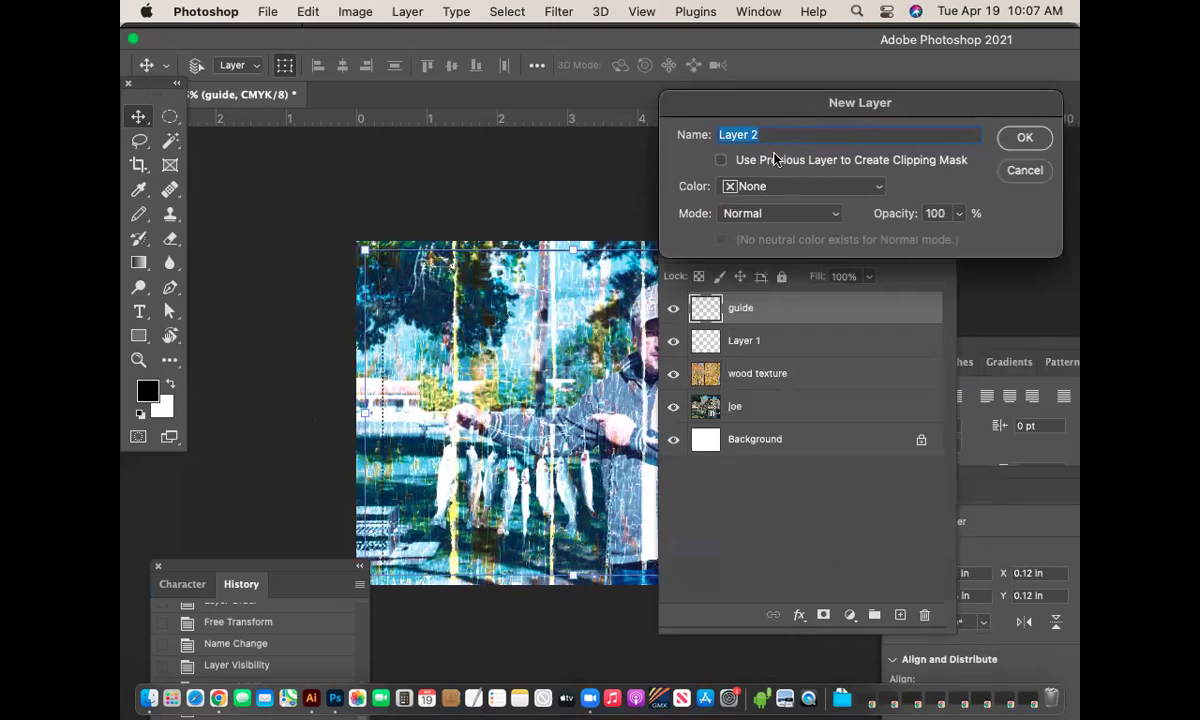
pyautogui.write('blurry box')
pyautogui.press('Return')
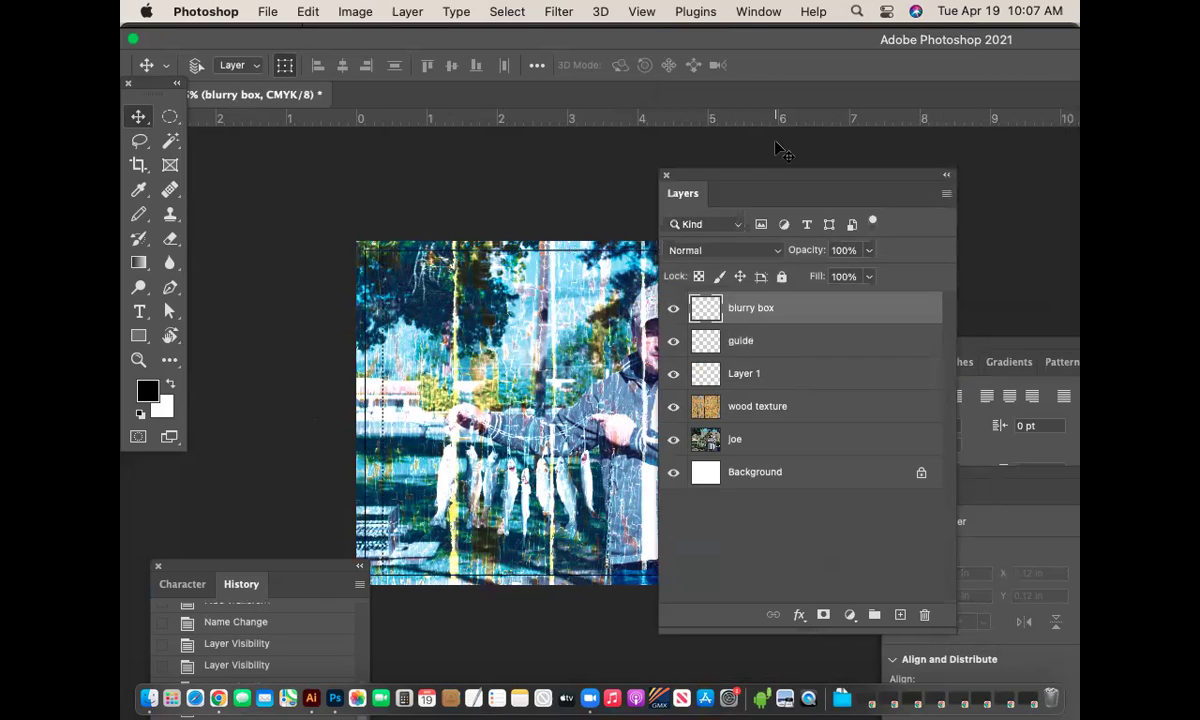
# Make a Rectangular Marquee selection with 0 px feather, about 2.9 by 1.7 in, over the background beside the man's head, above the fish.
pyautogui.moveTo(720, 187); pyautogui.dragTo(873, 179)
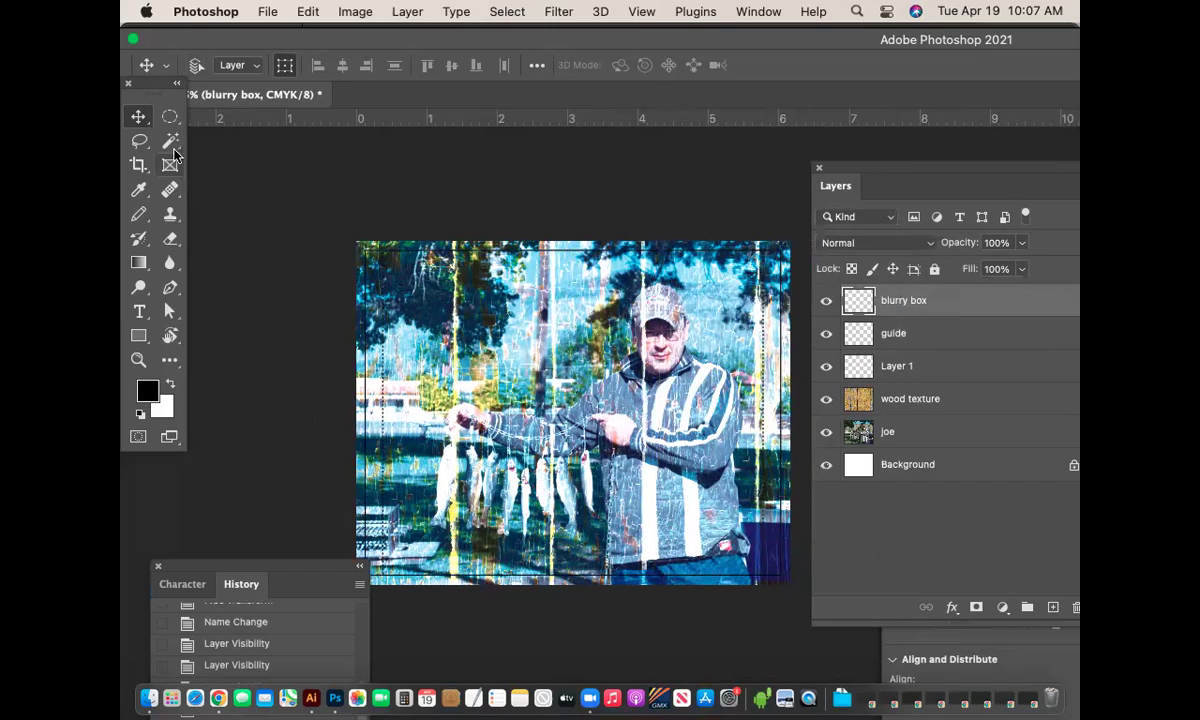
pyautogui.click(170, 116)
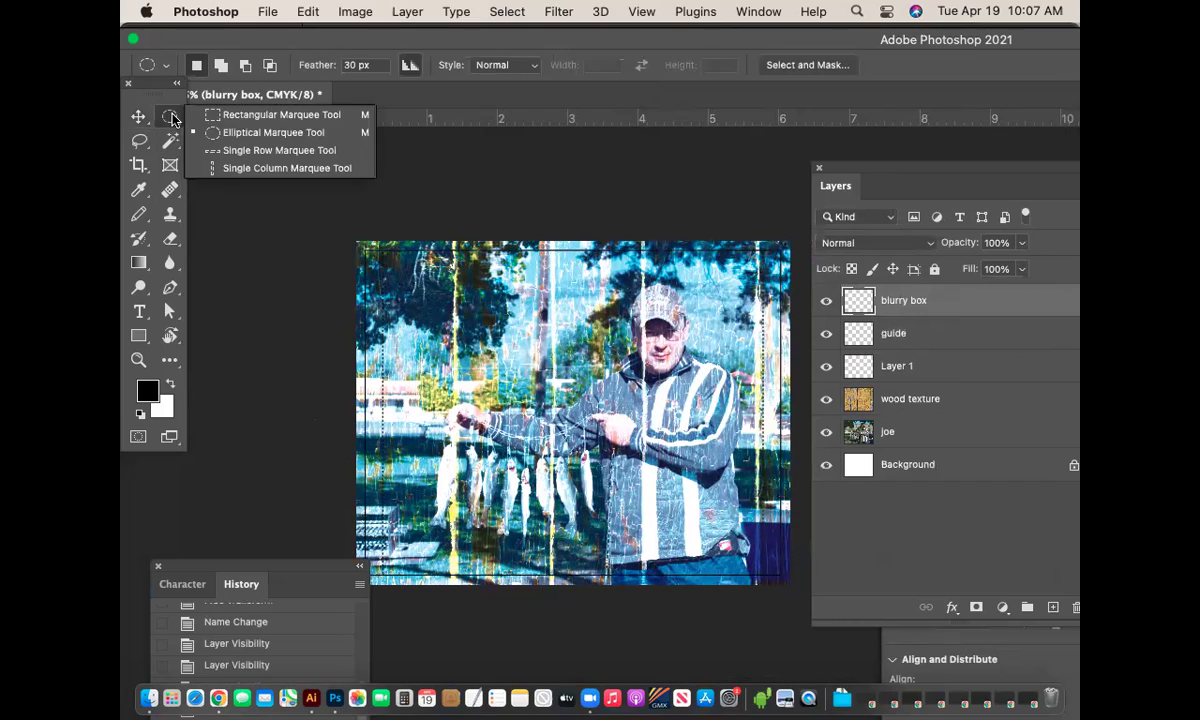
pyautogui.click(293, 120)
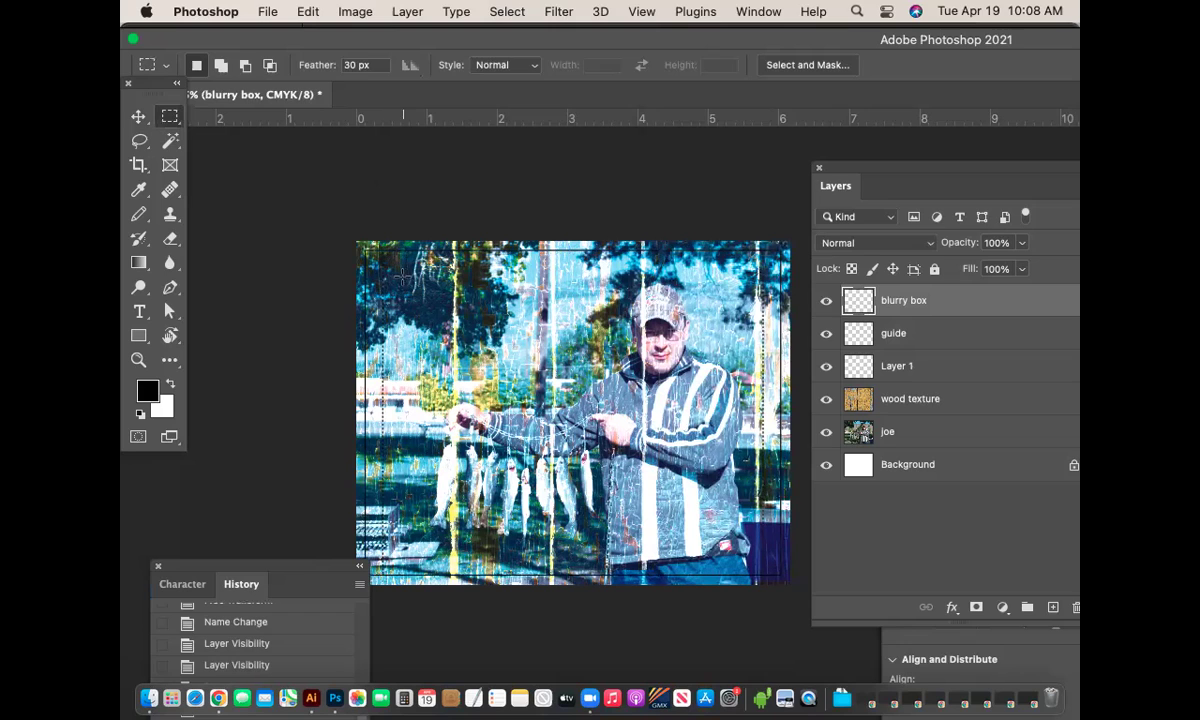
pyautogui.moveTo(401, 281); pyautogui.dragTo(600, 425)
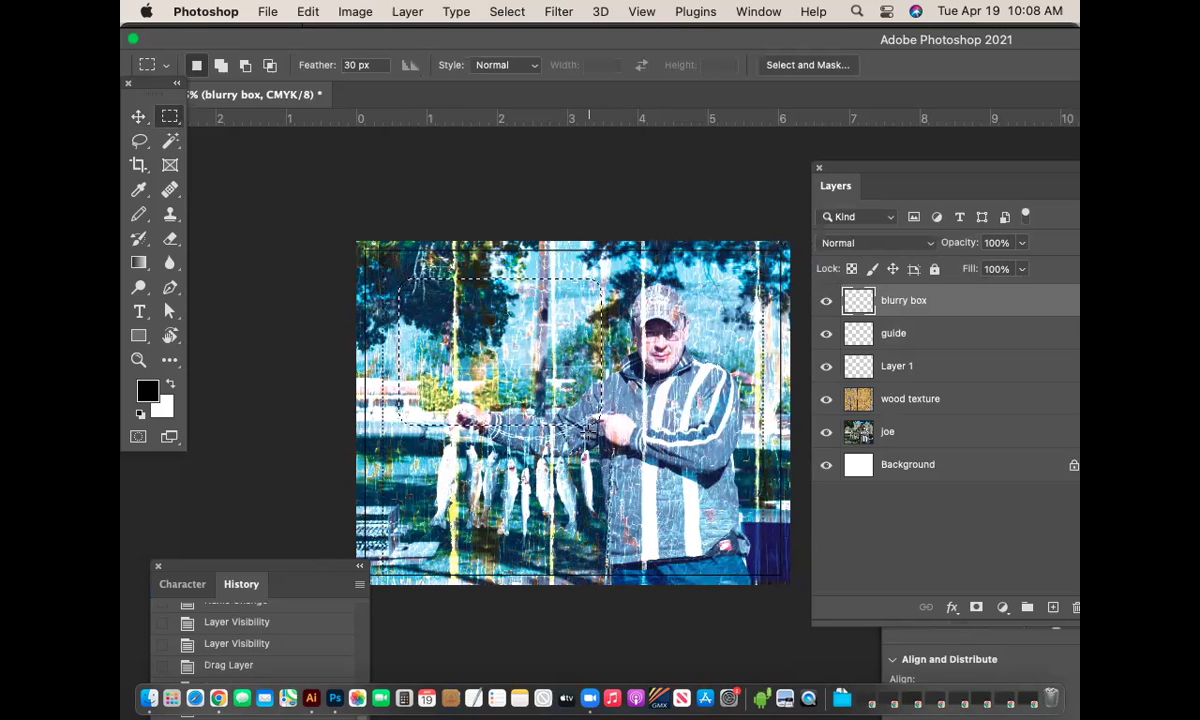
pyautogui.click(355, 62)
pyautogui.moveTo(290, 62); pyautogui.dragTo(309, 59)
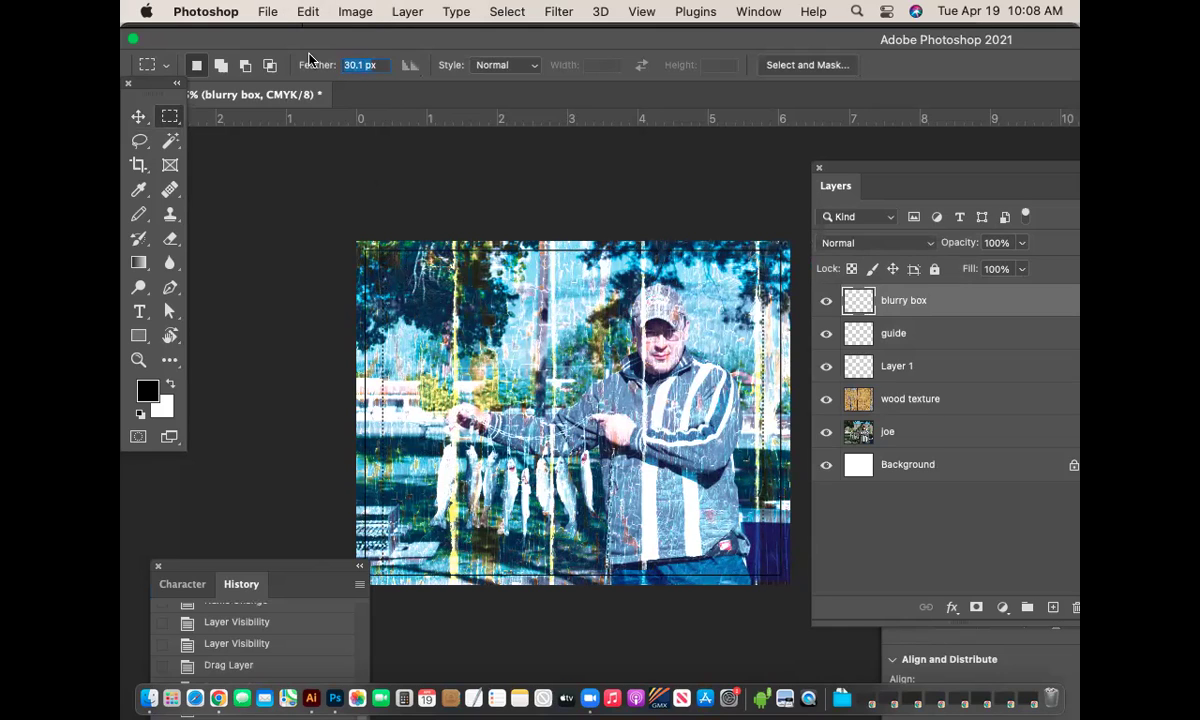
pyautogui.write('0')
pyautogui.click(310, 59)
pyautogui.press('Return')
pyautogui.moveTo(398, 284); pyautogui.dragTo(603, 404)
# Set the foreground color to white, fill the rectangular selection with it on the blurry box layer, and deselect.
pyautogui.click(170, 383)
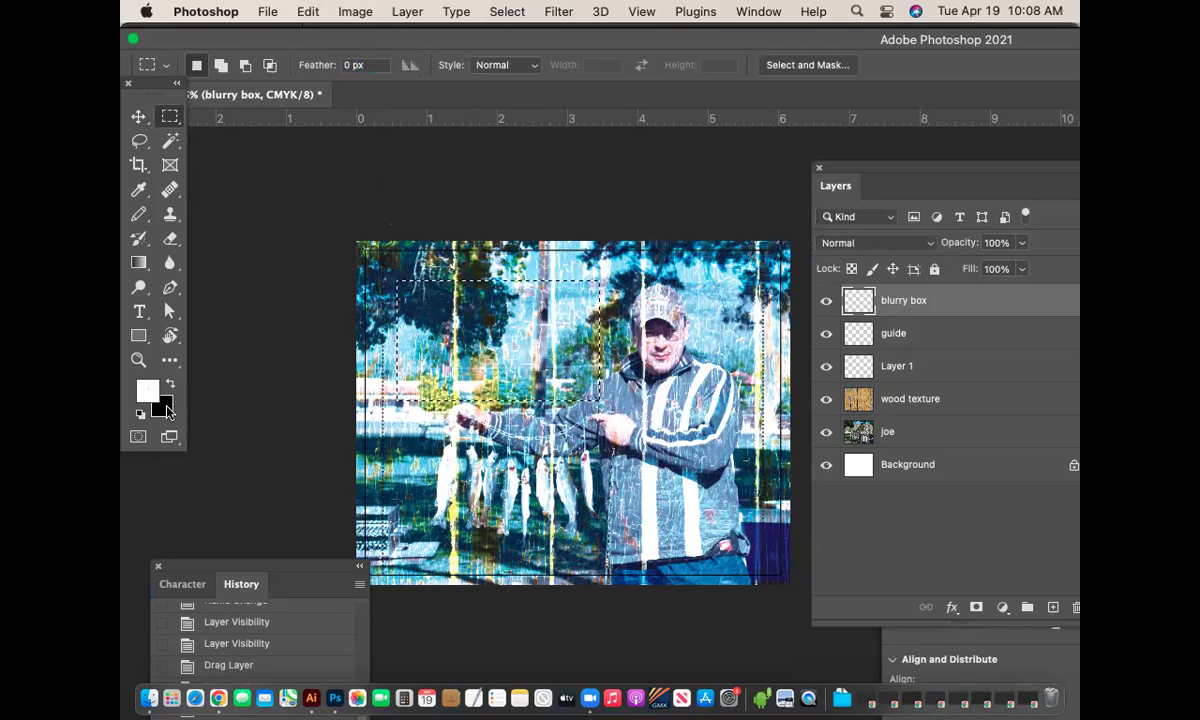
pyautogui.click(165, 382)
pyautogui.click(165, 382)
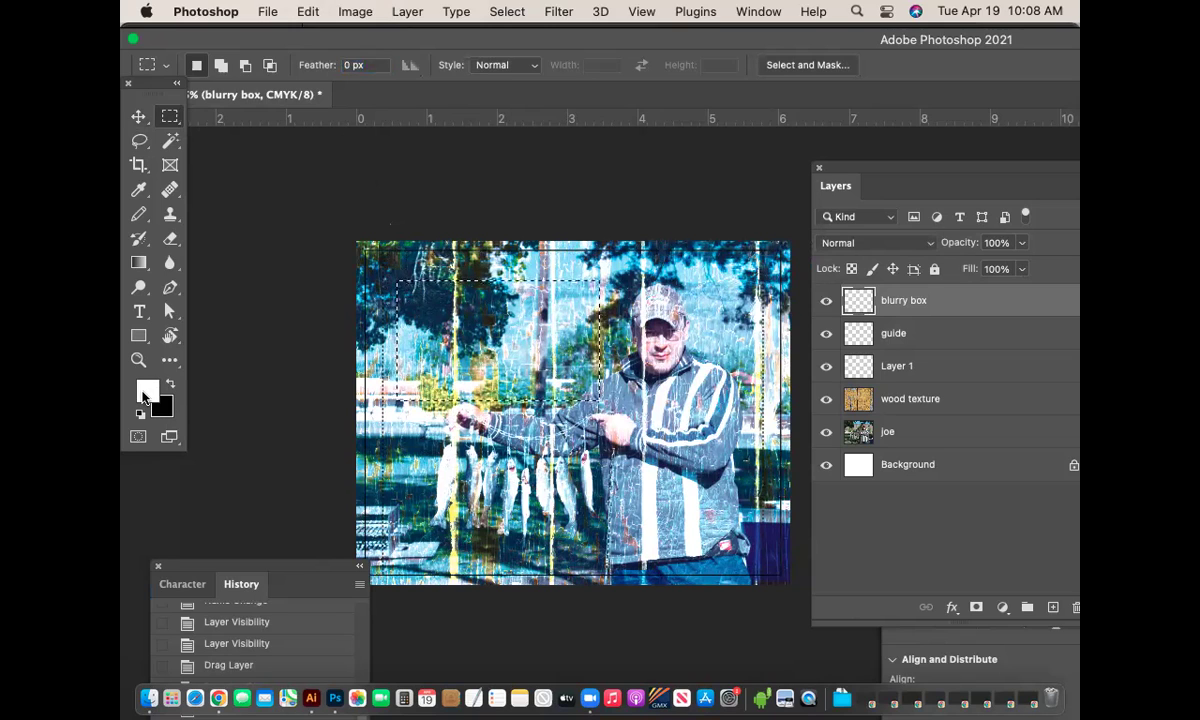
pyautogui.click(147, 393)
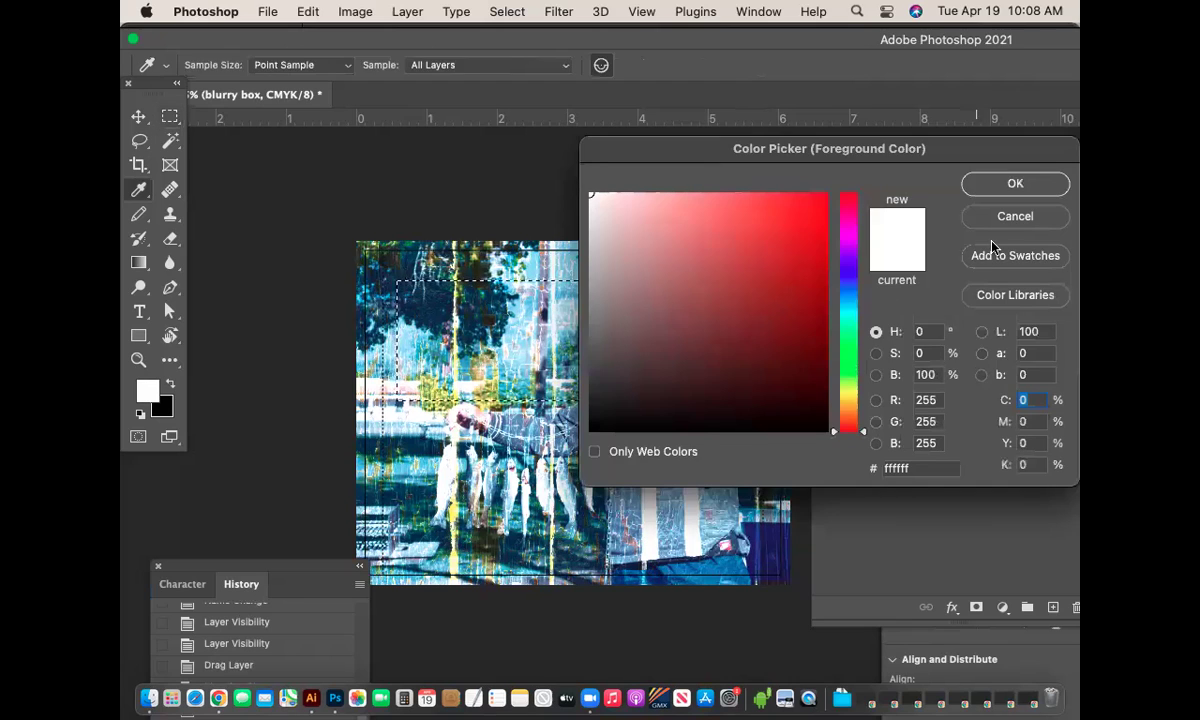
pyautogui.click(1013, 184)
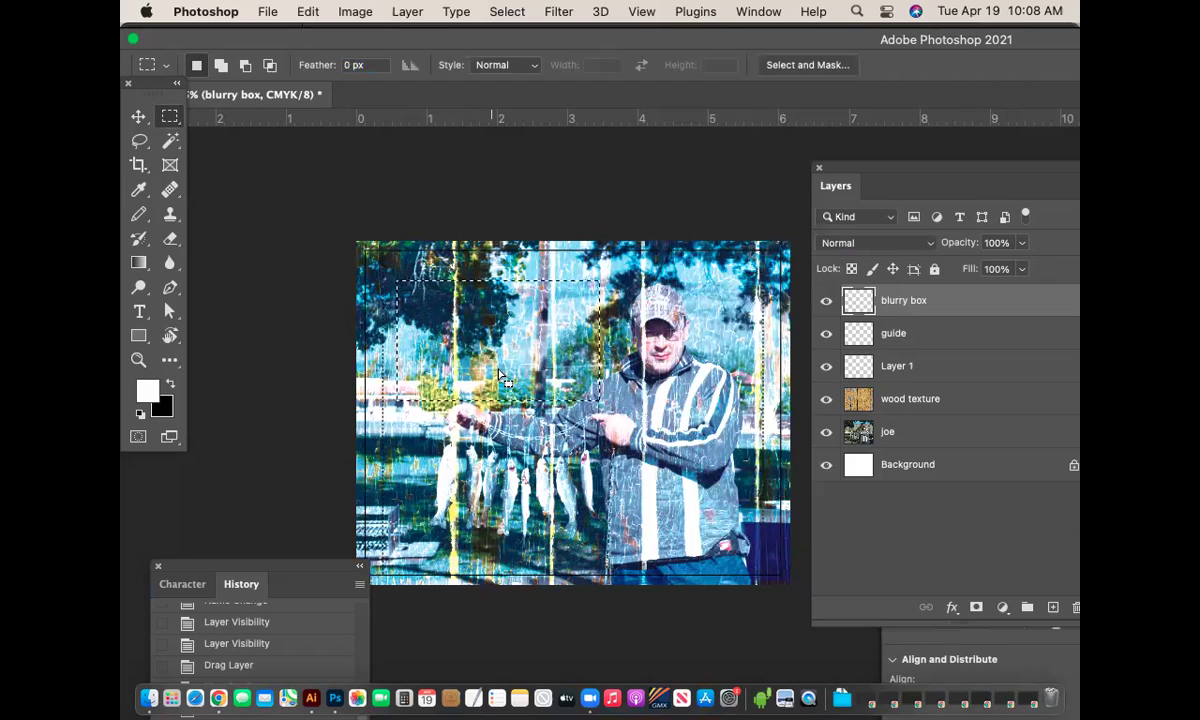
pyautogui.hotkey('alt', 'BackSpace')
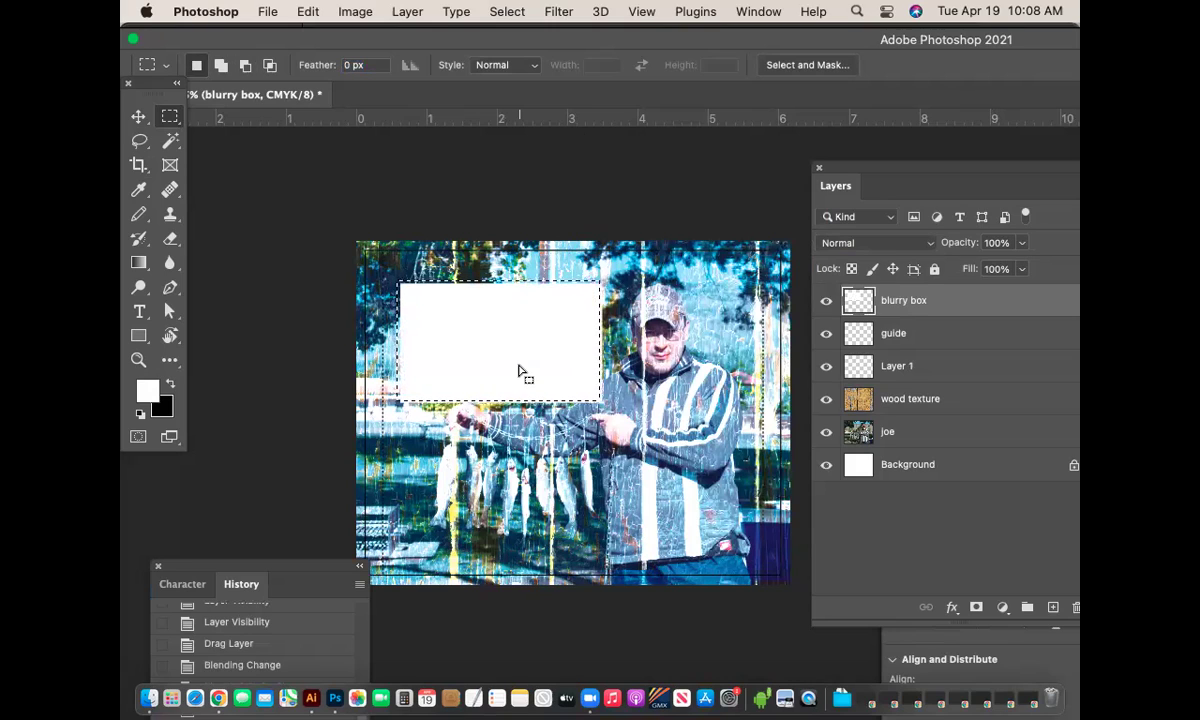
pyautogui.press('super+d')
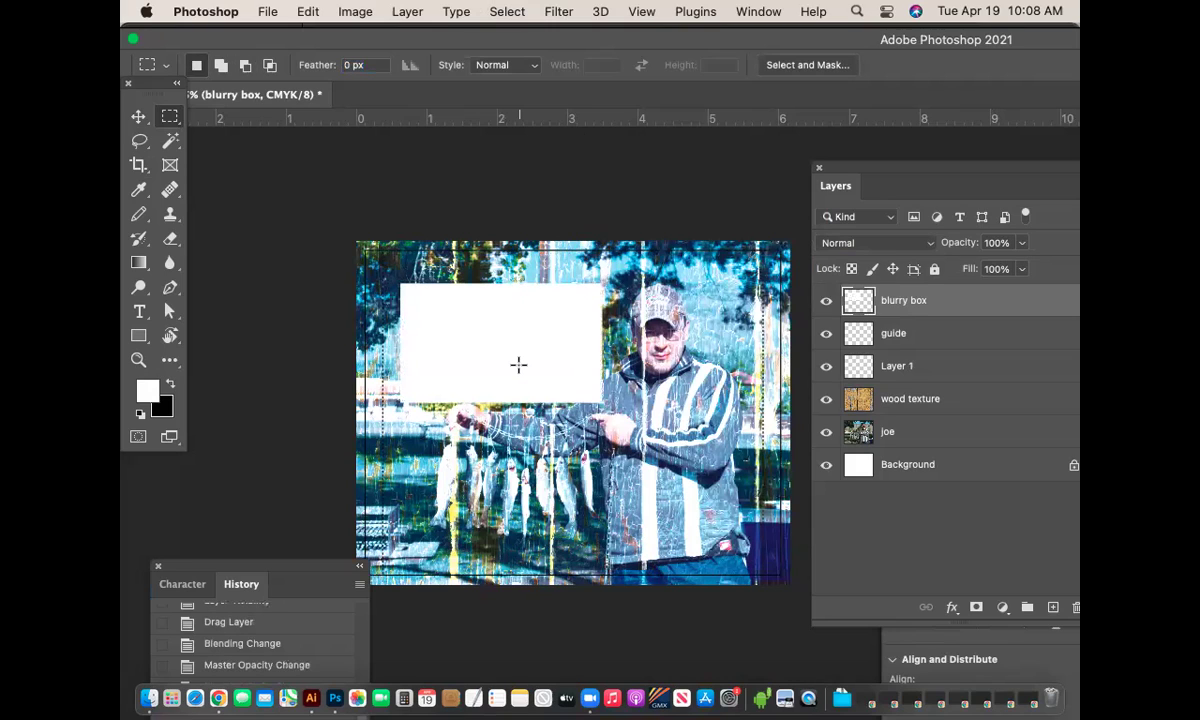
# Soften the white box's edges with a Gaussian Blur of 8.9 pixels radius.
pyautogui.click(551, 10)
pyautogui.moveTo(566, 250)
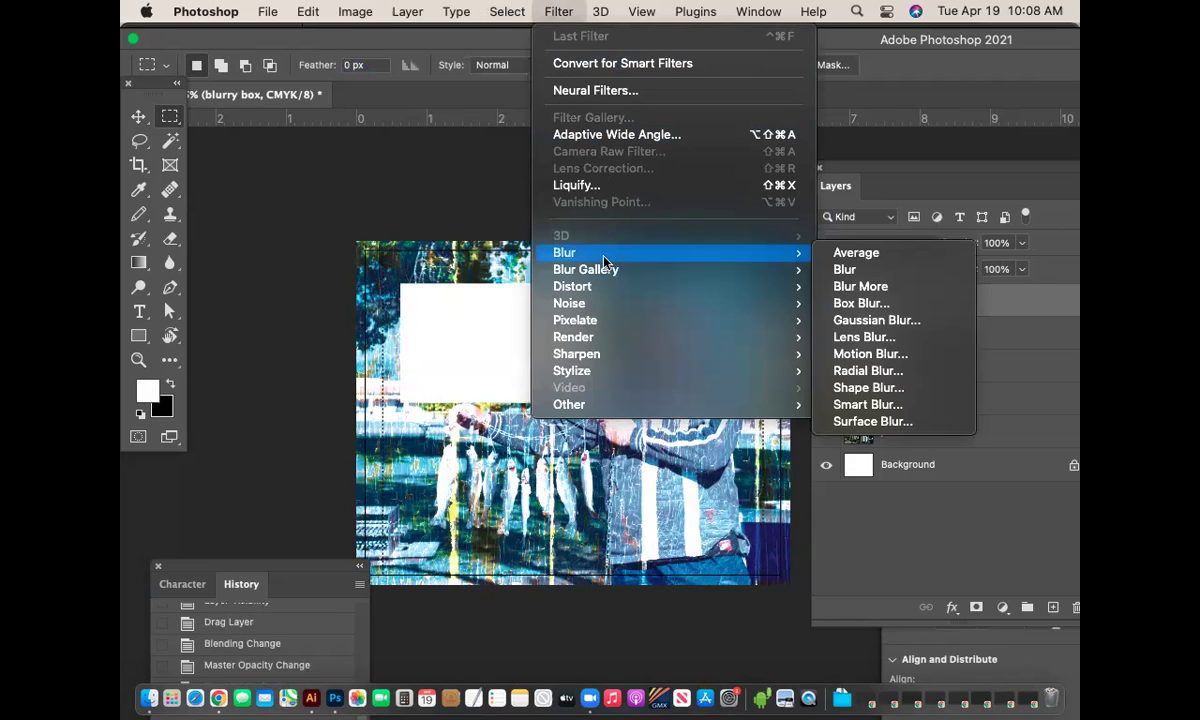
pyautogui.click(890, 320)
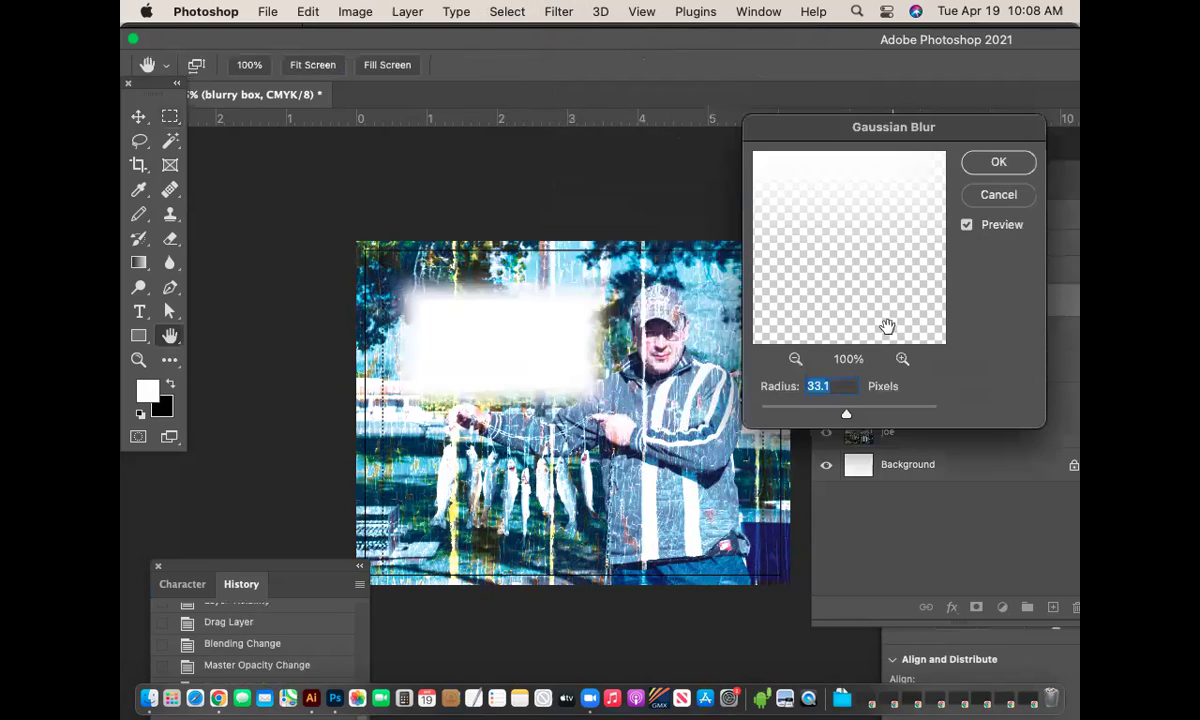
pyautogui.moveTo(846, 415)
pyautogui.mouseDown()
pyautogui.moveTo(785, 414)
pyautogui.moveTo(867, 418)
pyautogui.moveTo(824, 417)
pyautogui.mouseUp()
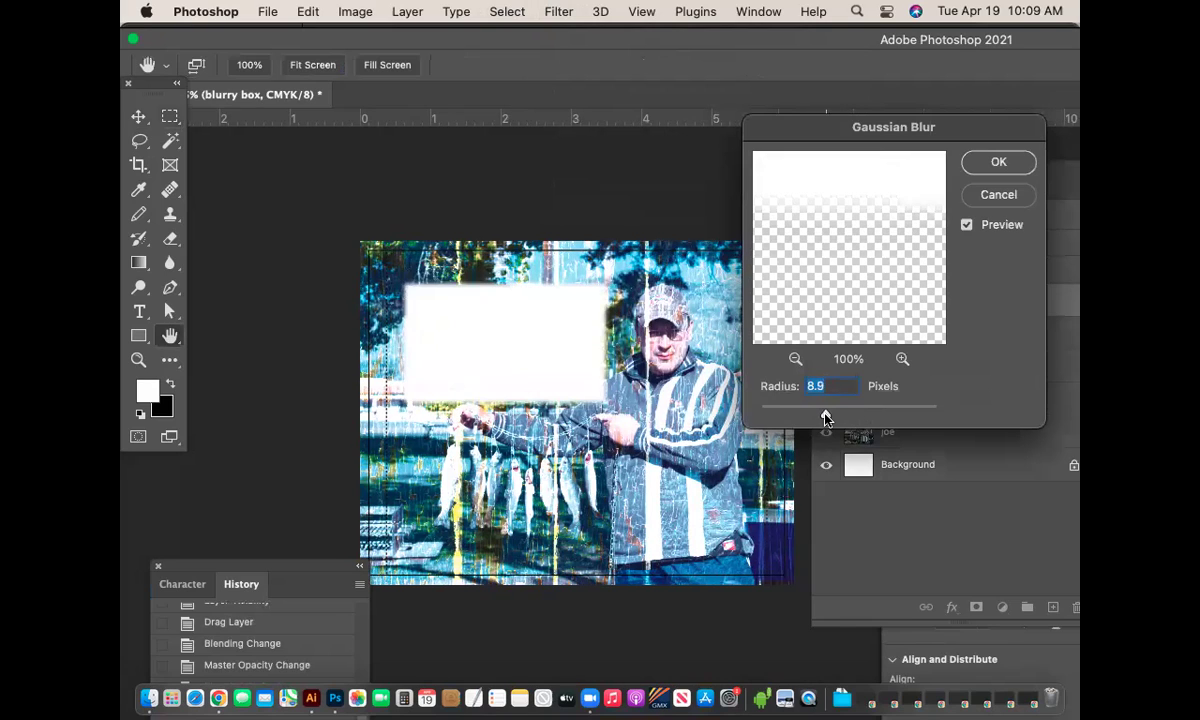
pyautogui.click(1019, 163)
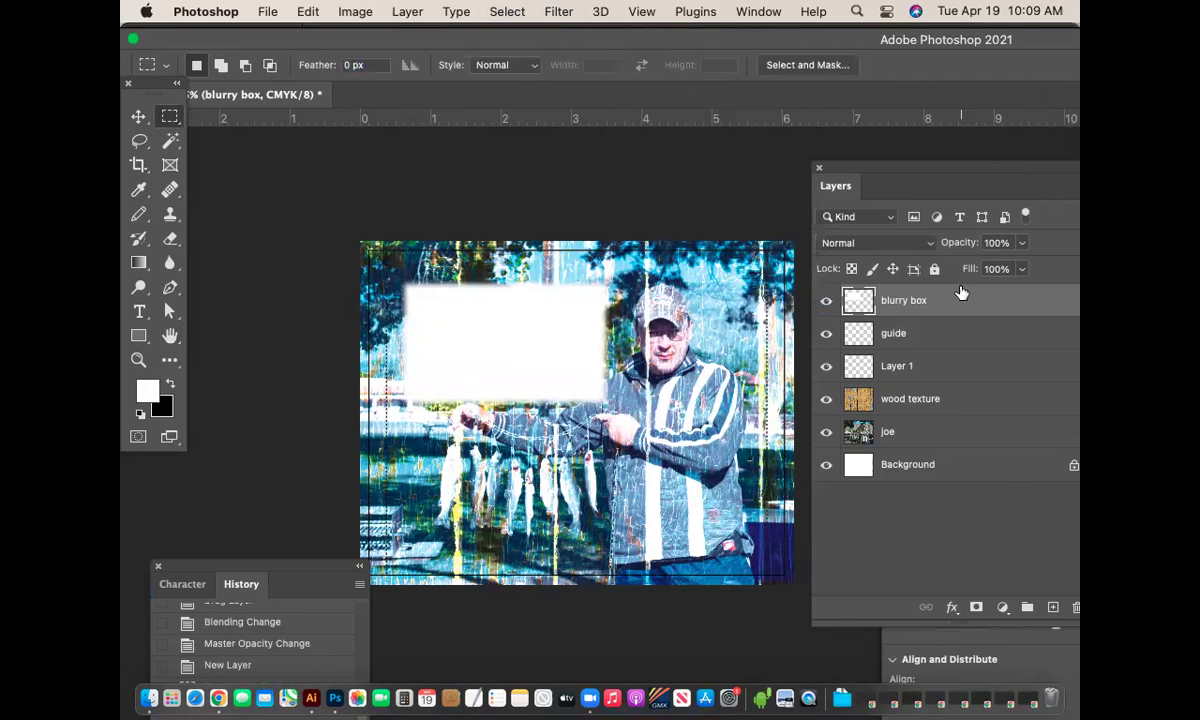
# Lower the blurry box layer's opacity to 77%, keeping its blend mode Normal.
pyautogui.click(929, 243)
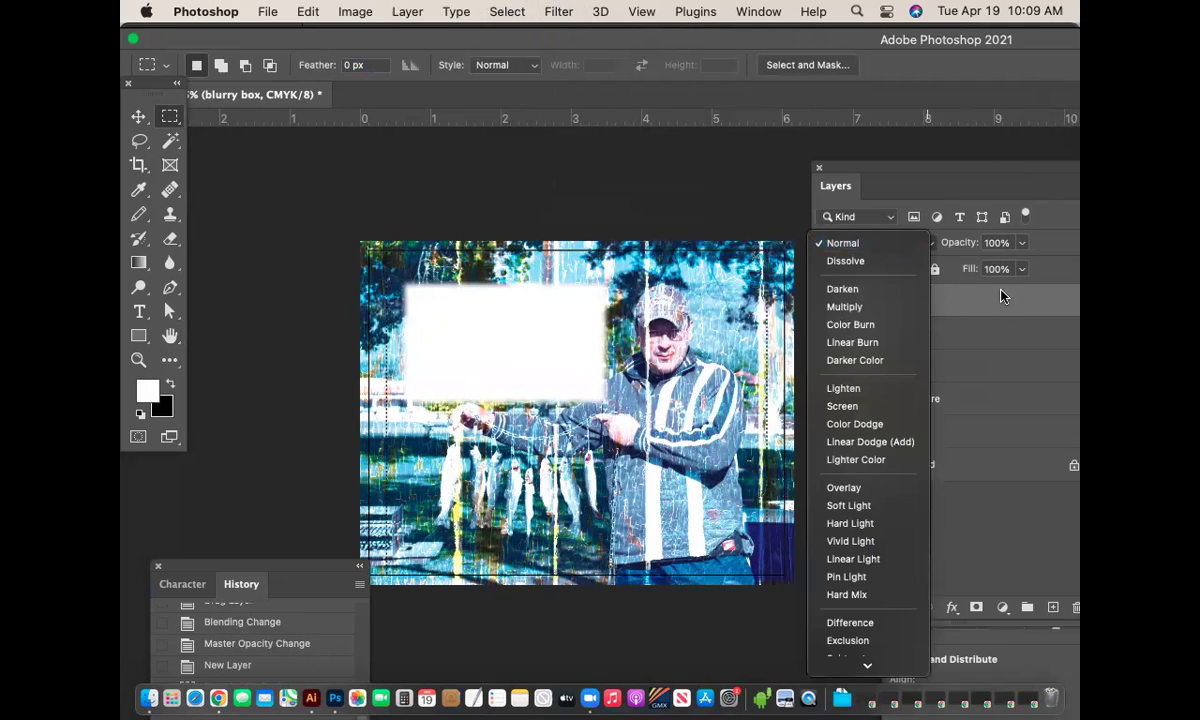
pyautogui.click(938, 271)
pyautogui.click(1021, 242)
pyautogui.moveTo(1007, 270); pyautogui.dragTo(1002, 270)
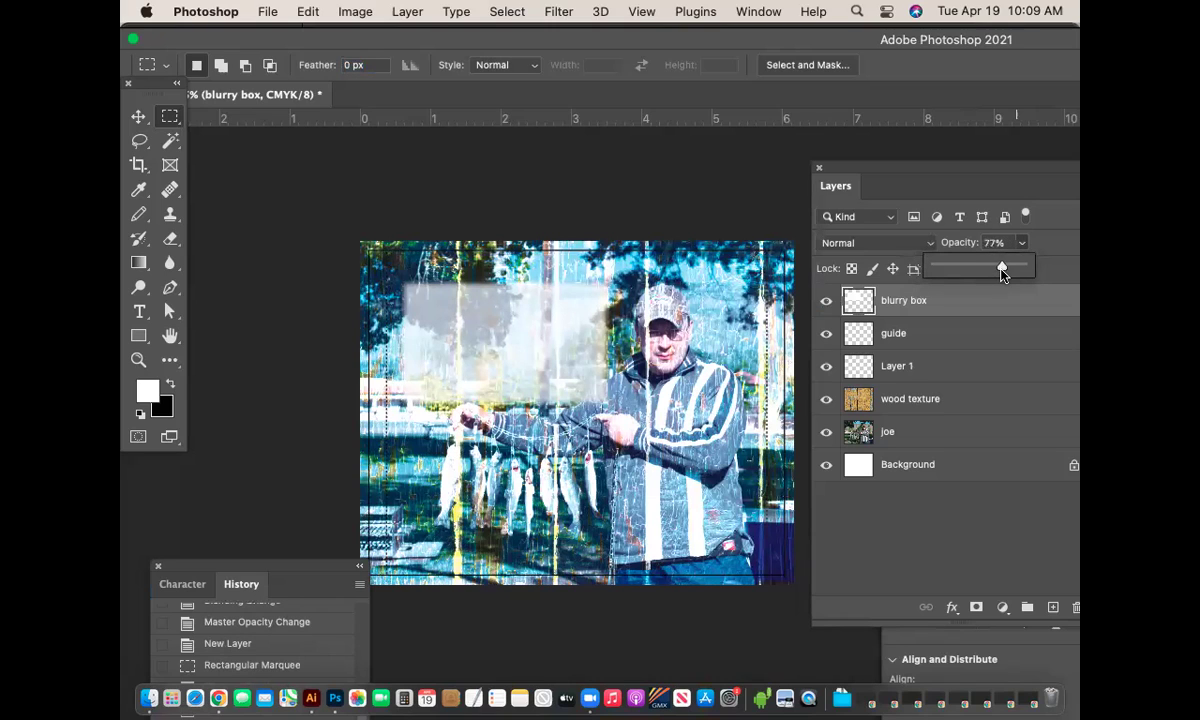
# Save the document on the computer in the Downloads folder as back_cover art.psd, with Maximize Compatibility on.
pyautogui.press('super+s')
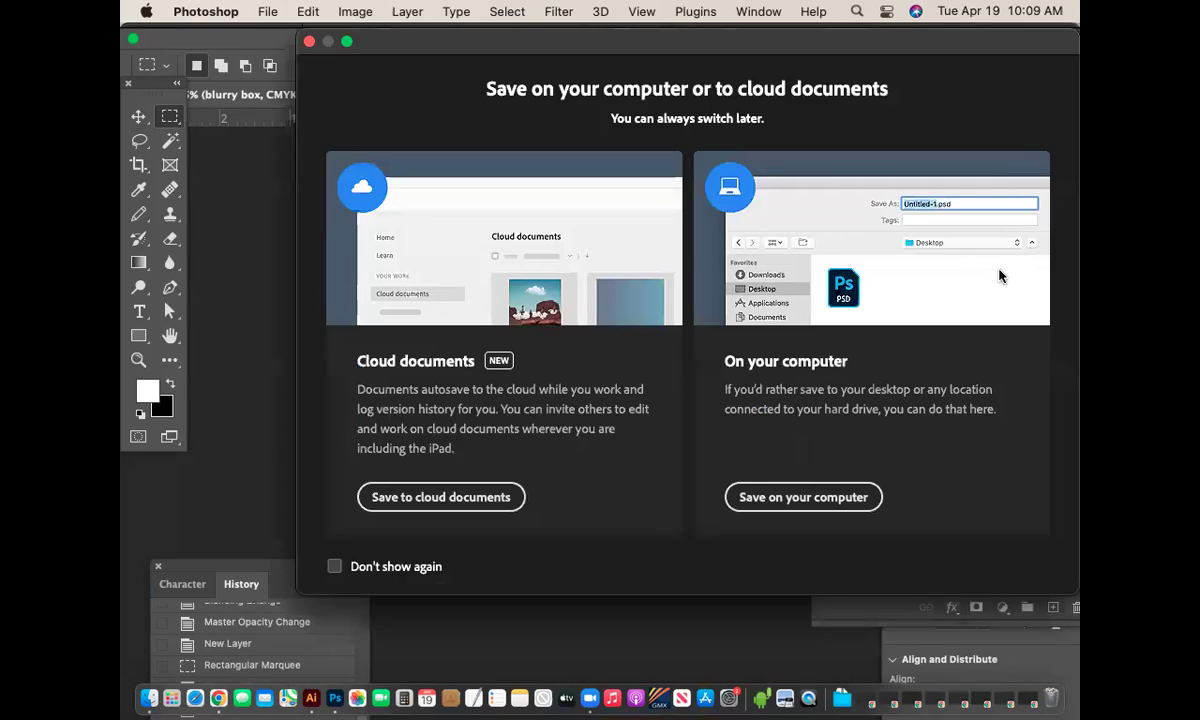
pyautogui.click(815, 492)
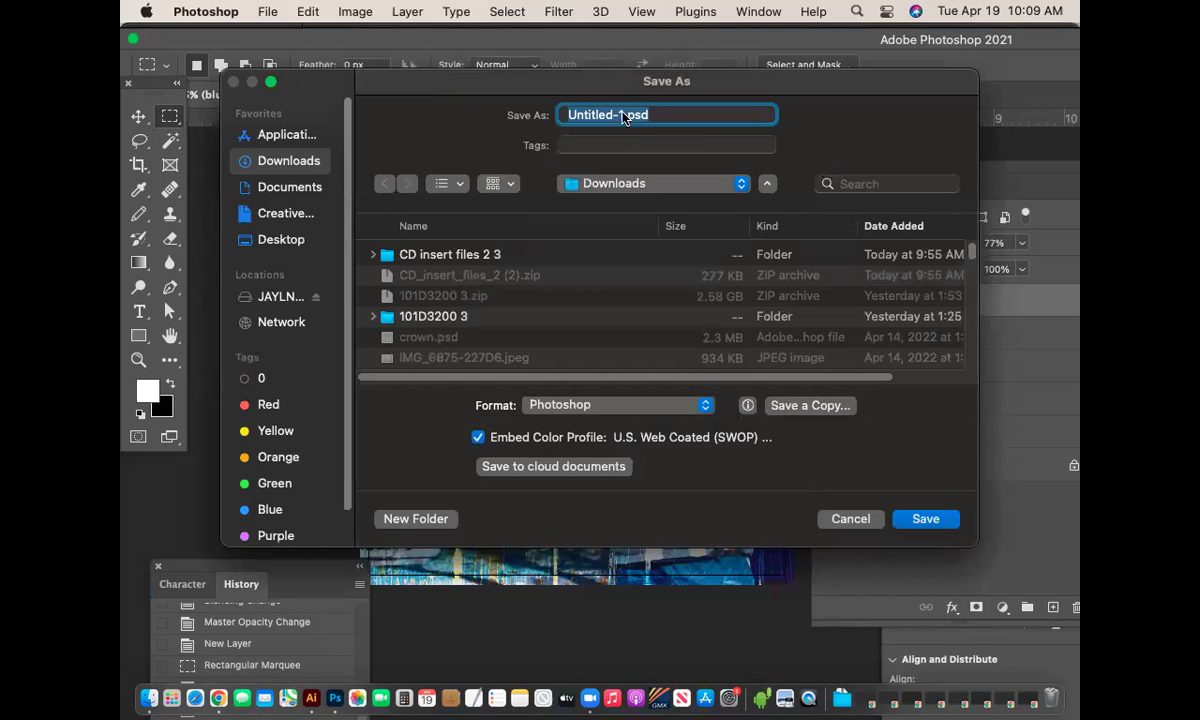
pyautogui.write('back')
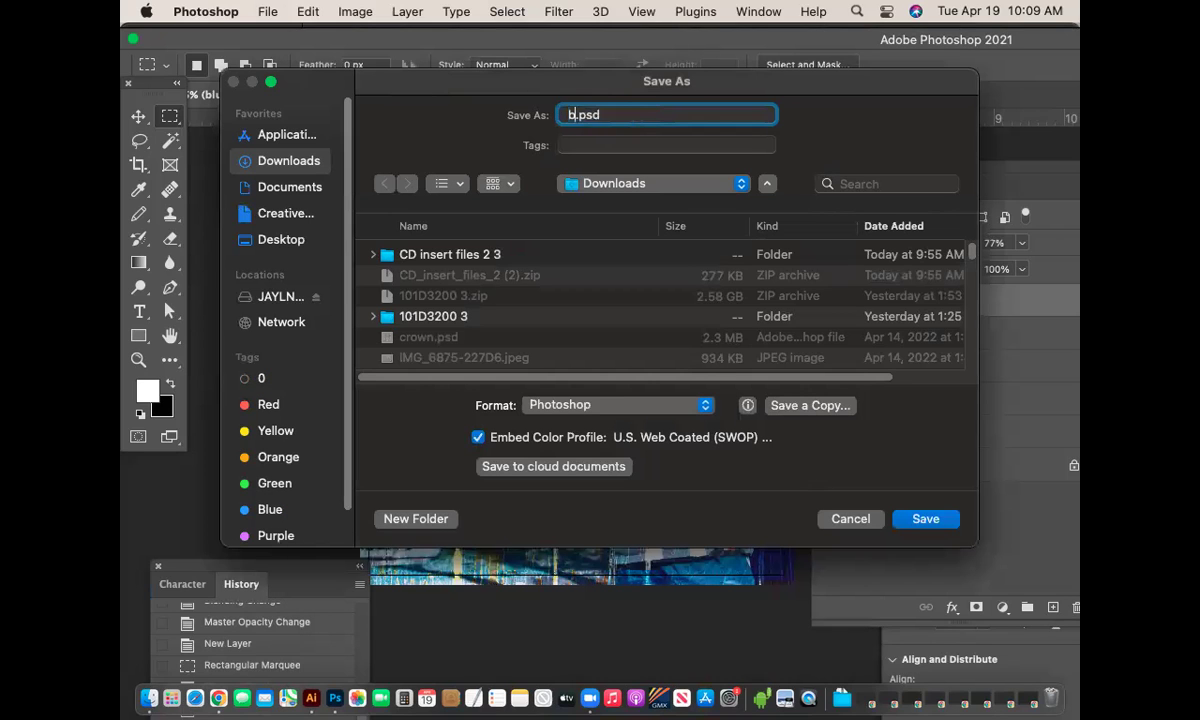
pyautogui.write('_cover art')
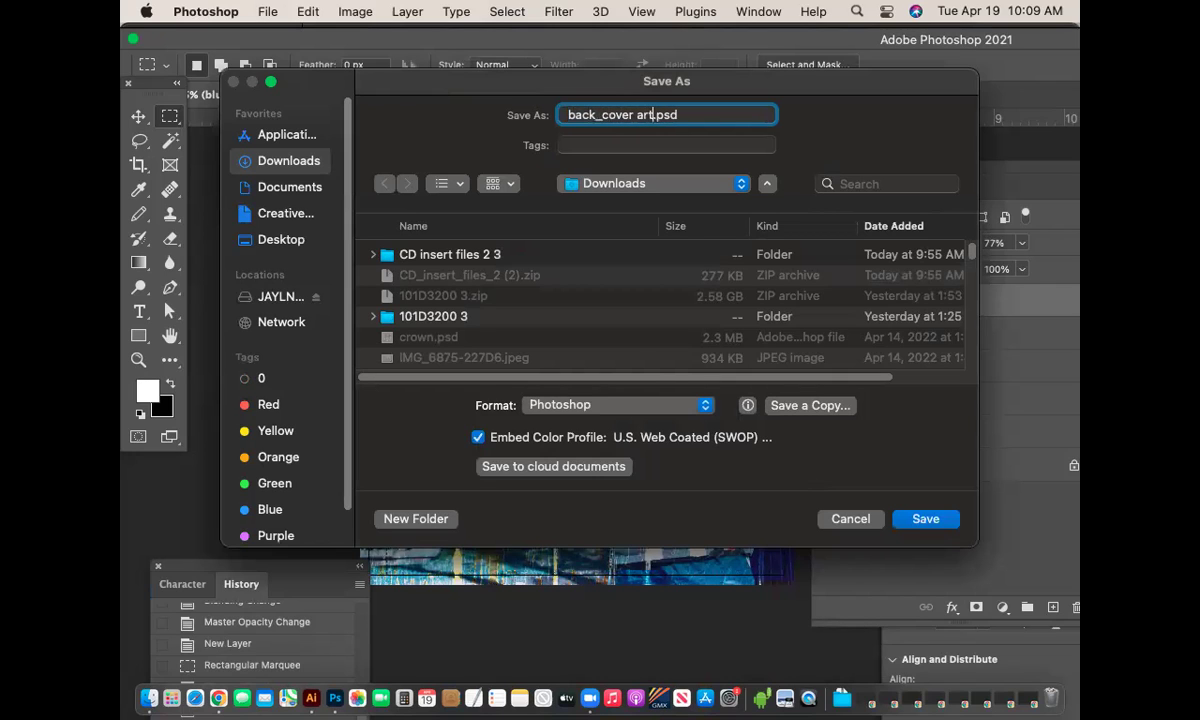
pyautogui.press('Return')
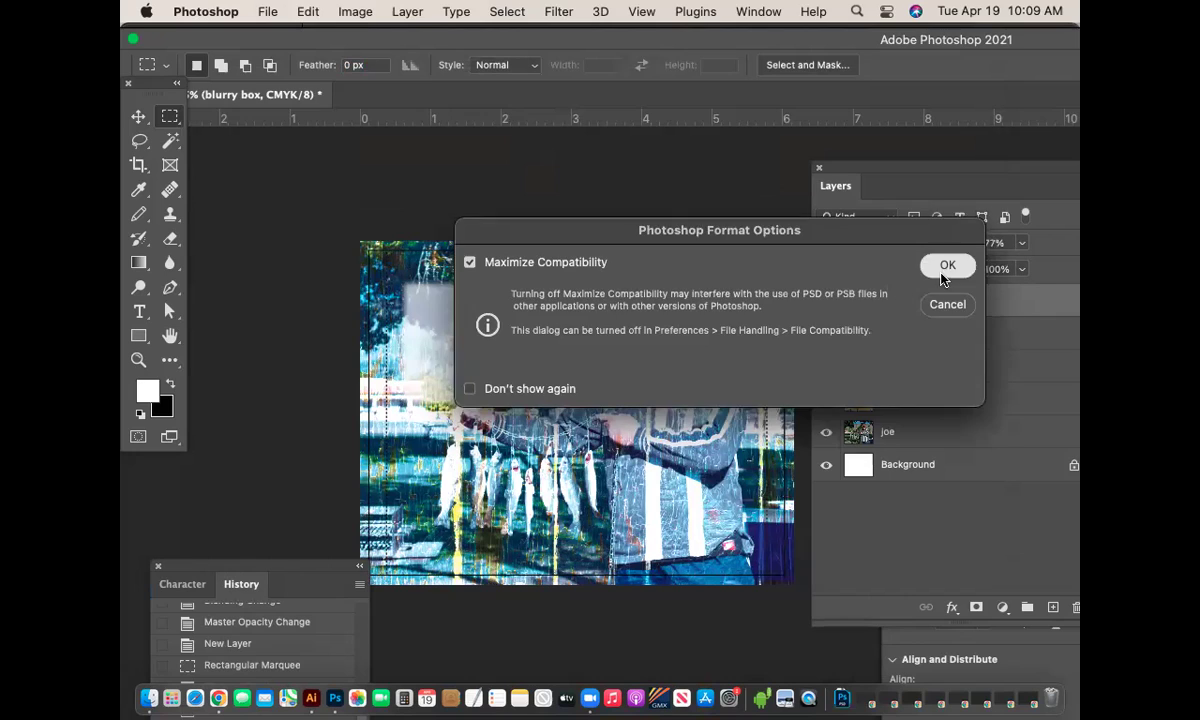
pyautogui.click(938, 268)
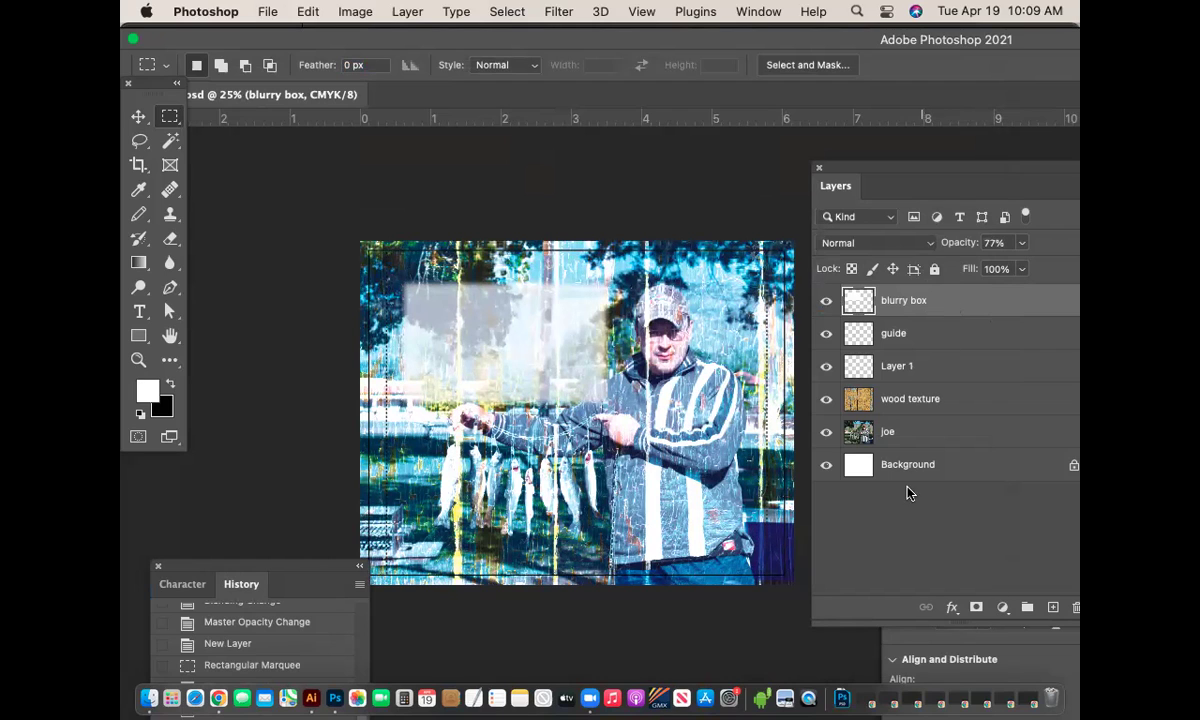
# Switch to Illustrator, bring up the back tray_inside.ai document, and delete the copied black tray outline rectangles beside the artboard.
pyautogui.click(311, 699)
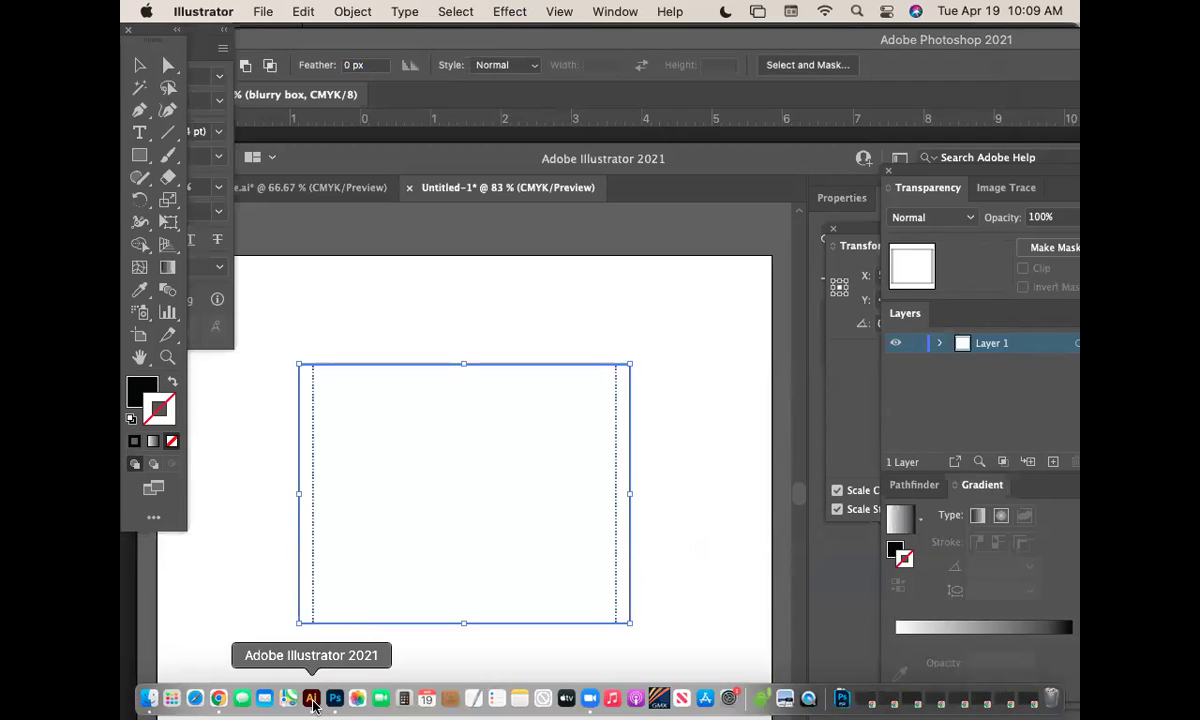
pyautogui.moveTo(592, 184); pyautogui.dragTo(820, 117)
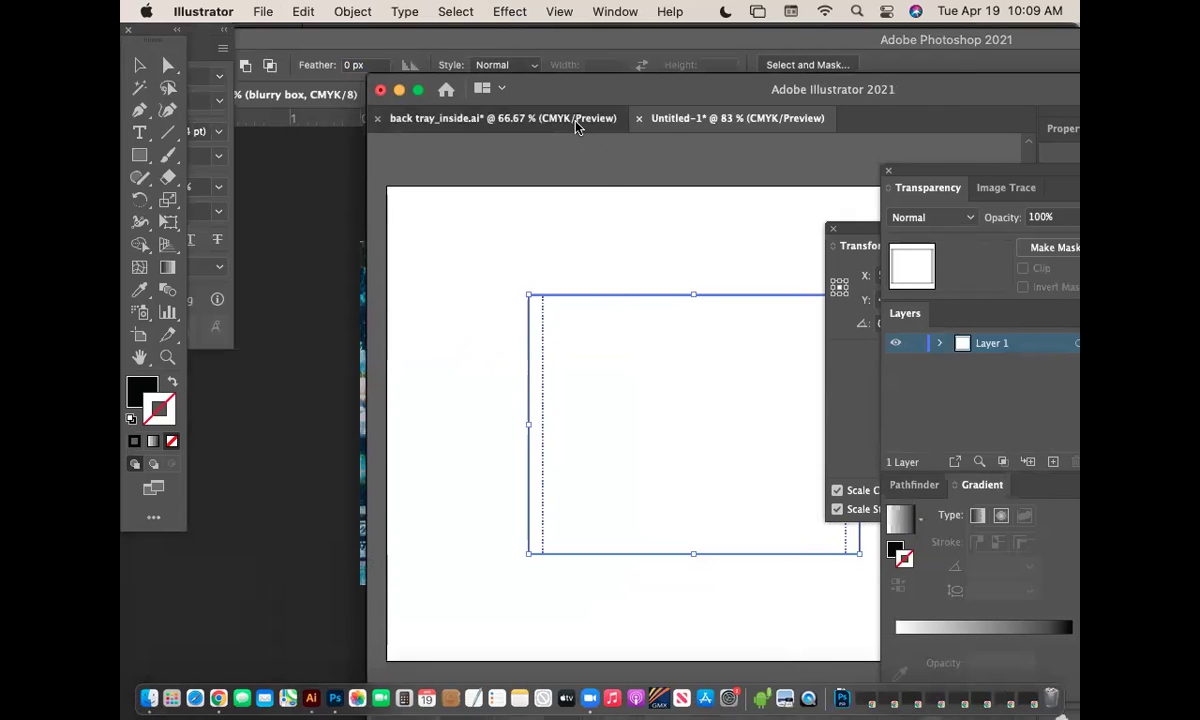
pyautogui.click(541, 119)
pyautogui.moveTo(649, 357); pyautogui.dragTo(553, 398)
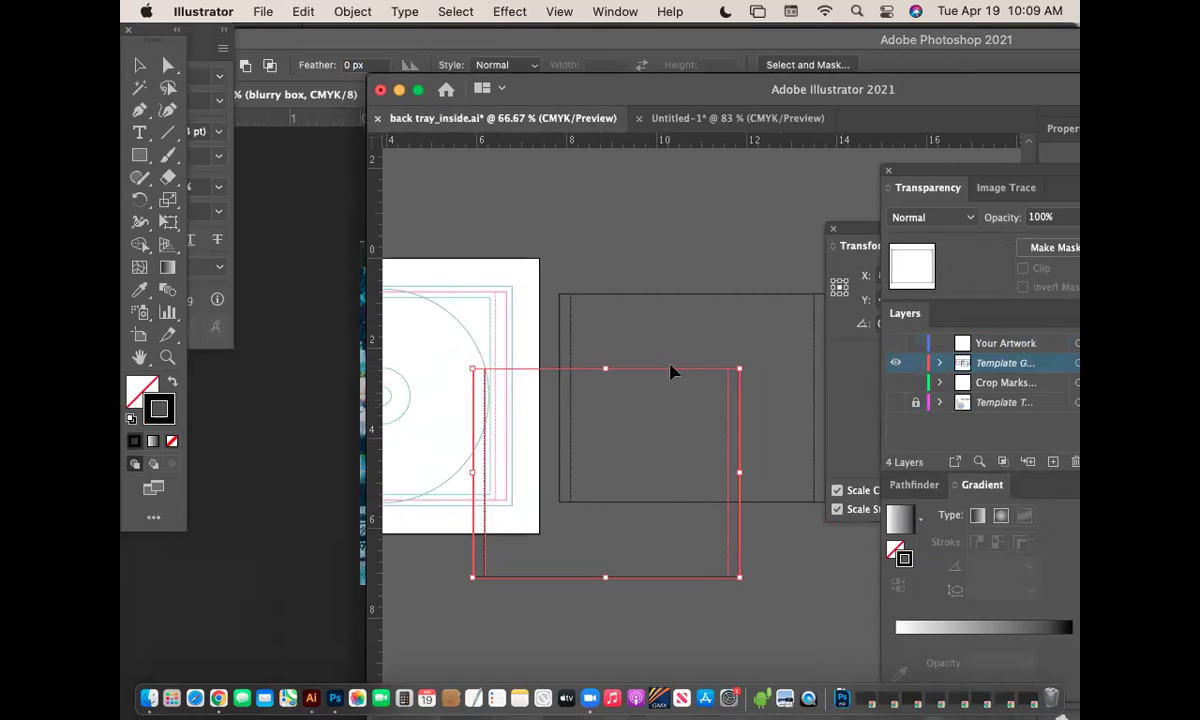
pyautogui.moveTo(774, 528); pyautogui.dragTo(605, 230)
pyautogui.press('Delete')
# Delete the leftover black dashed lines over and beside the artboard, and make the Your Artwork layer visible and active.
pyautogui.click(1000, 345)
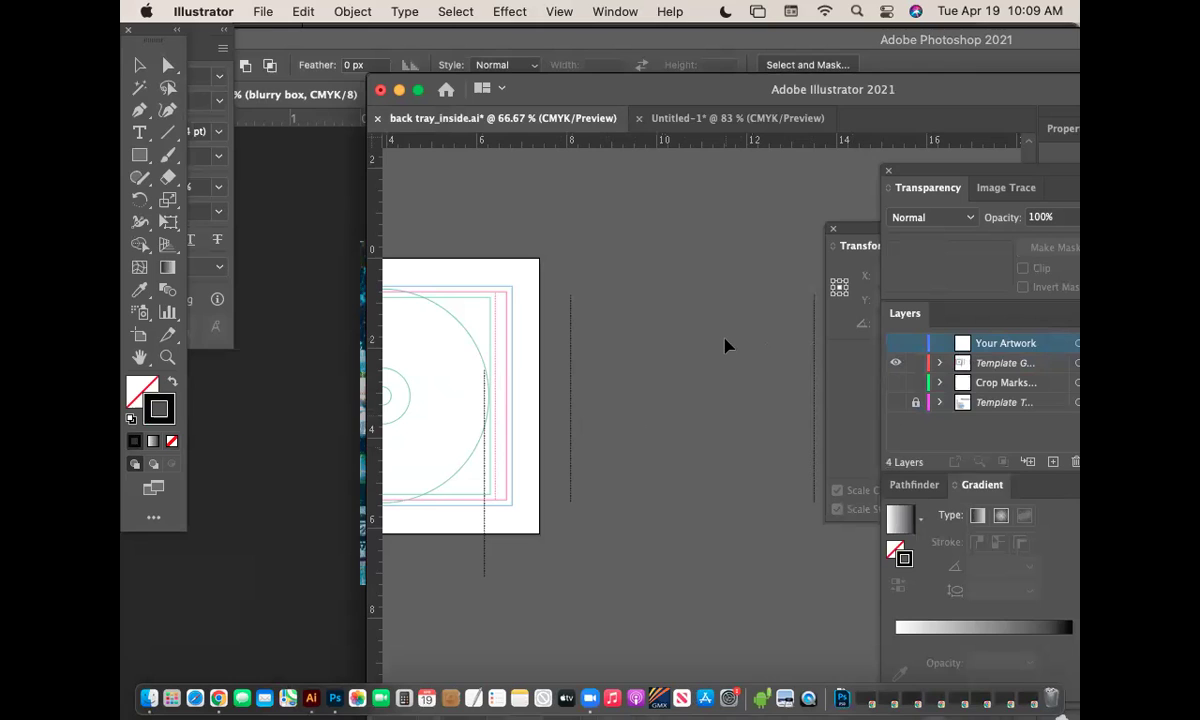
pyautogui.moveTo(880, 89); pyautogui.dragTo(777, 84)
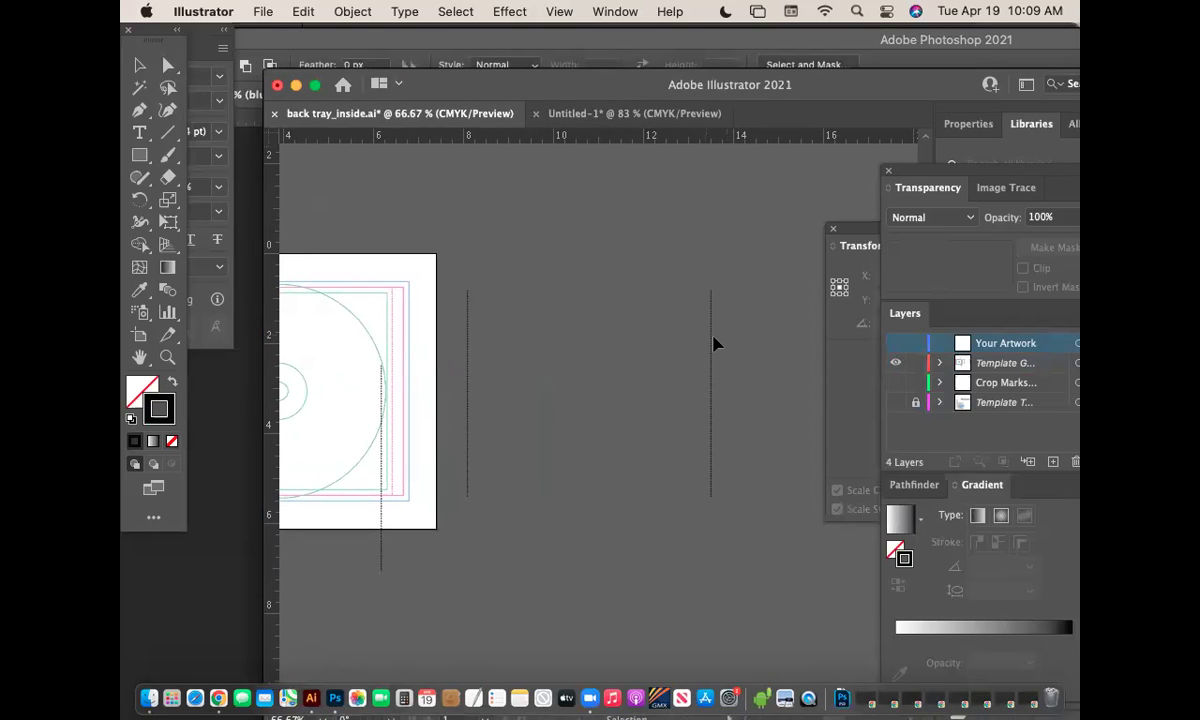
pyautogui.click(712, 346)
pyautogui.press('Delete')
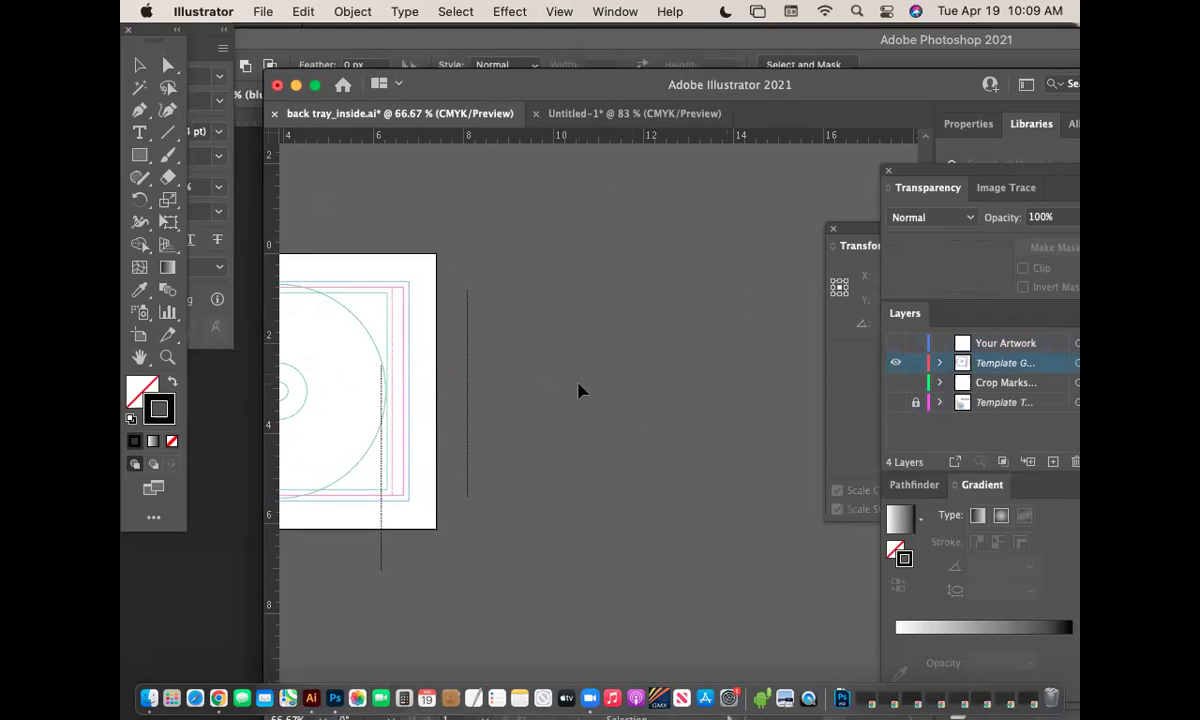
pyautogui.moveTo(488, 439); pyautogui.dragTo(727, 403)
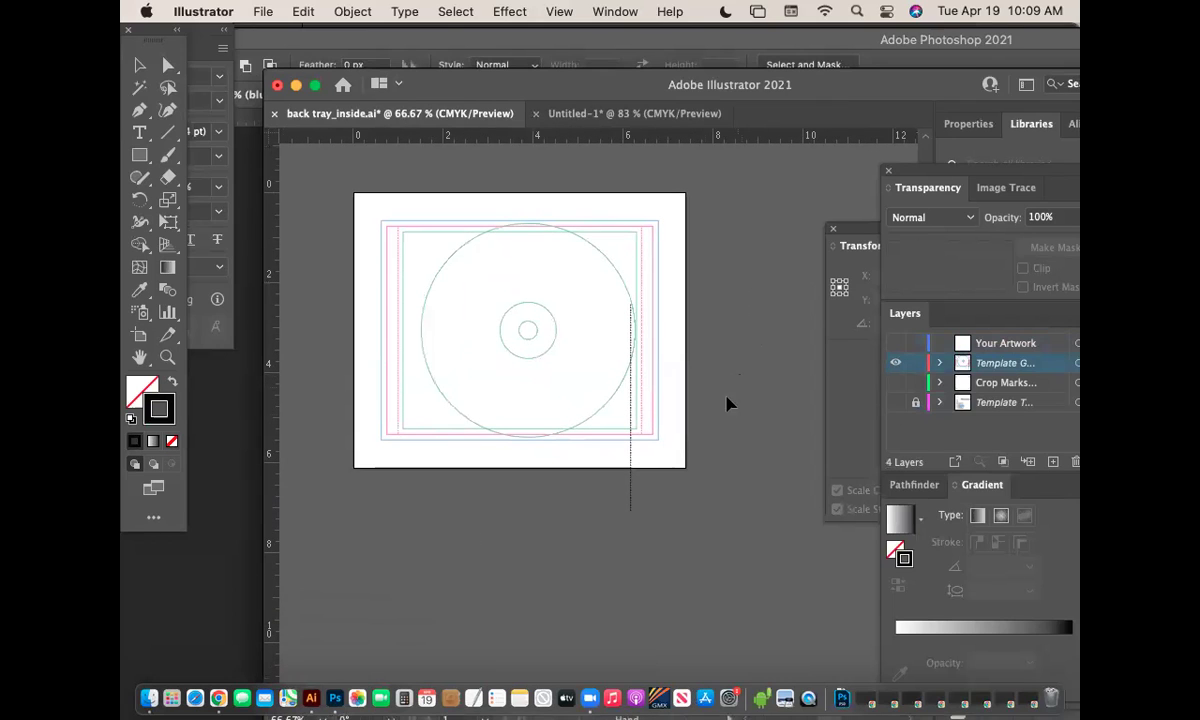
pyautogui.click(630, 484)
pyautogui.press('Delete')
pyautogui.click(925, 343)
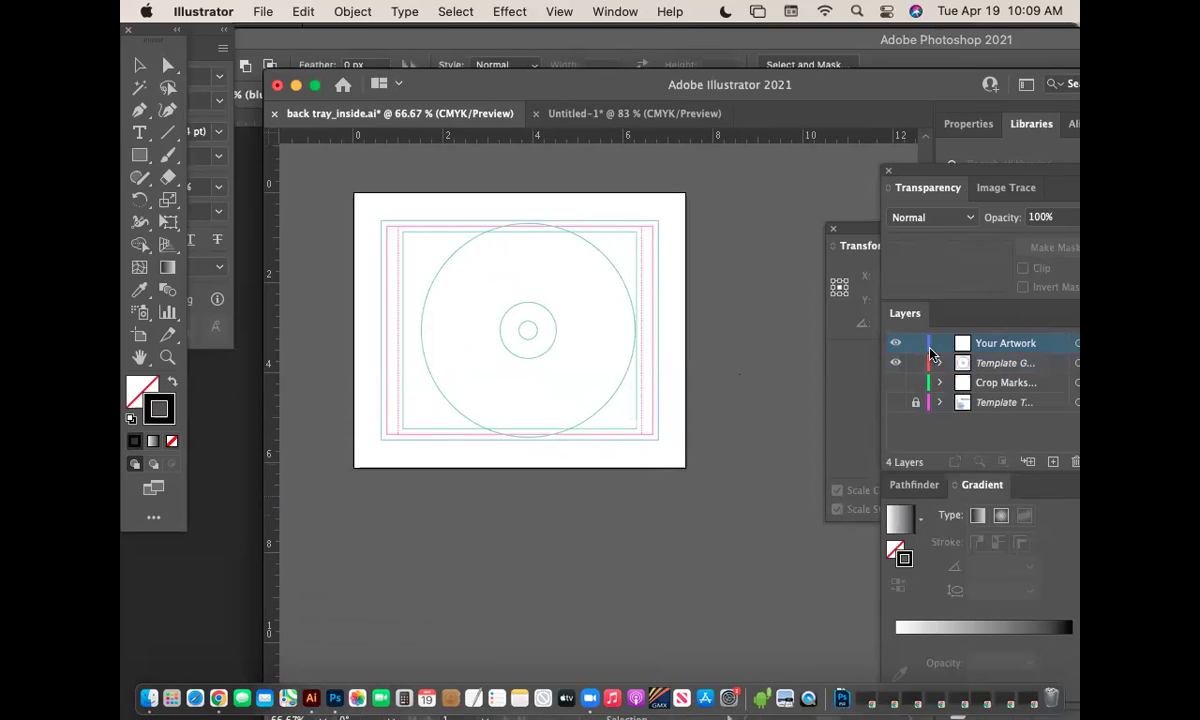
pyautogui.press('shift+super+p')
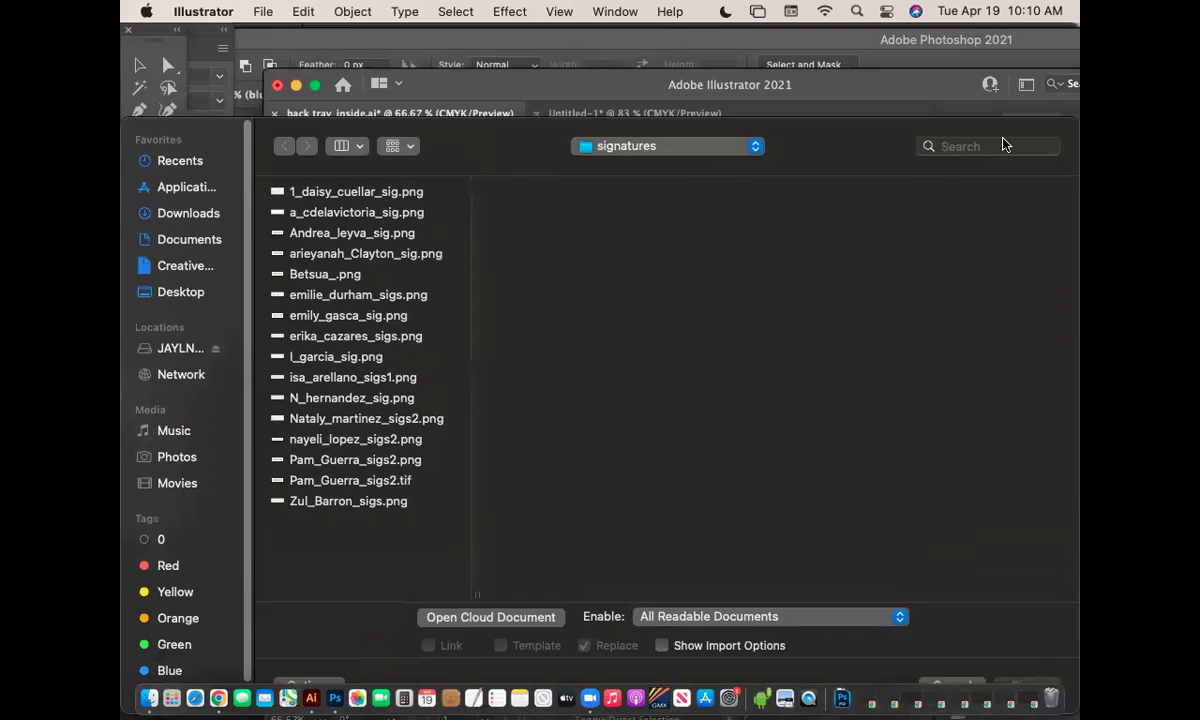
pyautogui.click(743, 152)
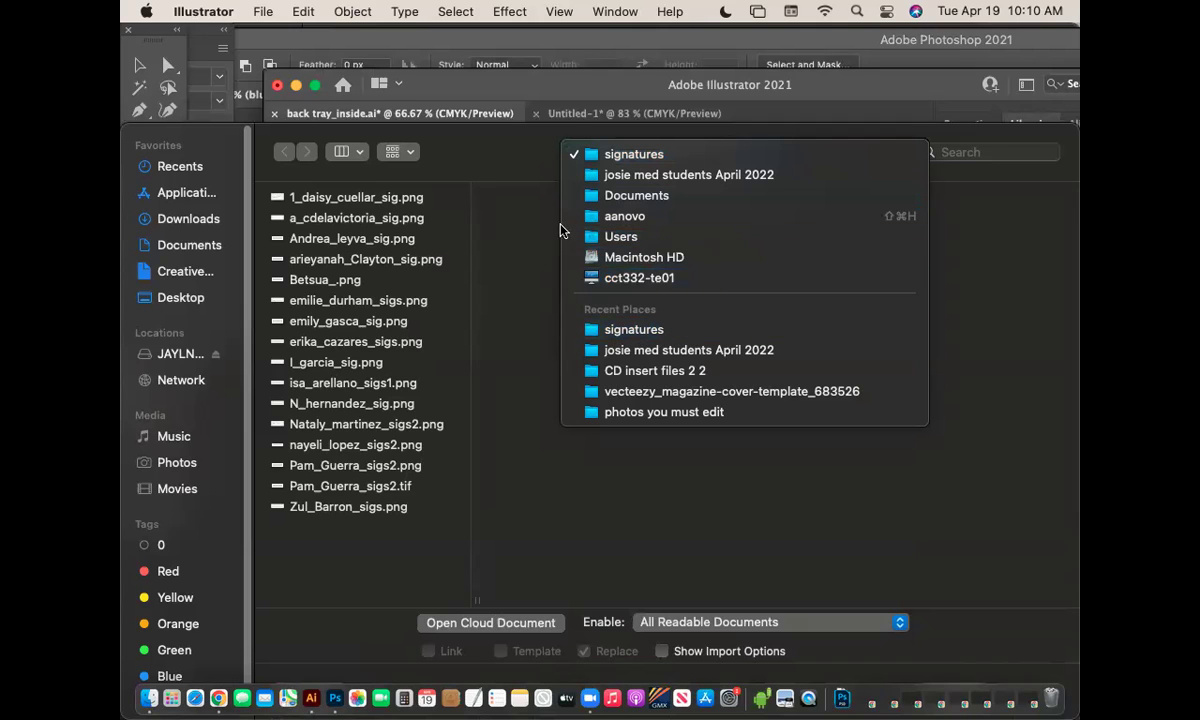
pyautogui.click(608, 196)
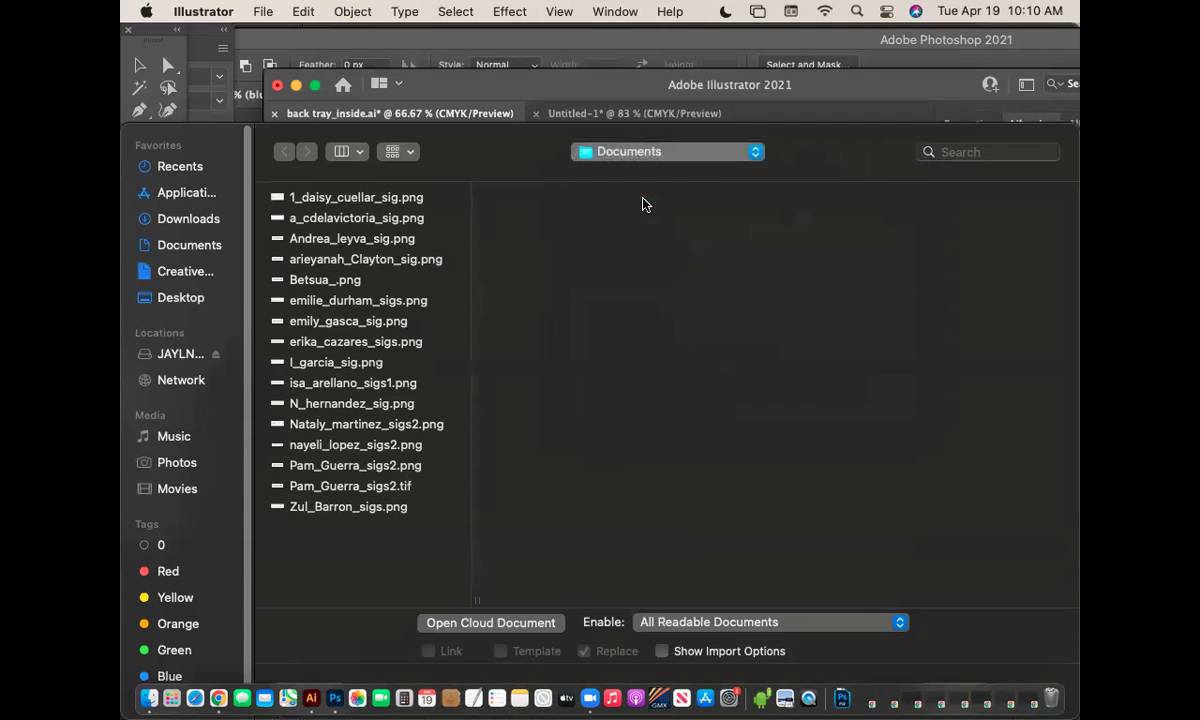
pyautogui.click(667, 155)
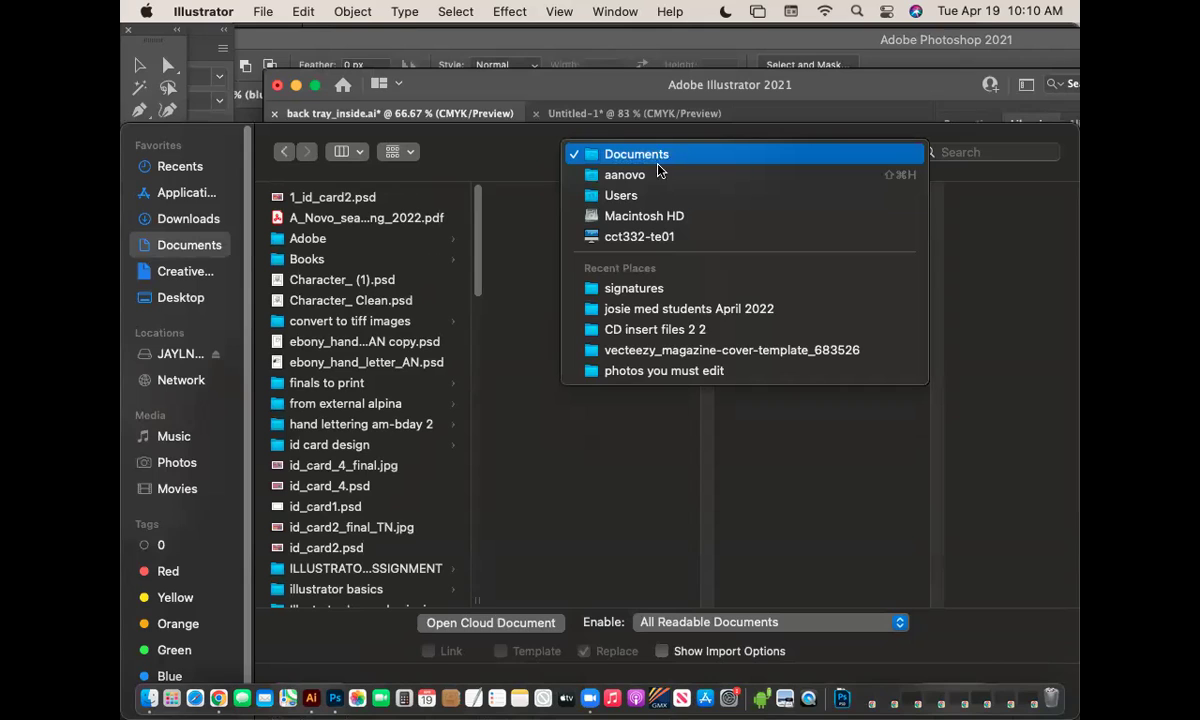
pyautogui.click(543, 286)
pyautogui.click(965, 150)
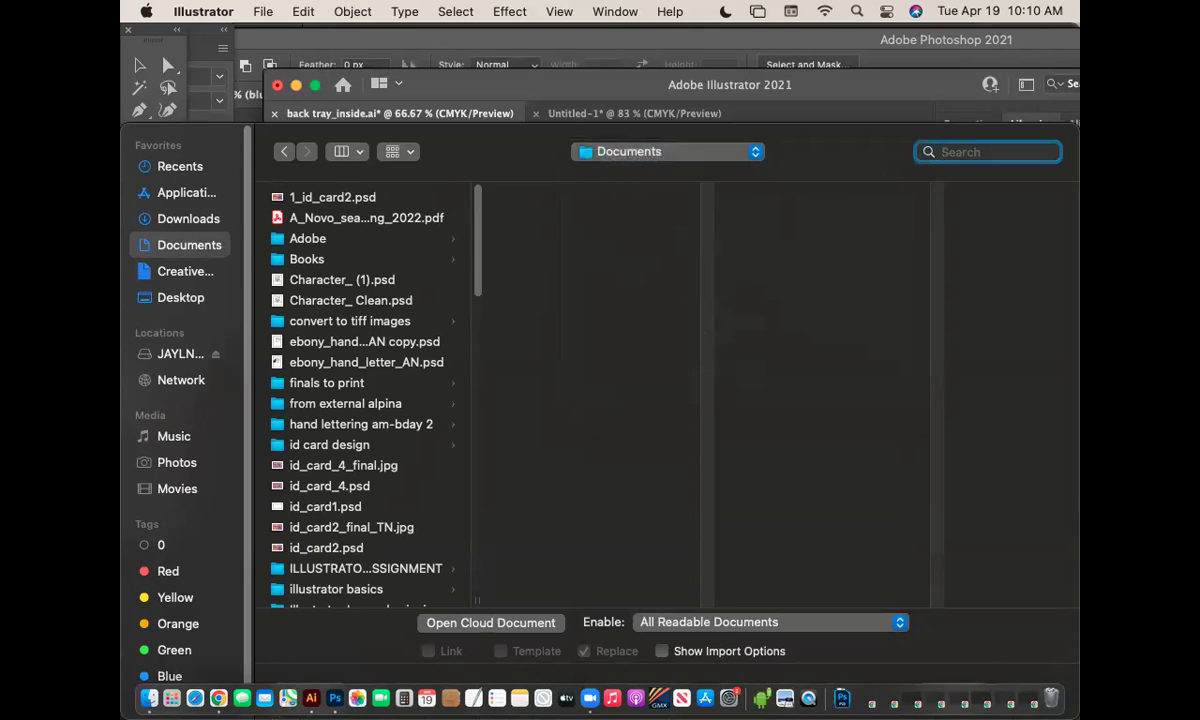
pyautogui.write('background')
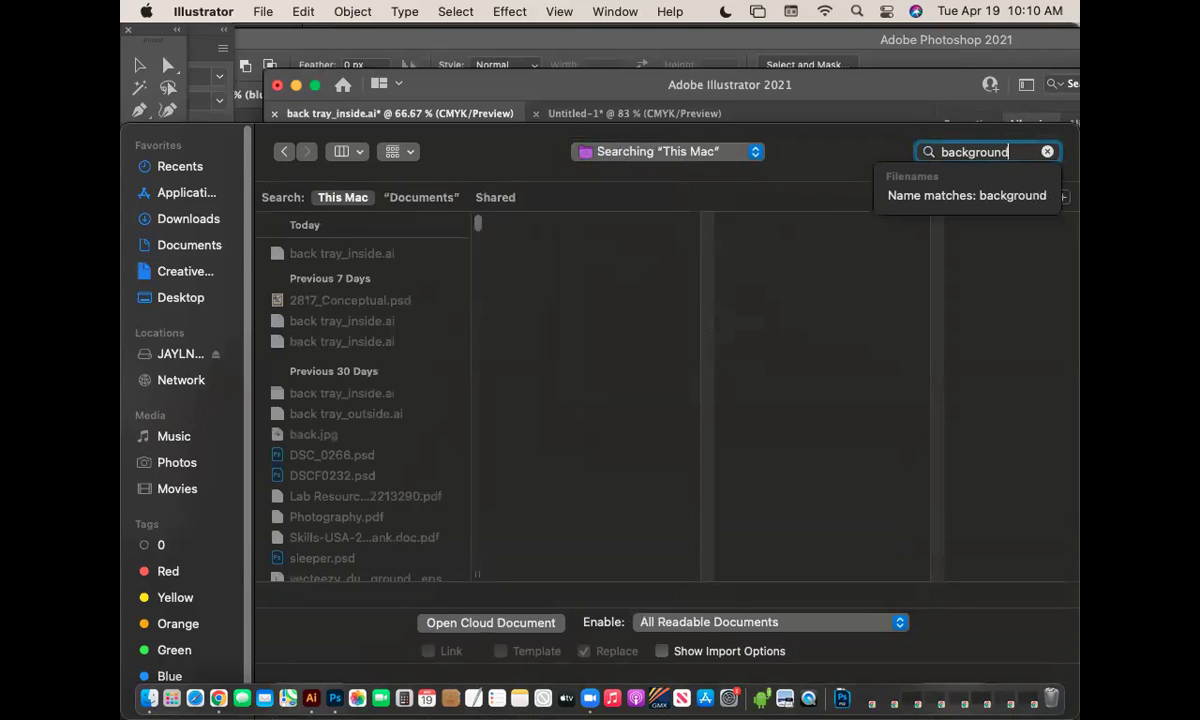
pyautogui.press('Return')
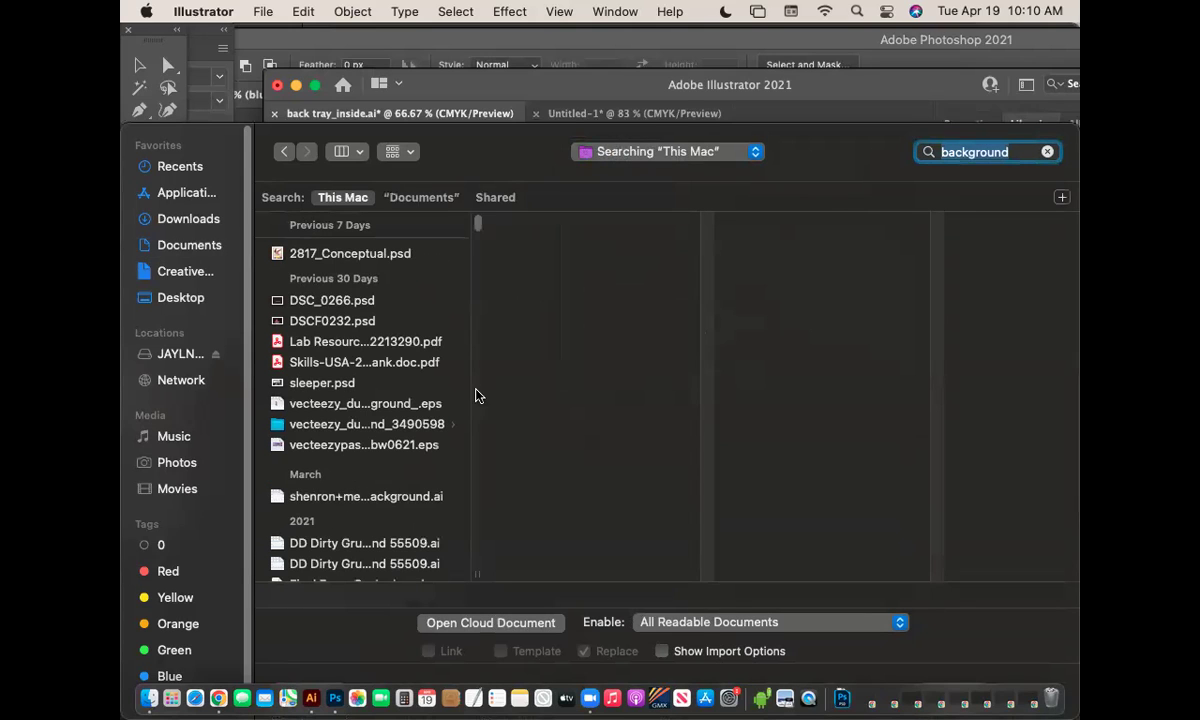
pyautogui.scroll(-10, 470, 392)
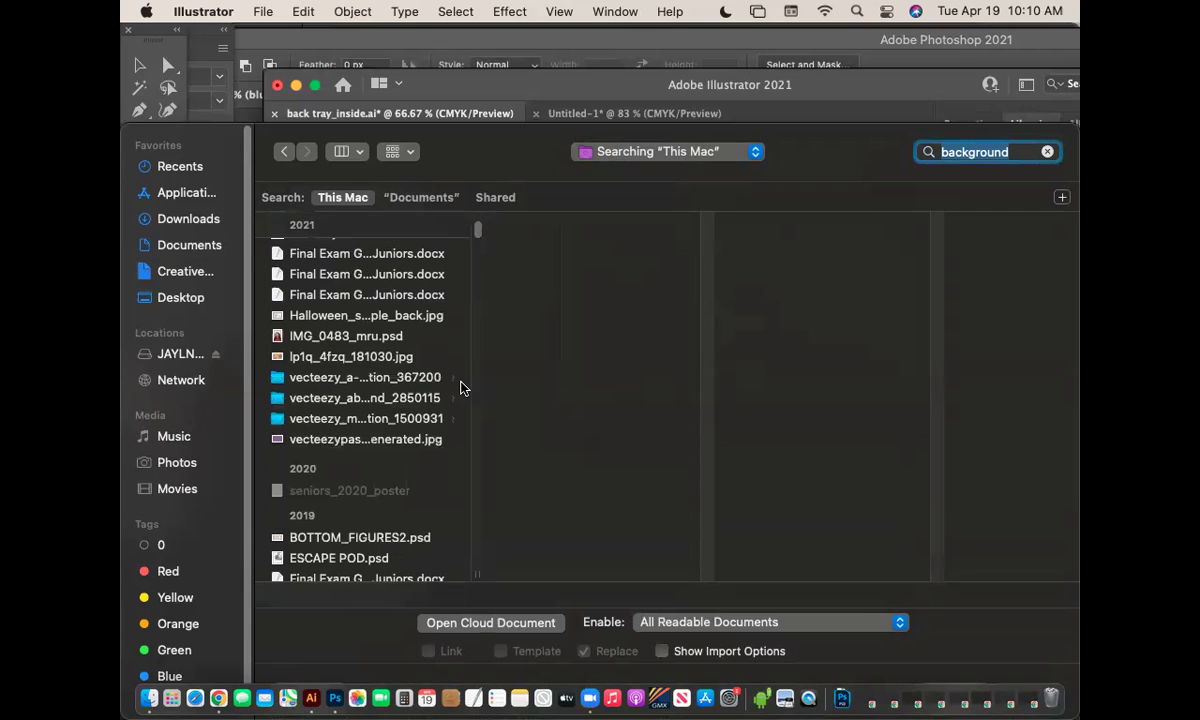
pyautogui.scroll(-15, 462, 388)
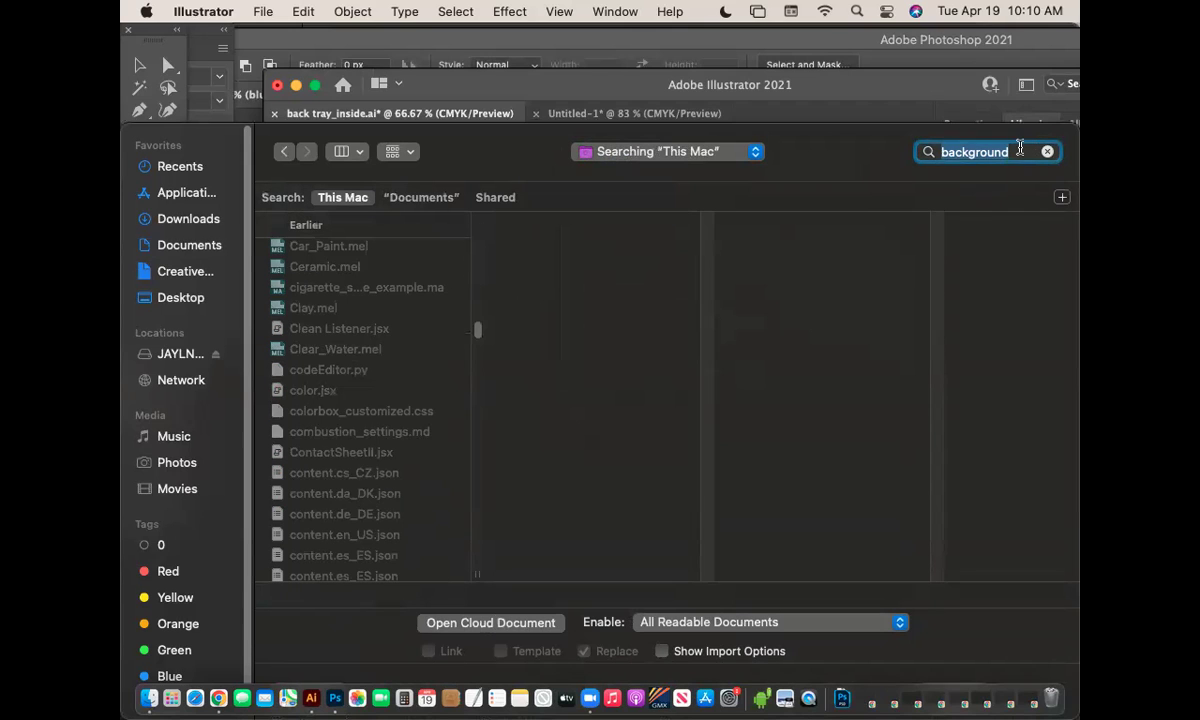
pyautogui.write('.psd')
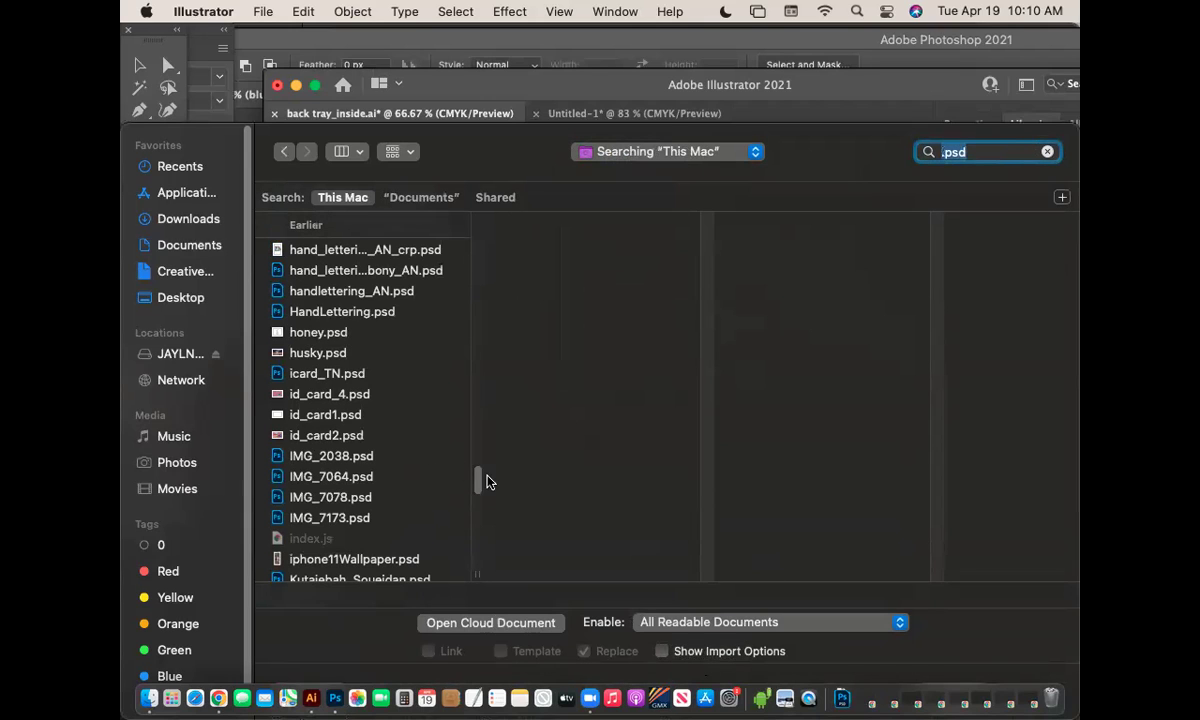
pyautogui.scroll(10, 464, 252)
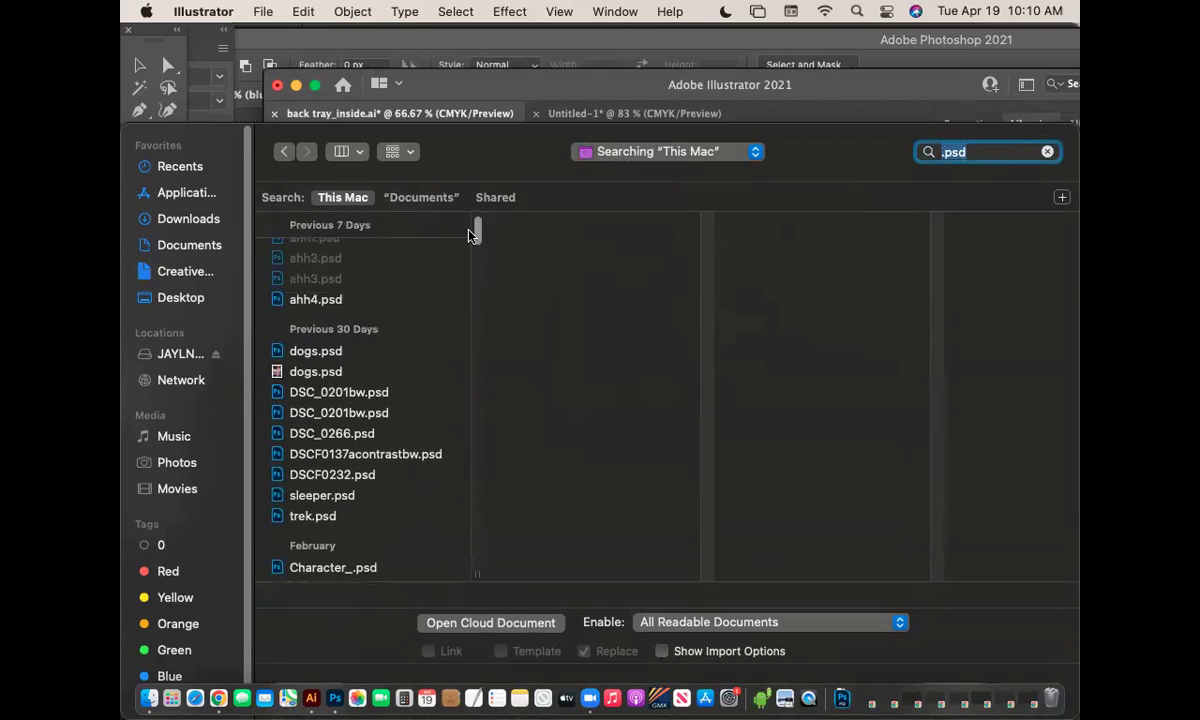
pyautogui.moveTo(476, 215); pyautogui.dragTo(481, 508)
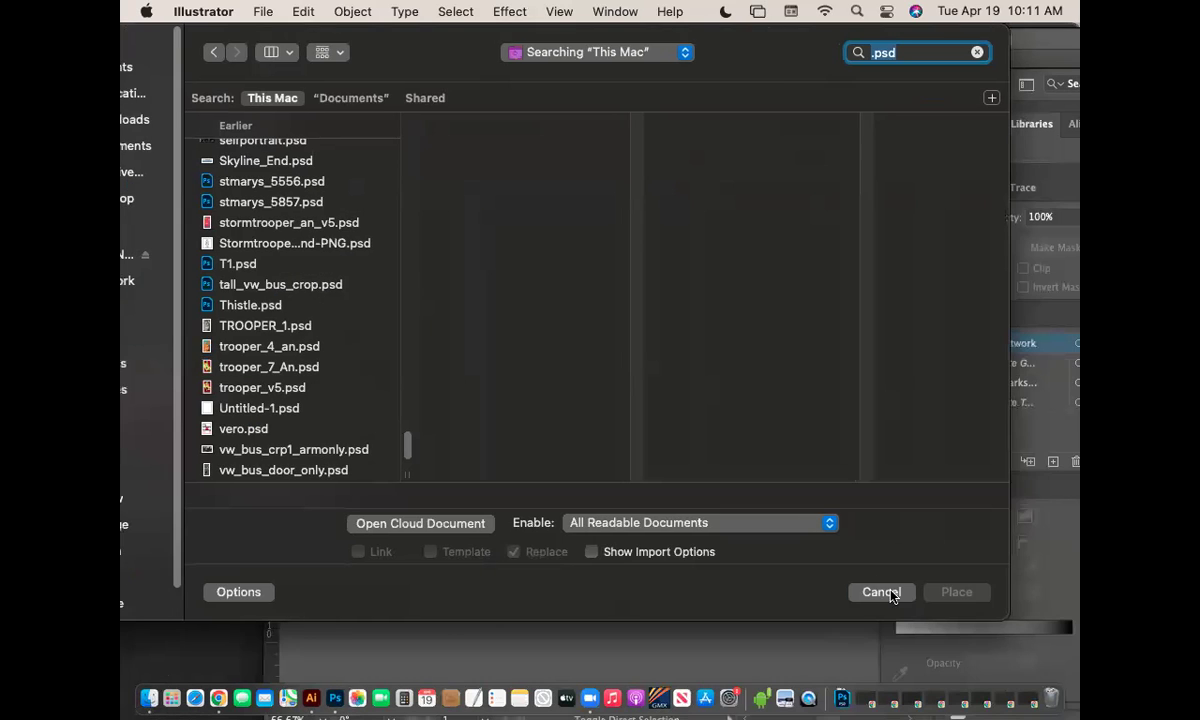
pyautogui.click(889, 593)
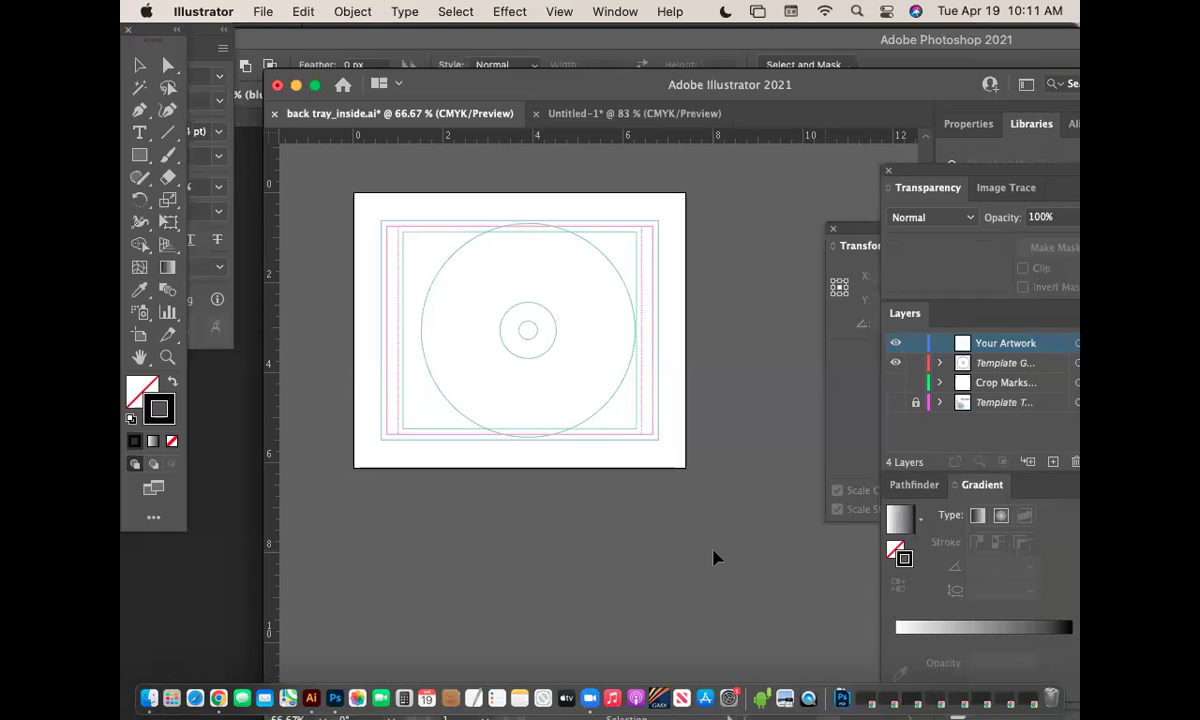
# Switch to Photoshop to check the saved artwork's file name, and return to Illustrator.
pyautogui.click(337, 700)
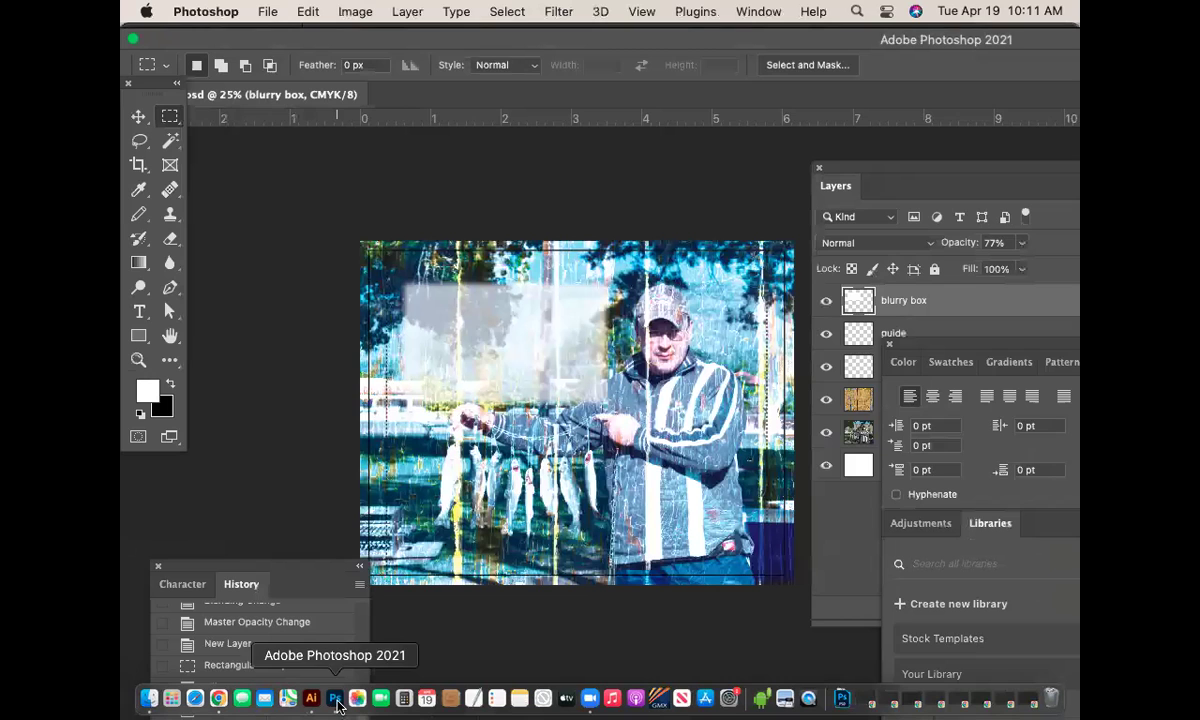
pyautogui.moveTo(475, 45); pyautogui.dragTo(460, 190)
pyautogui.click(311, 698)
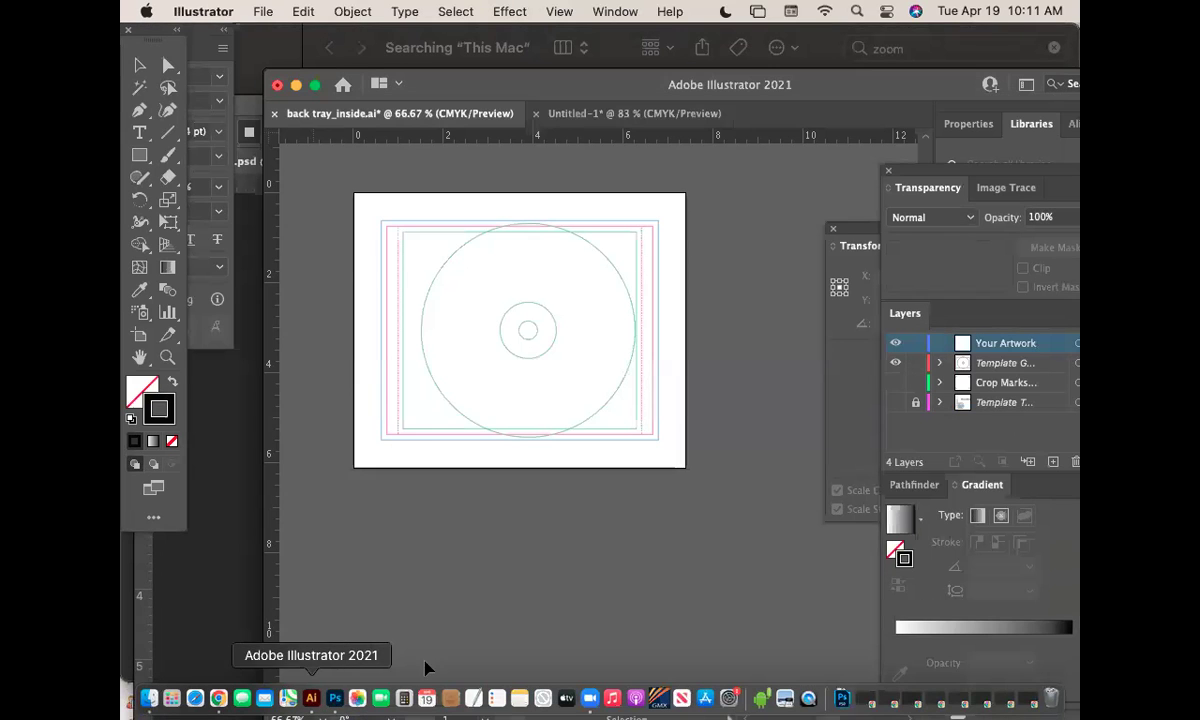
# Start placing a file on the Your Artwork layer and search This Mac for "back cover", looking through the matches.
pyautogui.press('super+shift+p')
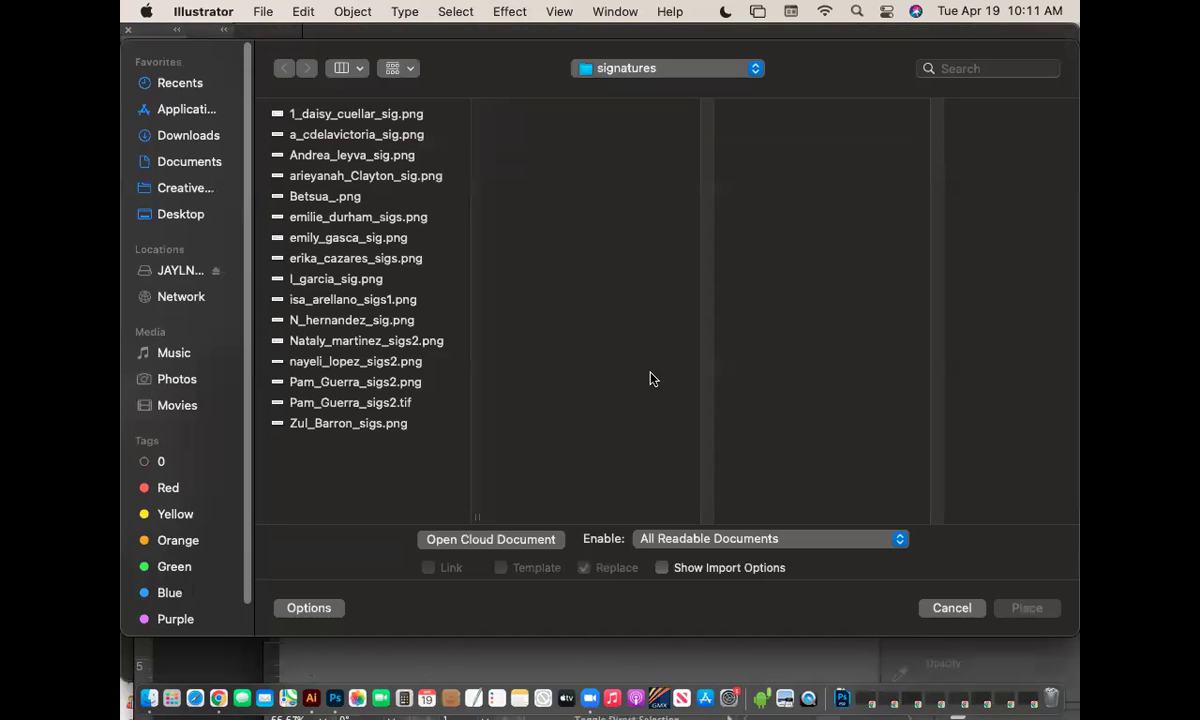
pyautogui.click(988, 68)
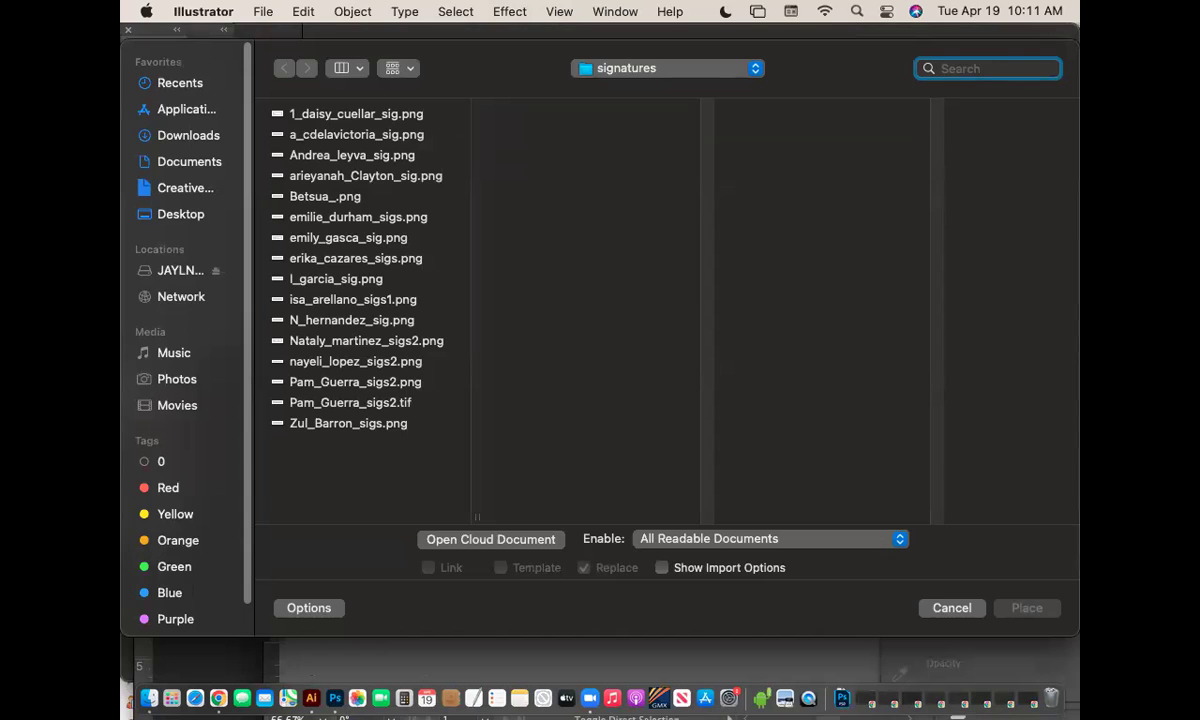
pyautogui.write('back')
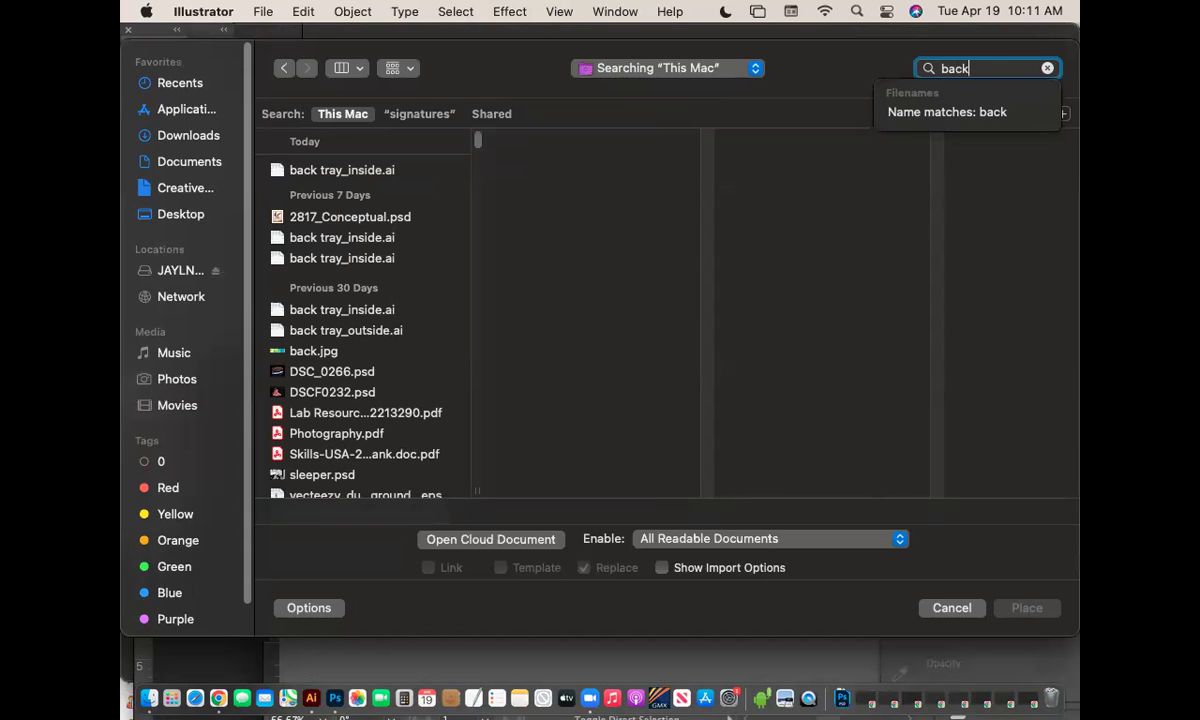
pyautogui.write('cover')
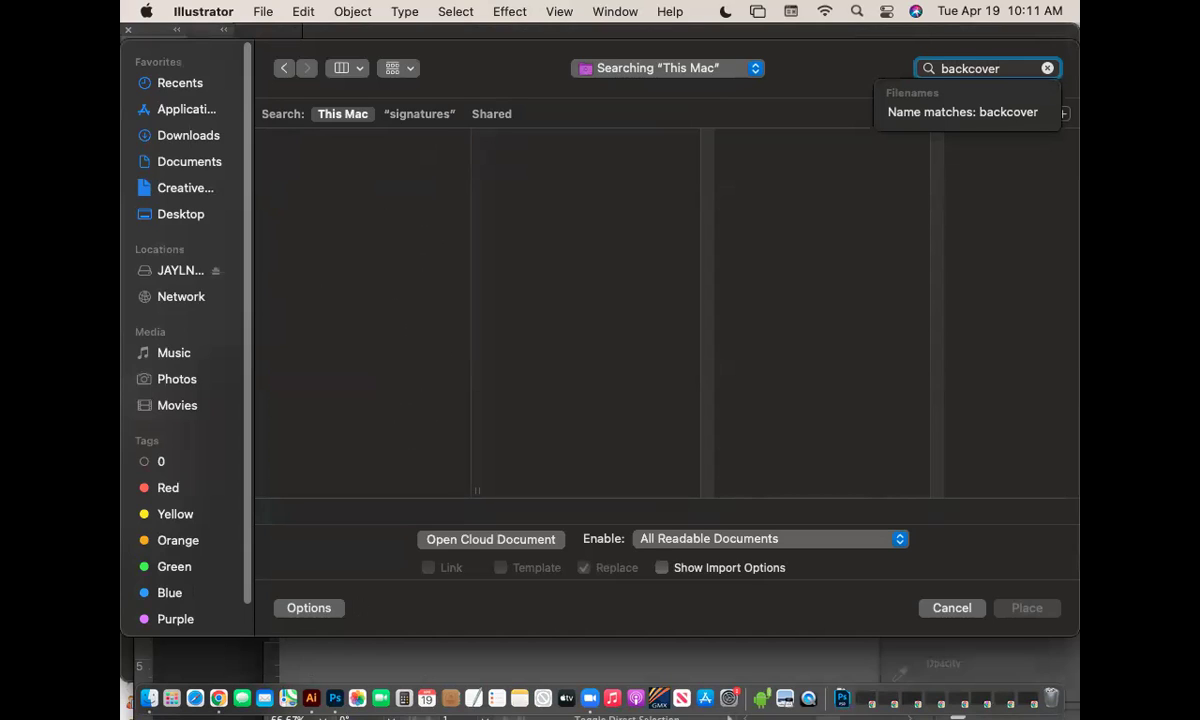
pyautogui.click(966, 68)
pyautogui.press('Down')
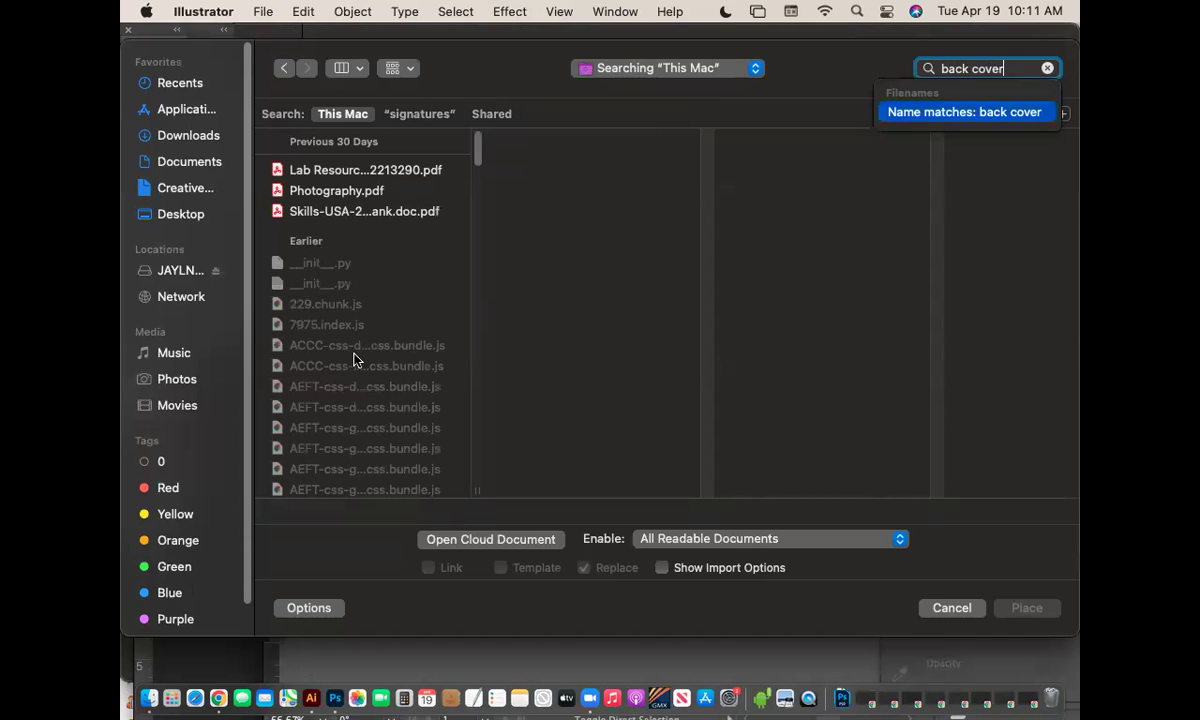
pyautogui.scroll(-15, 477, 380)
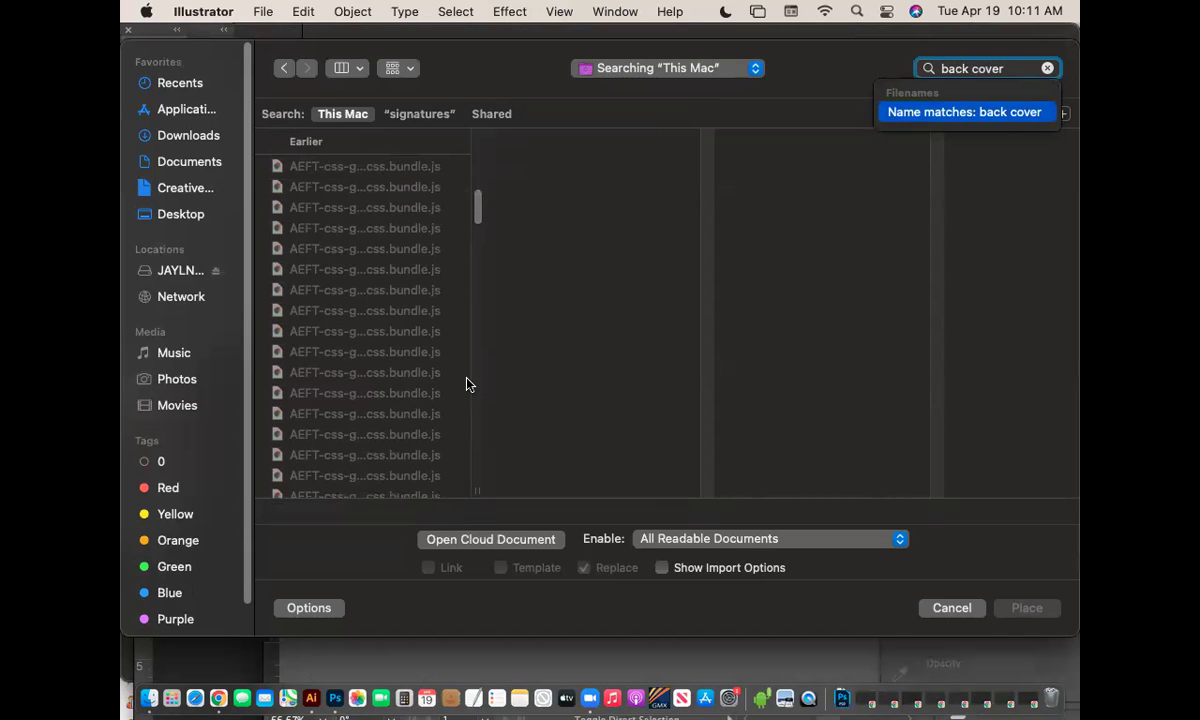
pyautogui.scroll(15, 465, 380)
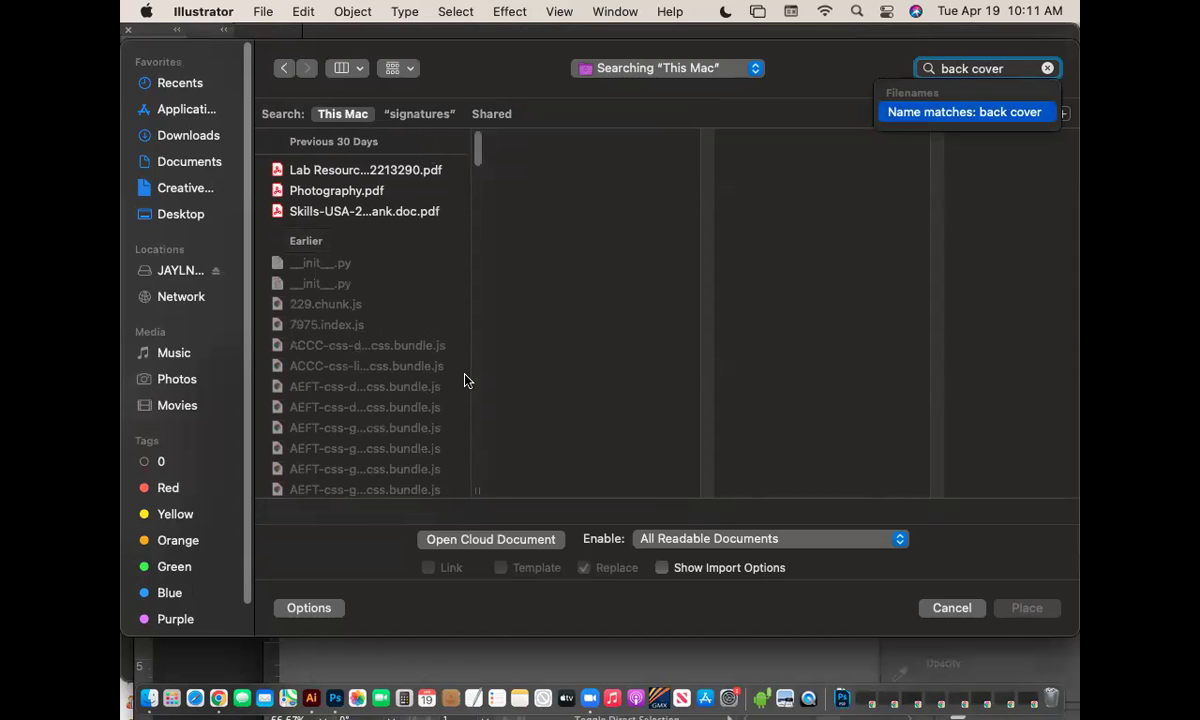
pyautogui.moveTo(483, 150); pyautogui.dragTo(455, 494)
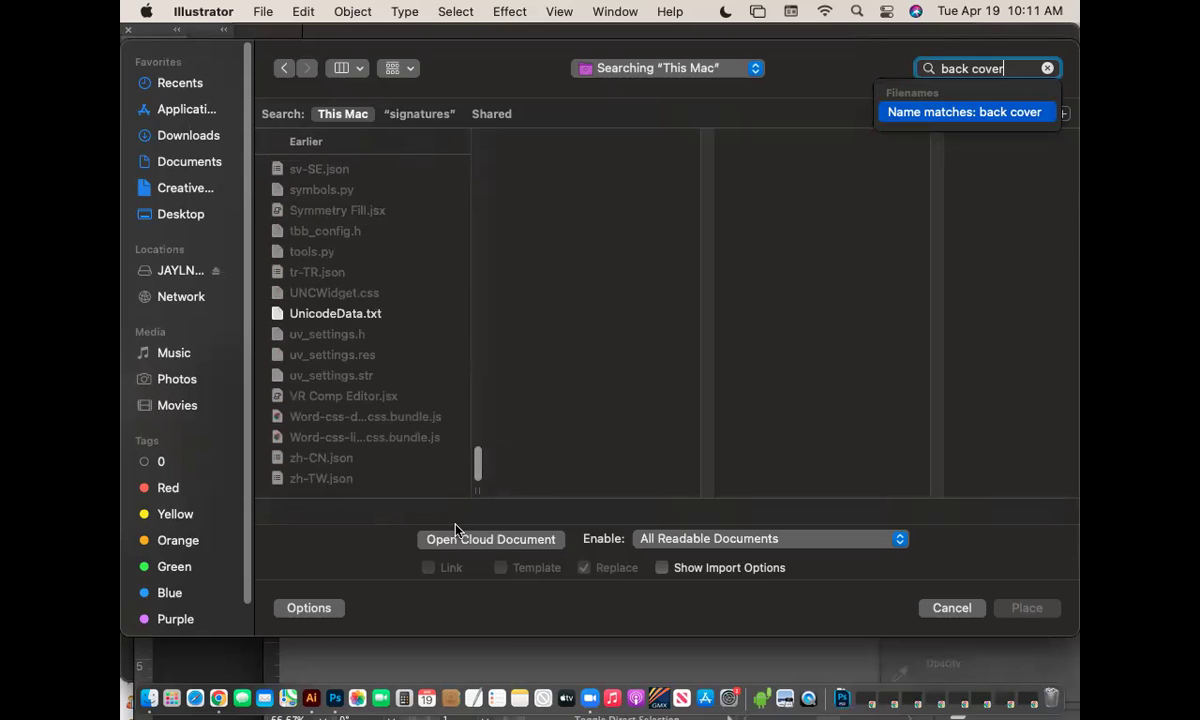
# Switch to Photoshop to check the exact file name of the saved artwork, and return to Illustrator's file selection.
pyautogui.click(331, 703)
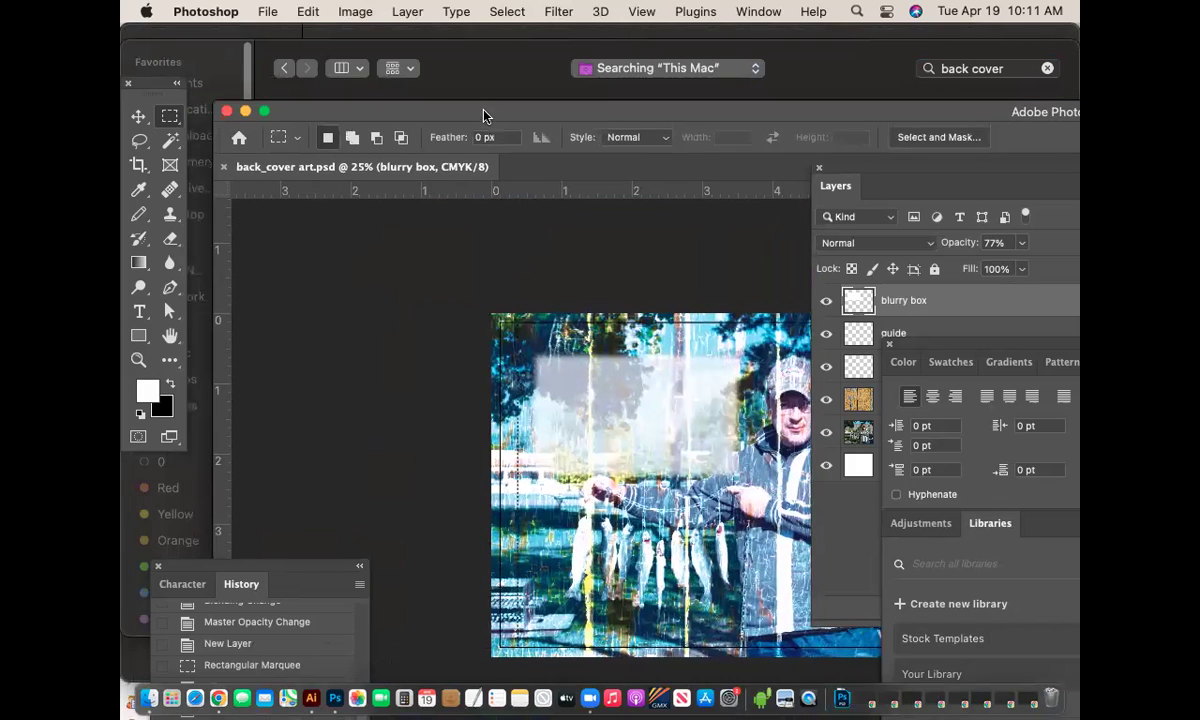
pyautogui.moveTo(483, 116); pyautogui.dragTo(475, 345)
pyautogui.click(870, 56)
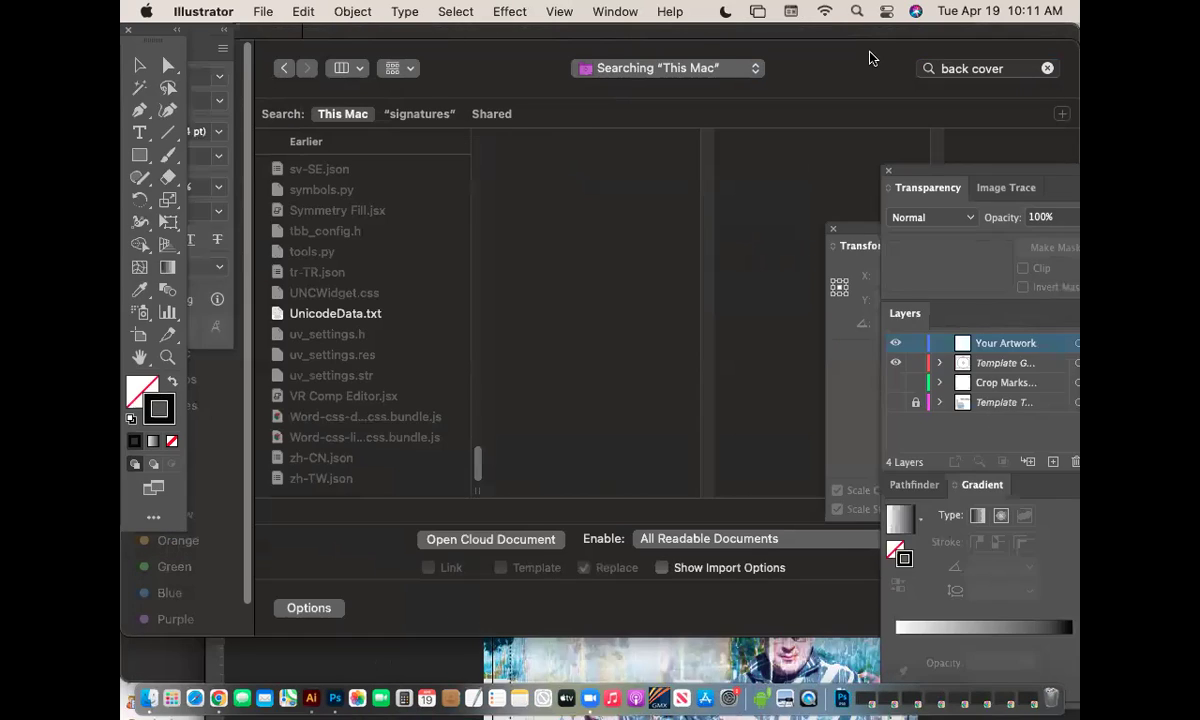
# Search for "back_cover" and place back_cover art.psd as a linked file at the artboard's upper-left corner.
pyautogui.click(975, 72)
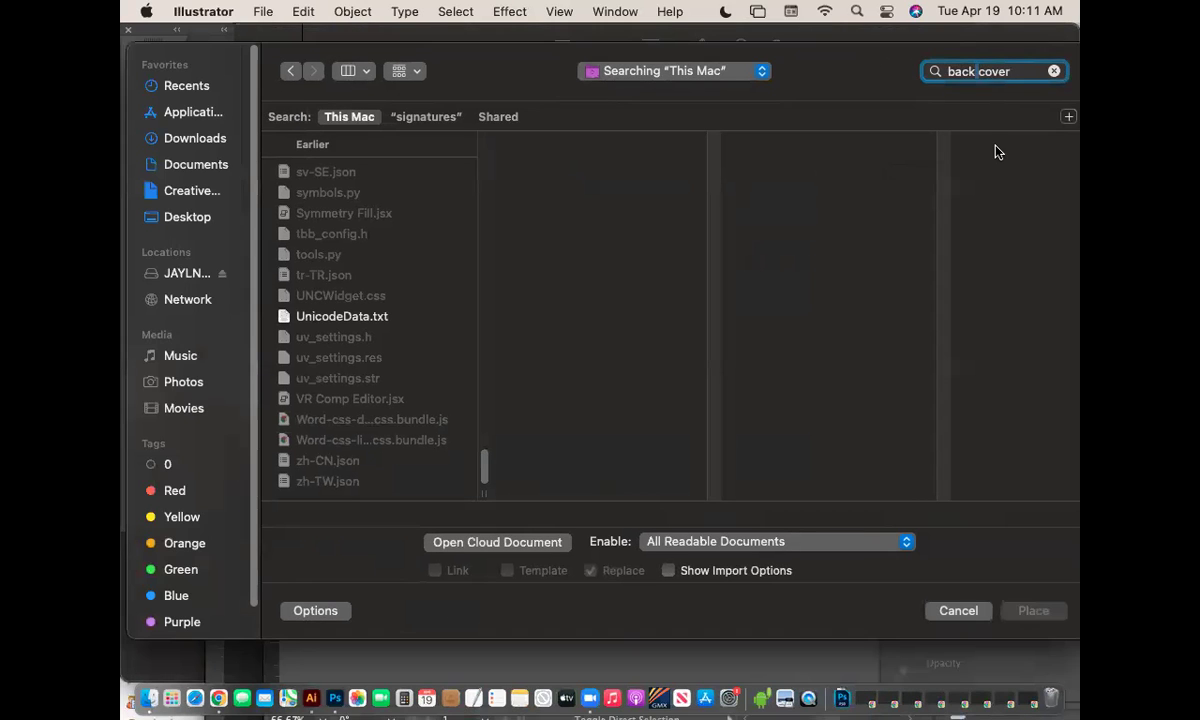
pyautogui.press('BackSpace')
pyautogui.write('_')
pyautogui.click(352, 173)
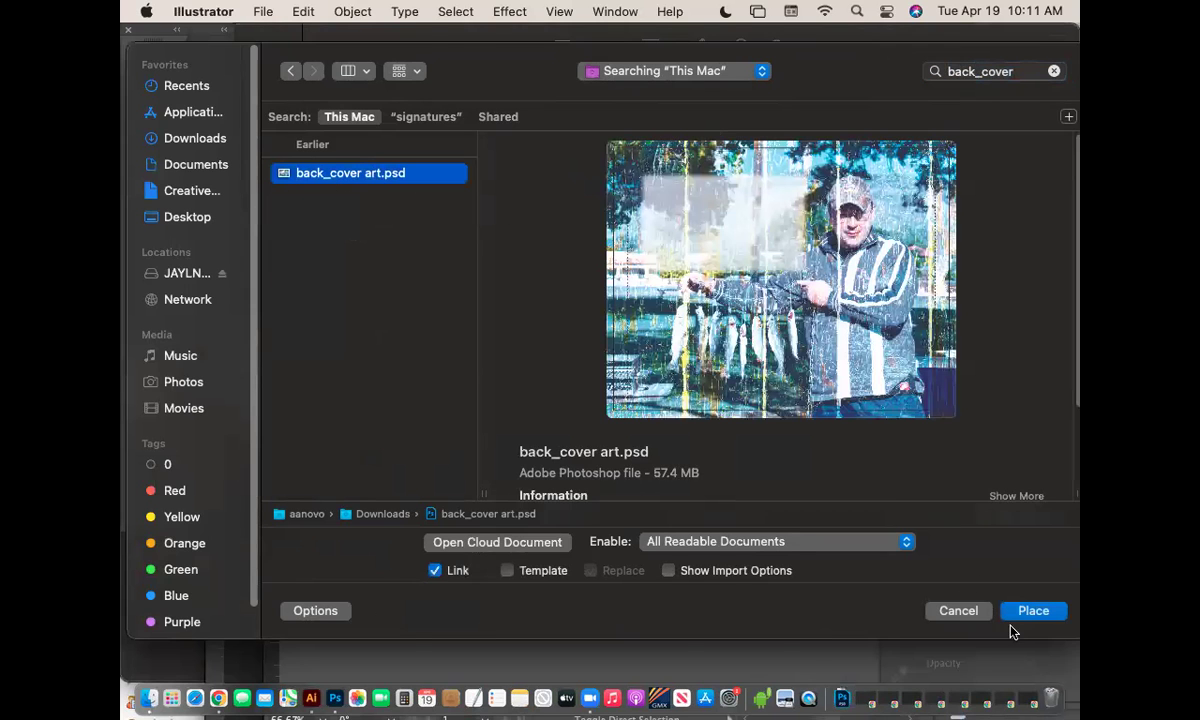
pyautogui.click(1022, 614)
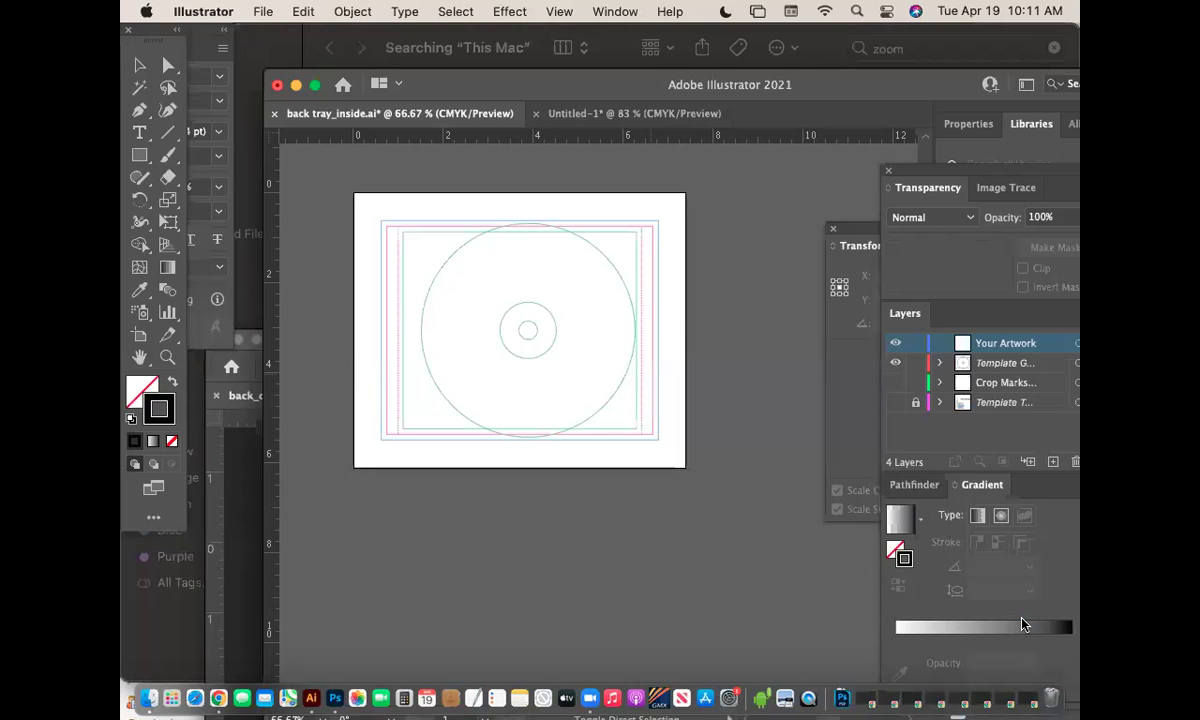
pyautogui.click(356, 185)
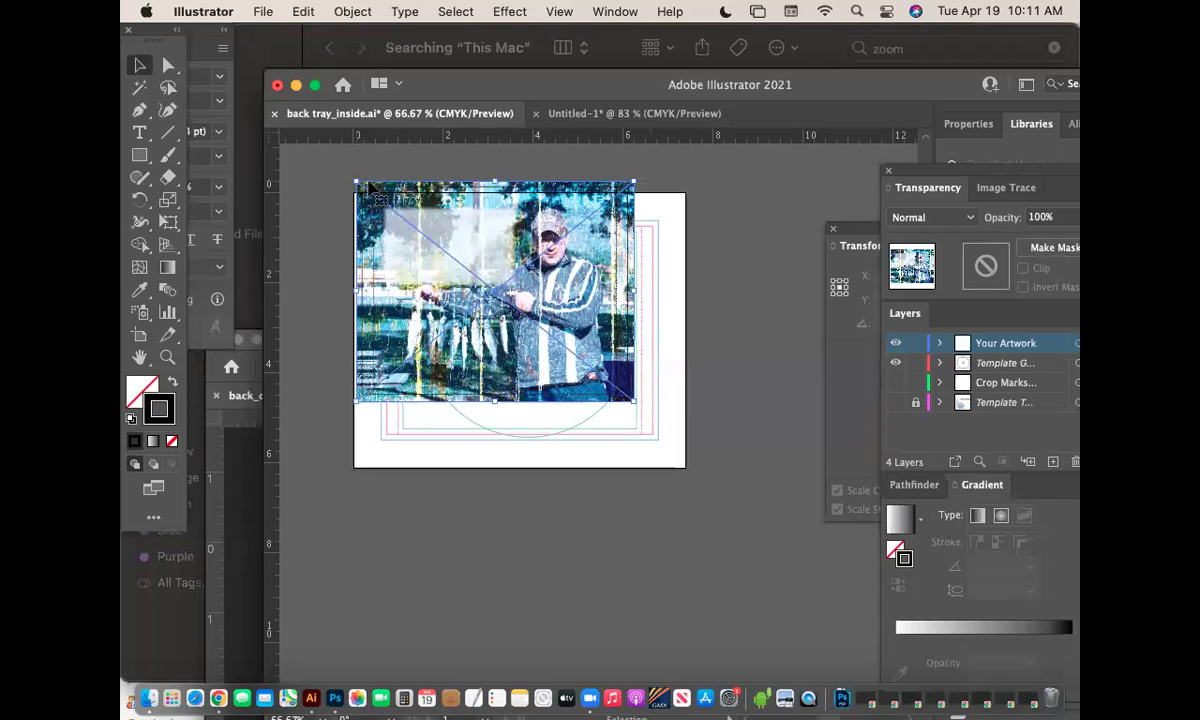
# Move the placed artwork onto the template's outermost outline and fine-tune its alignment at the upper-left corner.
pyautogui.moveTo(470, 213); pyautogui.dragTo(491, 253)
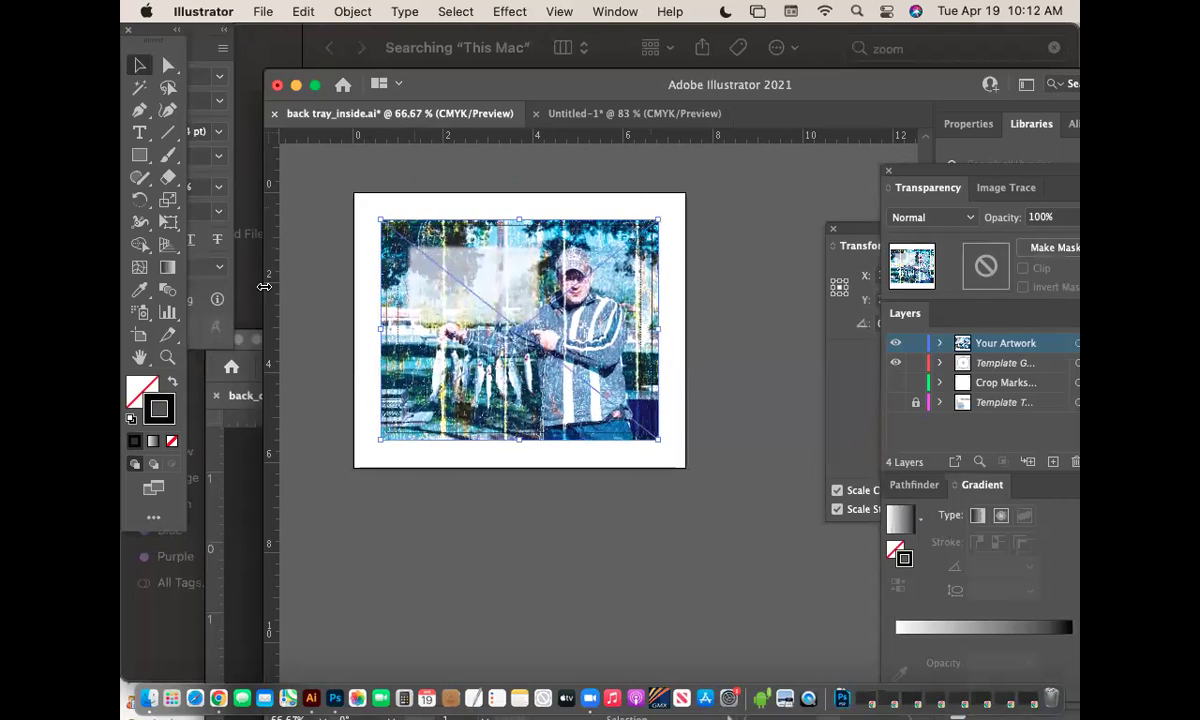
pyautogui.click(167, 357)
pyautogui.moveTo(359, 194); pyautogui.dragTo(560, 205)
pyautogui.press('v')
pyautogui.rightClick(548, 323)
pyautogui.click(590, 423)
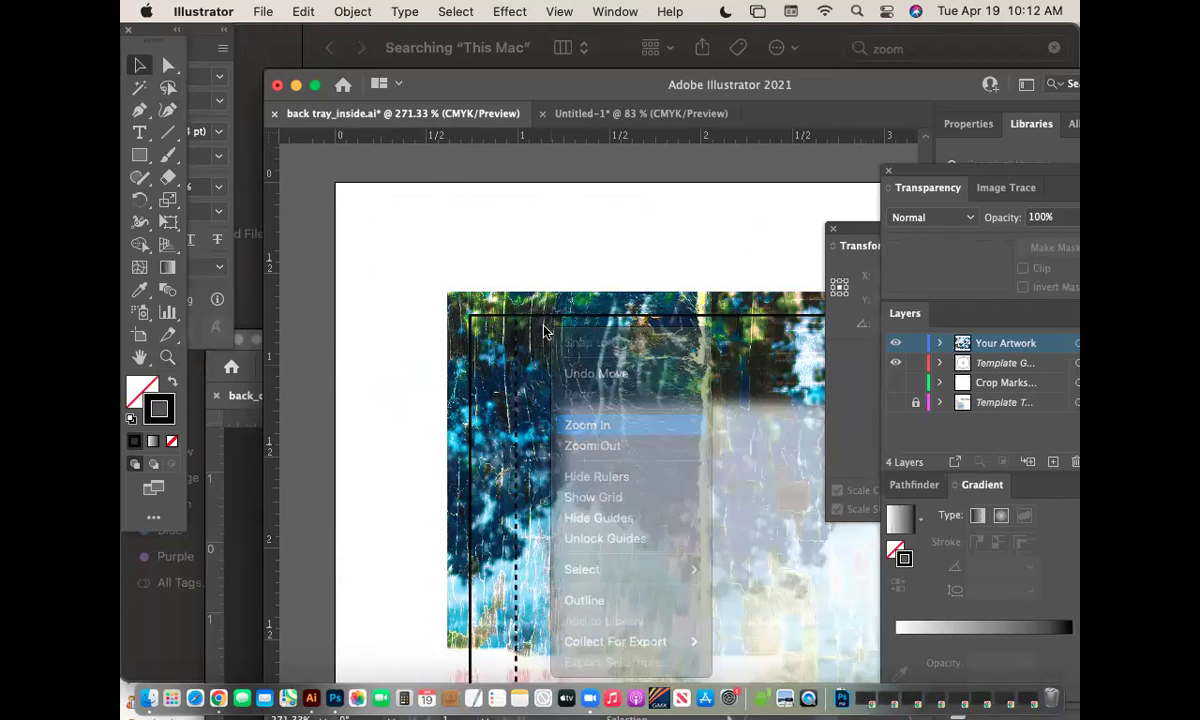
pyautogui.moveTo(491, 309)
pyautogui.mouseDown()
pyautogui.moveTo(636, 366)
pyautogui.moveTo(497, 318)
pyautogui.mouseUp()
pyautogui.moveTo(500, 316); pyautogui.dragTo(498, 313)
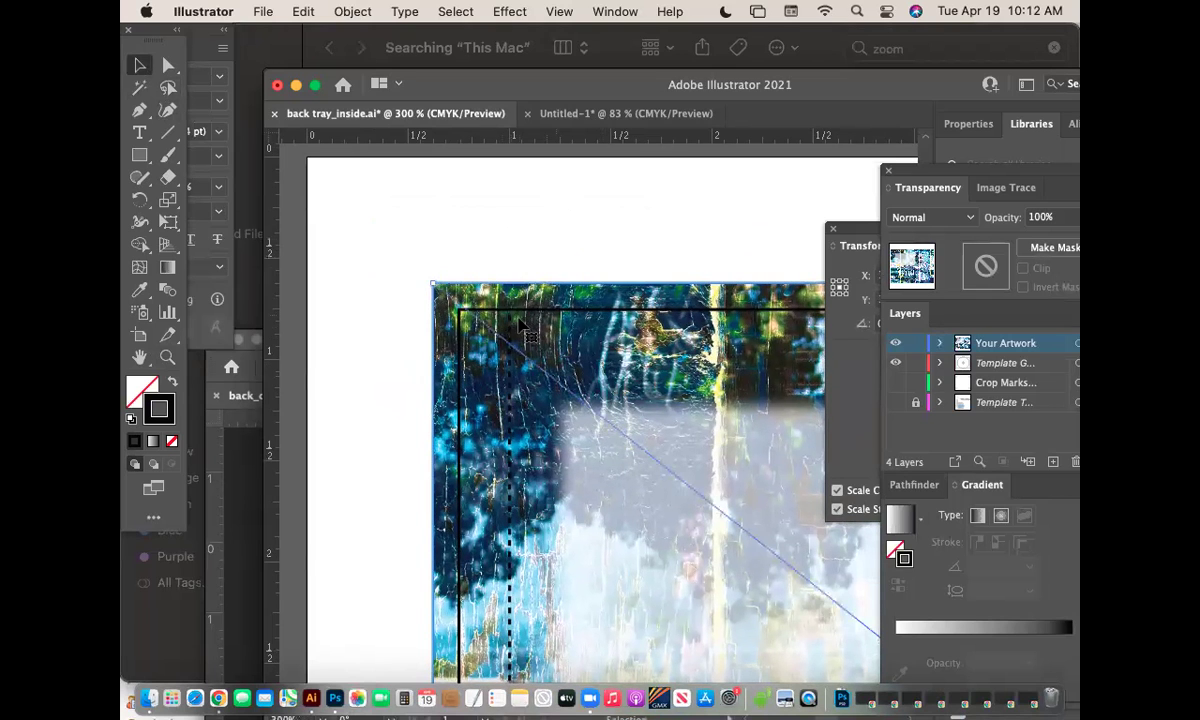
# Examine the artwork's top edge and upper-right corner against the template, including its black outline and dashed line.
pyautogui.moveTo(588, 343); pyautogui.dragTo(372, 316)
pyautogui.hscroll(10, 680, 282)
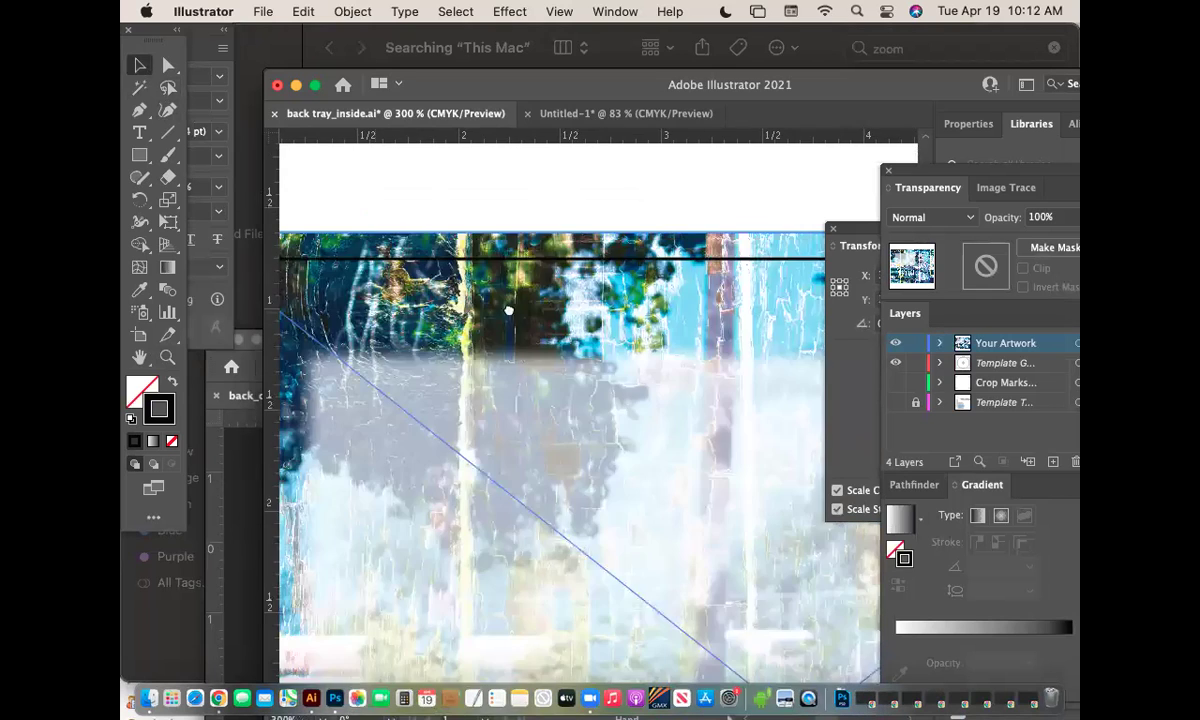
pyautogui.hscroll(2, 575, 282)
pyautogui.scroll(-4, 575, 282)
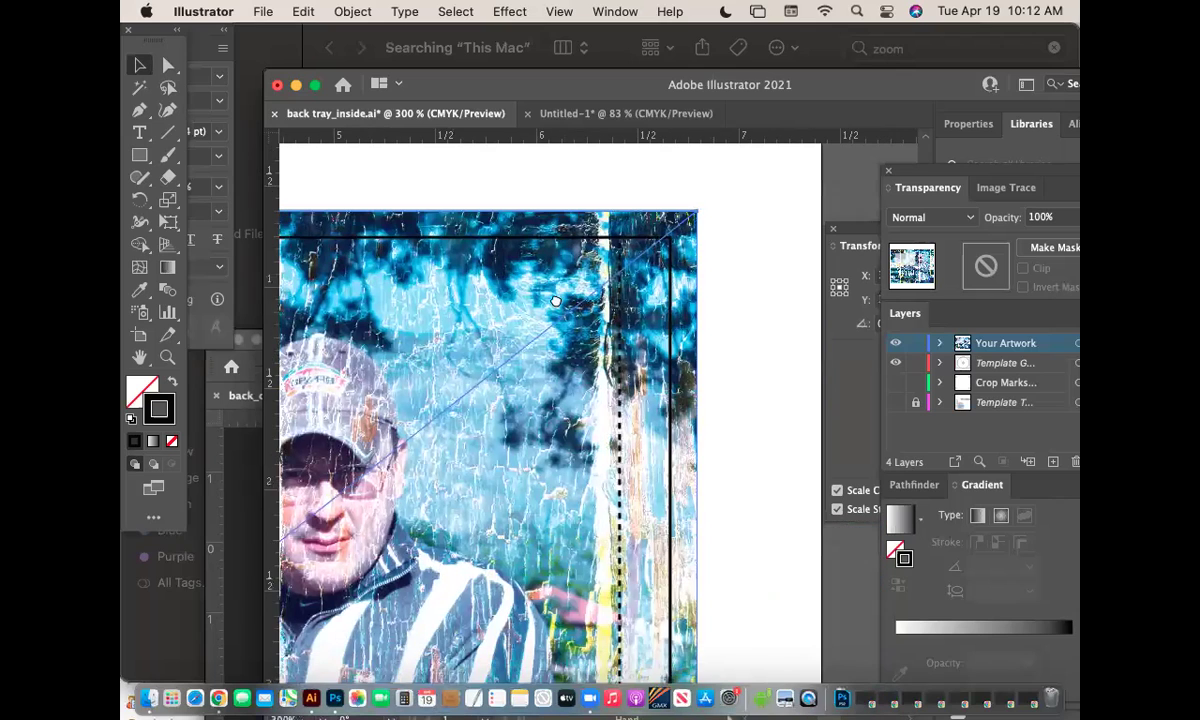
pyautogui.hscroll(-6, 600, 275)
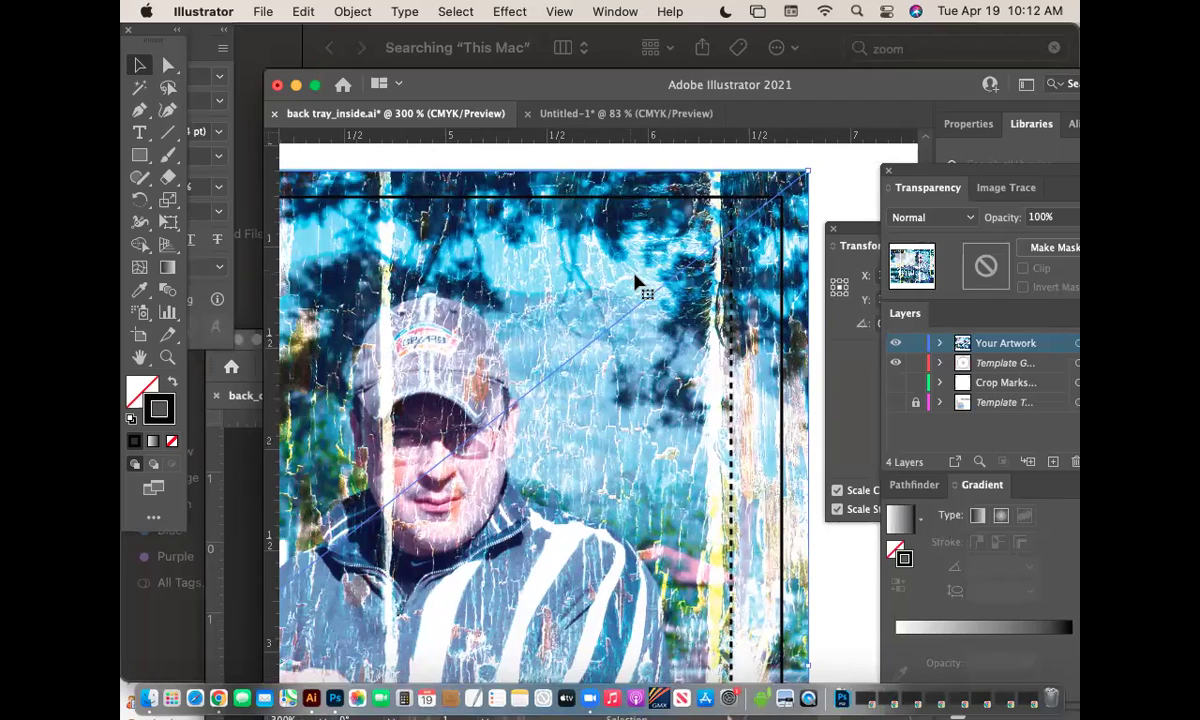
pyautogui.press('super+minus')
pyautogui.press('super+minus')
pyautogui.press('super+minus')
pyautogui.press('super+minus')
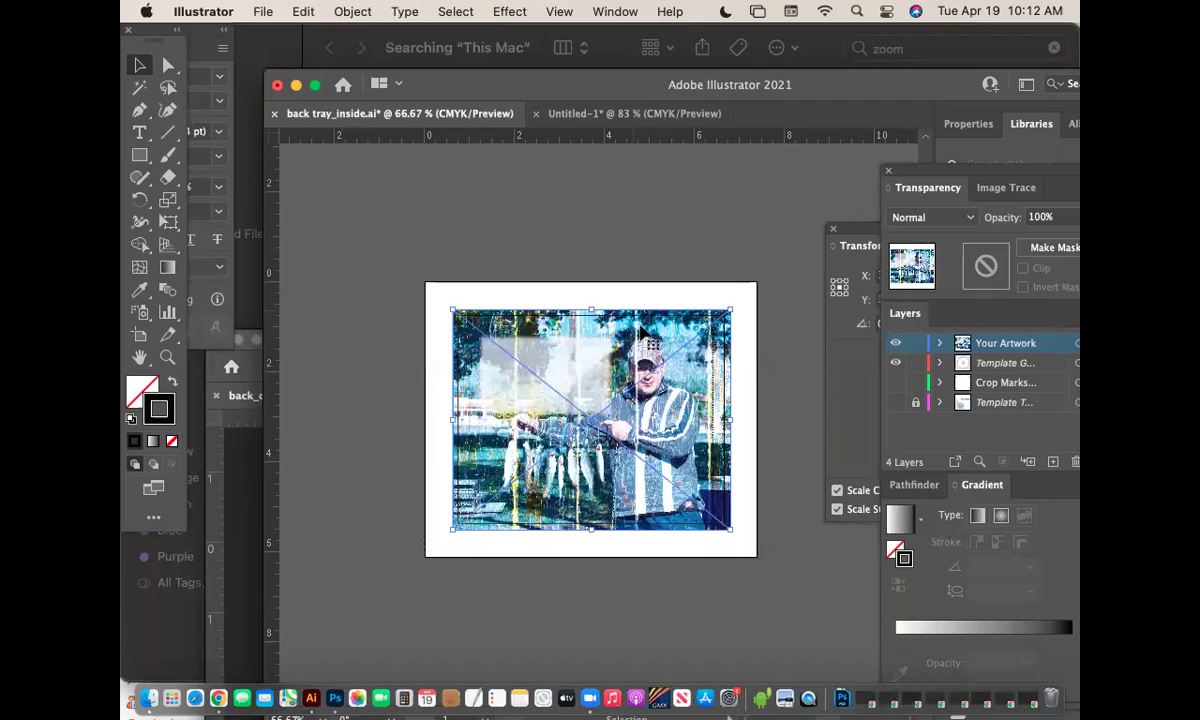
# Check the black outline and dashed lines across the placed artwork up close, and save back tray_inside.ai.
pyautogui.scroll(-1, 641, 328)
pyautogui.hscroll(-1, 641, 328)
pyautogui.moveTo(622, 330); pyautogui.dragTo(591, 347)
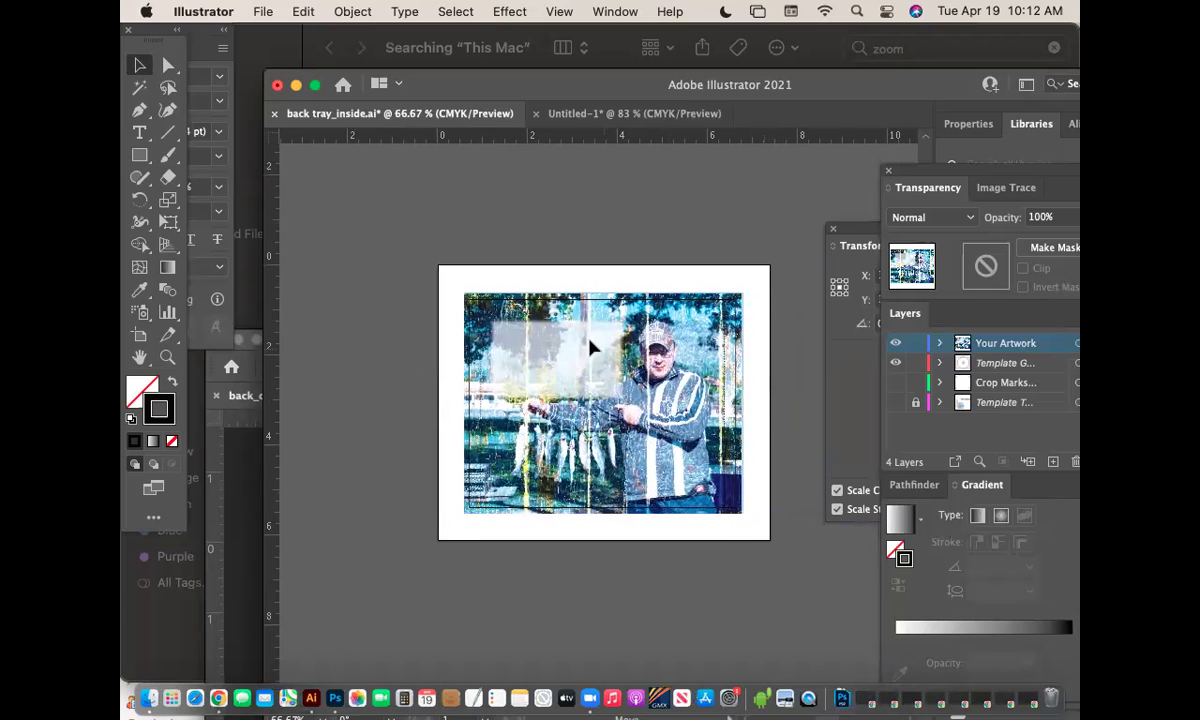
pyautogui.click(788, 375)
pyautogui.click(660, 360)
pyautogui.press('super+equal')
pyautogui.press('super+equal')
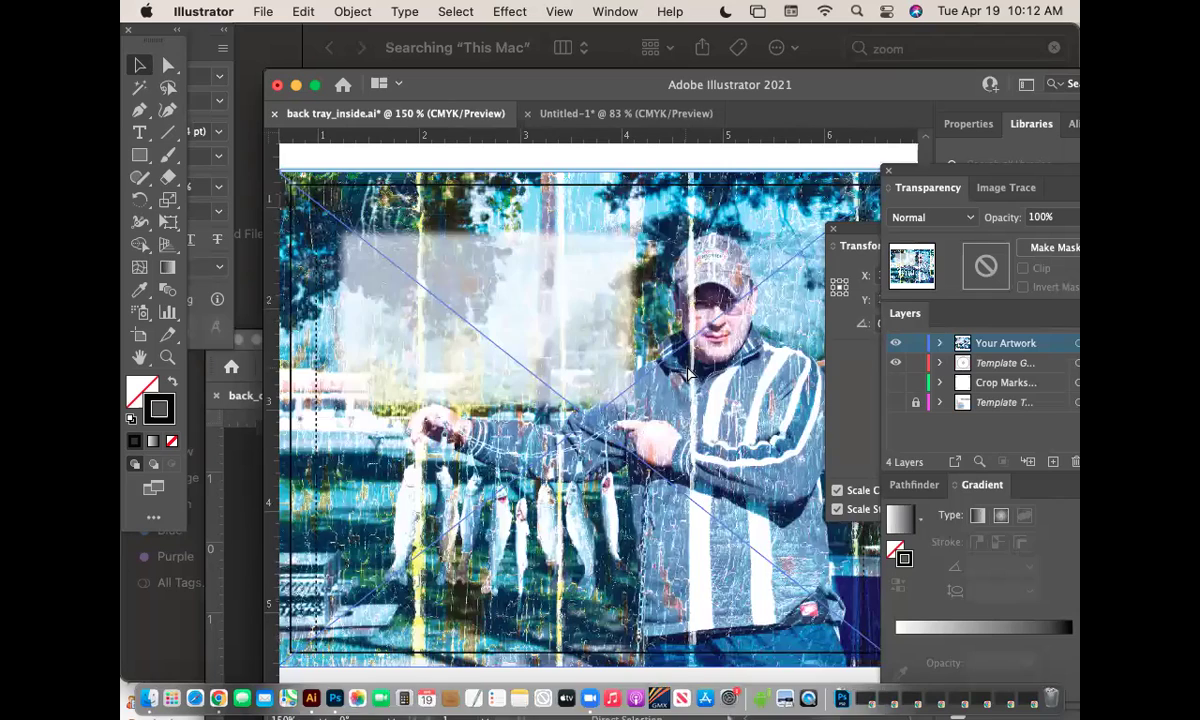
pyautogui.press('super+equal')
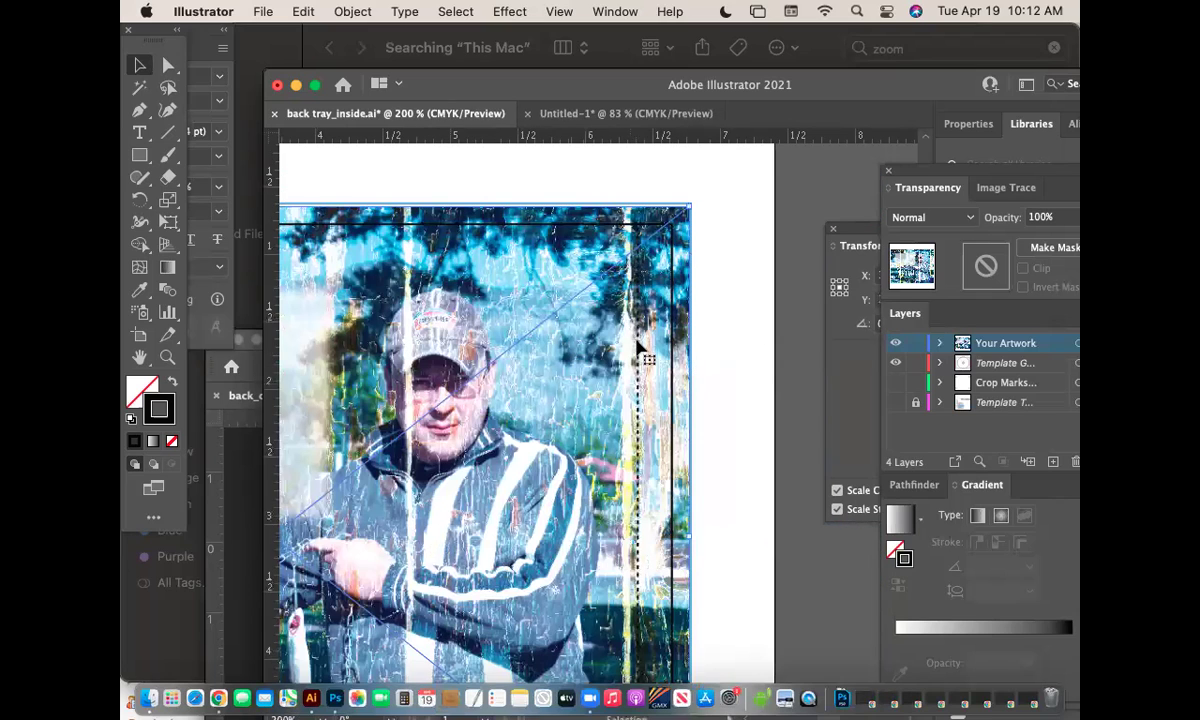
pyautogui.scroll(-5, 645, 368)
pyautogui.hscroll(-3, 645, 368)
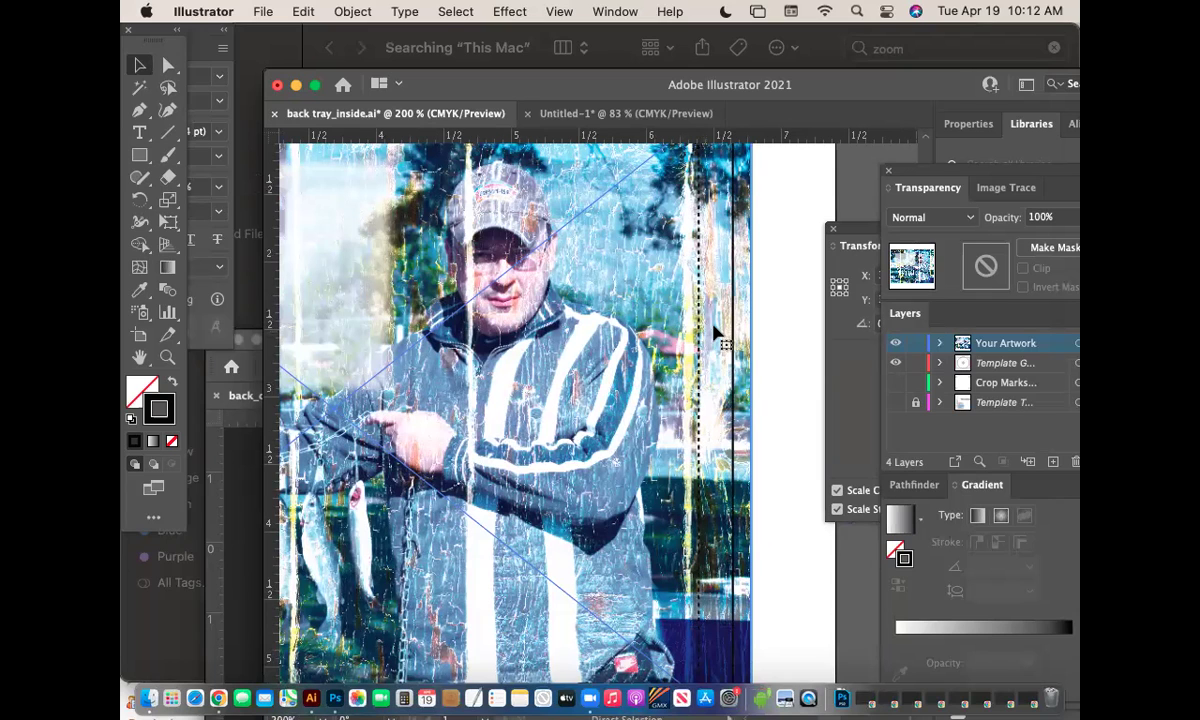
pyautogui.press('super+s')
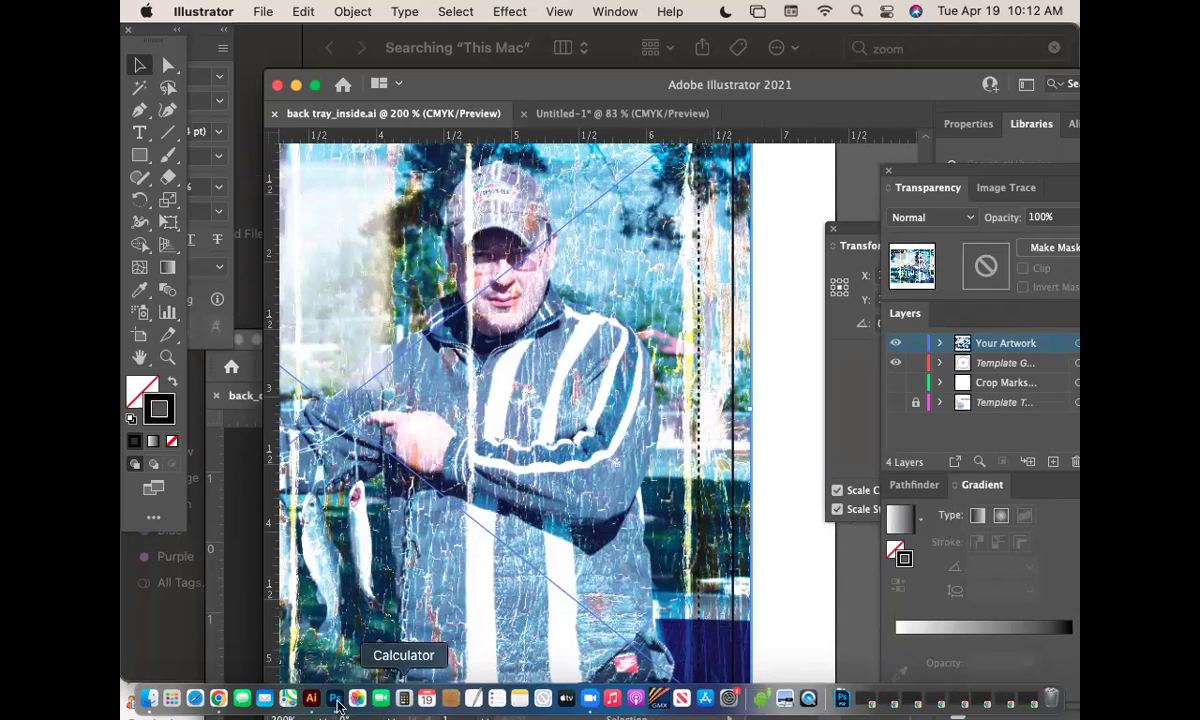
# Switch to Photoshop, hide the guide layer and save back_cover art.psd, and return to the tray document in Illustrator.
pyautogui.click(335, 699)
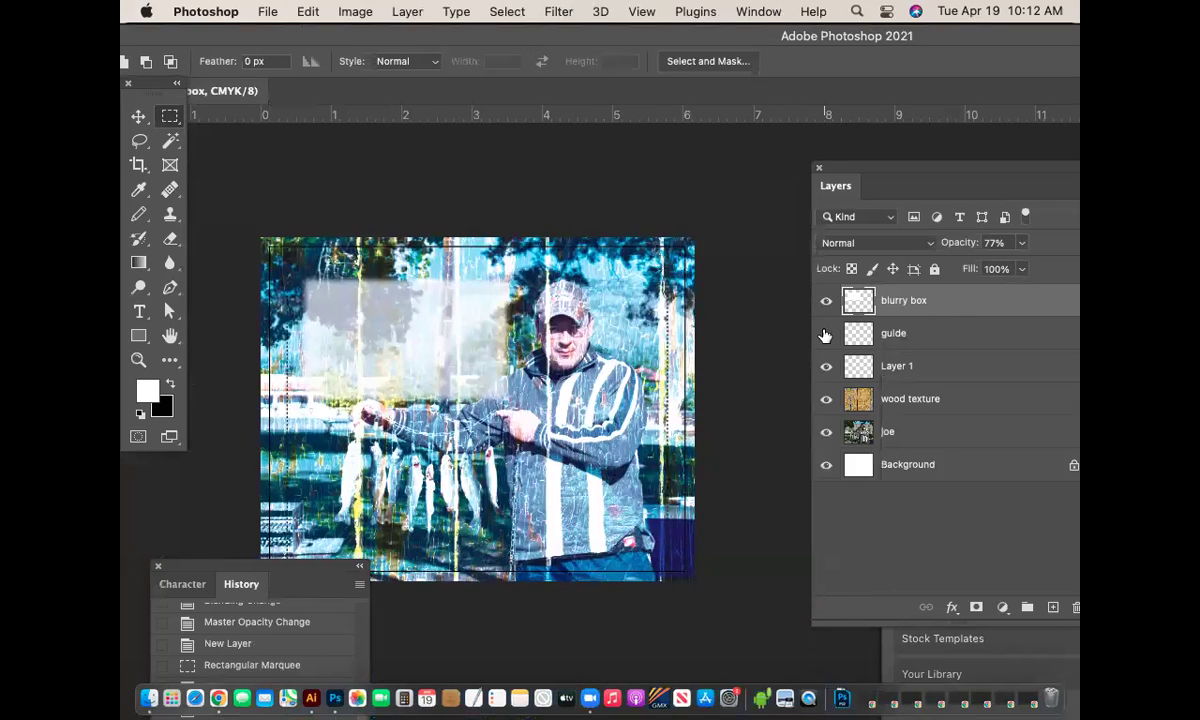
pyautogui.click(826, 333)
pyautogui.press('super+s')
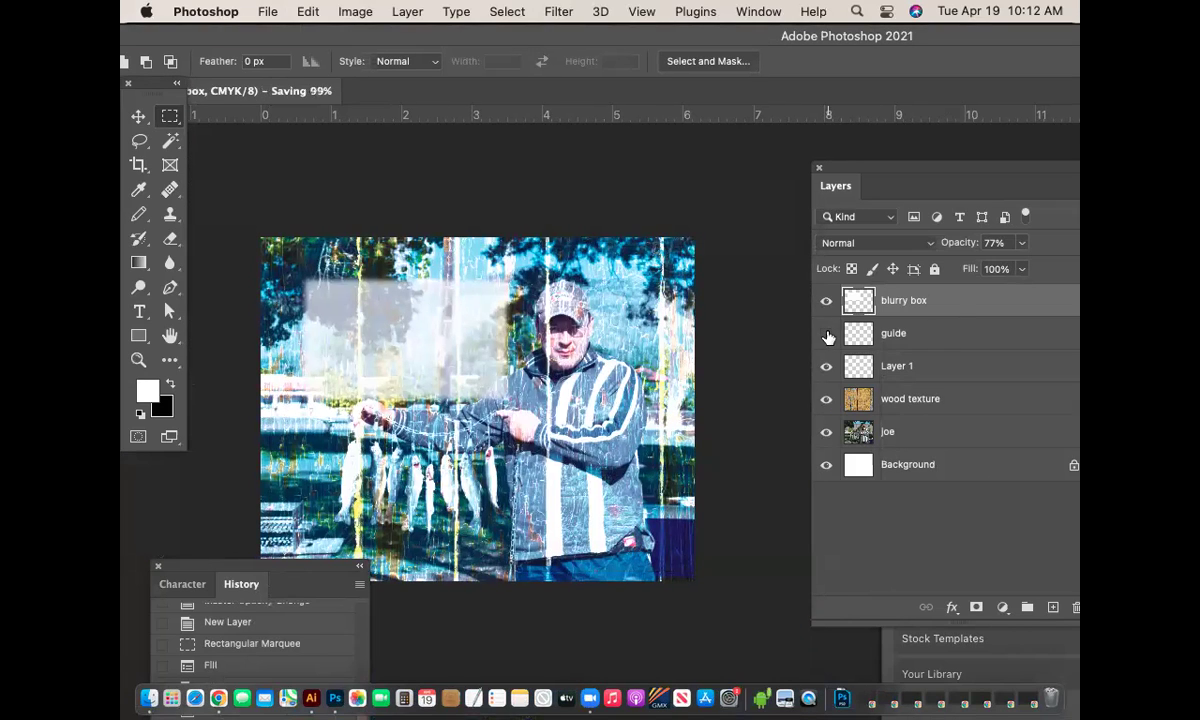
pyautogui.moveTo(302, 40); pyautogui.dragTo(429, 435)
pyautogui.click(705, 333)
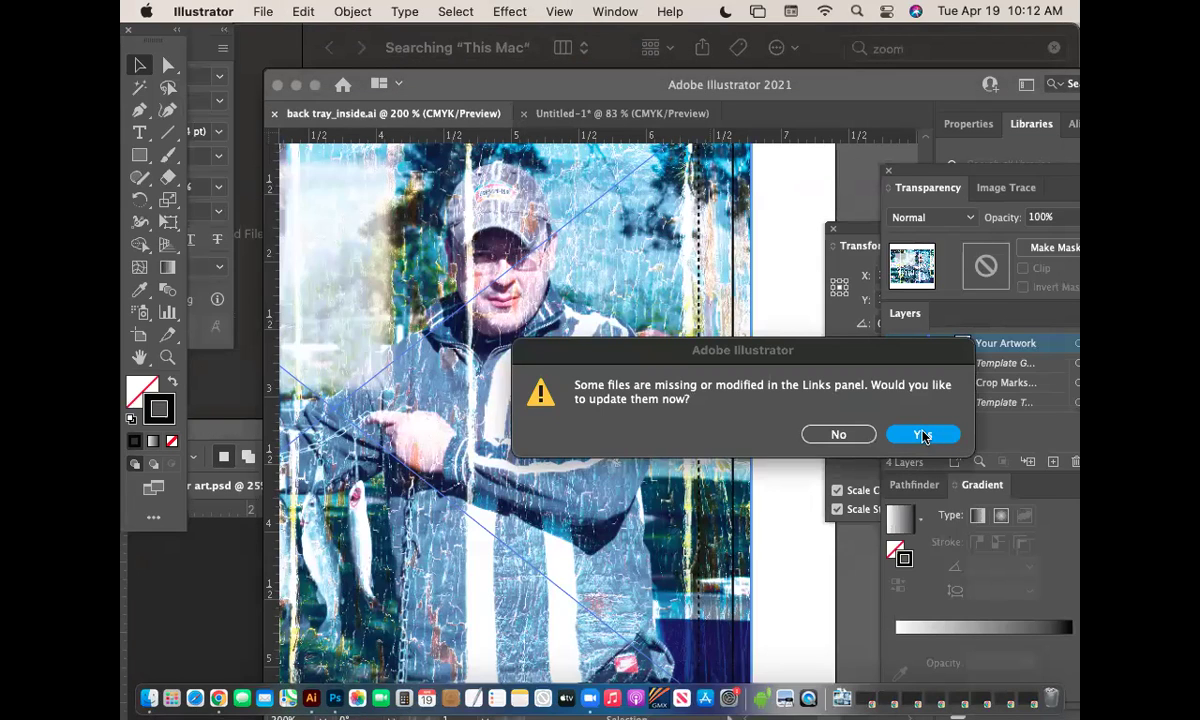
# Update the modified linked files and move the template guides layer above the Your Artwork layer.
pyautogui.click(922, 436)
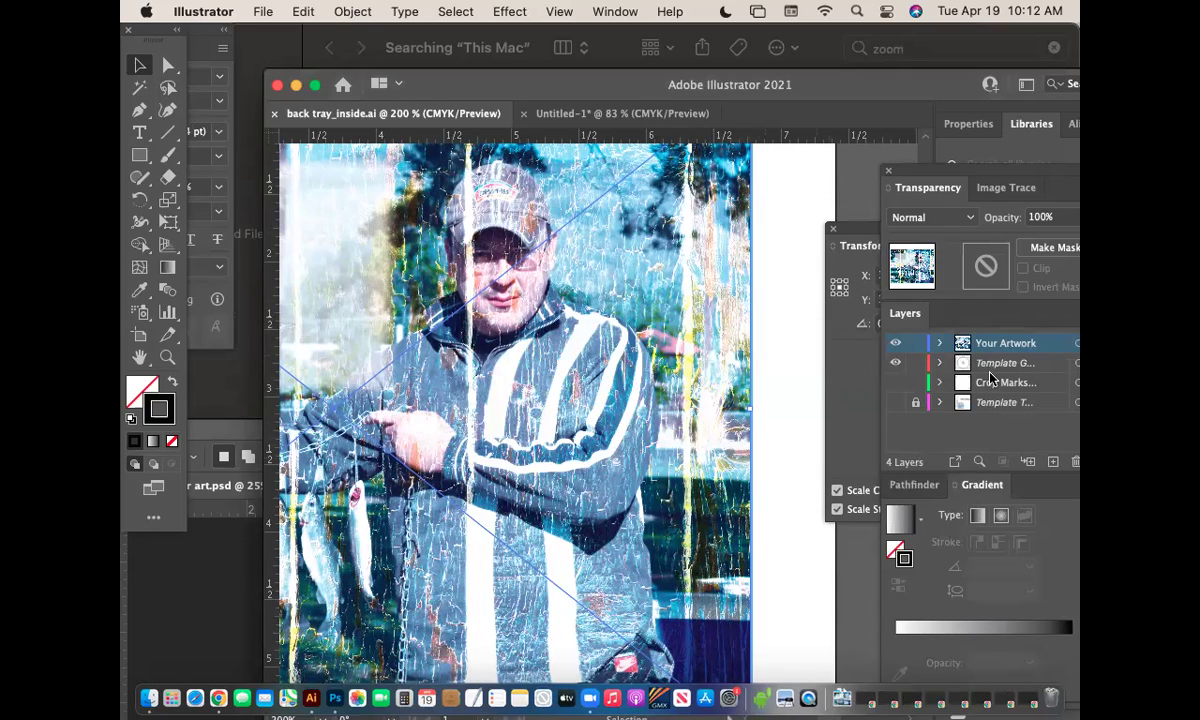
pyautogui.moveTo(1030, 355); pyautogui.dragTo(1030, 337)
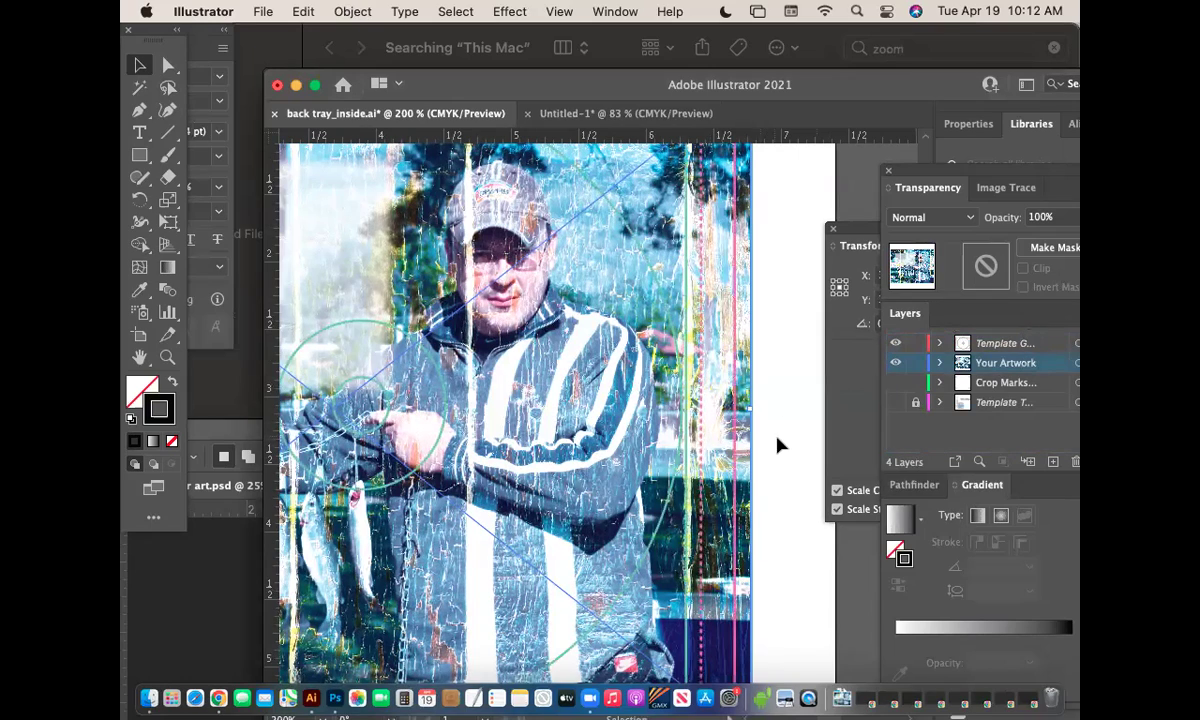
pyautogui.press('super+minus')
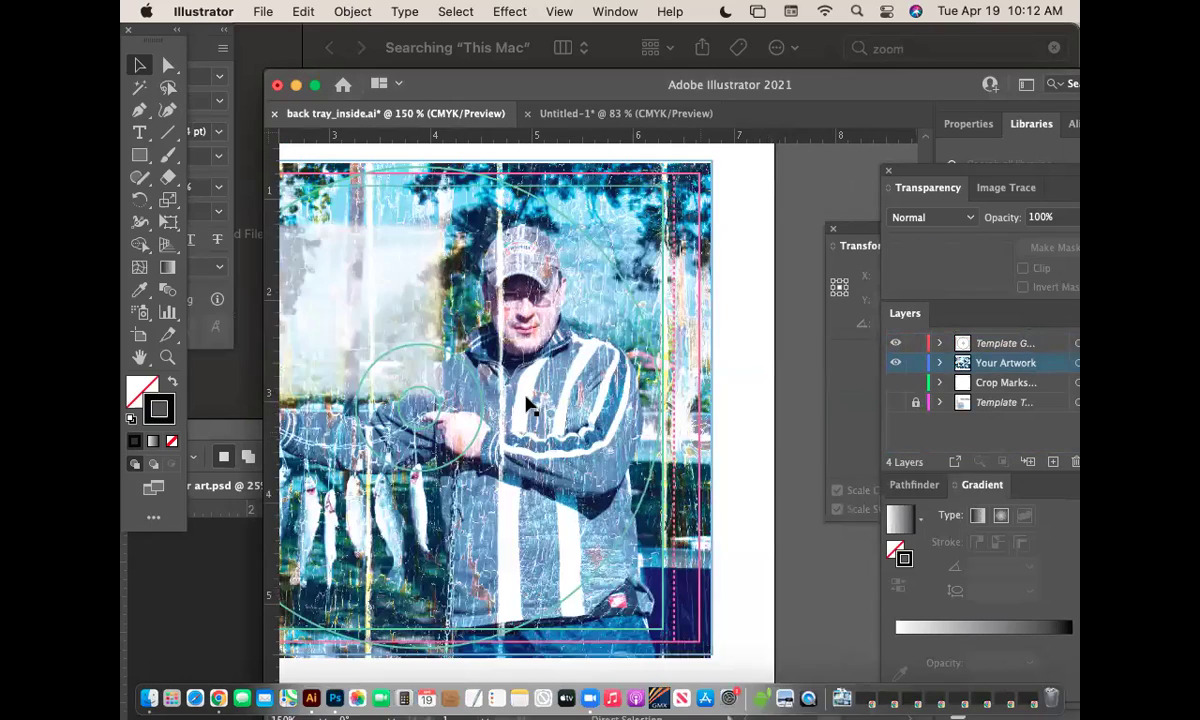
pyautogui.hscroll(-5, 532, 402)
pyautogui.hscroll(-3, 421, 253)
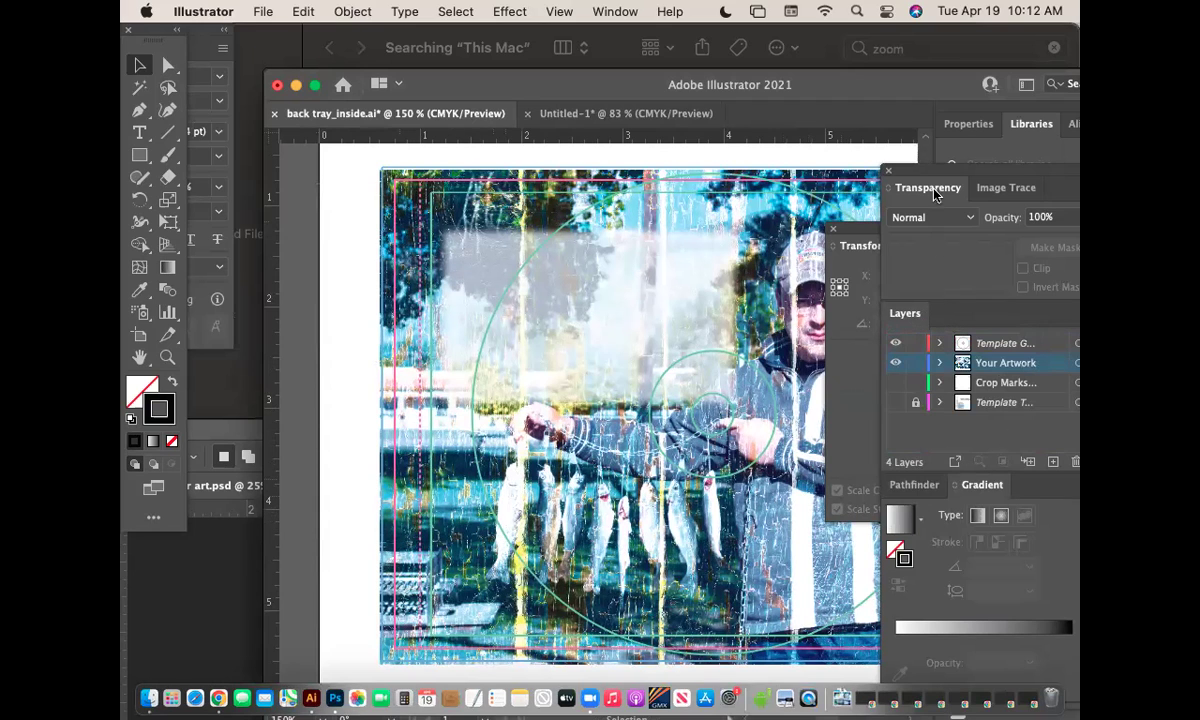
# Create a new layer named "spine text" above the Your Artwork layer.
pyautogui.moveTo(944, 170); pyautogui.dragTo(868, 78)
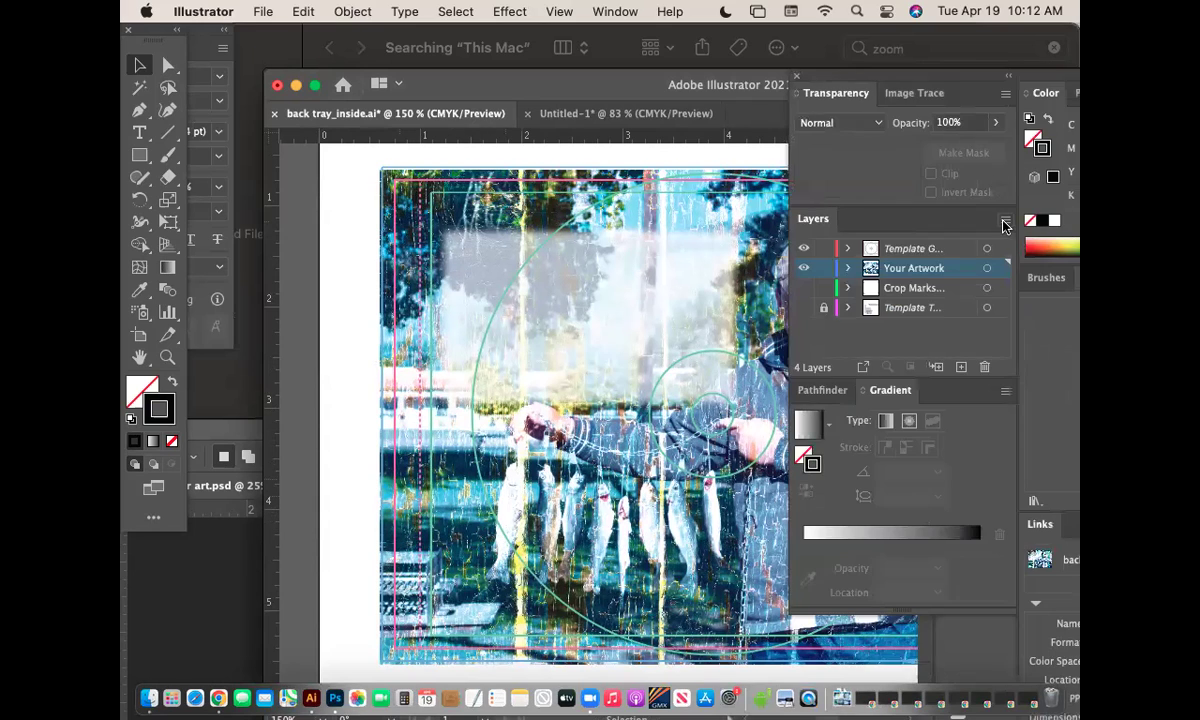
pyautogui.click(1005, 222)
pyautogui.click(914, 157)
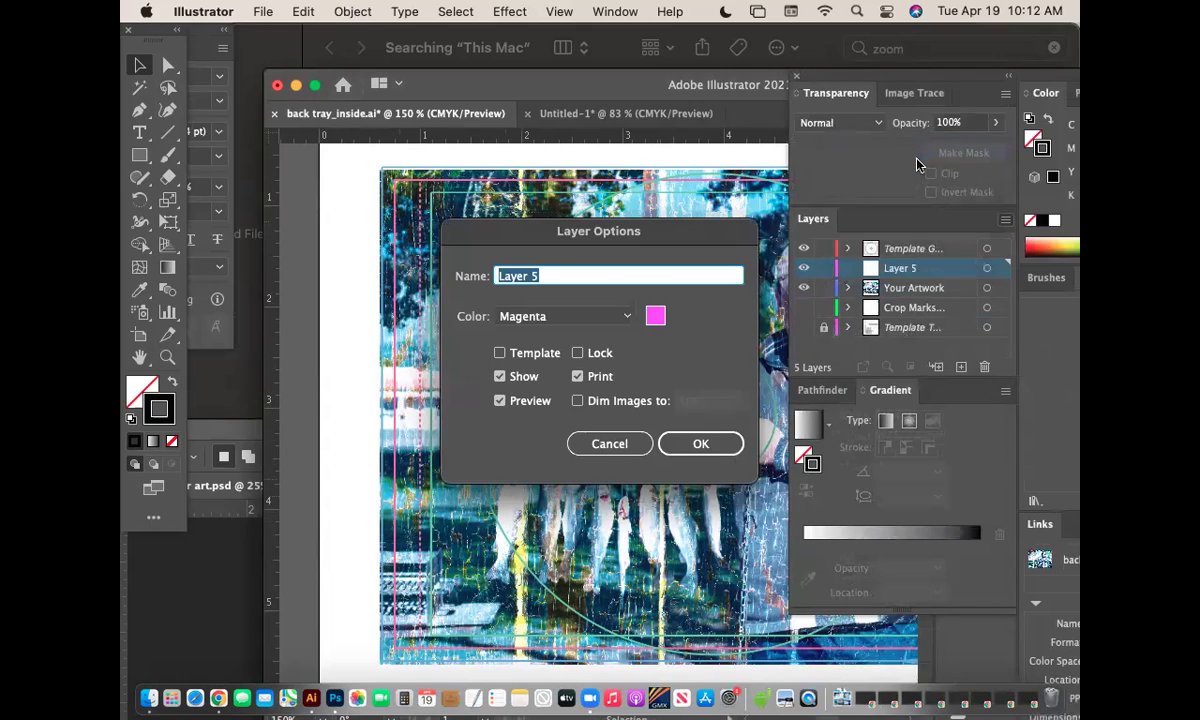
pyautogui.write('spione text')
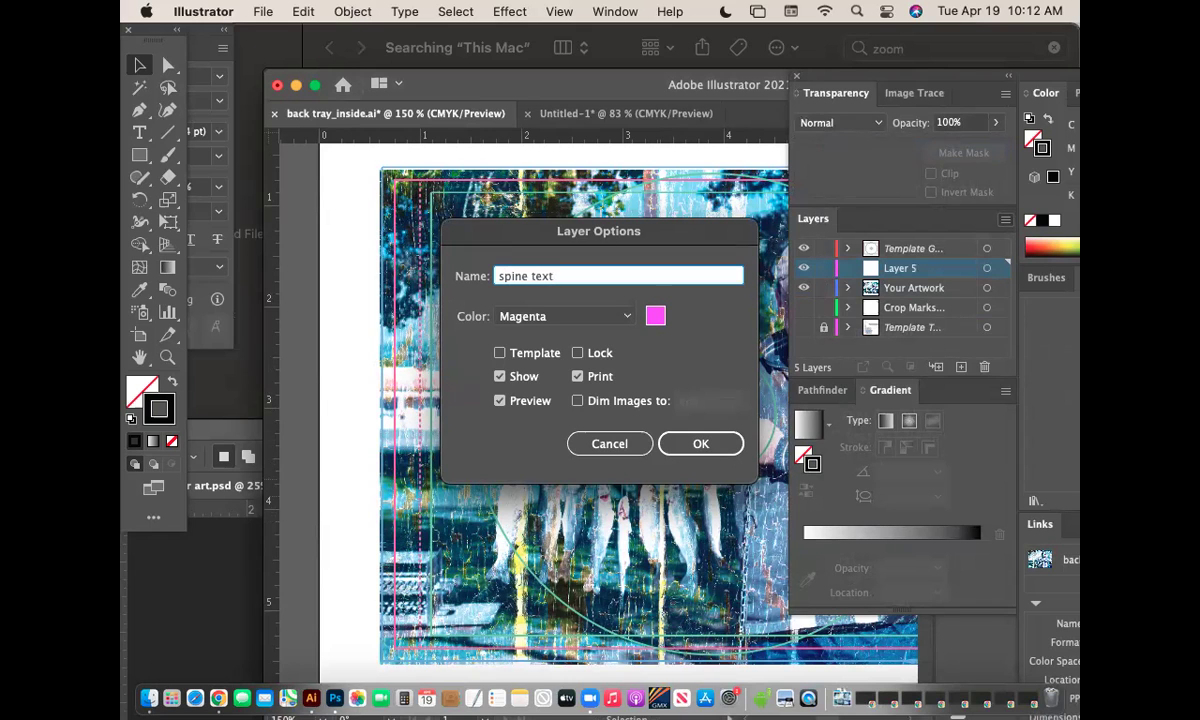
pyautogui.press('Return')
# Create another new layer named "spine color" above the spine text layer.
pyautogui.click(1004, 217)
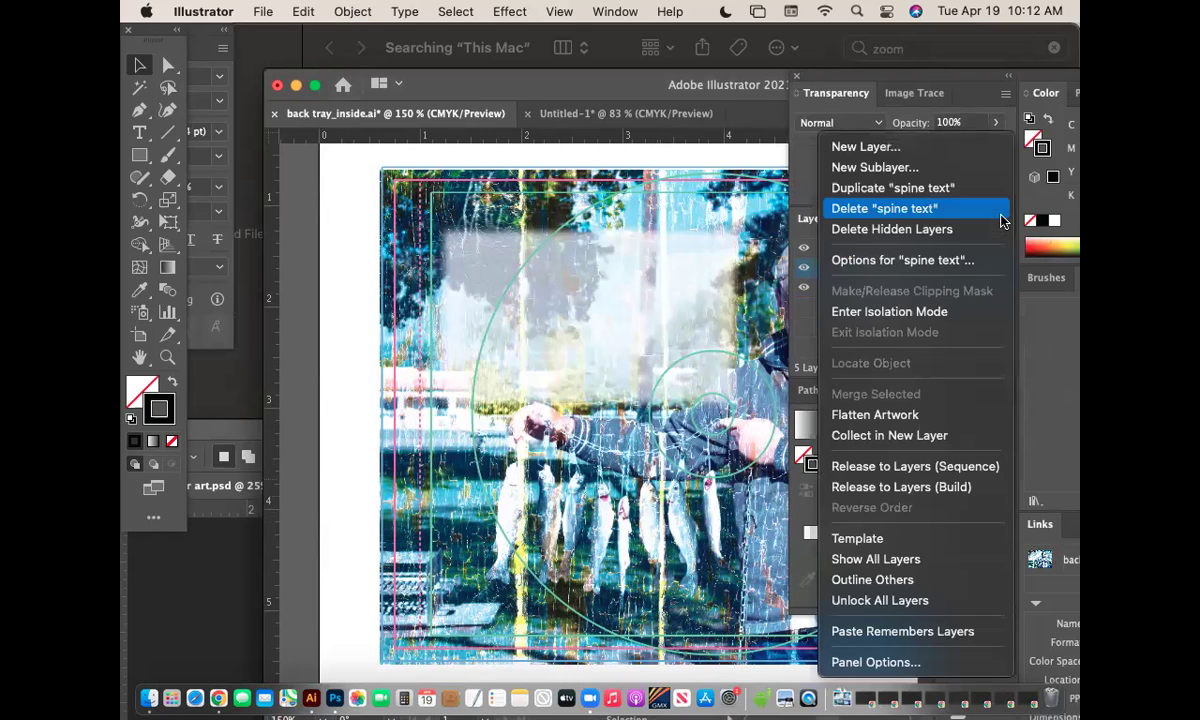
pyautogui.click(920, 149)
pyautogui.write('spine color')
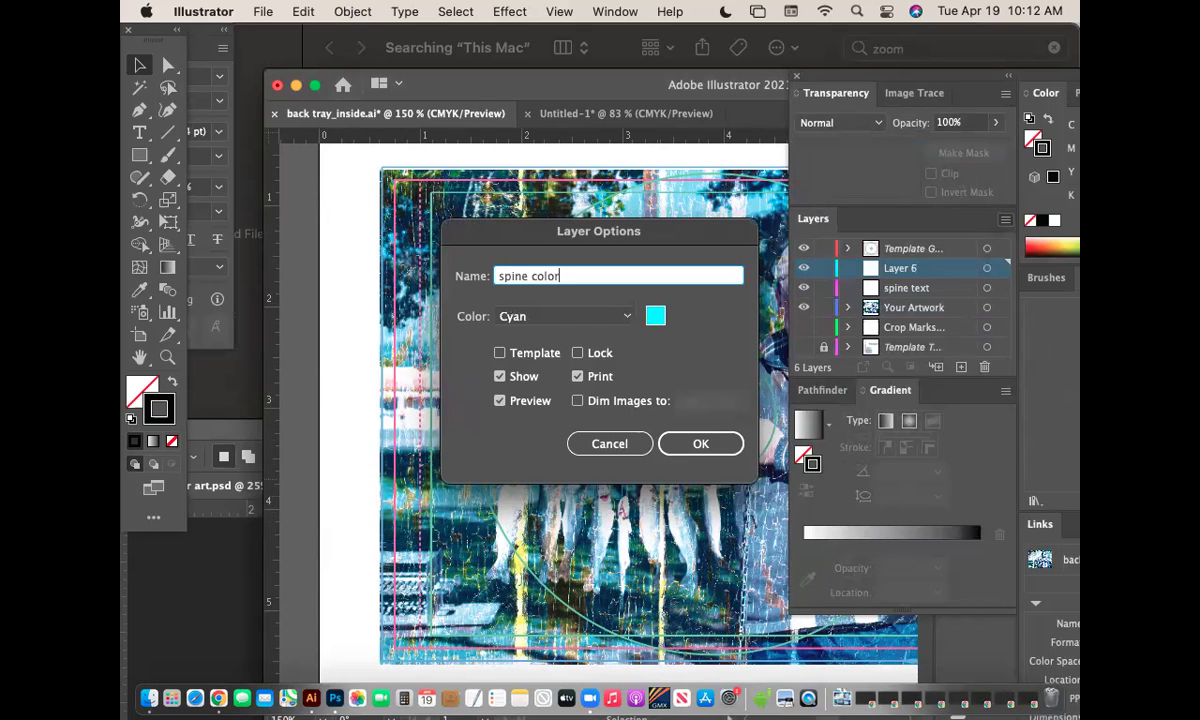
pyautogui.press('Return')
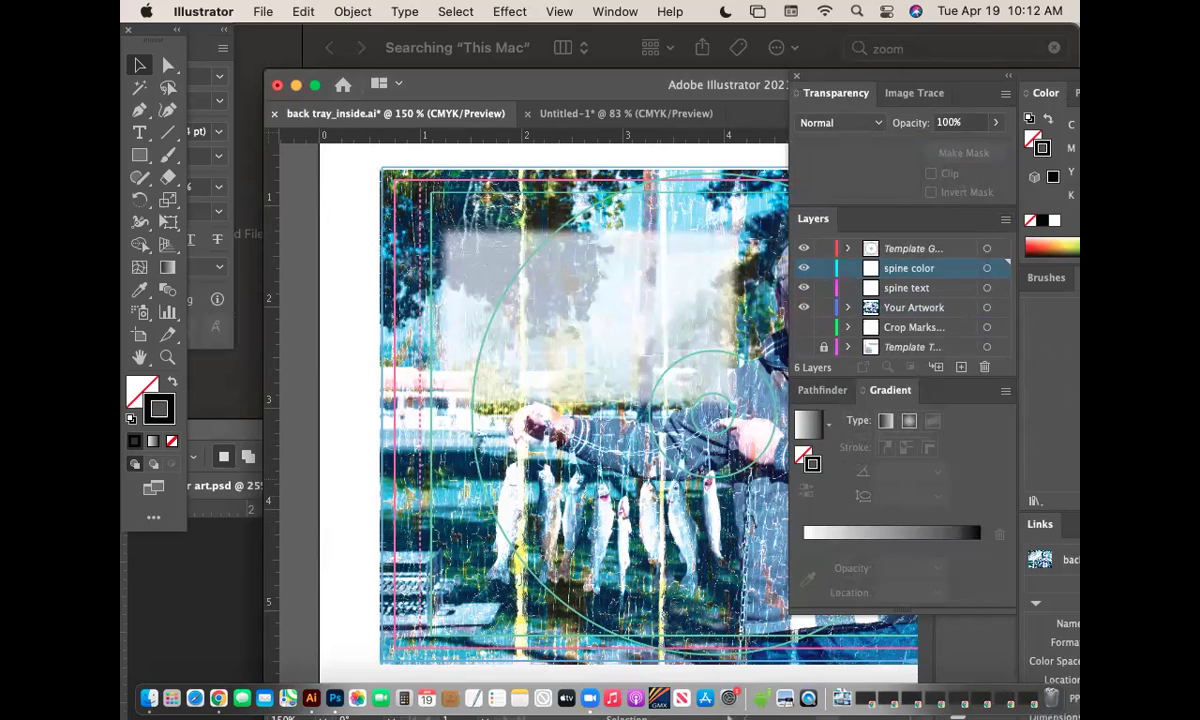
# Draw a tall, narrow rectangle on the spine color layer covering the artwork's left spine strip.
pyautogui.click(937, 290)
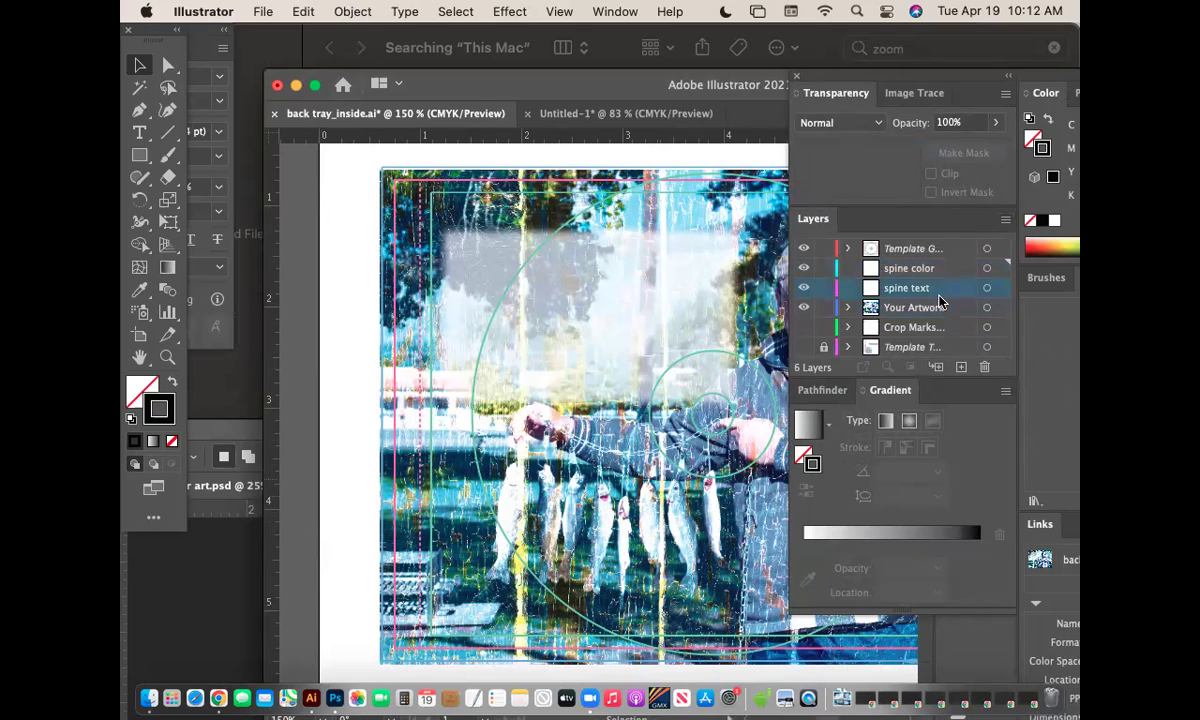
pyautogui.click(549, 332)
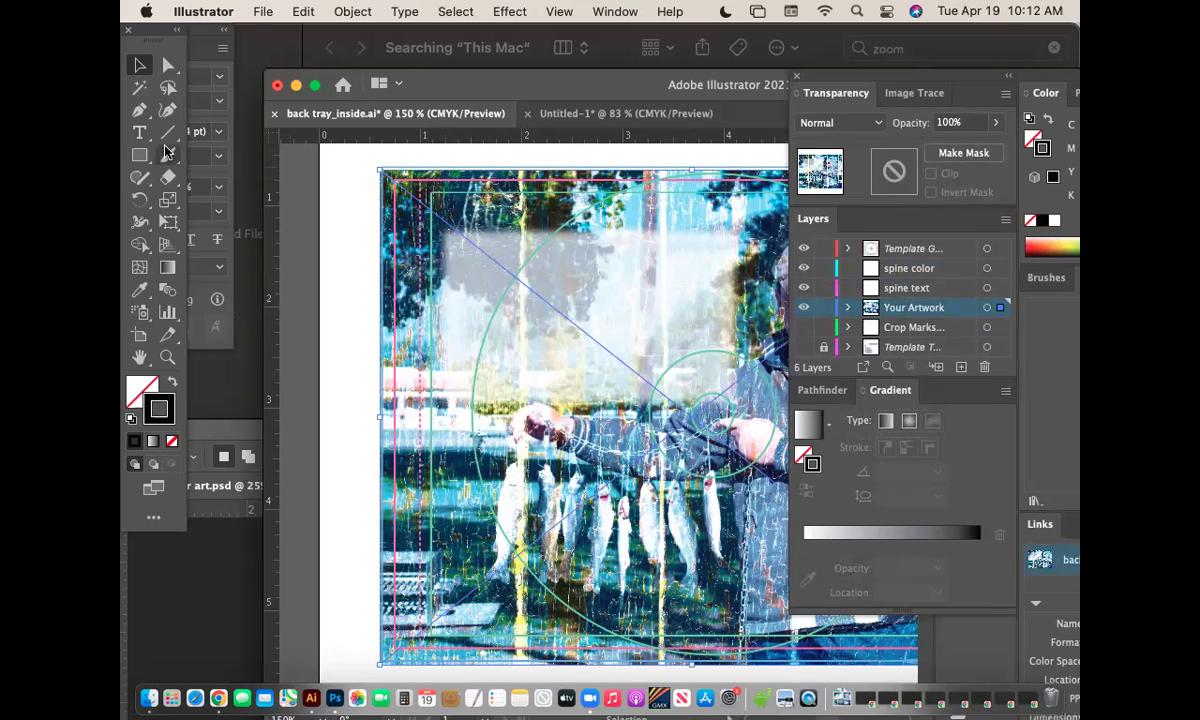
pyautogui.click(930, 289)
pyautogui.click(933, 272)
pyautogui.click(139, 155)
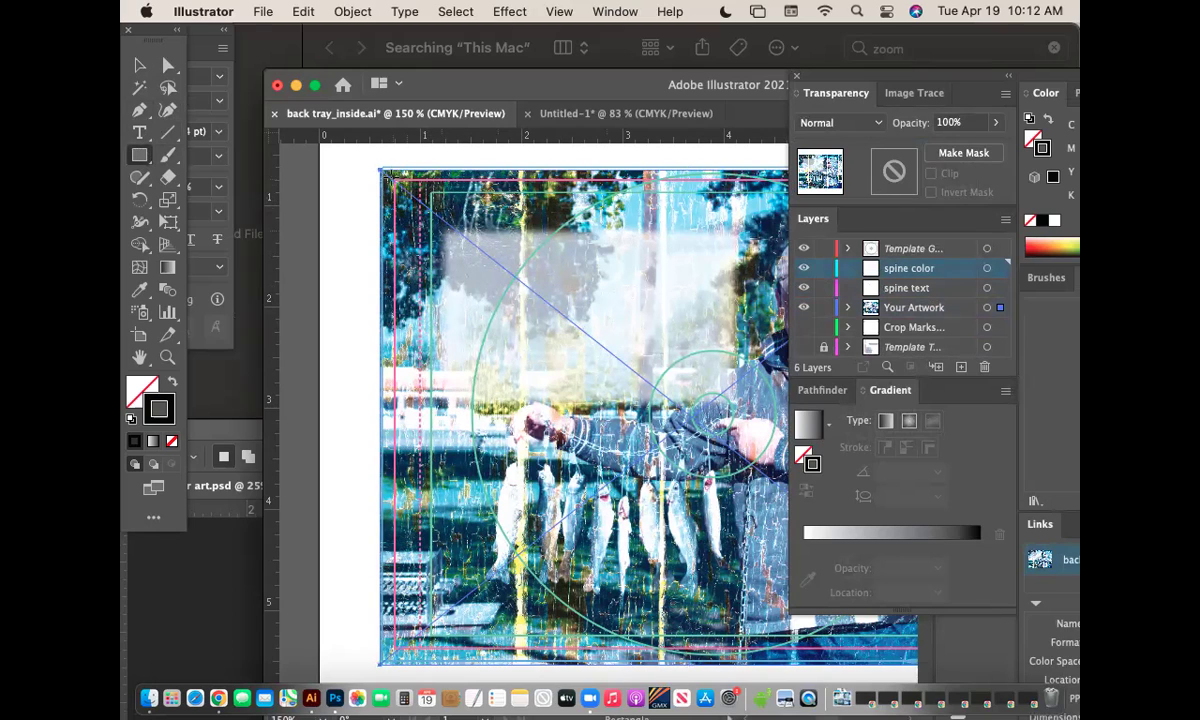
pyautogui.moveTo(383, 172); pyautogui.dragTo(420, 655)
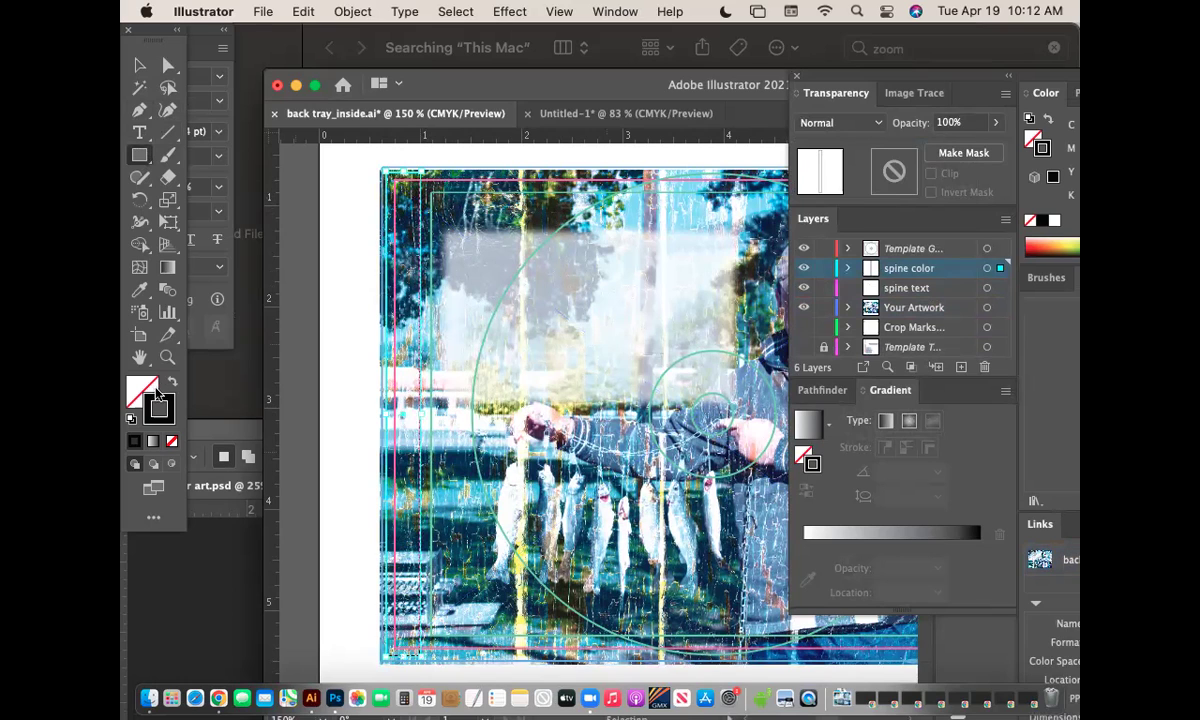
# Fill the left spine rectangle with a strong blue from the 242° hue.
pyautogui.doubleClick(143, 390)
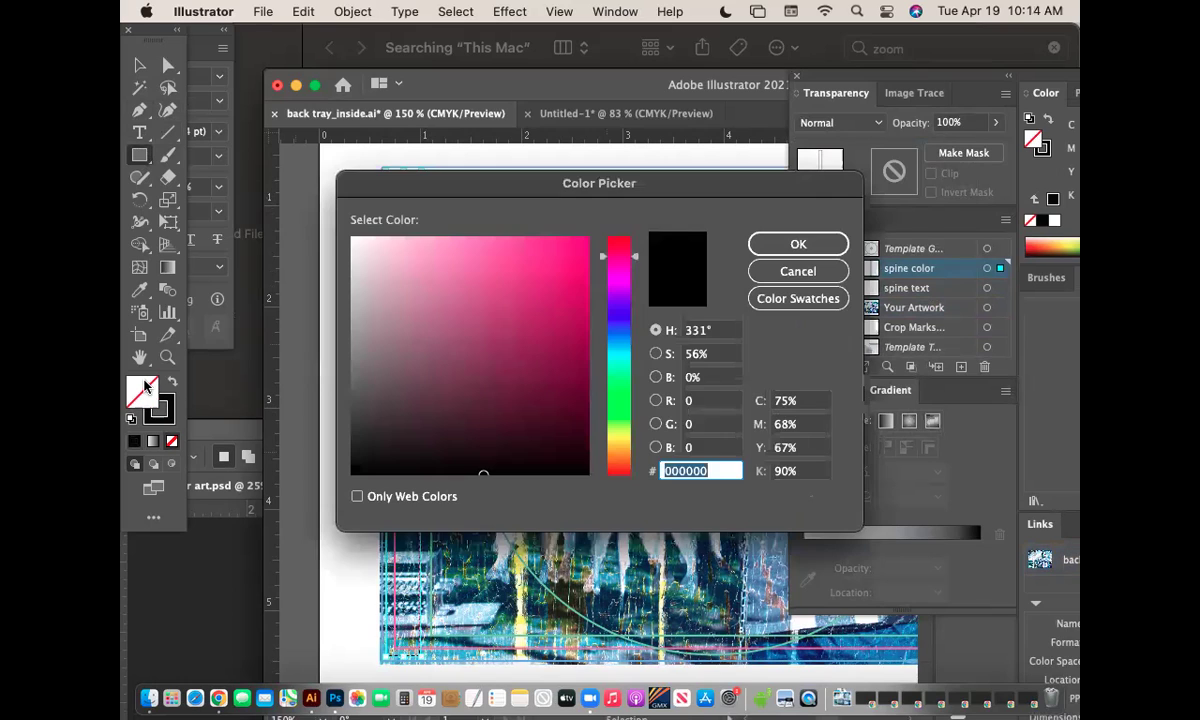
pyautogui.click(613, 317)
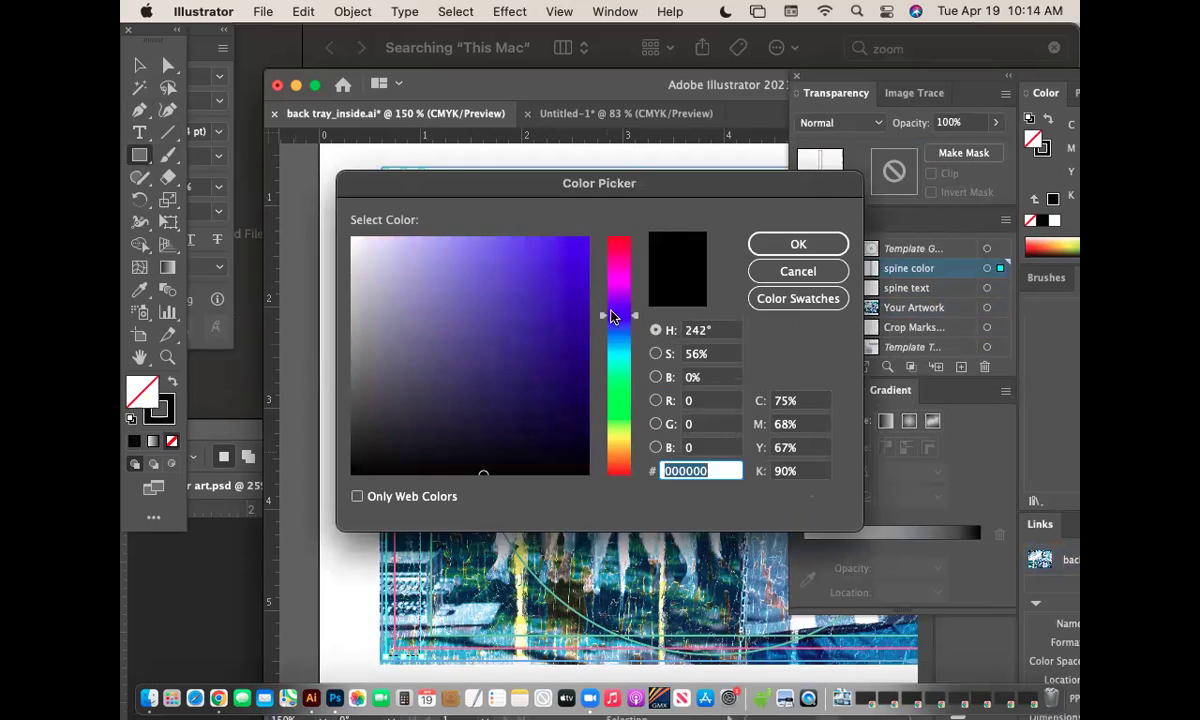
pyautogui.click(568, 246)
pyautogui.click(798, 244)
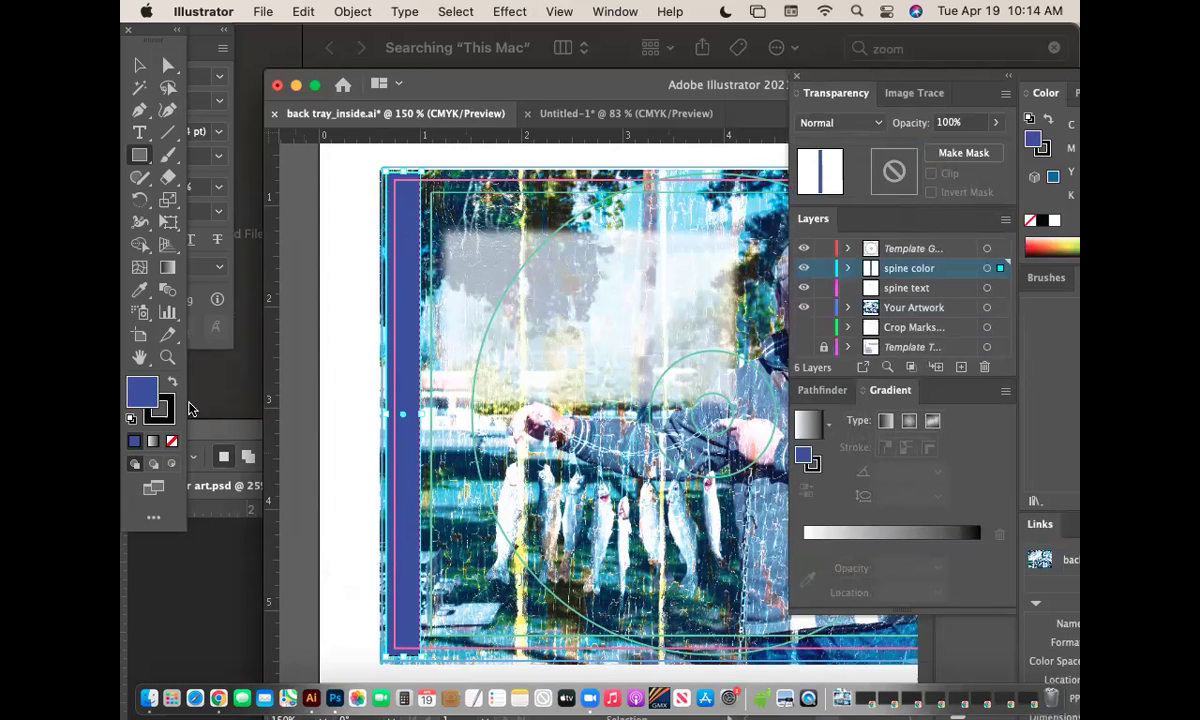
# Remove the stroke from the spine rectangle while keeping its blue fill.
pyautogui.press('/')
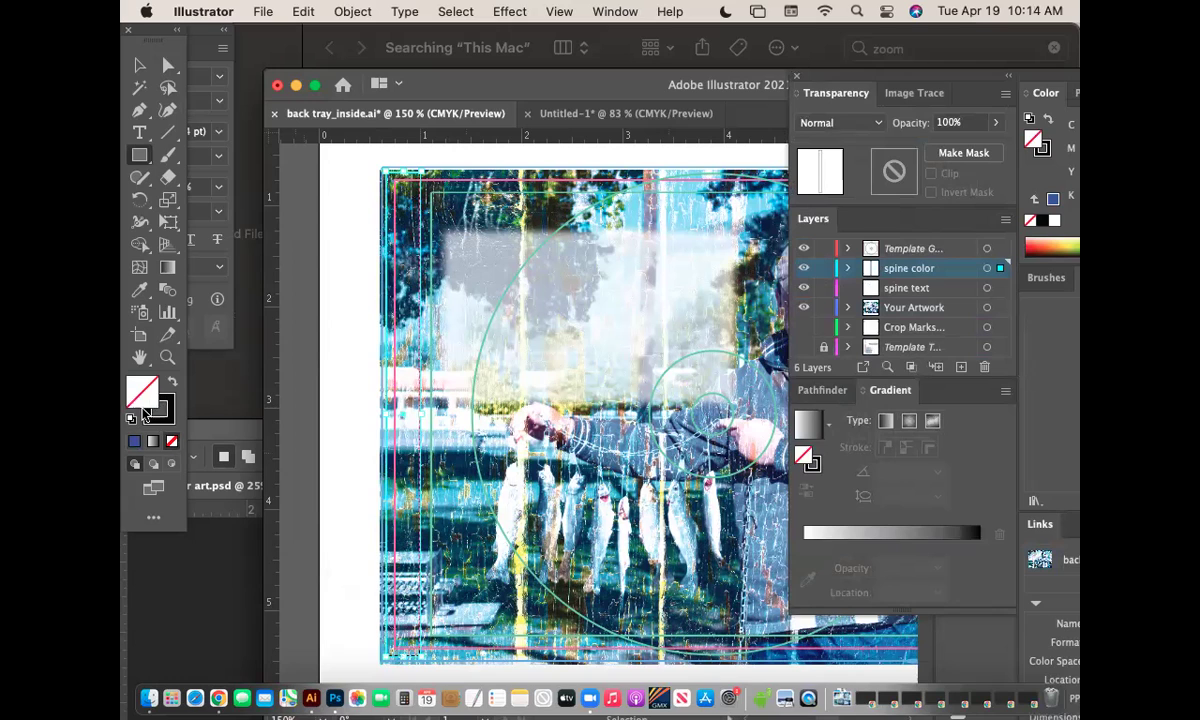
pyautogui.hotkey('ctrl', 'z')
pyautogui.click(172, 441)
pyautogui.click(140, 382)
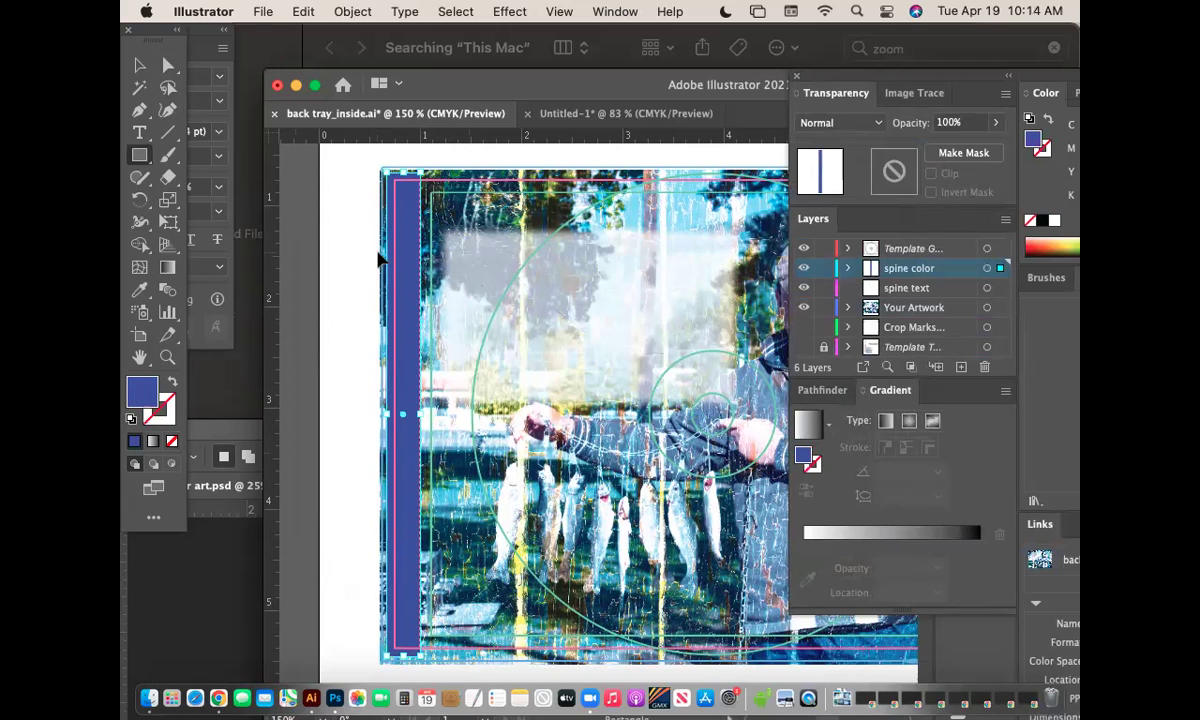
# Duplicate the blue spine rectangle horizontally onto the right spine strip of the artwork.
pyautogui.press('super+minus')
pyautogui.click(140, 62)
pyautogui.moveTo(401, 265); pyautogui.dragTo(774, 320)
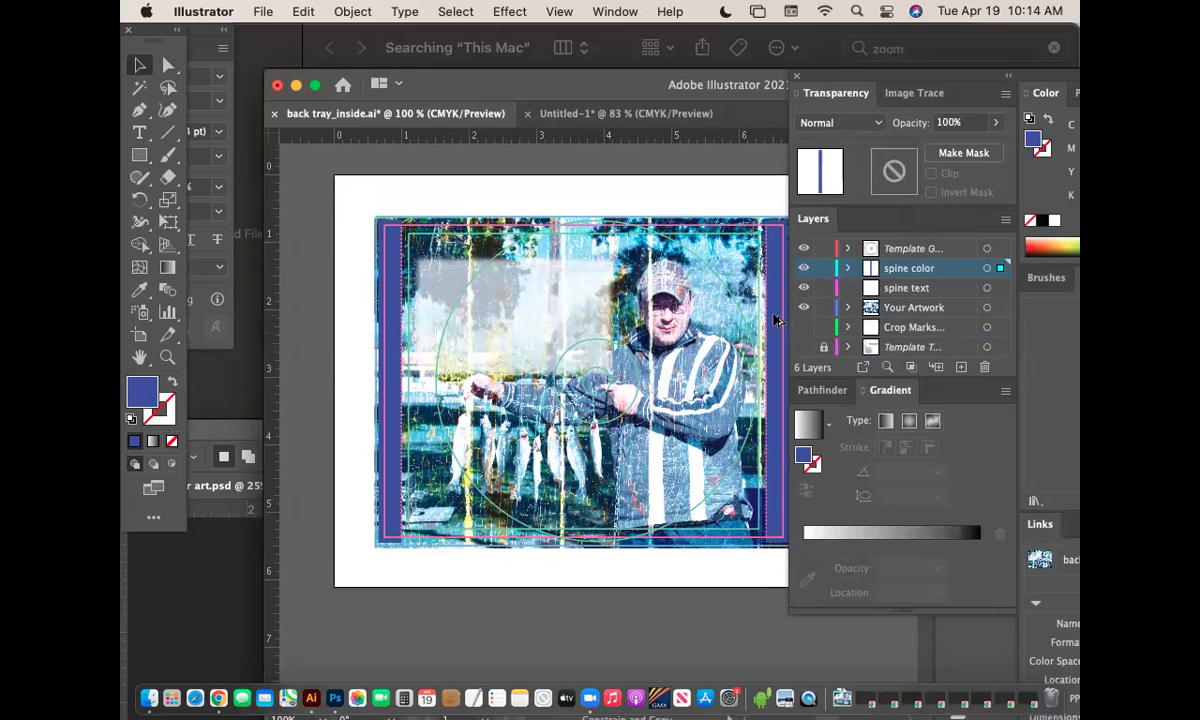
pyautogui.moveTo(775, 320); pyautogui.dragTo(776, 321)
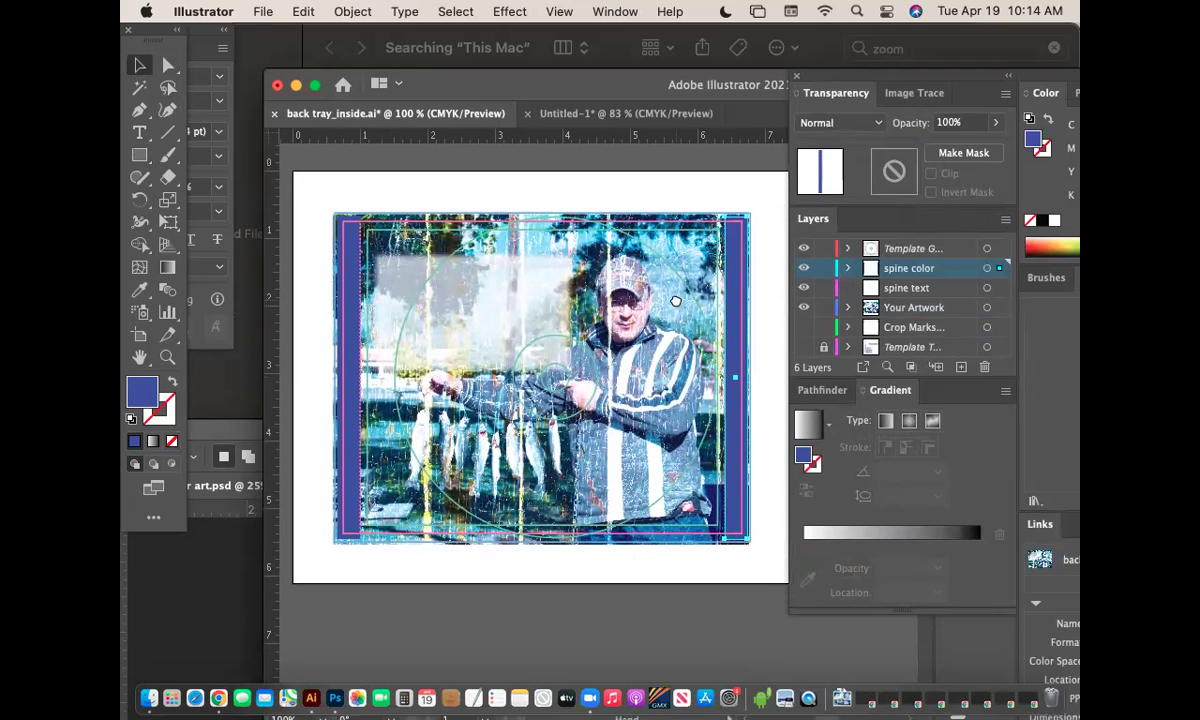
pyautogui.click(740, 557)
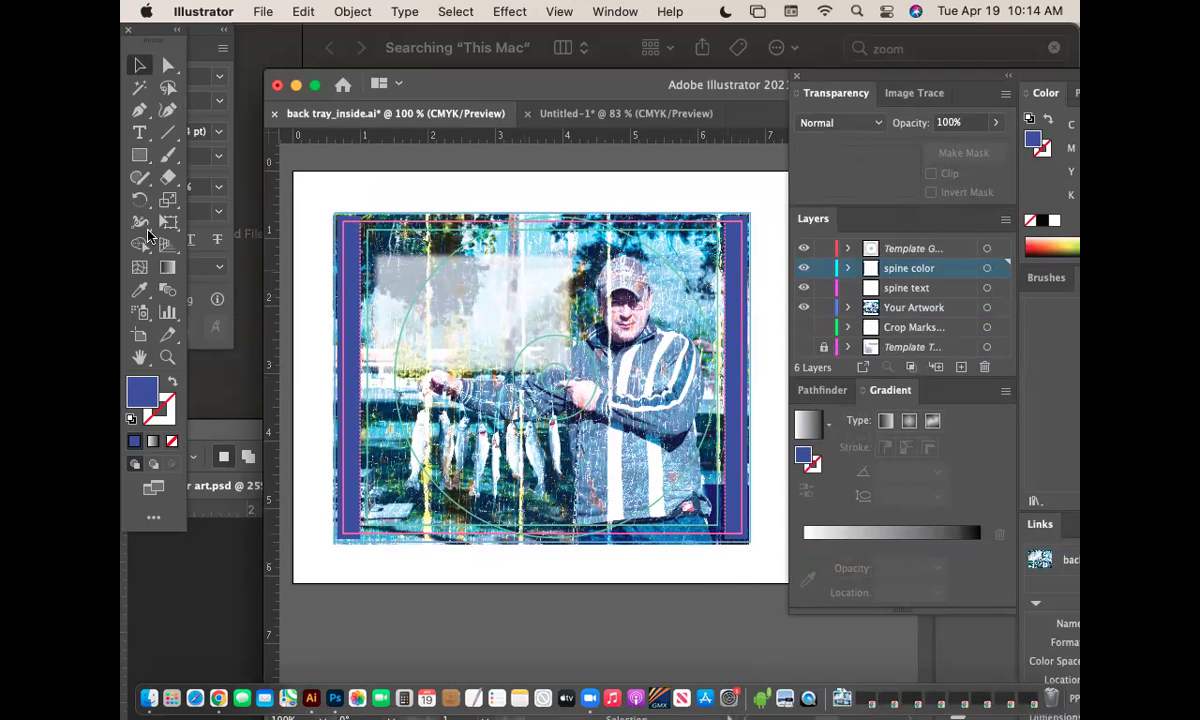
# Check the right spine rectangle against the guides and move the spine text layer above the spine color layer.
pyautogui.click(167, 357)
pyautogui.click(700, 258)
pyautogui.click(722, 262)
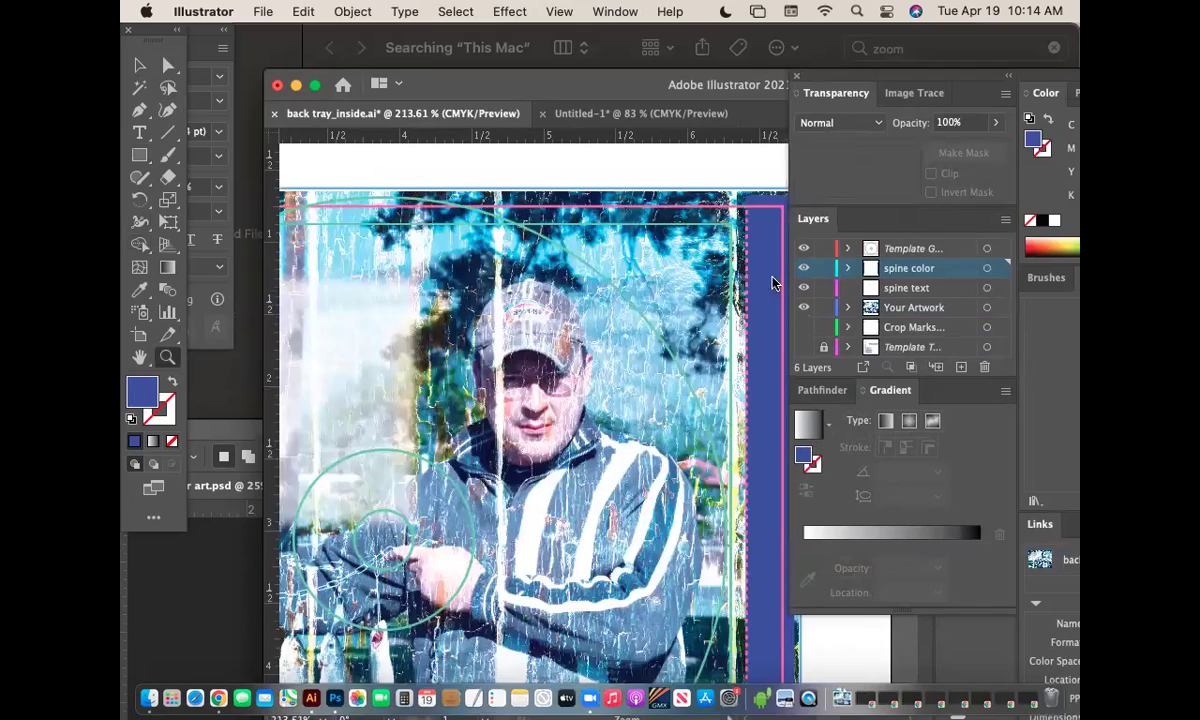
pyautogui.click(730, 265)
pyautogui.moveTo(755, 284); pyautogui.dragTo(476, 269)
pyautogui.click(934, 289)
pyautogui.moveTo(937, 293); pyautogui.dragTo(943, 258)
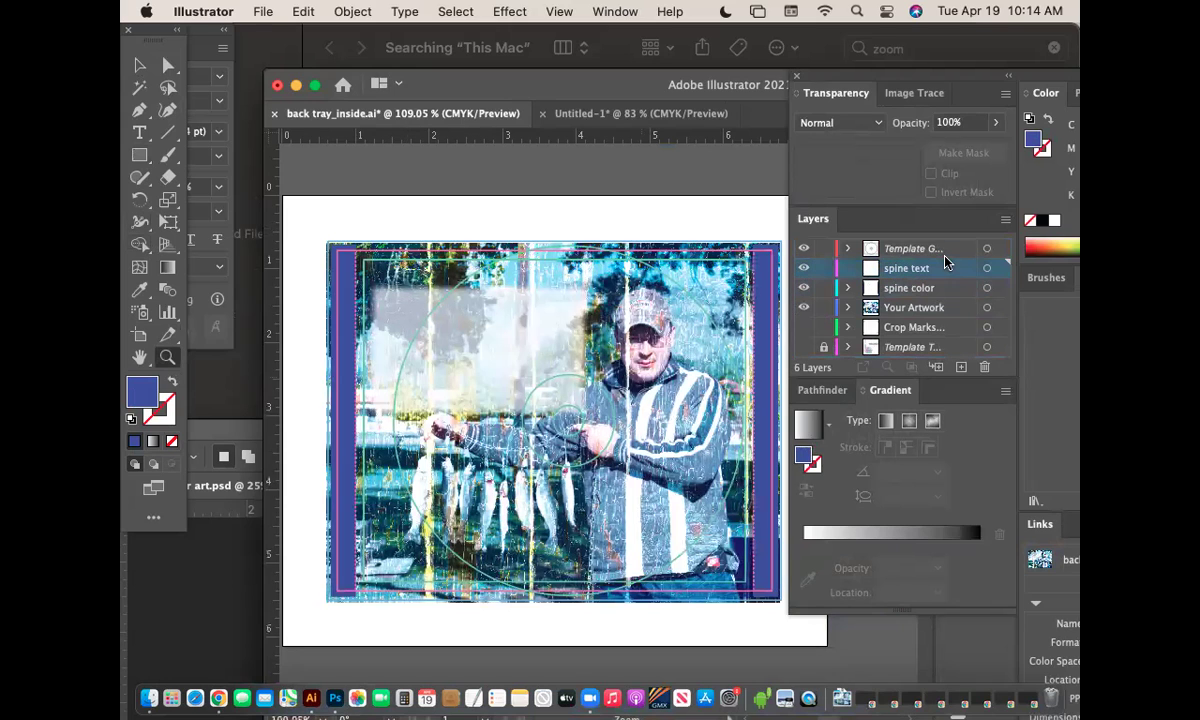
# Add the text "Joe Mama's Ol'Timey Fishing Trip Songs" above the artboard on the spine text layer.
pyautogui.click(139, 132)
pyautogui.click(396, 168)
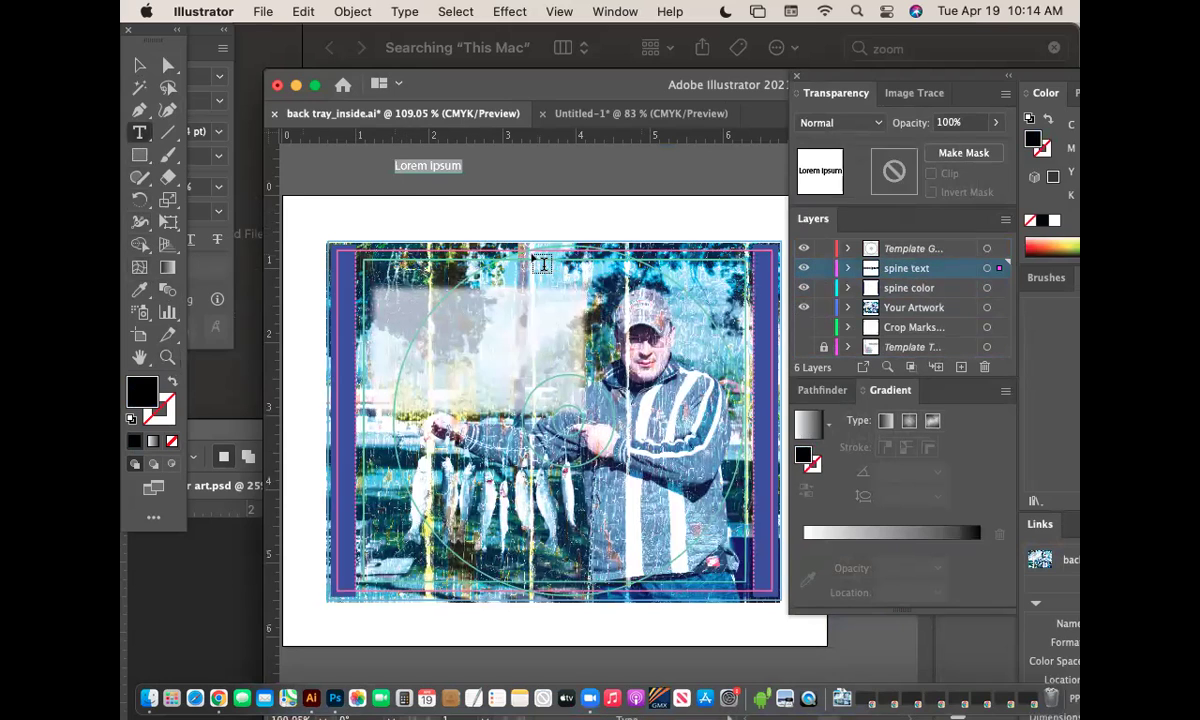
pyautogui.write("Joe Mama's")
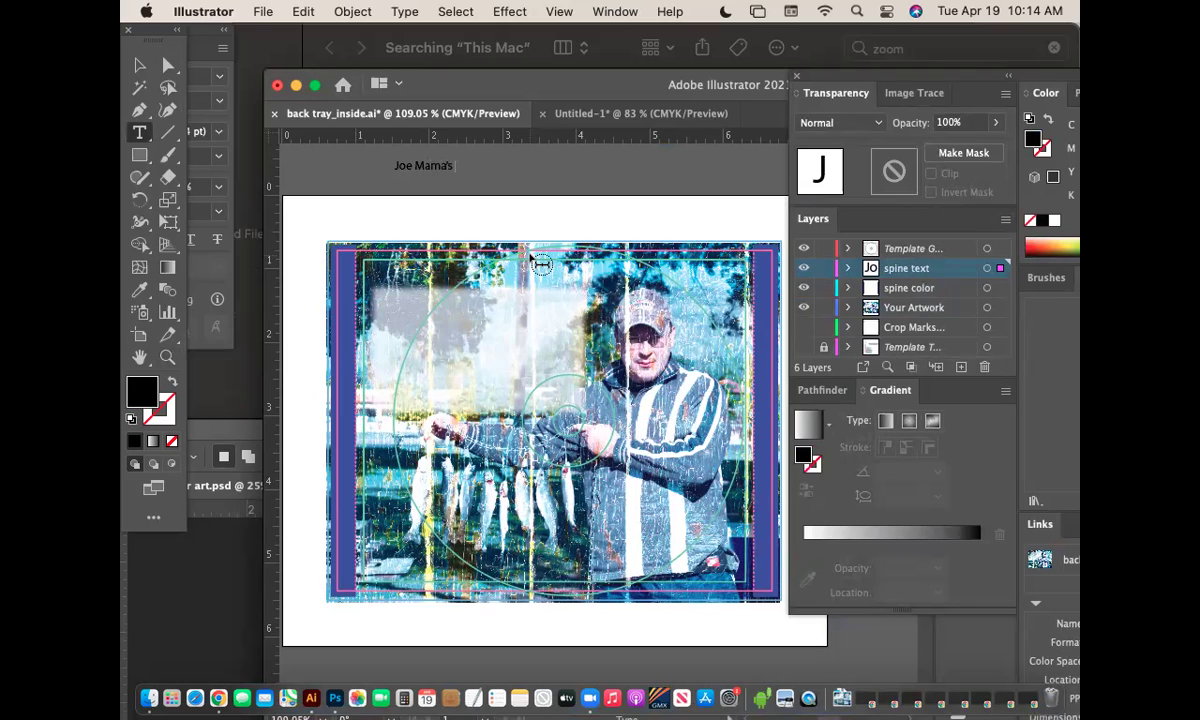
pyautogui.write("Ol'Timey Fishing Trip")
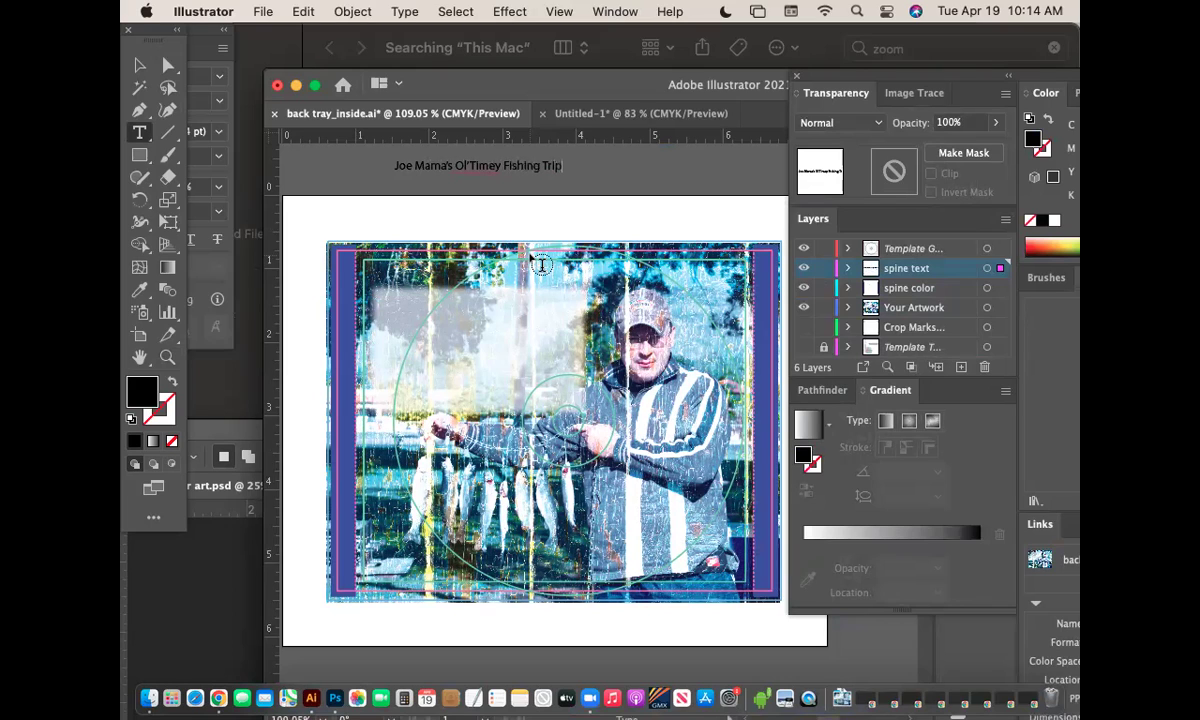
pyautogui.write(' Songs')
# Scale the title text up to nearly the spine's length and place it just above the artwork.
pyautogui.click(140, 65)
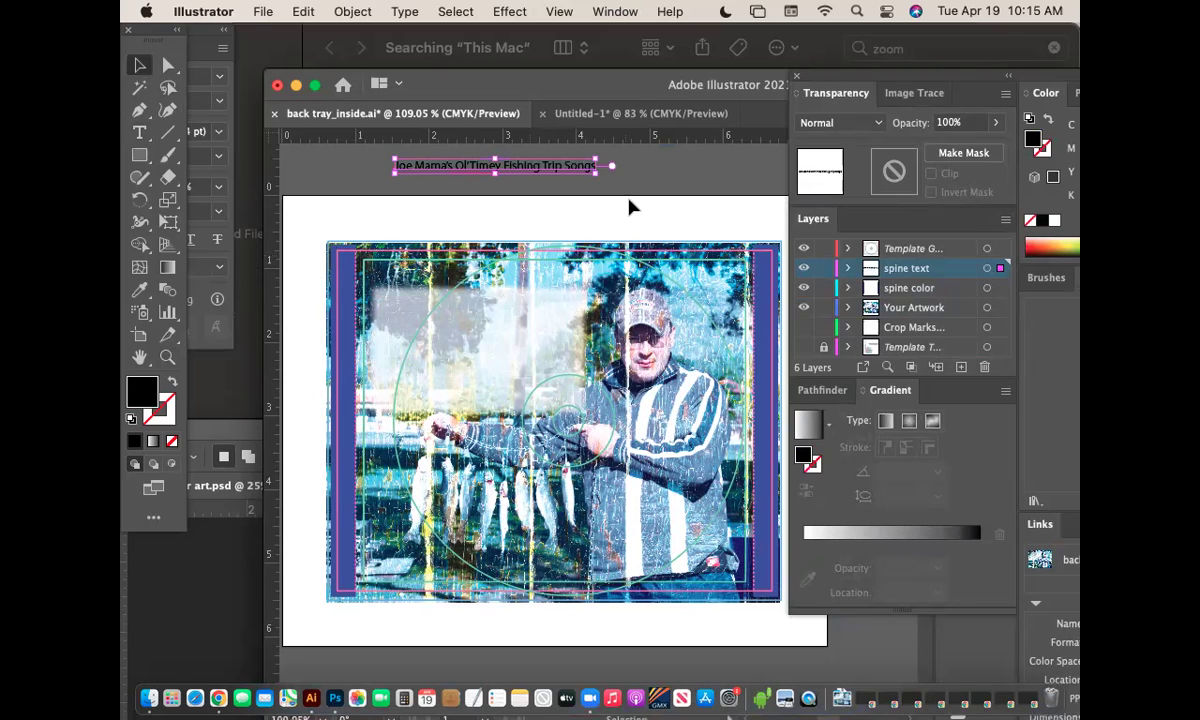
pyautogui.moveTo(598, 175); pyautogui.dragTo(660, 200)
pyautogui.moveTo(577, 193); pyautogui.dragTo(632, 209)
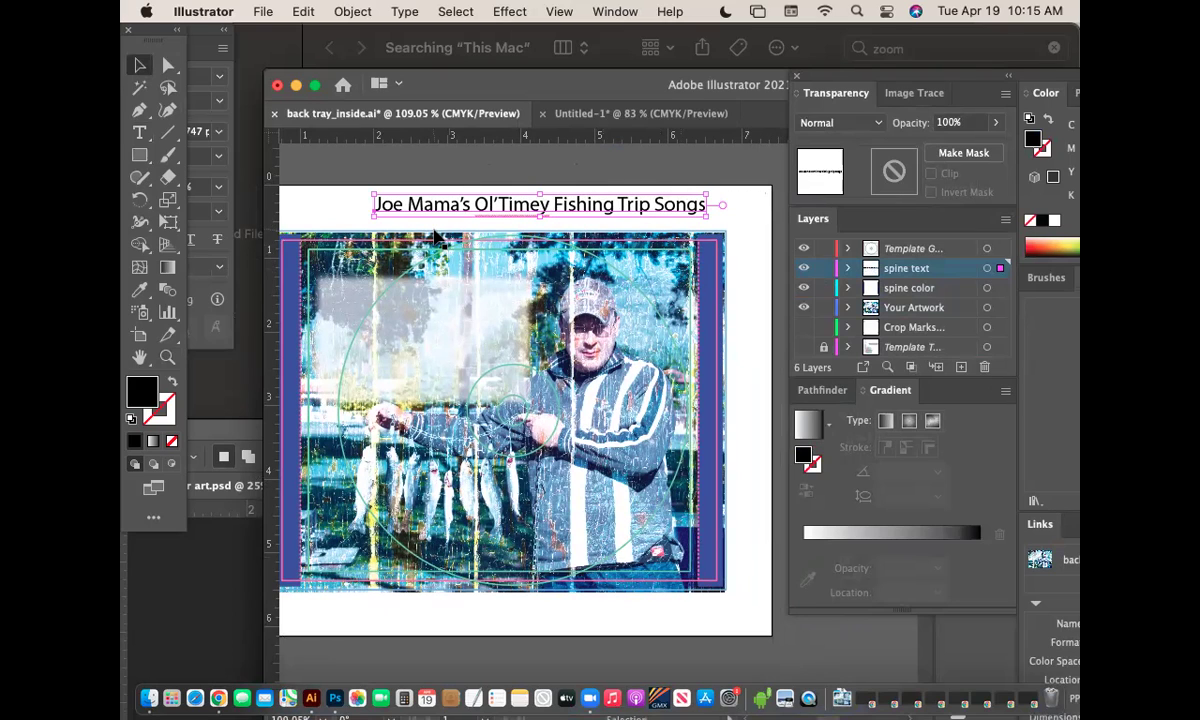
pyautogui.tripleClick(463, 206)
pyautogui.click(466, 205)
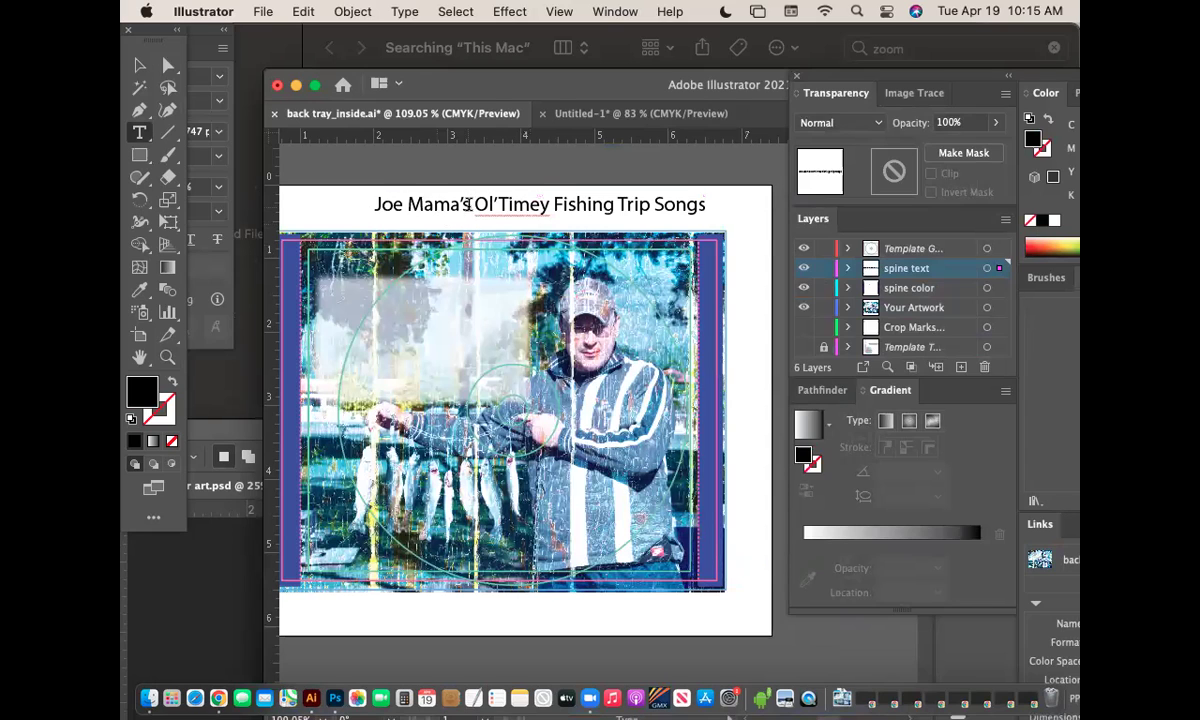
# Rotate the title text 90° clockwise and place it over the right blue spine strip.
pyautogui.click(140, 65)
pyautogui.press('r')
pyautogui.click(374, 205)
pyautogui.moveTo(726, 260); pyautogui.dragTo(266, 562)
pyautogui.click(140, 65)
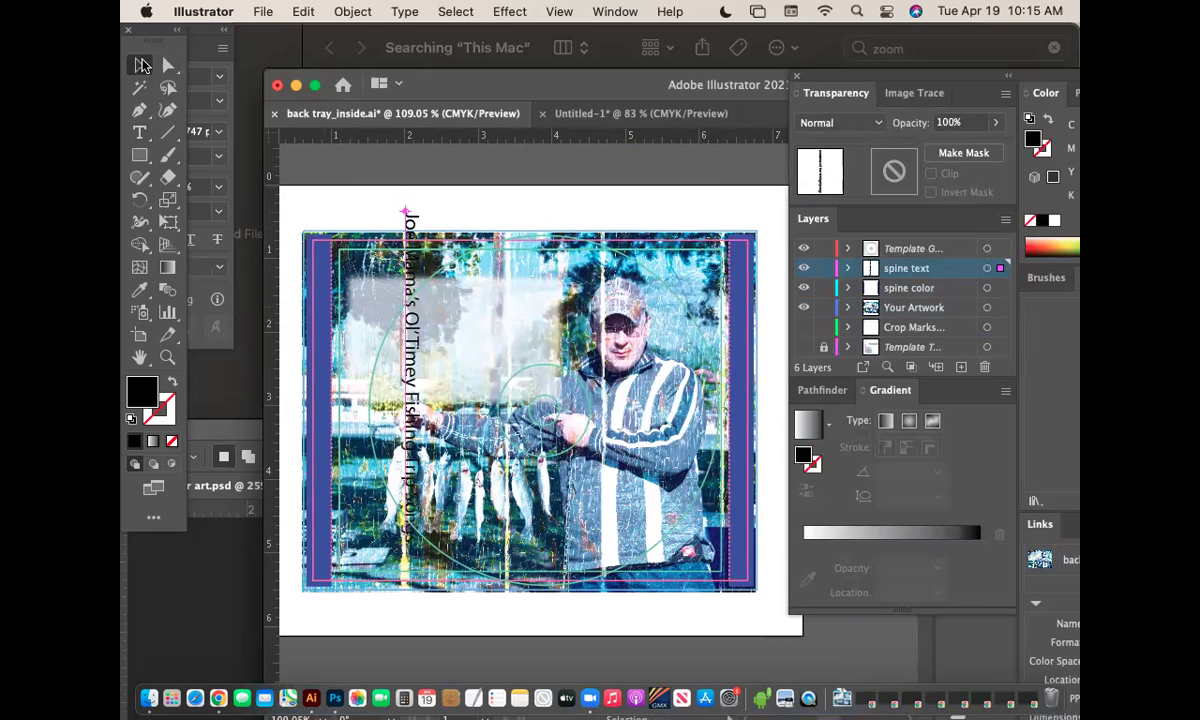
pyautogui.moveTo(402, 215); pyautogui.dragTo(738, 257)
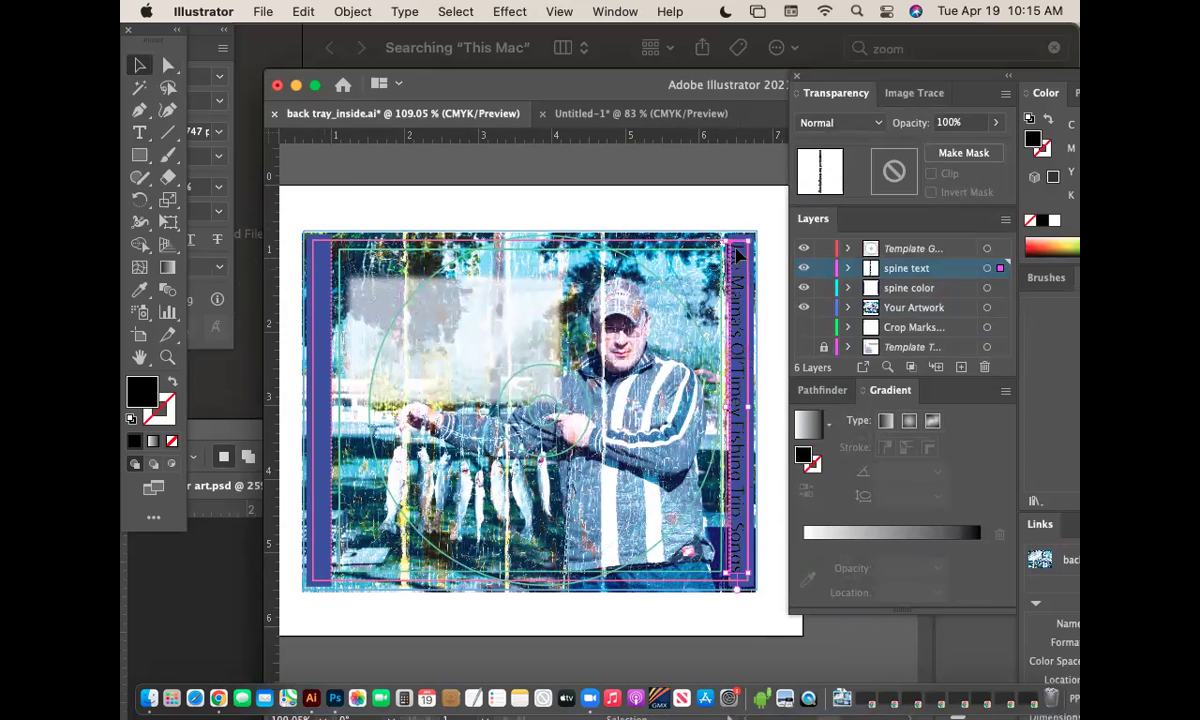
# Rotate the spine title 180° so it reads bottom to top and reposition it on the right spine strip.
pyautogui.press('super+equal')
pyautogui.press('super+equal')
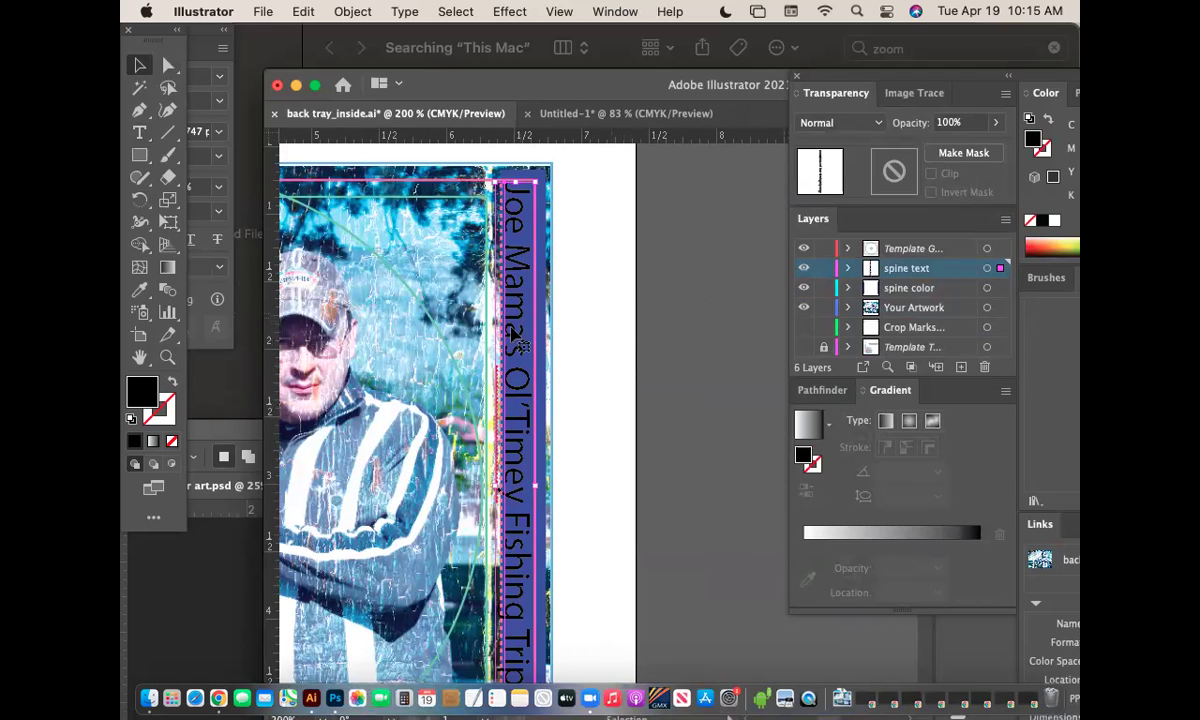
pyautogui.press('r')
pyautogui.press('super+minus')
pyautogui.press('super+minus')
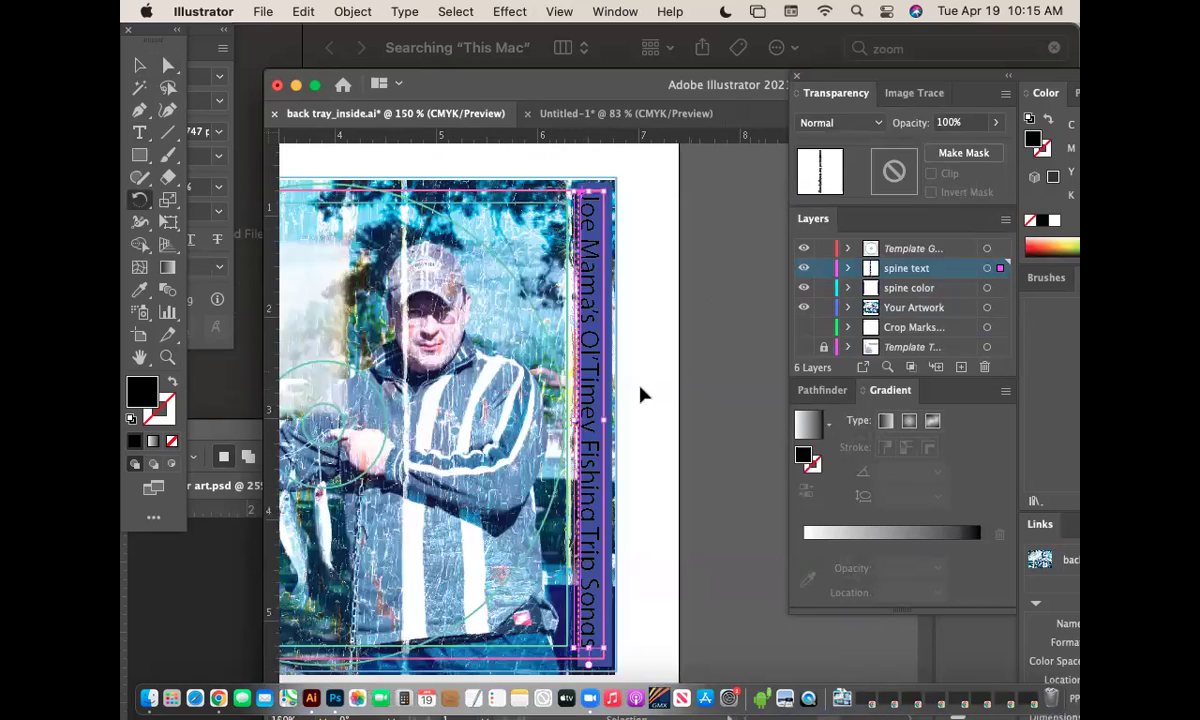
pyautogui.moveTo(641, 389); pyautogui.dragTo(535, 135)
pyautogui.click(140, 65)
pyautogui.moveTo(569, 225); pyautogui.dragTo(597, 577)
# Color the right spine's title text white with the Eyedropper tool.
pyautogui.click(140, 289)
pyautogui.click(540, 256)
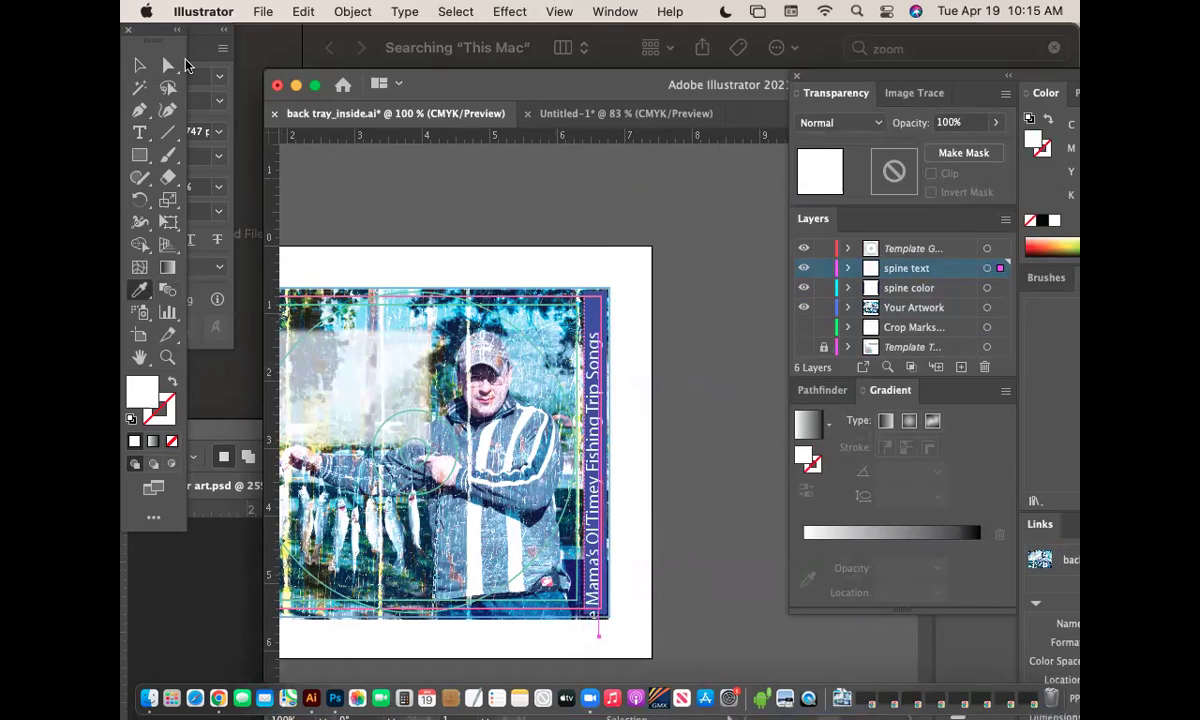
# Show the Character settings and dock them between Transparency and Layers.
pyautogui.press('v')
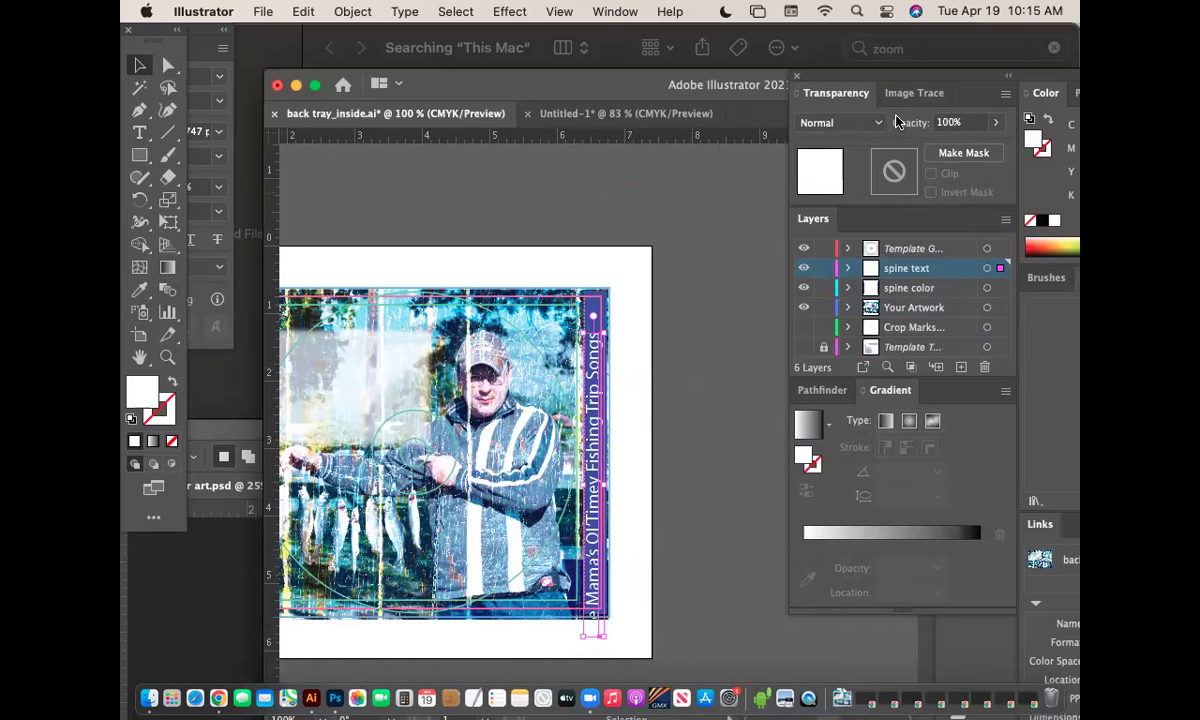
pyautogui.press('super+t')
pyautogui.moveTo(172, 35); pyautogui.dragTo(830, 253)
# Set the spine title's font size to 13 pt and move it up to the middle of the right spine strip.
pyautogui.click(822, 309)
pyautogui.click(822, 309)
pyautogui.click(822, 309)
pyautogui.click(822, 309)
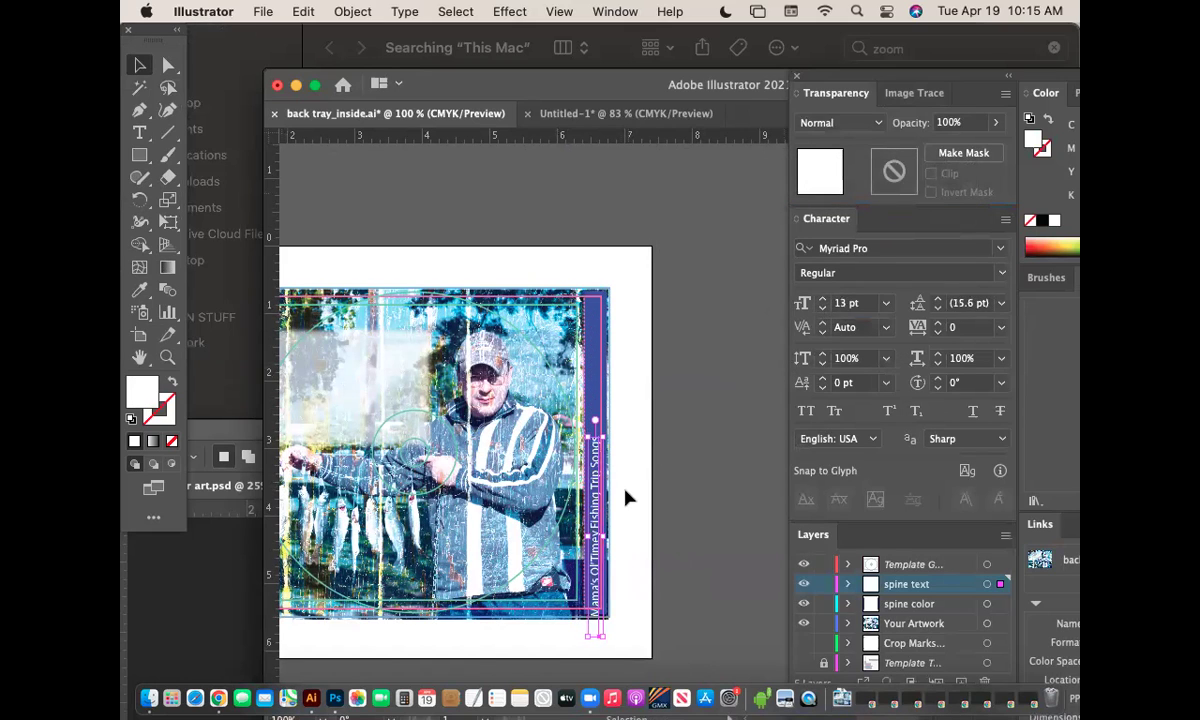
pyautogui.moveTo(595, 495); pyautogui.dragTo(595, 405)
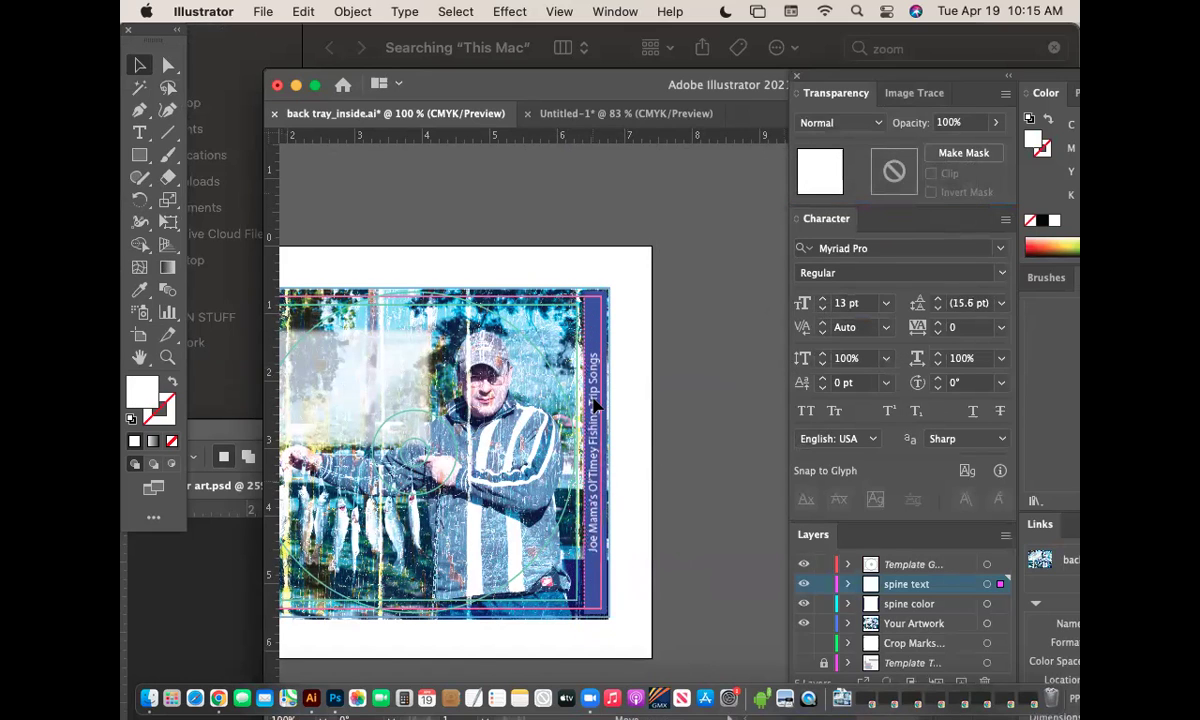
# Change the font of "Joe Mama's" in the spine title to Minion Pro Italic.
pyautogui.press('super+equal')
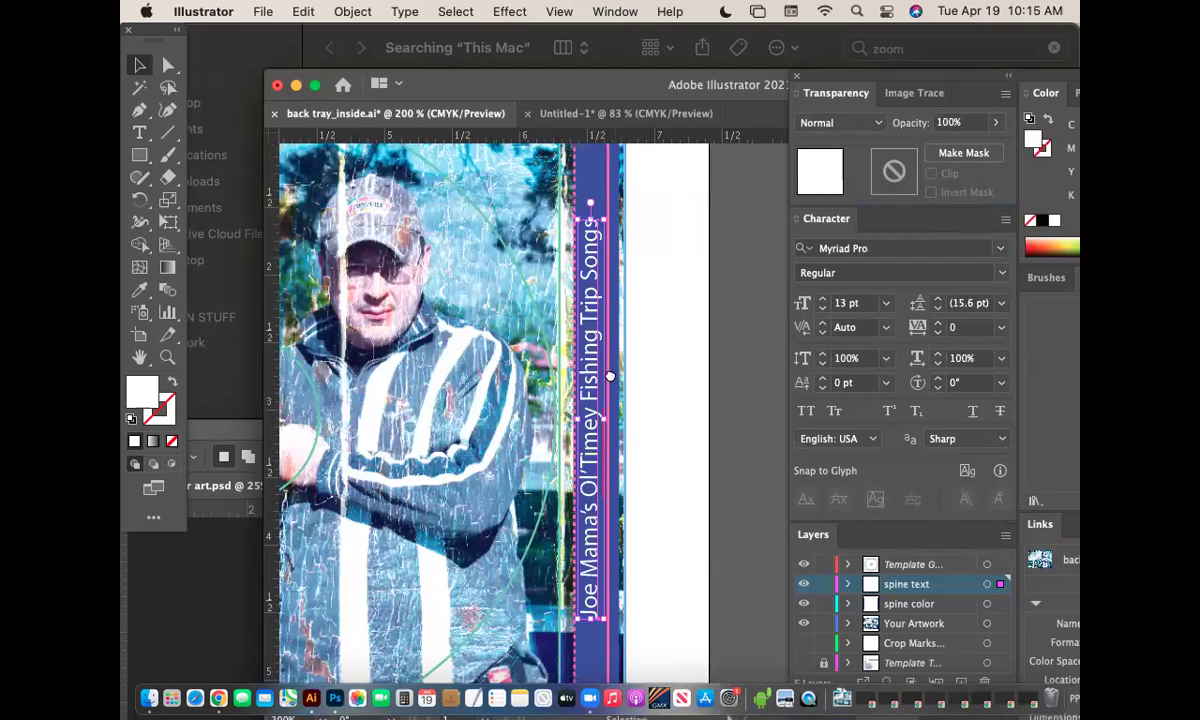
pyautogui.scroll(-3, 560, 400)
pyautogui.scroll(1, 510, 415)
pyautogui.tripleClick(521, 441)
pyautogui.moveTo(524, 537); pyautogui.dragTo(524, 422)
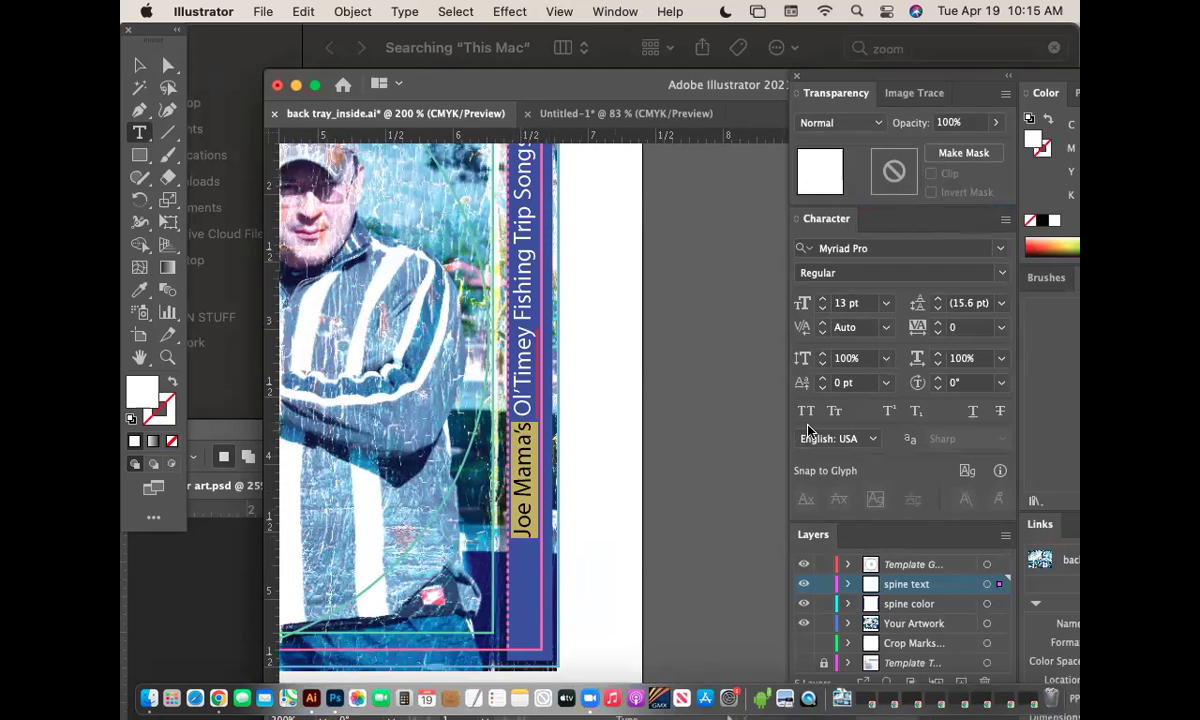
pyautogui.click(868, 246)
pyautogui.write('Minion Pro Italic')
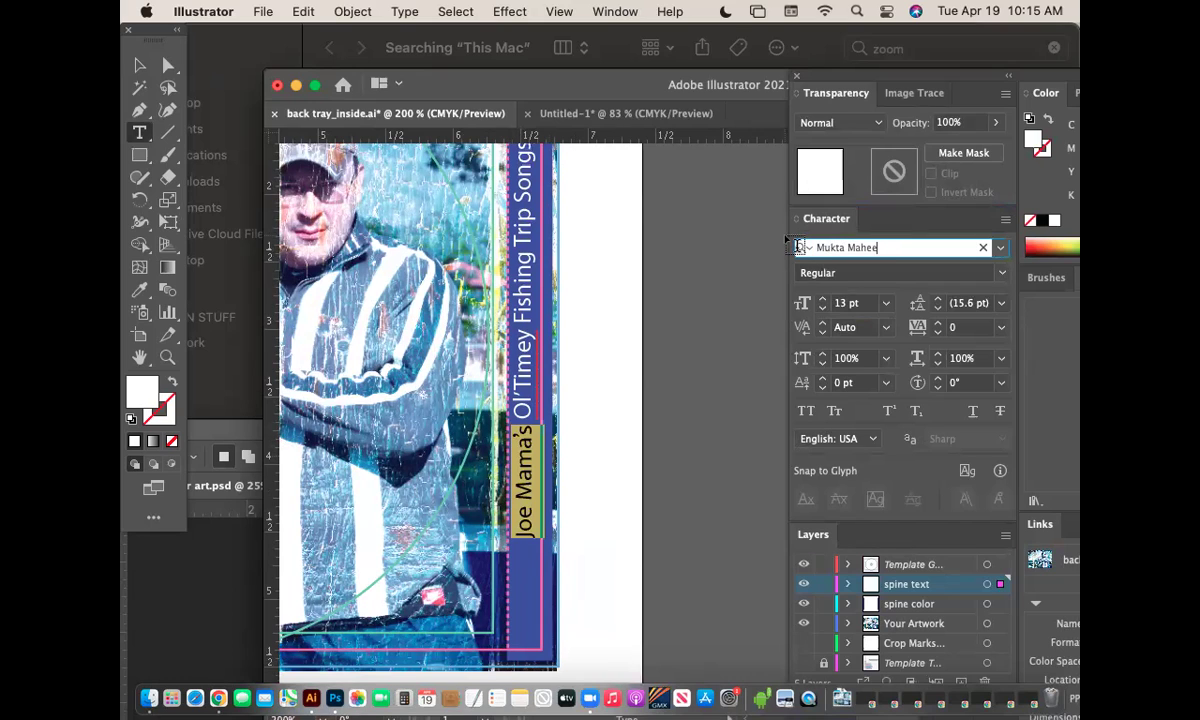
pyautogui.press('Up')
pyautogui.press('Down')
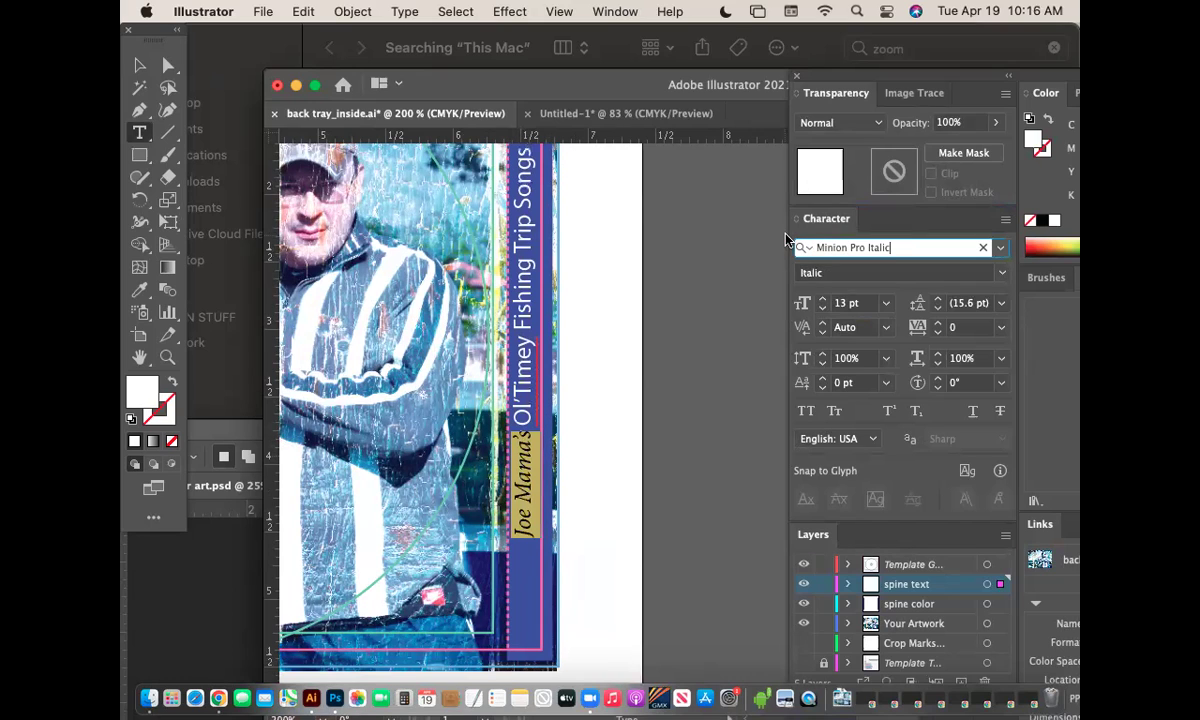
# Move the whole spine title slightly down along the right spine strip.
pyautogui.click(140, 65)
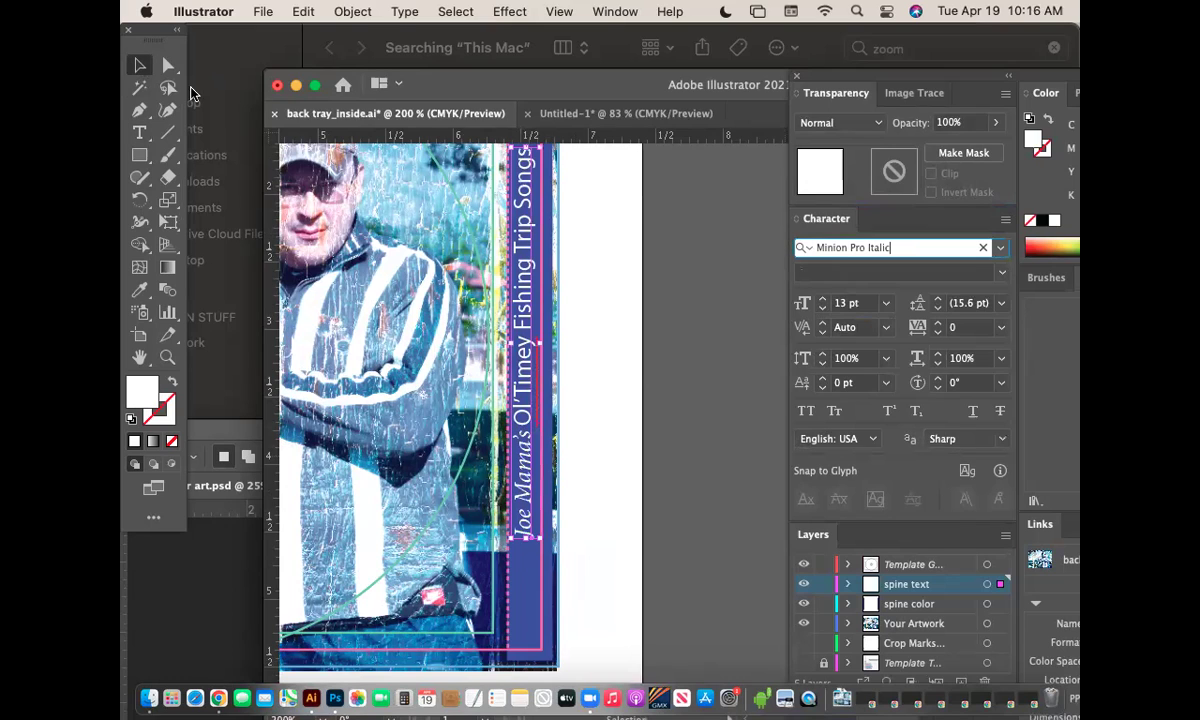
pyautogui.click(578, 282)
pyautogui.moveTo(530, 265); pyautogui.dragTo(530, 332)
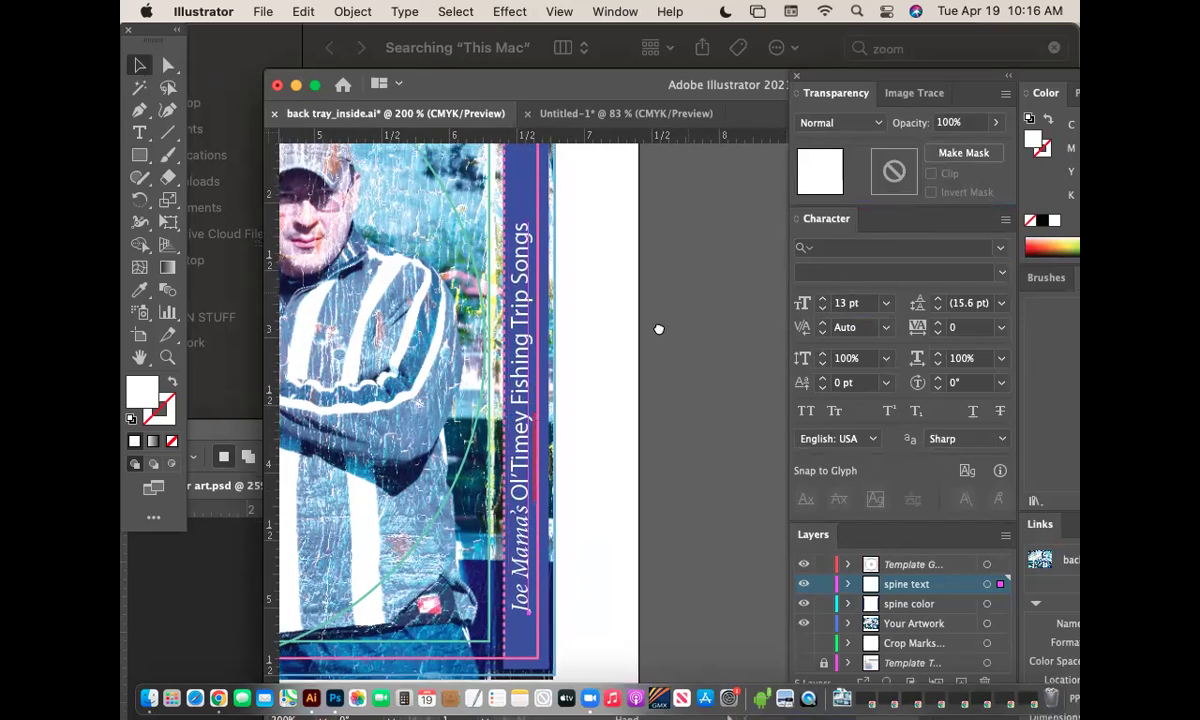
pyautogui.scroll(3, 547, 482)
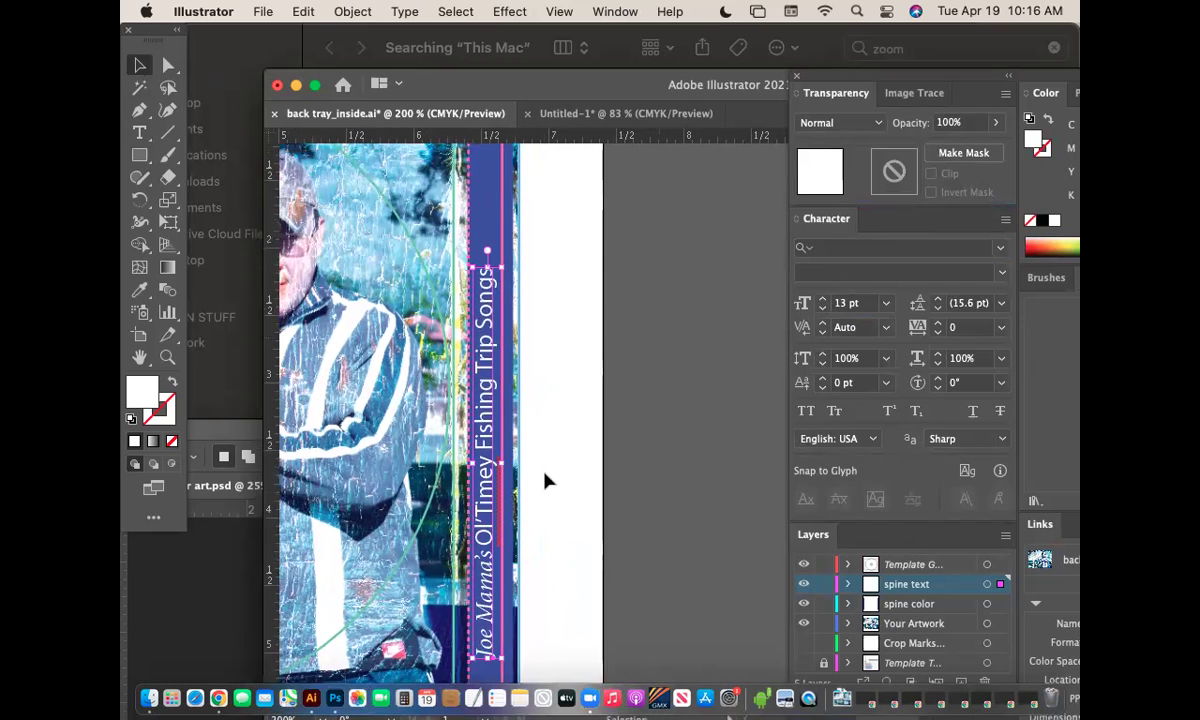
# Change the font of "Ol'Timey Fishing Trip Songs" in the spine title to Papyrus.
pyautogui.tripleClick(485, 510)
pyautogui.click(487, 550)
pyautogui.moveTo(488, 541); pyautogui.dragTo(542, 225)
pyautogui.click(884, 246)
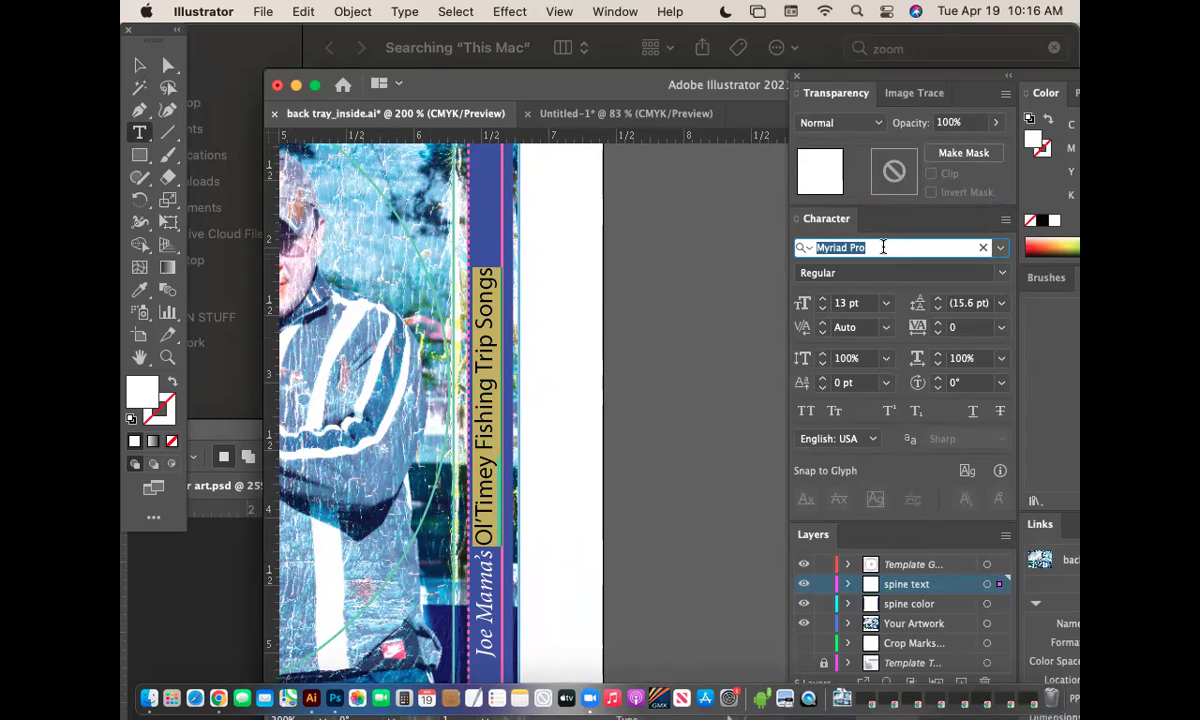
pyautogui.write('Pap')
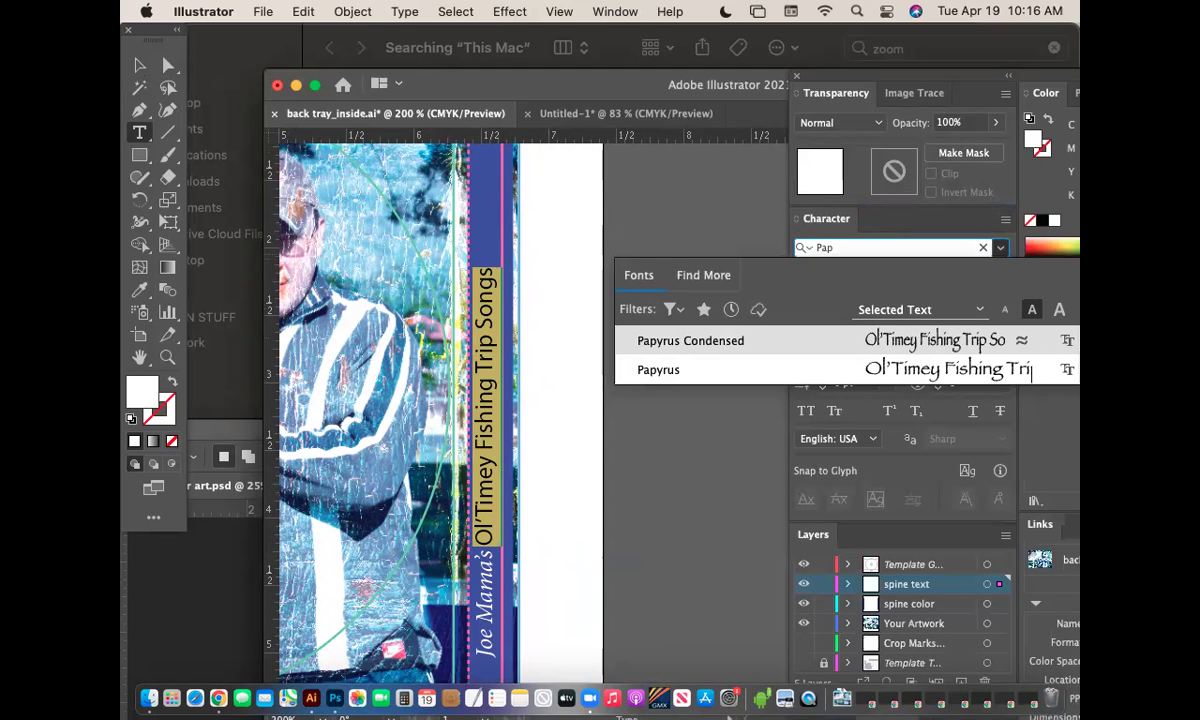
pyautogui.click(931, 377)
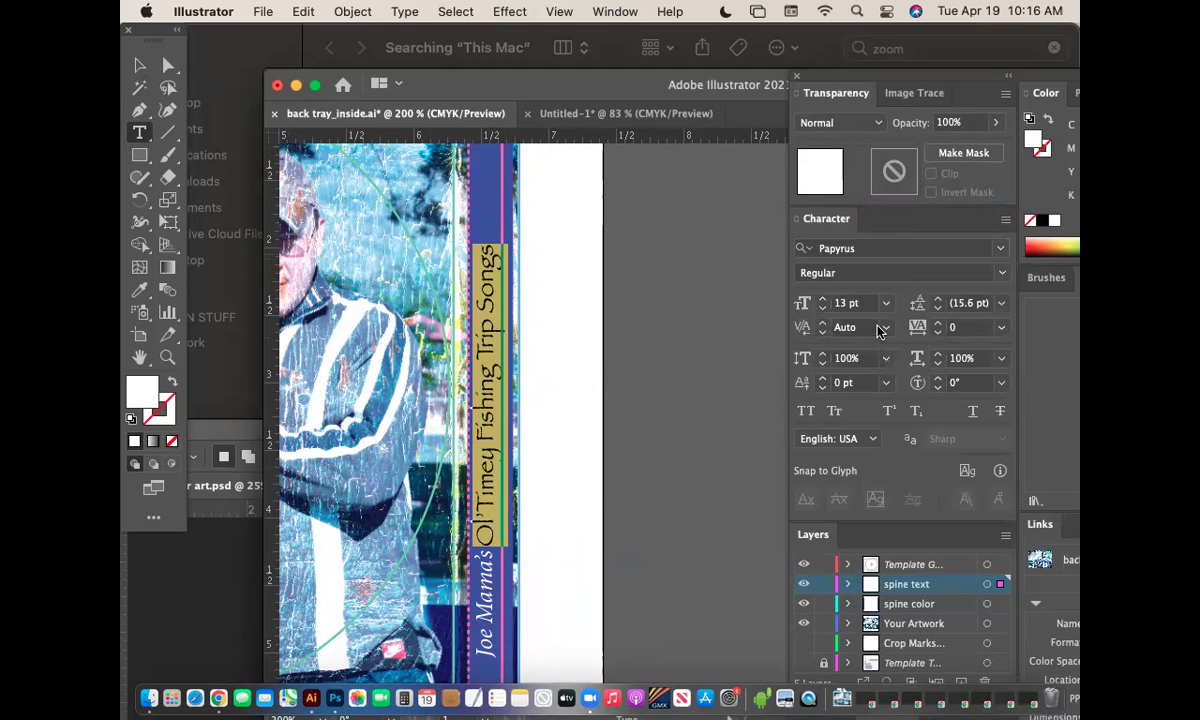
pyautogui.press('super+minus')
pyautogui.press('super+x')
pyautogui.moveTo(677, 353); pyautogui.dragTo(669, 313)
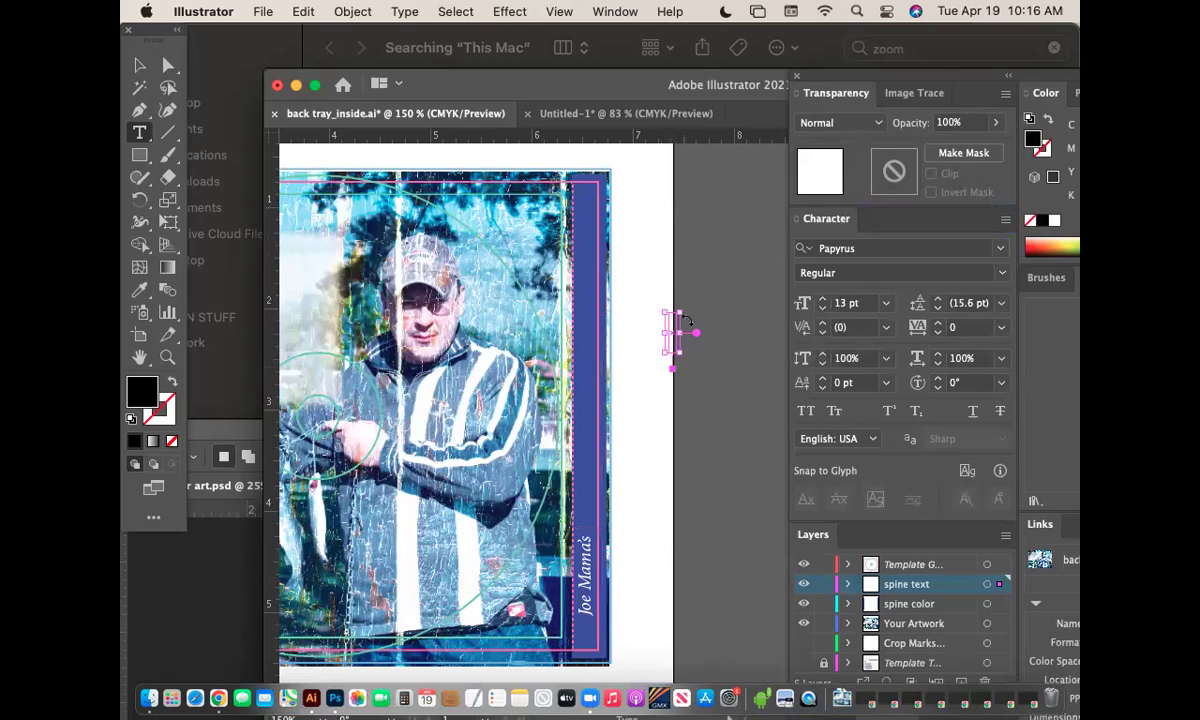
pyautogui.press('super+z')
pyautogui.press('super+z')
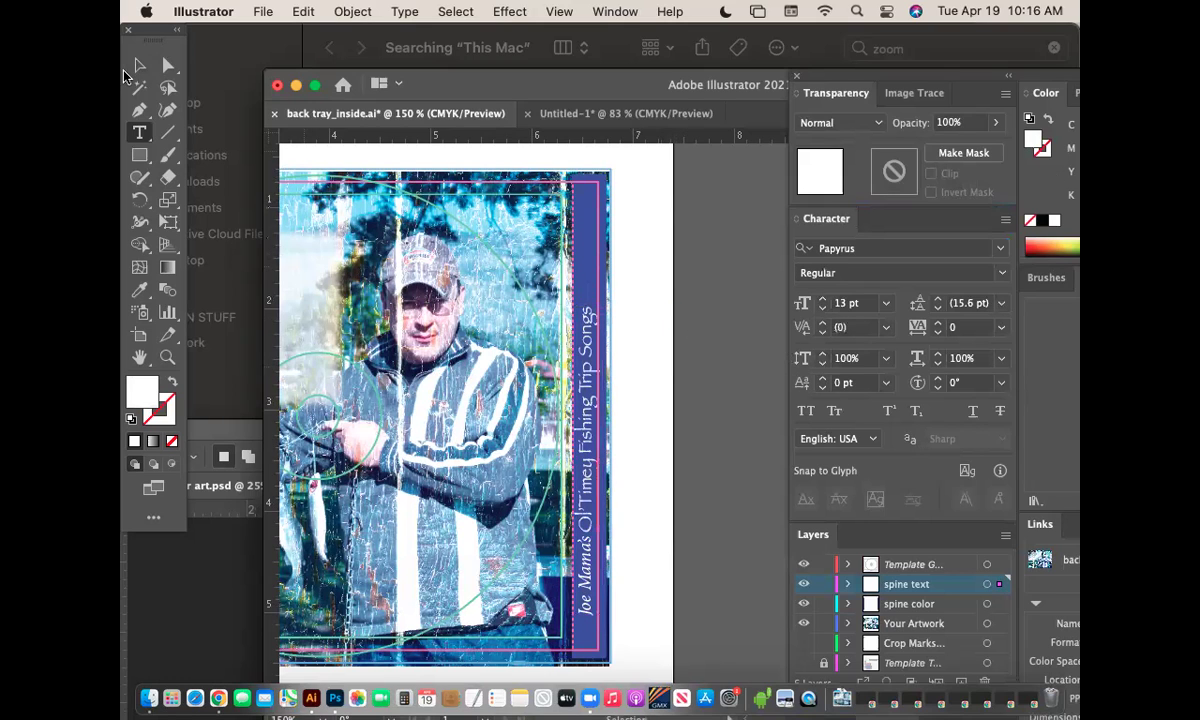
# Move the spine title up slightly along the strip and set its font size to 10 pt.
pyautogui.click(142, 66)
pyautogui.click(762, 478)
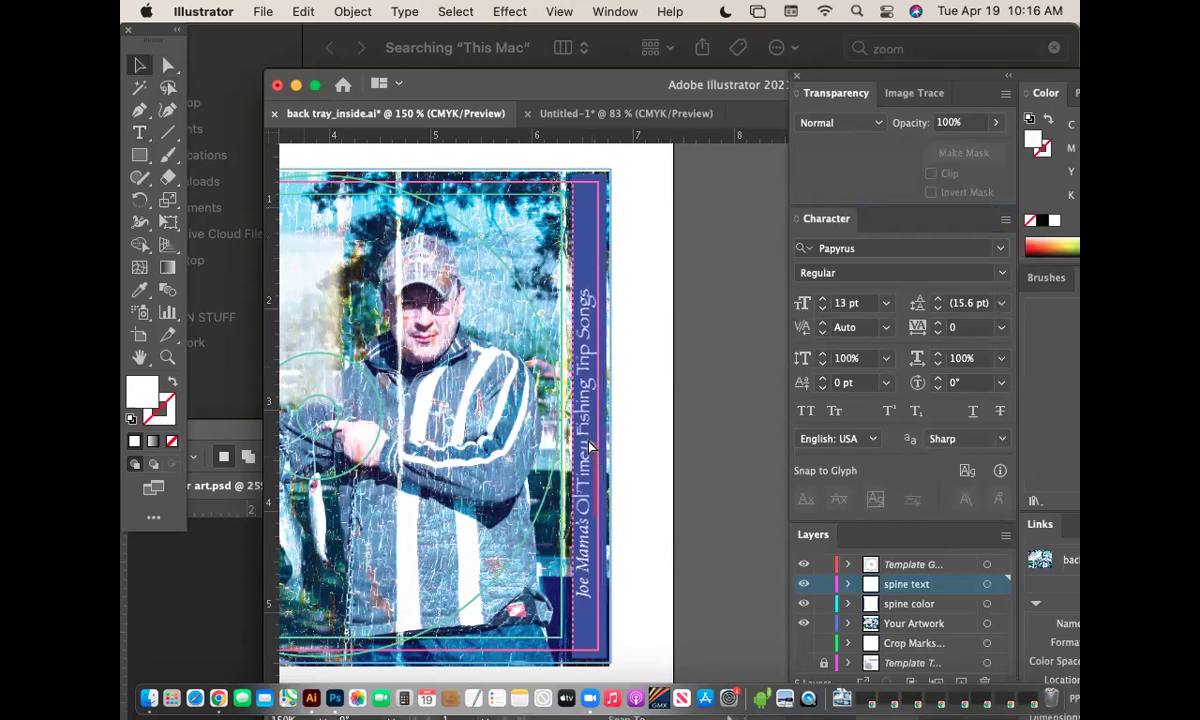
pyautogui.click(168, 357)
pyautogui.moveTo(550, 336); pyautogui.dragTo(663, 399)
pyautogui.moveTo(657, 474); pyautogui.dragTo(697, 481)
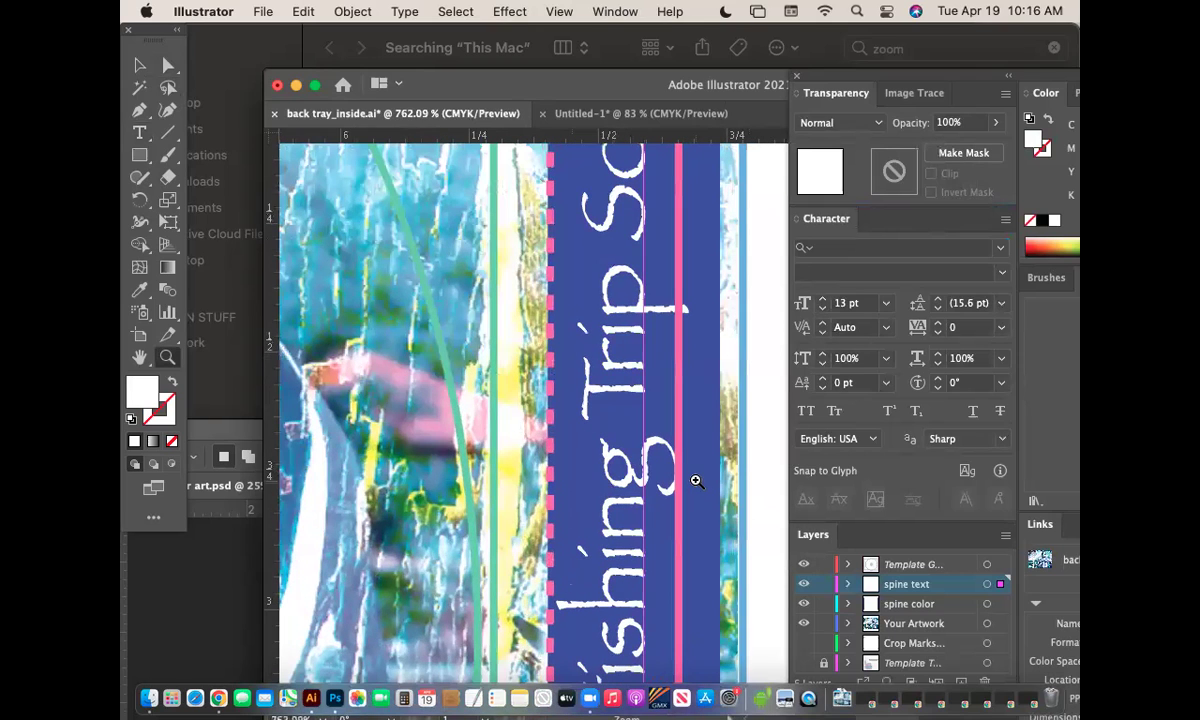
pyautogui.click(140, 64)
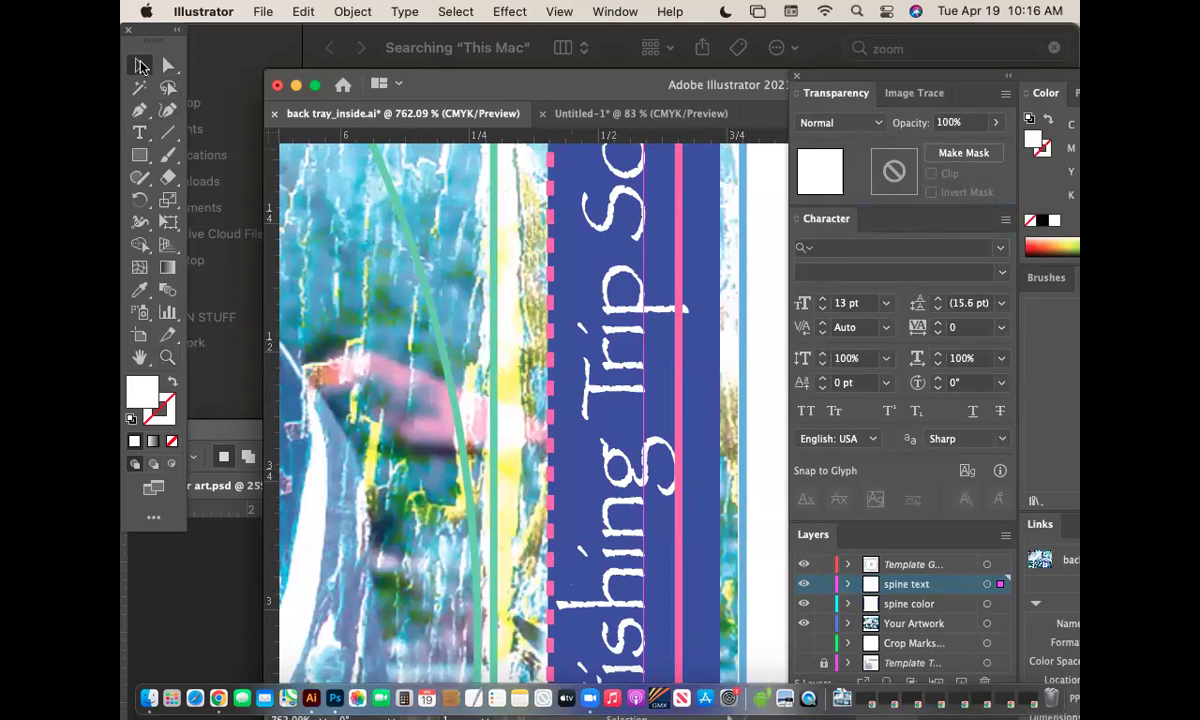
pyautogui.click(821, 309)
pyautogui.click(821, 309)
pyautogui.click(821, 309)
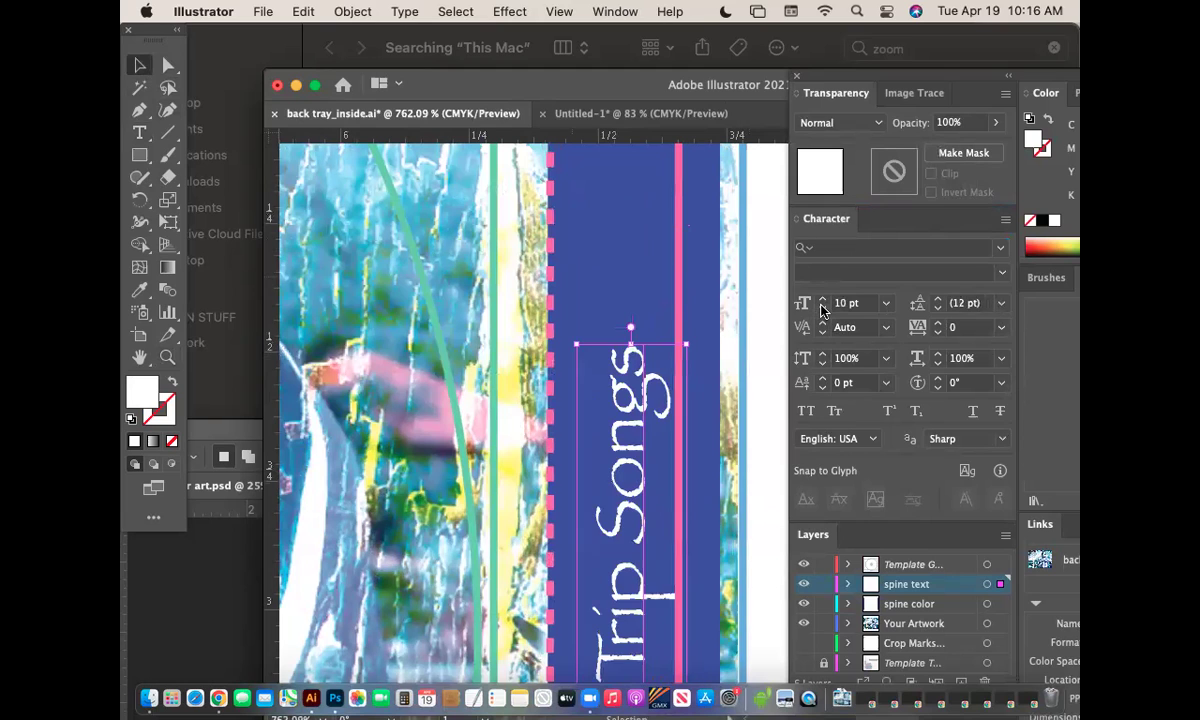
# Nudge the spine title to sit centered between the guide lines of the right spine strip.
pyautogui.press('super+minus')
pyautogui.scroll(-3, 710, 372)
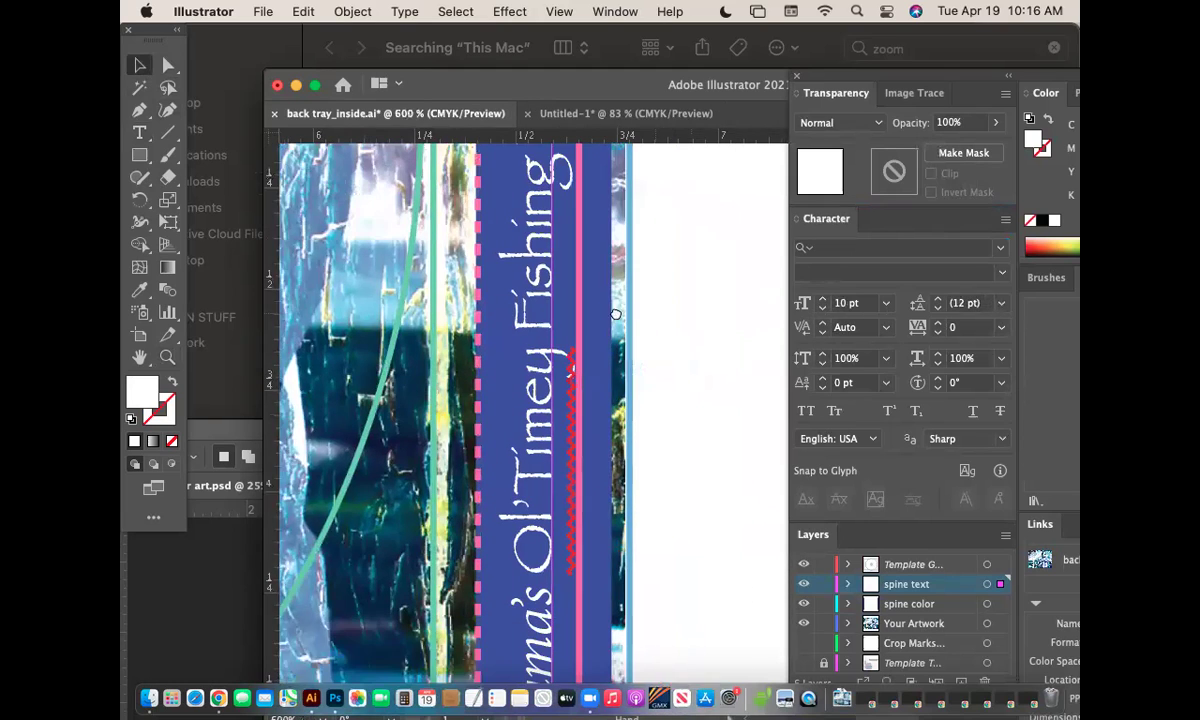
pyautogui.press('super+minus')
pyautogui.press('super+minus')
pyautogui.press('super+minus')
pyautogui.hscroll(-3, 700, 343)
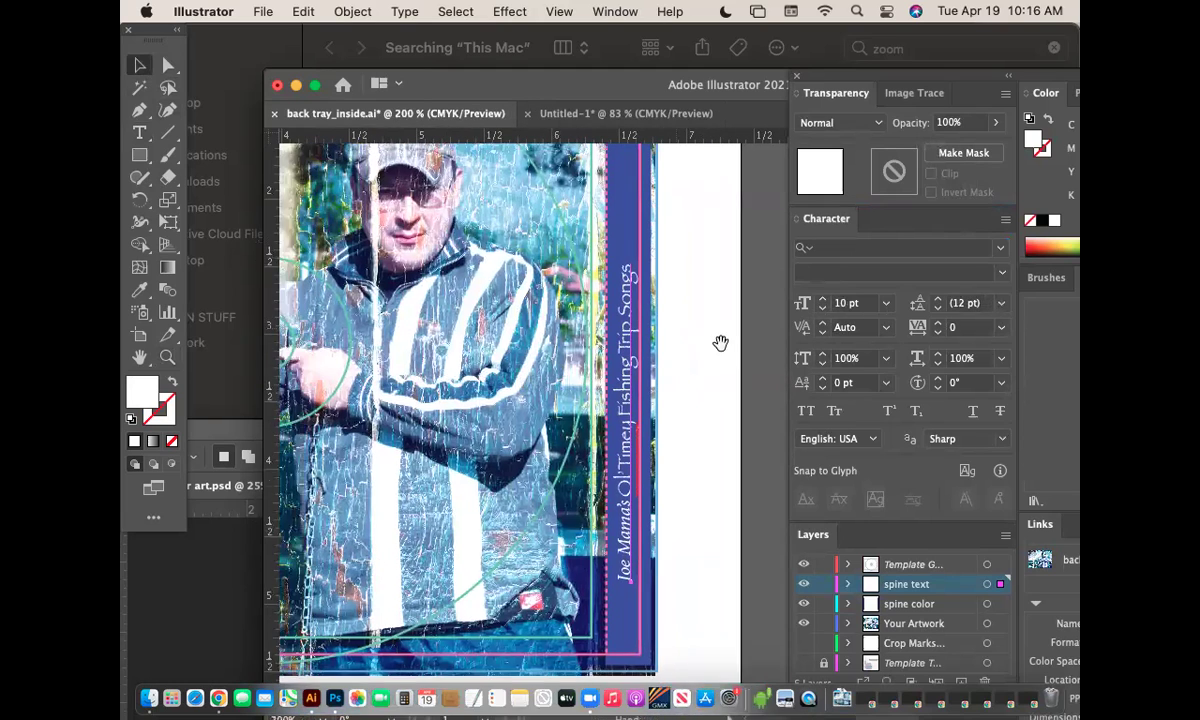
pyautogui.click(669, 334)
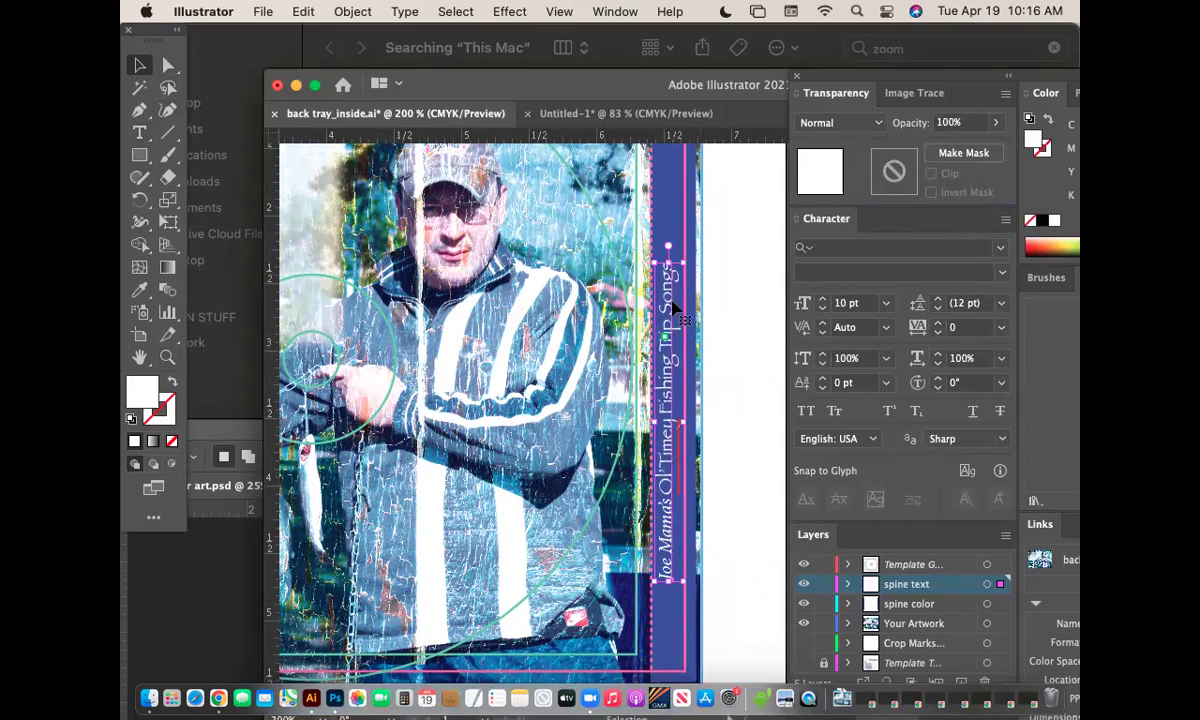
pyautogui.click(732, 318)
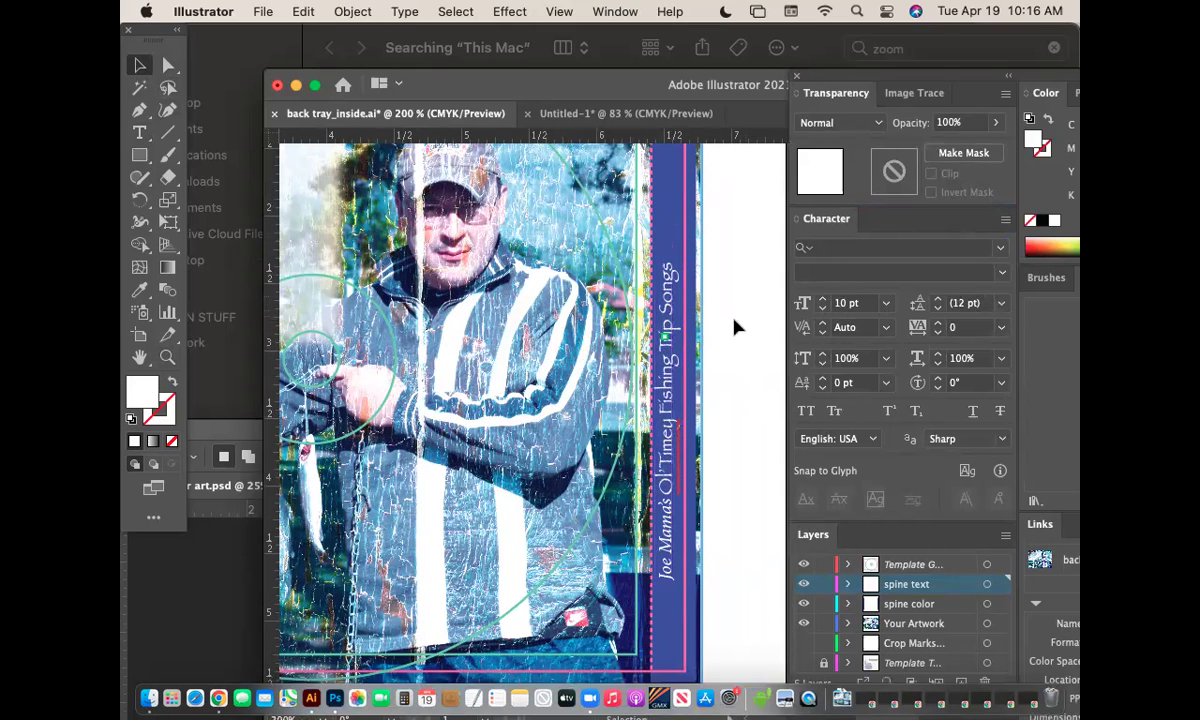
pyautogui.click(668, 337)
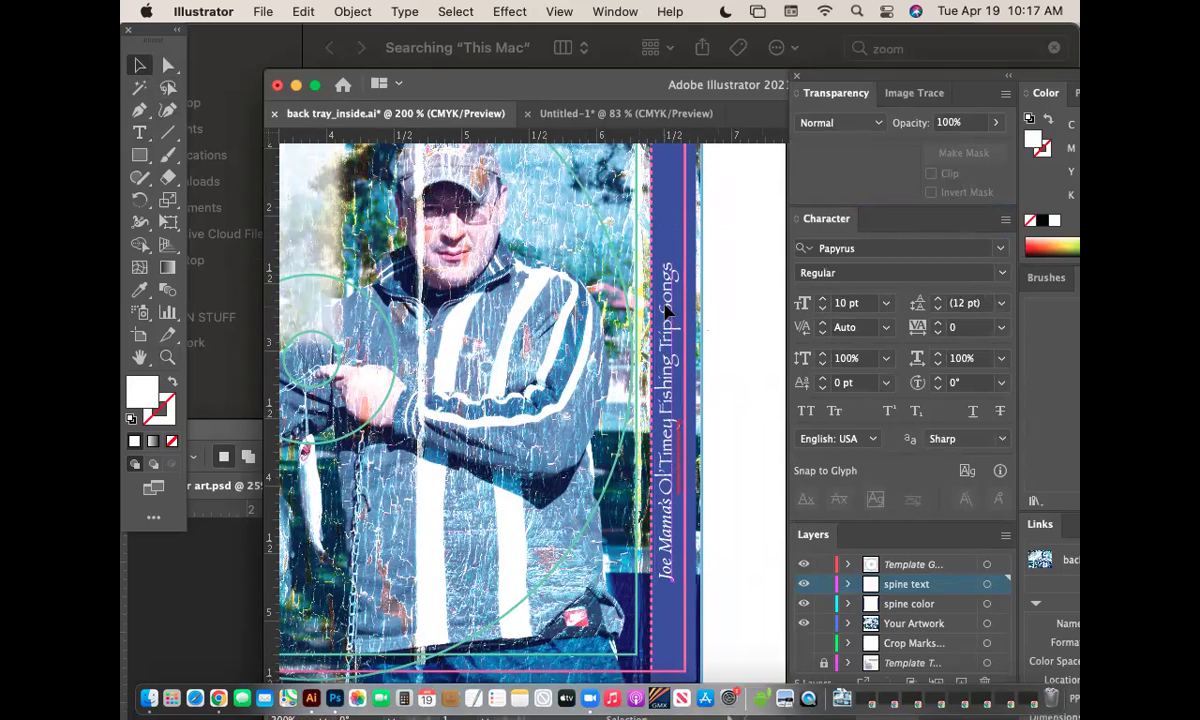
pyautogui.moveTo(668, 313); pyautogui.dragTo(671, 313)
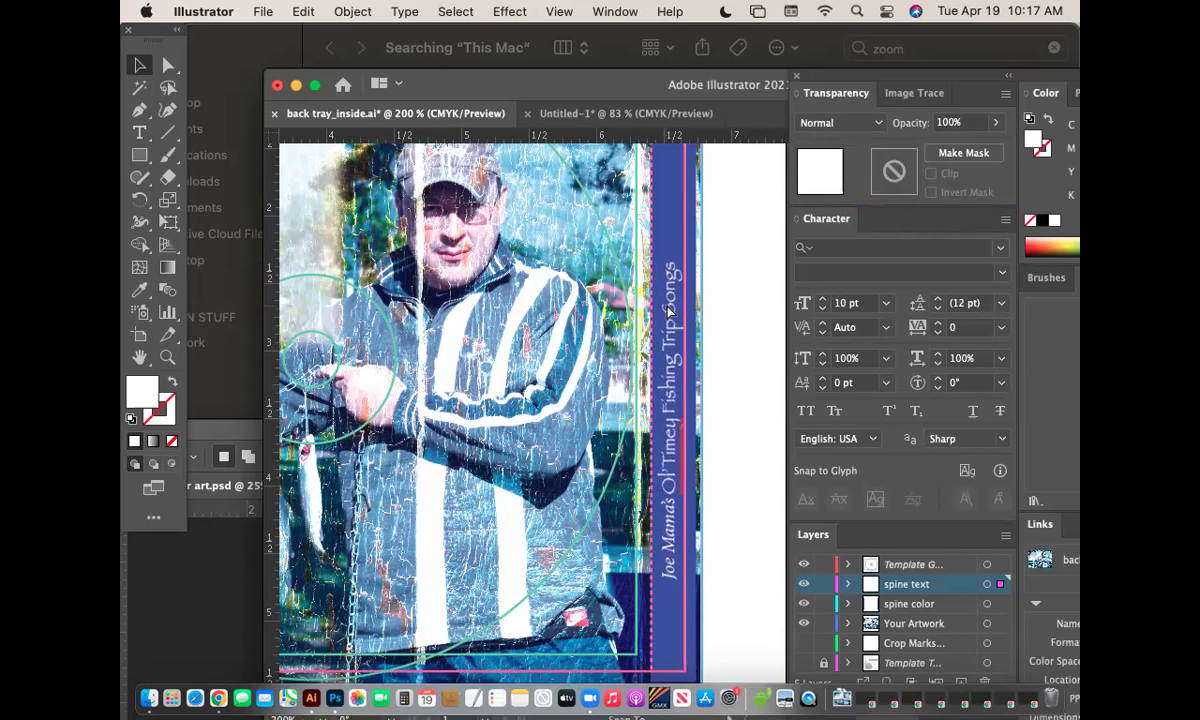
pyautogui.moveTo(668, 313)
pyautogui.mouseDown()
pyautogui.moveTo(650, 315)
pyautogui.moveTo(668, 328)
pyautogui.mouseUp()
# Examine the spine title's lettering up close and its spacing from the spine's fold and safety guide lines.
pyautogui.click(168, 357)
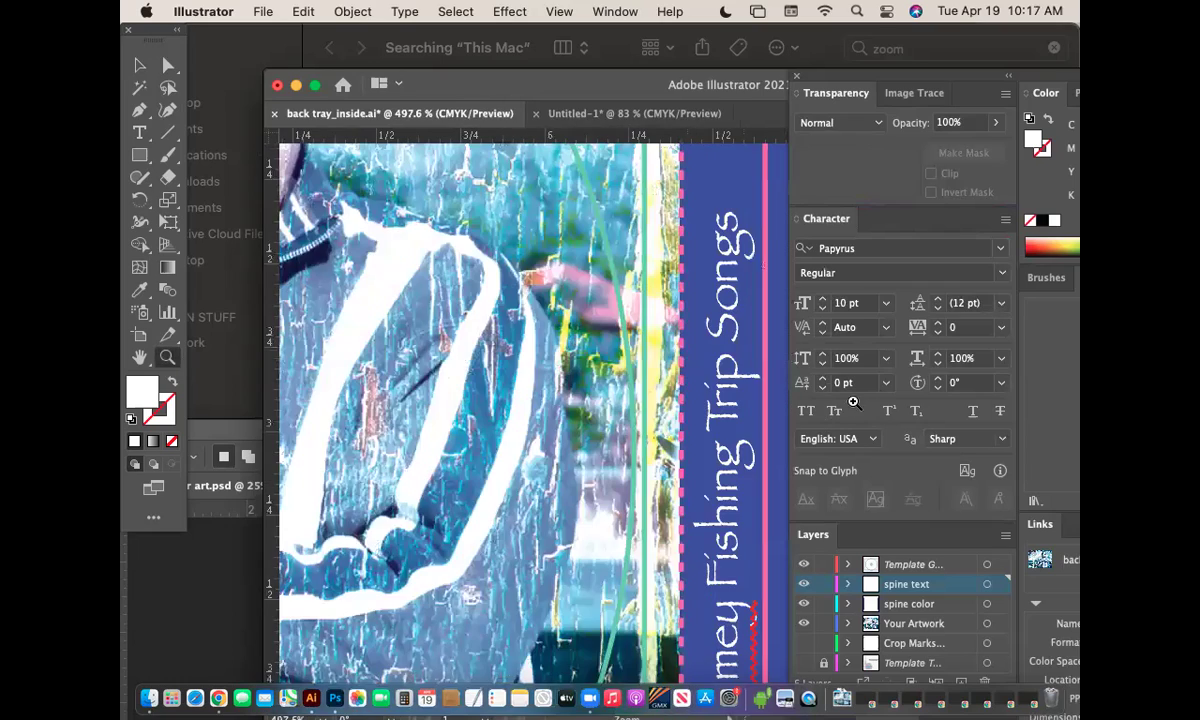
pyautogui.moveTo(853, 402); pyautogui.dragTo(845, 398)
pyautogui.moveTo(737, 324); pyautogui.dragTo(496, 287)
pyautogui.moveTo(560, 355); pyautogui.dragTo(659, 394)
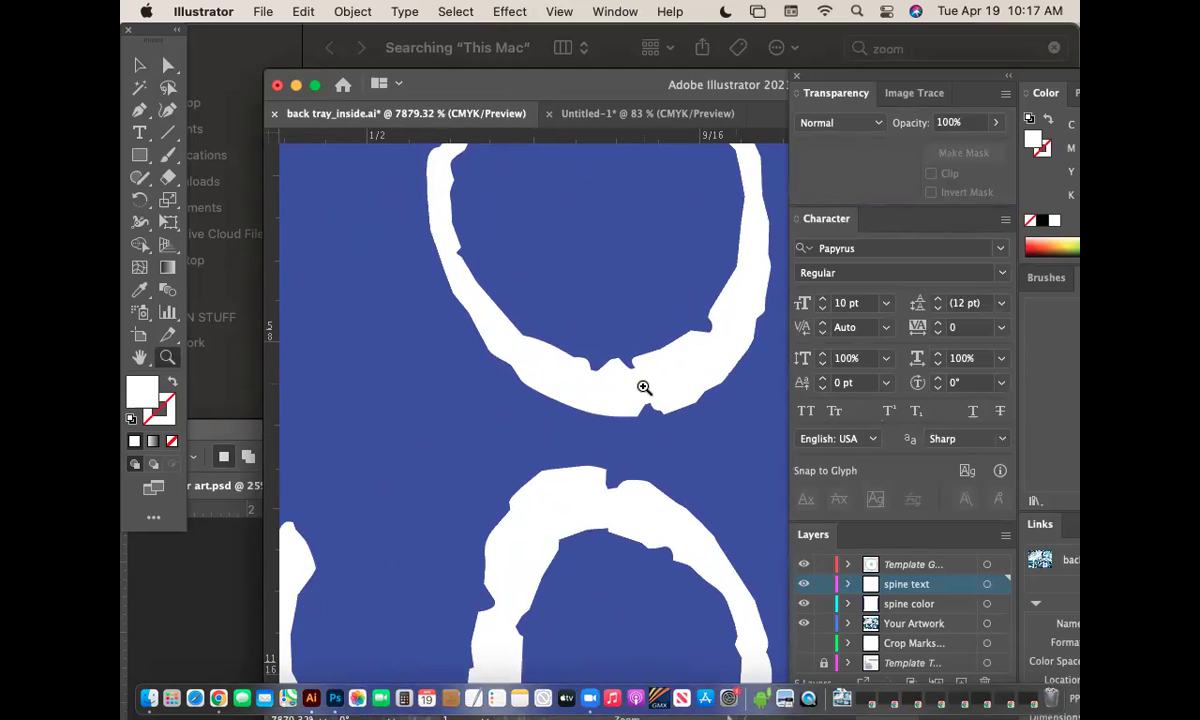
pyautogui.click(140, 65)
pyautogui.click(545, 372)
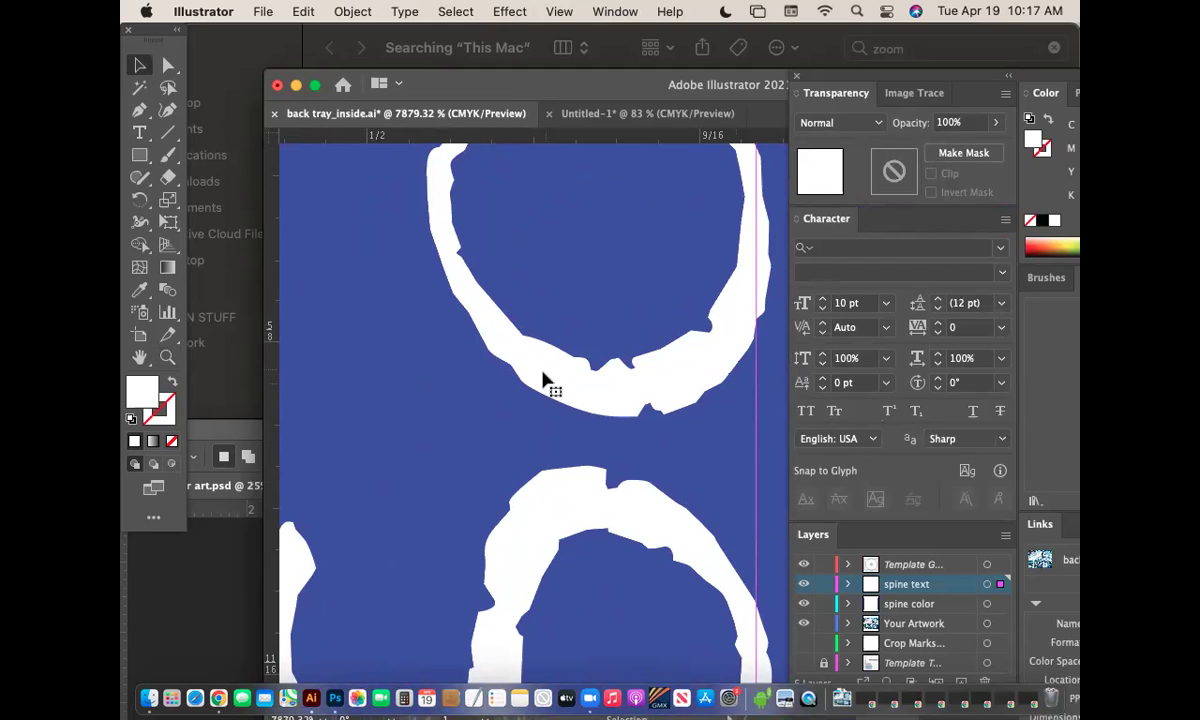
pyautogui.press('super+minus')
pyautogui.press('super+minus')
pyautogui.press('super+minus')
pyautogui.press('super+minus')
pyautogui.press('super+minus')
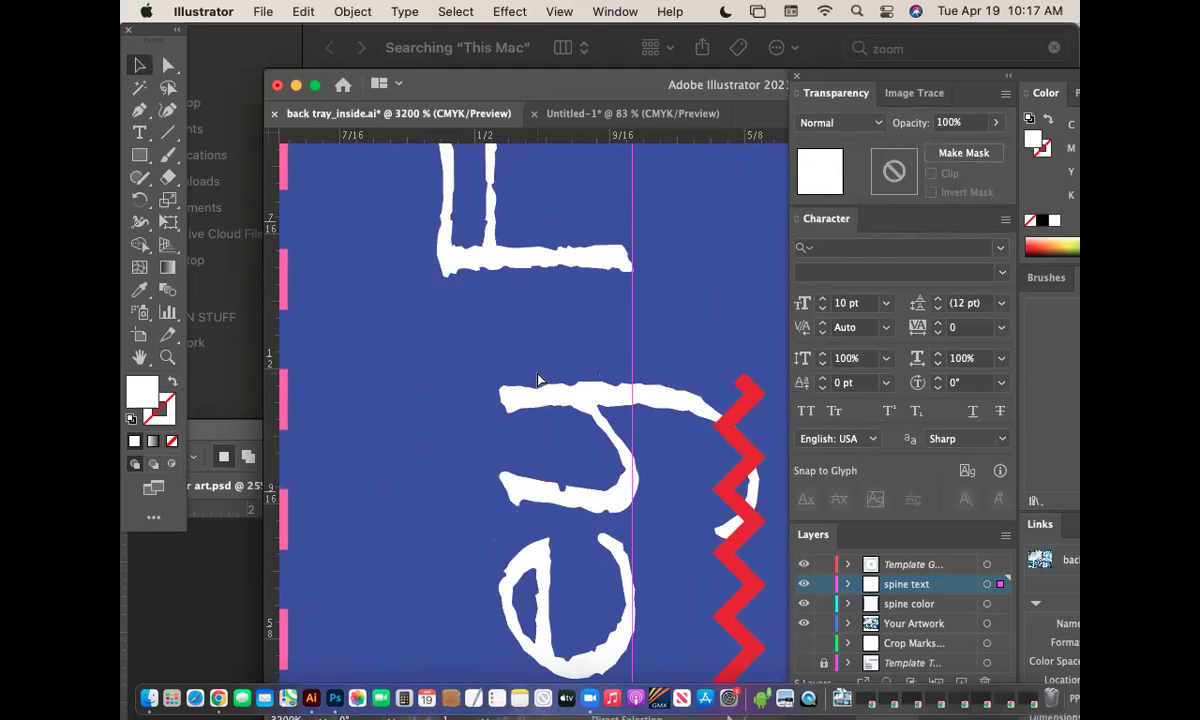
pyautogui.press('super+minus')
pyautogui.press('super+minus')
pyautogui.press('super+minus')
pyautogui.press('super+minus')
pyautogui.click(168, 357)
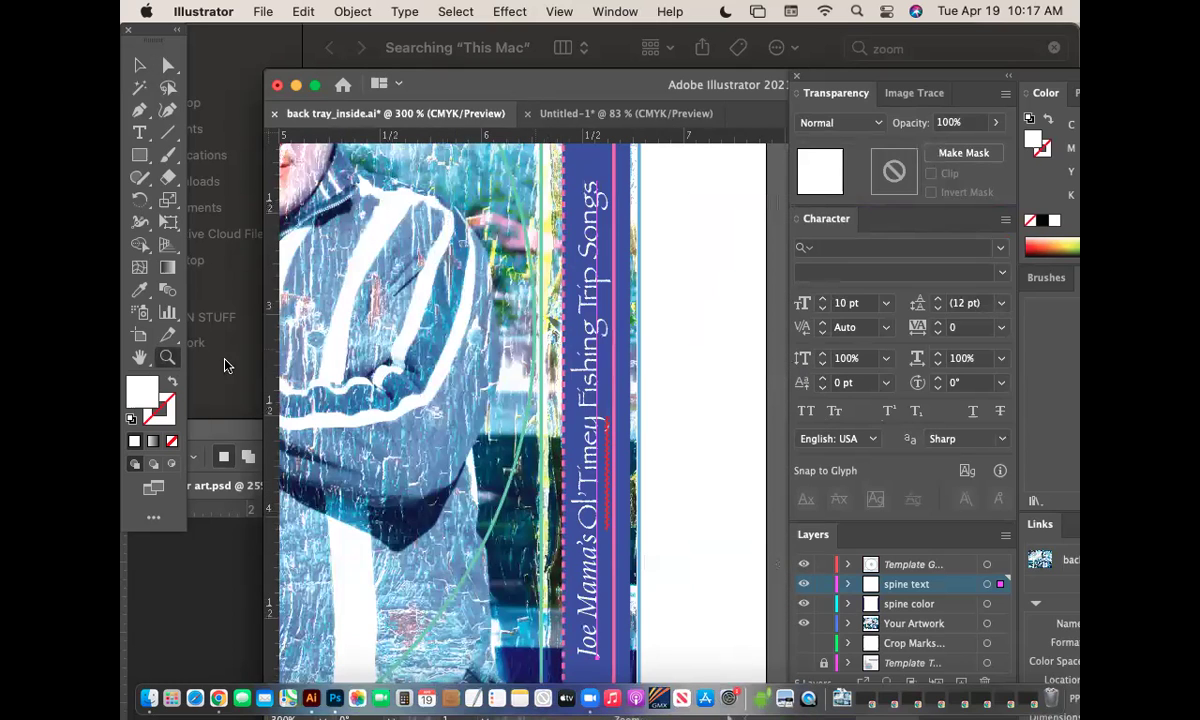
pyautogui.moveTo(750, 427); pyautogui.dragTo(461, 375)
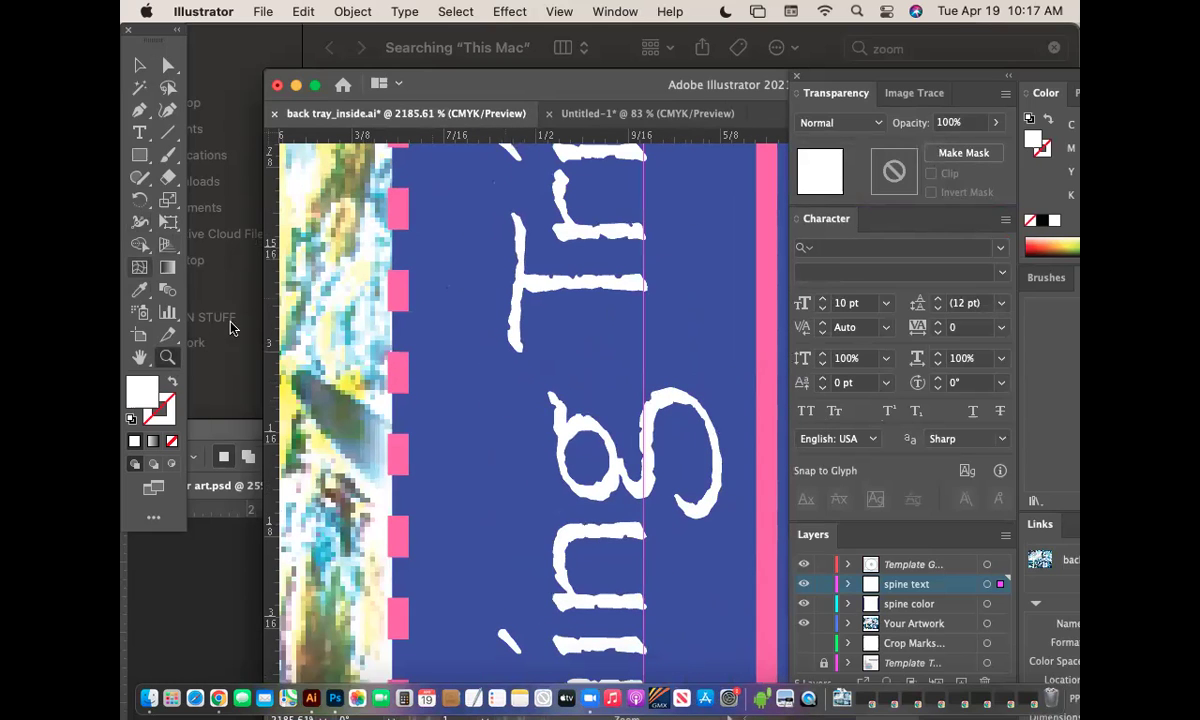
pyautogui.click(141, 133)
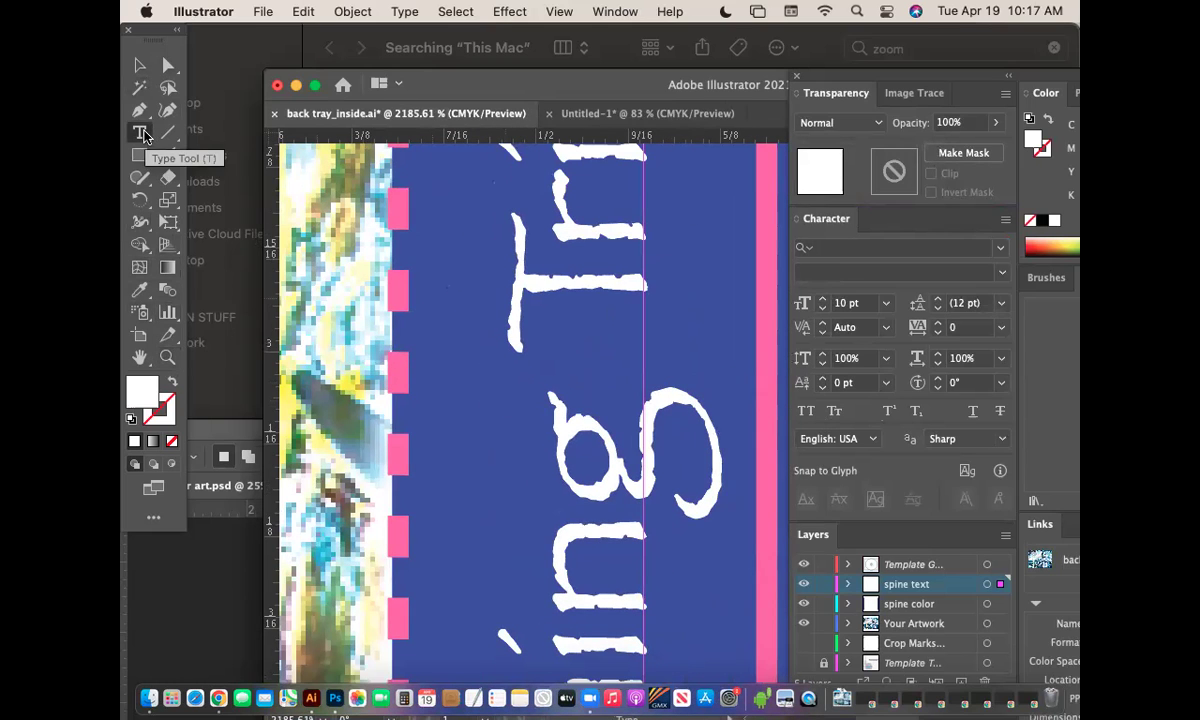
# Switch to Photoshop, float back_cover art.psd in its own window and bring the blurry box area into view at 50%.
pyautogui.click(335, 700)
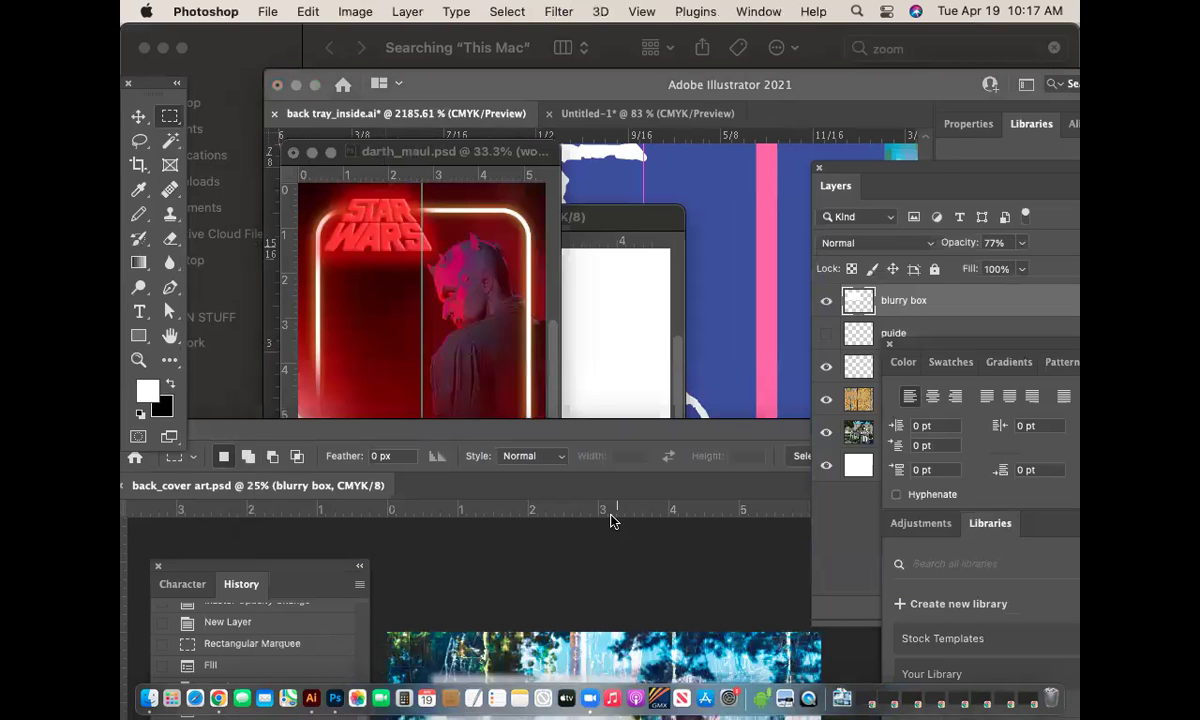
pyautogui.moveTo(641, 440); pyautogui.dragTo(582, 48)
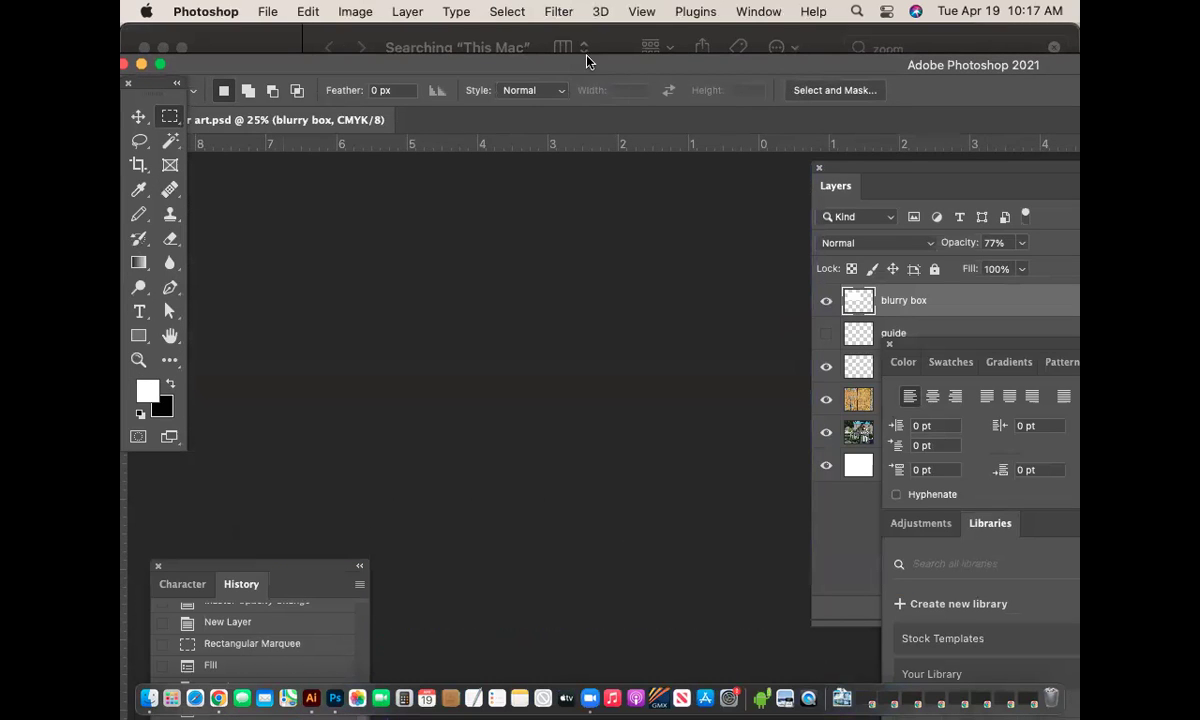
pyautogui.press('super+0')
pyautogui.press('super+minus')
pyautogui.press('super+minus')
pyautogui.moveTo(276, 119); pyautogui.dragTo(380, 222)
pyautogui.moveTo(290, 218); pyautogui.dragTo(256, 116)
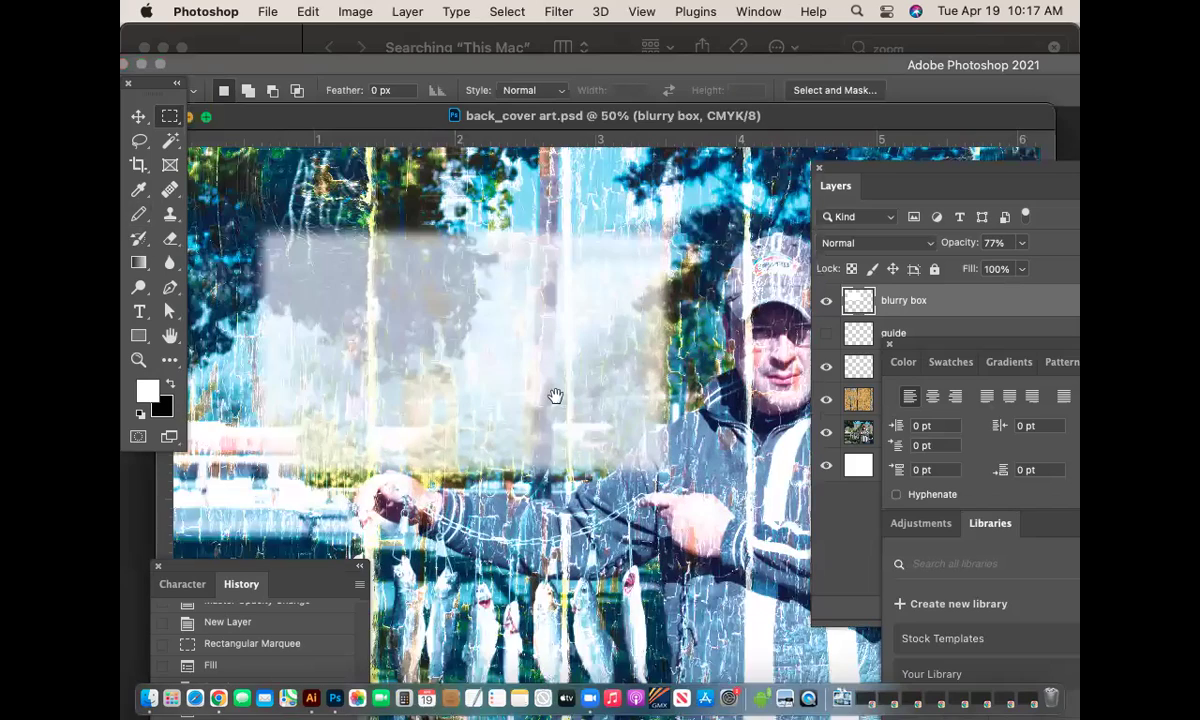
# Paste the copied spine title into back_cover art.psd as pixels and place it vertically along the artwork's right edge.
pyautogui.hscroll(5, 594, 359)
pyautogui.scroll(-3, 594, 359)
pyautogui.hscroll(-2, 657, 368)
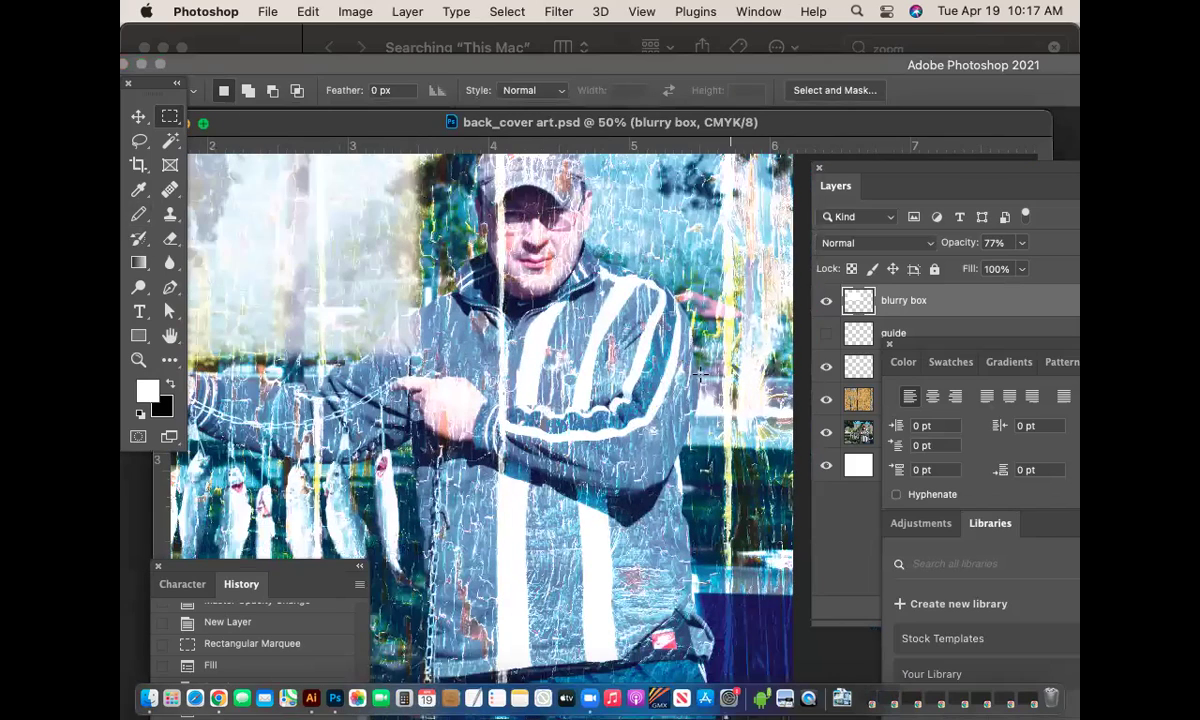
pyautogui.press('super+v')
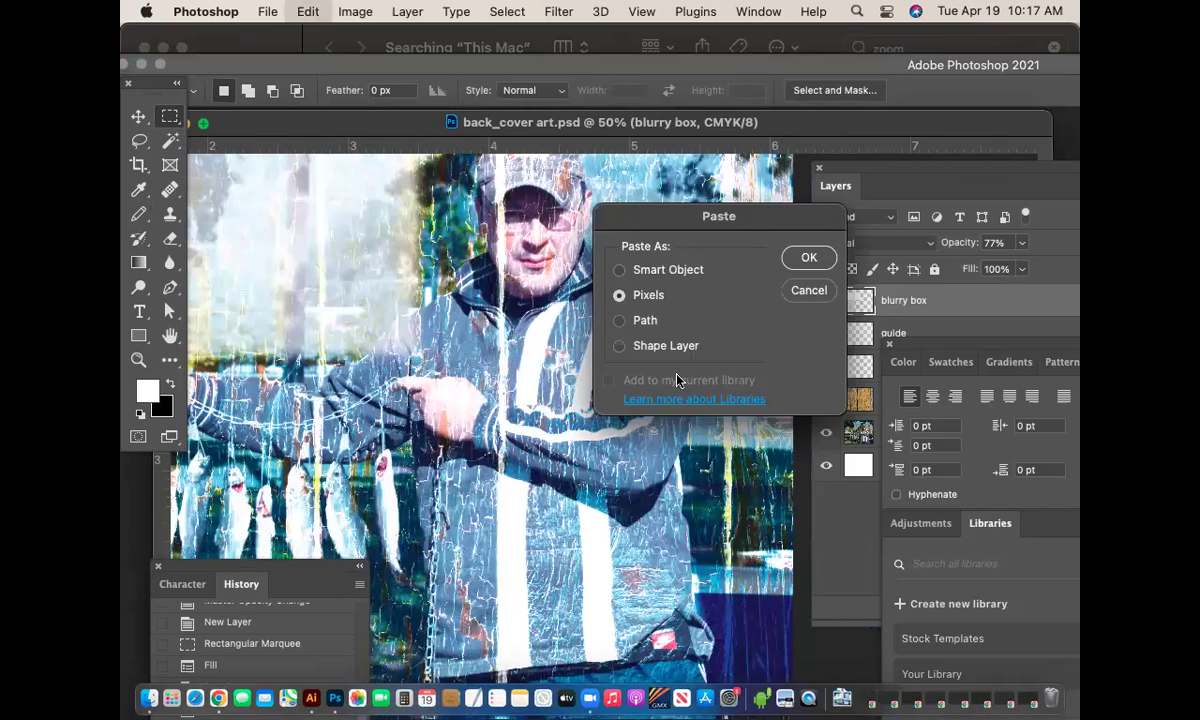
pyautogui.click(809, 257)
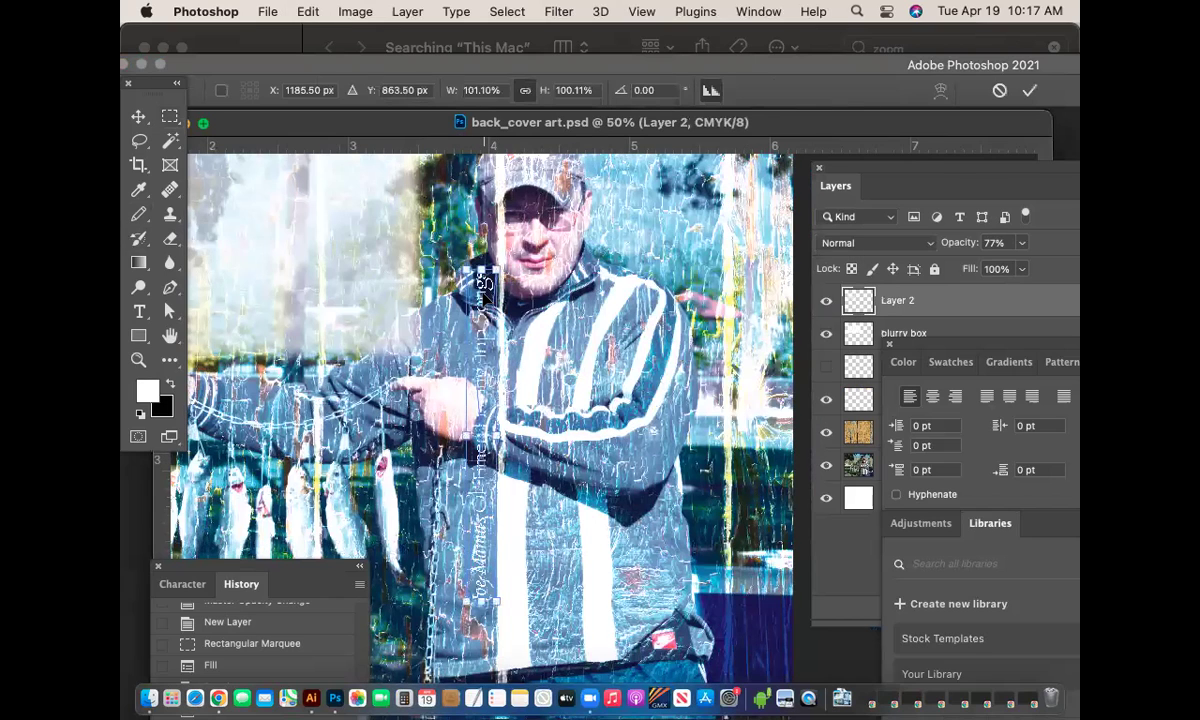
pyautogui.moveTo(751, 293); pyautogui.dragTo(782, 272)
# Zoom in on the pasted spine title and hide the wood texture layer behind it.
pyautogui.click(142, 358)
pyautogui.moveTo(560, 380); pyautogui.dragTo(471, 440)
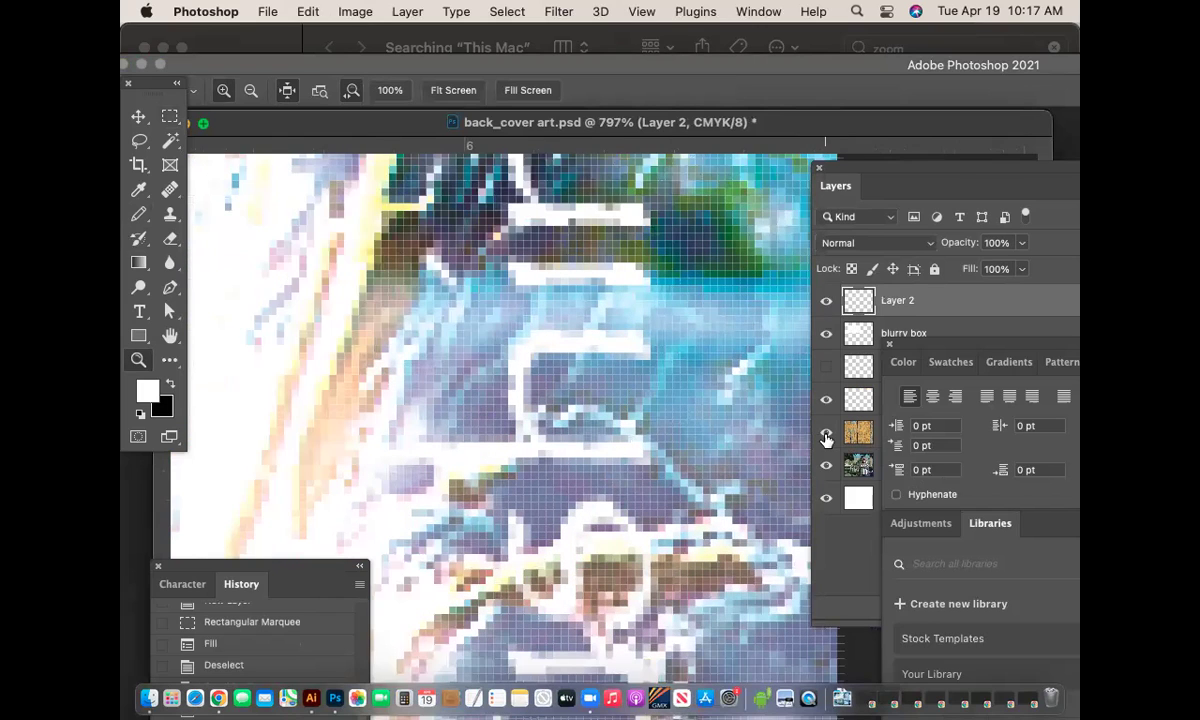
pyautogui.click(826, 436)
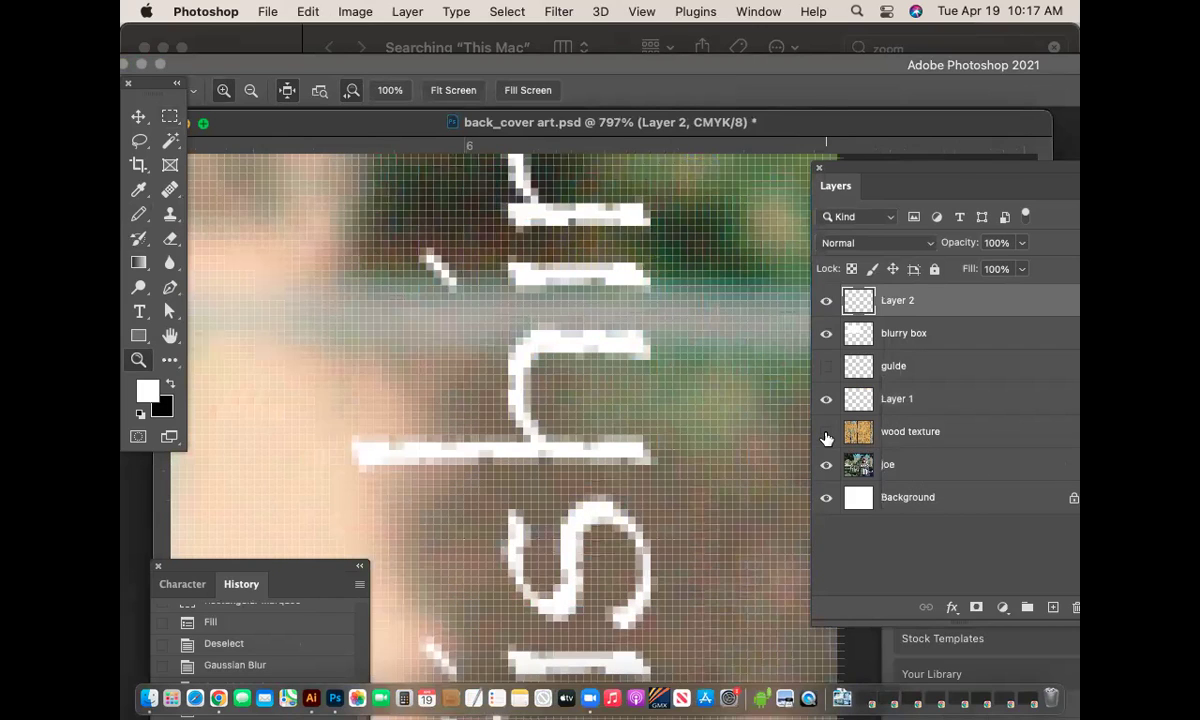
# Examine the pixel edges of the letter h in the pasted title at 4430%.
pyautogui.moveTo(456, 338)
pyautogui.mouseDown()
pyautogui.moveTo(592, 388)
pyautogui.moveTo(380, 308)
pyautogui.moveTo(374, 383)
pyautogui.moveTo(153, 564)
pyautogui.mouseUp()
pyautogui.moveTo(576, 474); pyautogui.dragTo(346, 301)
pyautogui.moveTo(534, 404)
pyautogui.mouseDown()
pyautogui.moveTo(506, 424)
pyautogui.moveTo(644, 412)
pyautogui.moveTo(525, 434)
pyautogui.moveTo(544, 276)
pyautogui.moveTo(530, 254)
pyautogui.mouseUp()
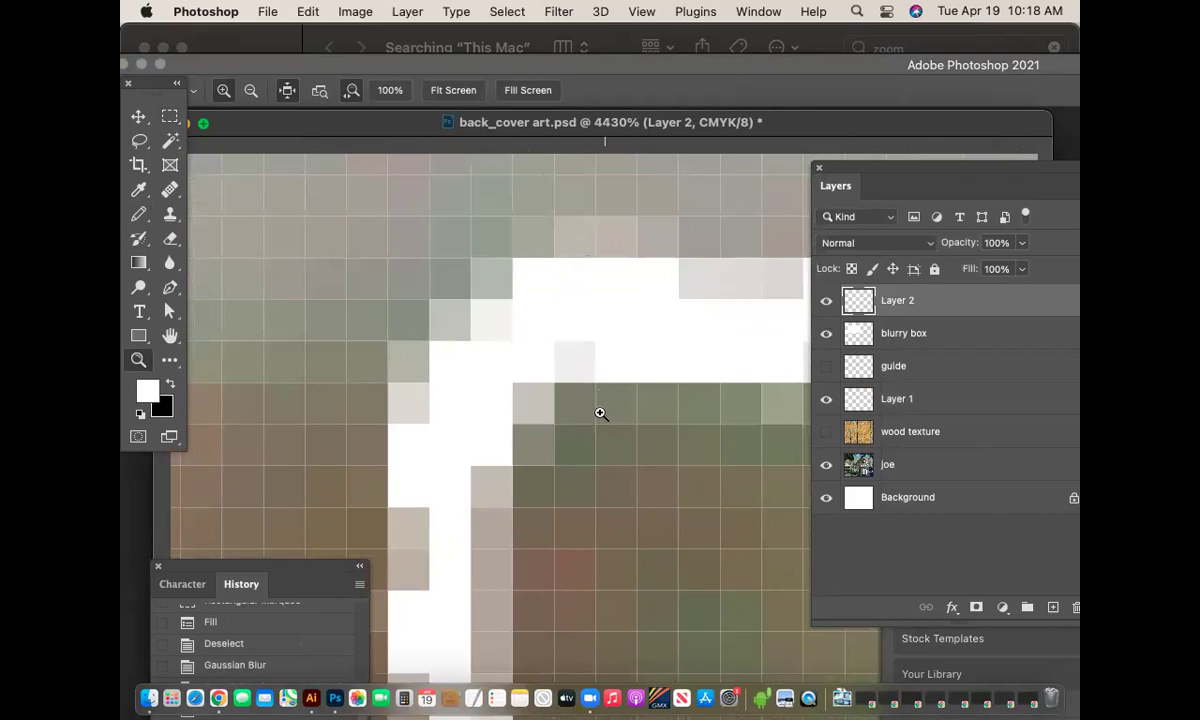
pyautogui.moveTo(560, 389); pyautogui.dragTo(638, 426)
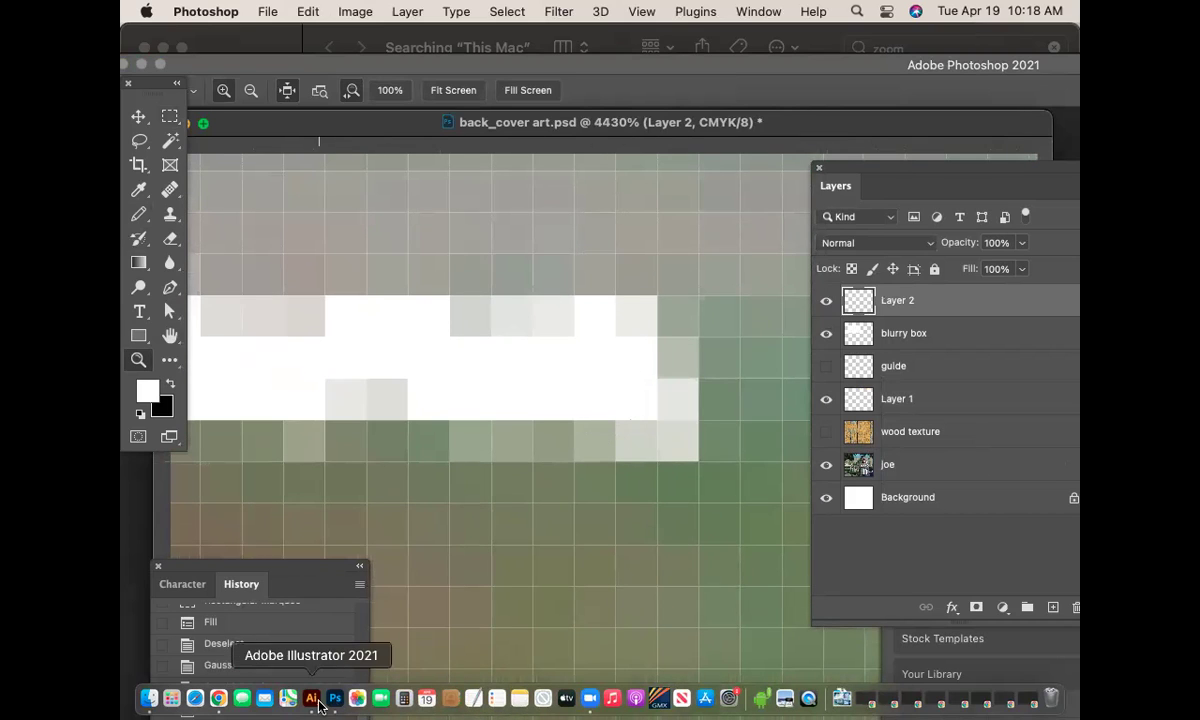
pyautogui.hscroll(-5, 706, 437)
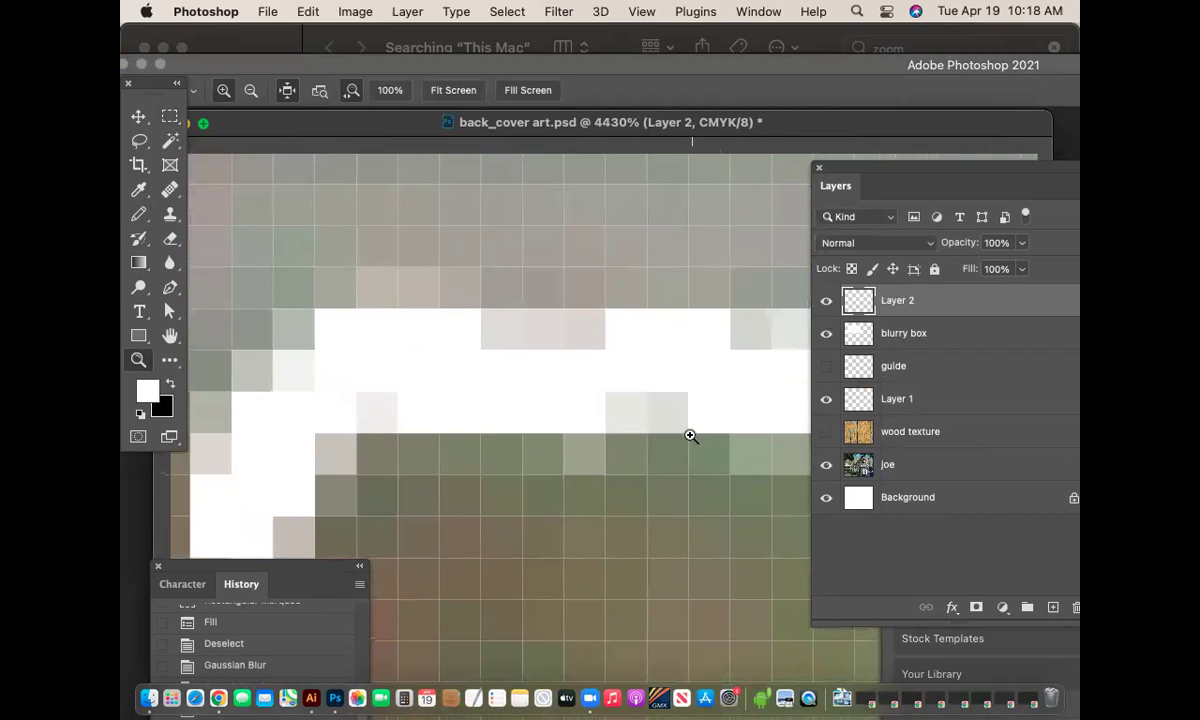
# Switch to Illustrator and examine the letter edges of the vector spine title along the blue strip.
pyautogui.click(311, 698)
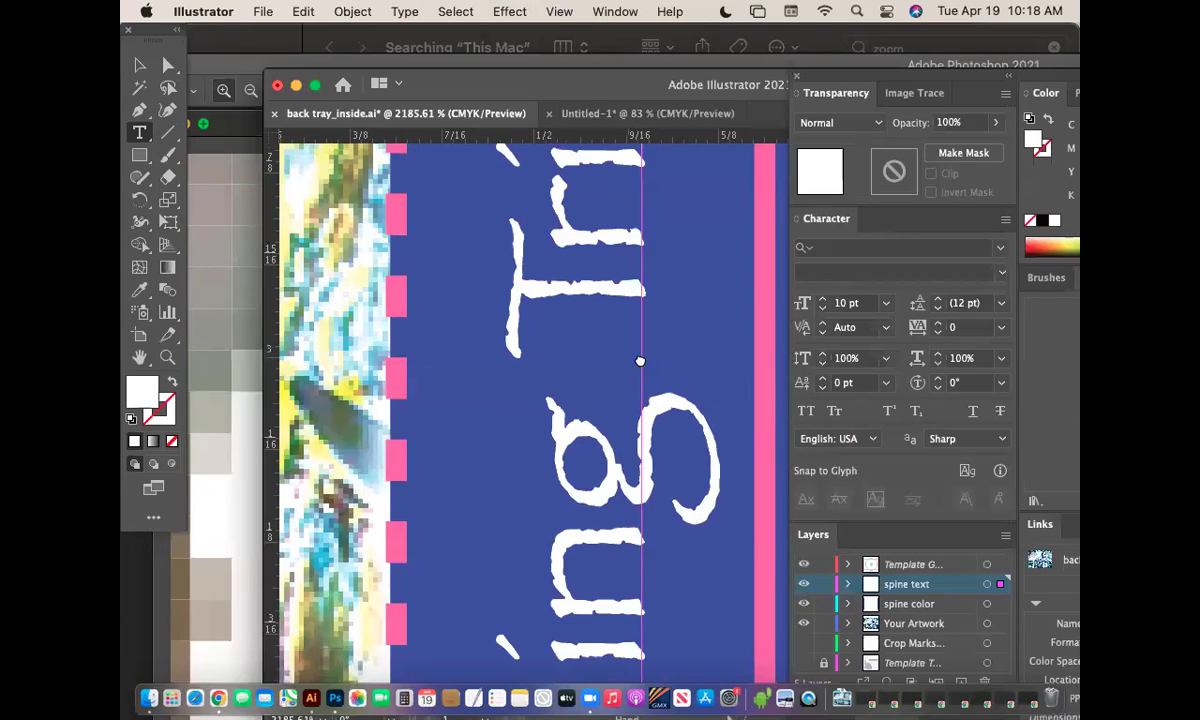
pyautogui.scroll(10, 640, 360)
pyautogui.hscroll(2, 640, 360)
pyautogui.scroll(-5, 568, 653)
pyautogui.hscroll(-3, 635, 375)
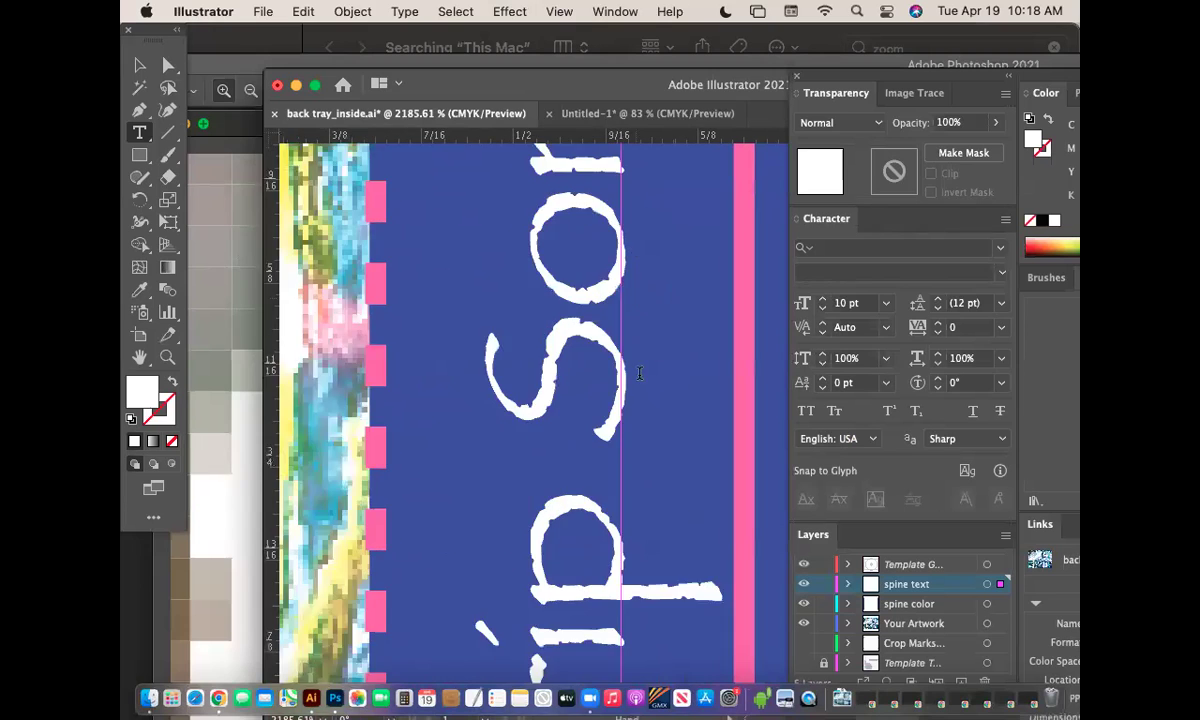
pyautogui.scroll(-15, 640, 374)
pyautogui.hscroll(-1, 640, 374)
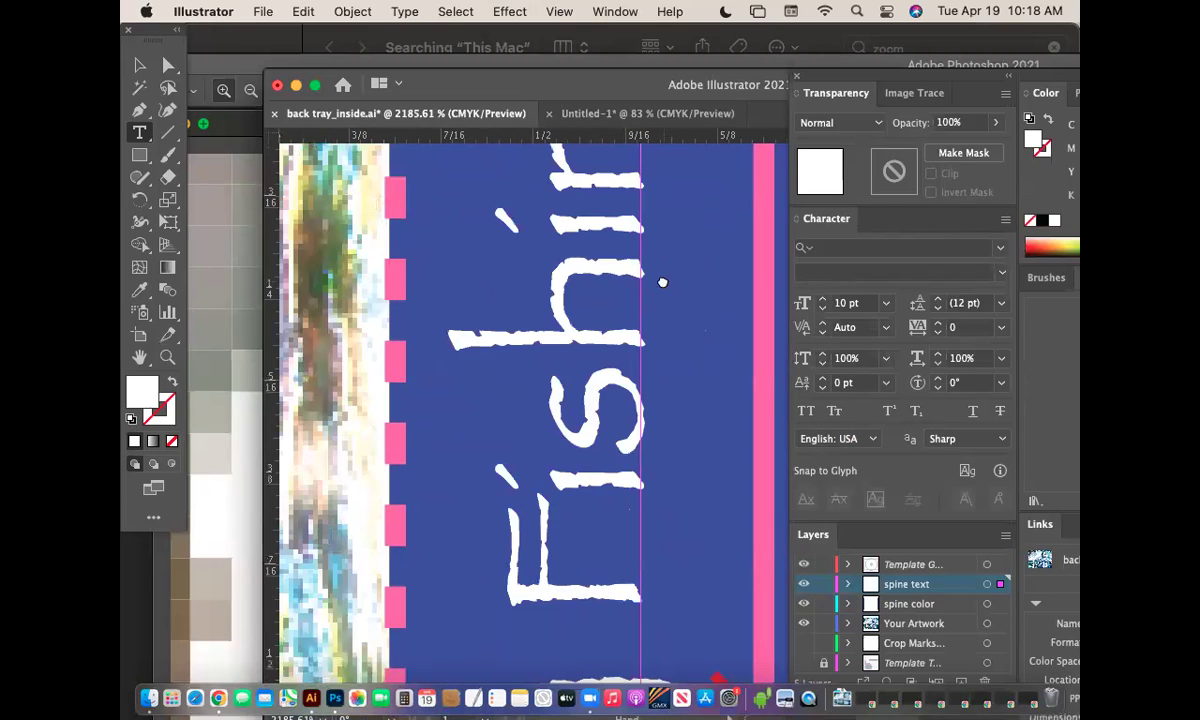
# Magnify the vector spine title to 4800% and examine the outlines of its individual letters through to Mama's.
pyautogui.scroll(-5, 608, 343)
pyautogui.scroll(5, 598, 350)
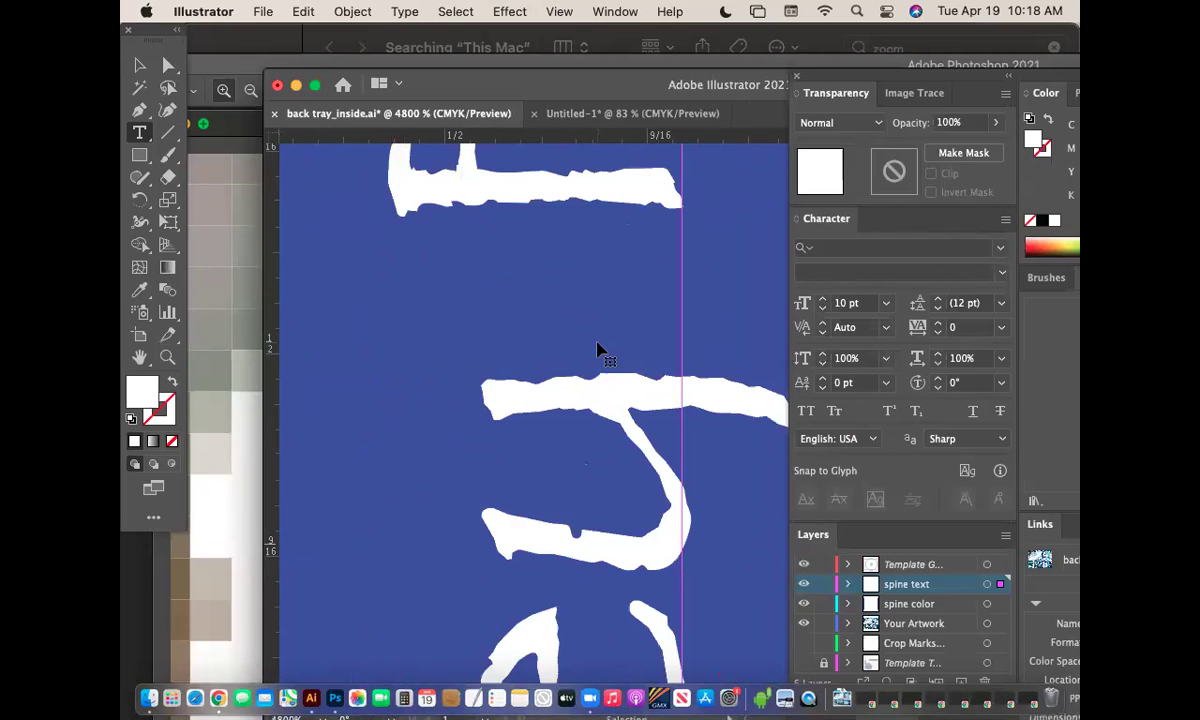
pyautogui.scroll(-15, 598, 350)
pyautogui.hscroll(-1, 640, 340)
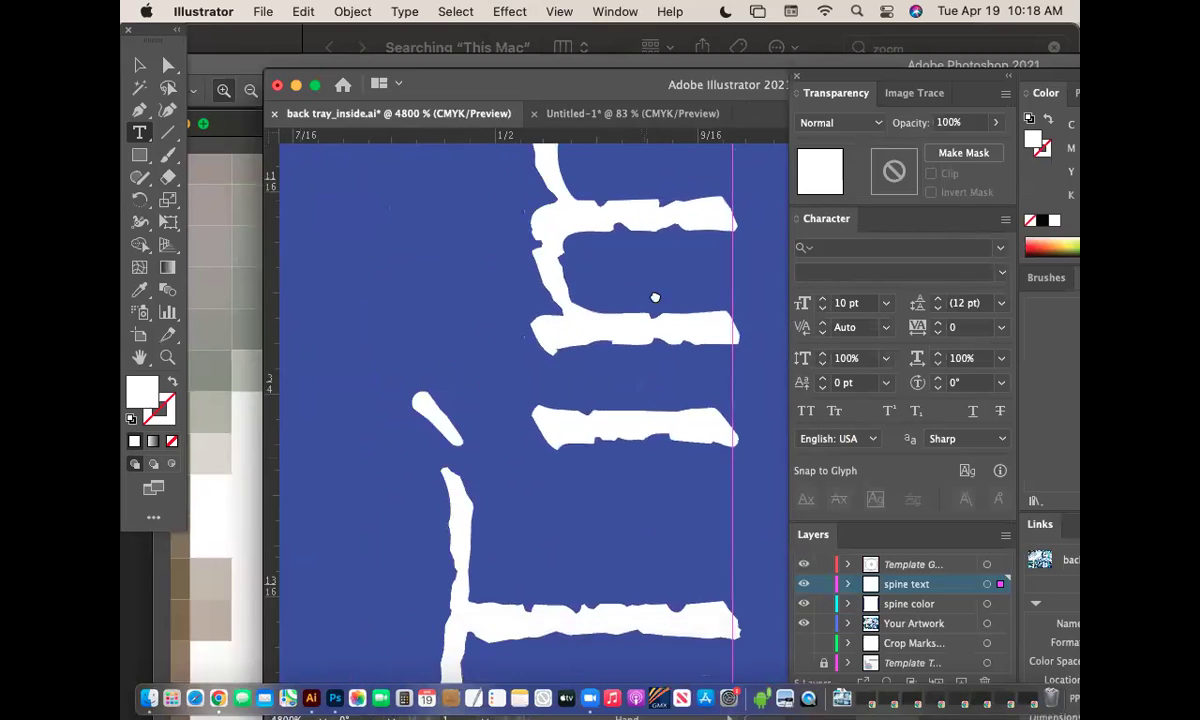
pyautogui.scroll(-15, 660, 280)
pyautogui.hscroll(-1, 660, 280)
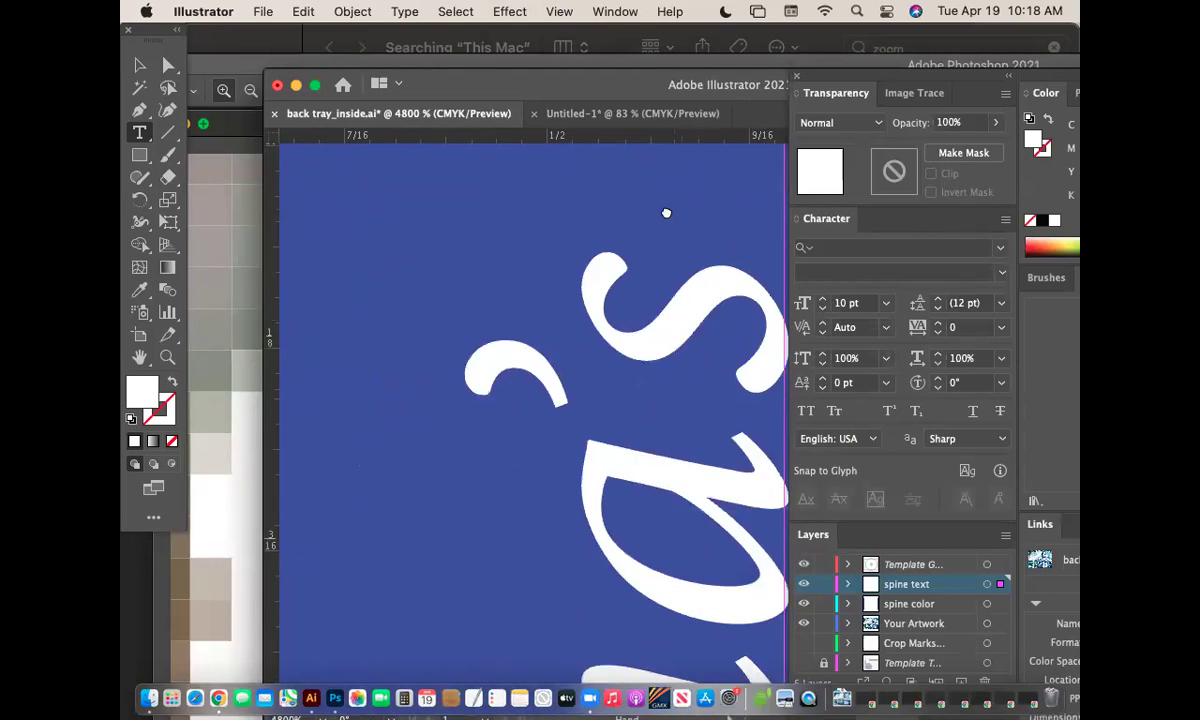
pyautogui.scroll(-5, 690, 270)
pyautogui.rightClick(722, 334)
pyautogui.click(588, 360)
pyautogui.scroll(-5, 575, 320)
pyautogui.hscroll(2, 575, 320)
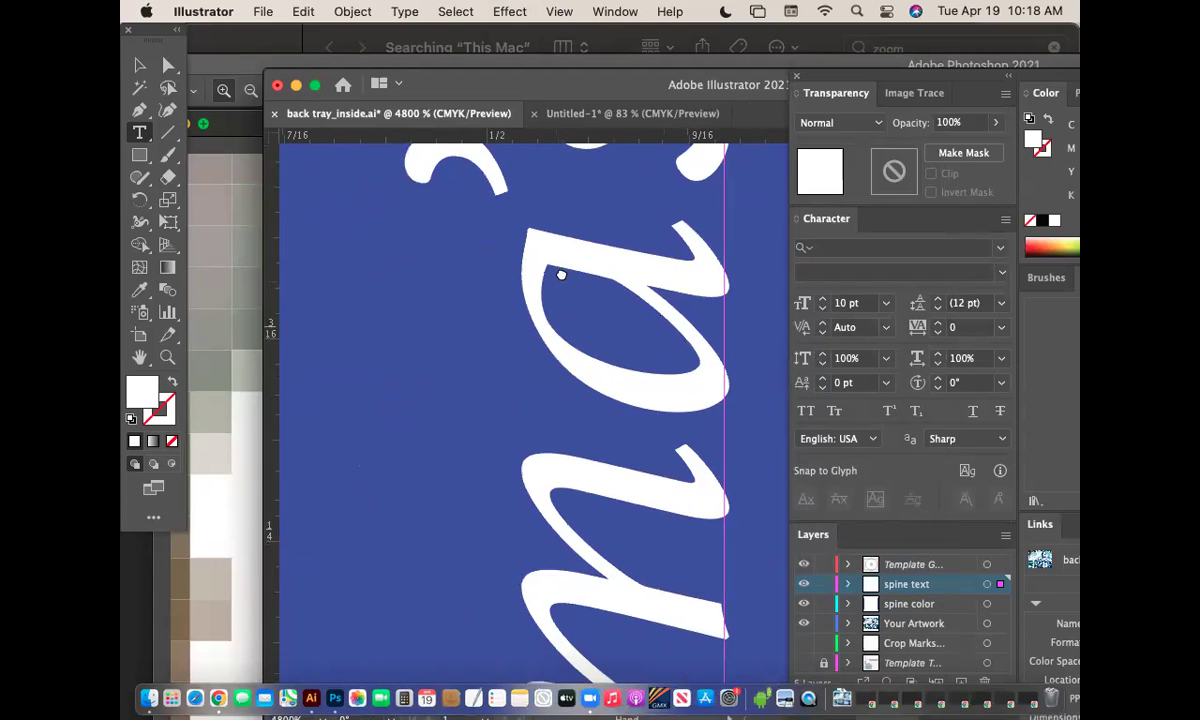
pyautogui.scroll(-1, 585, 300)
pyautogui.hscroll(-1, 600, 320)
# Switch back to Photoshop, find the word Mama's in the pasted title and examine its letter a up close at 2110%.
pyautogui.click(225, 363)
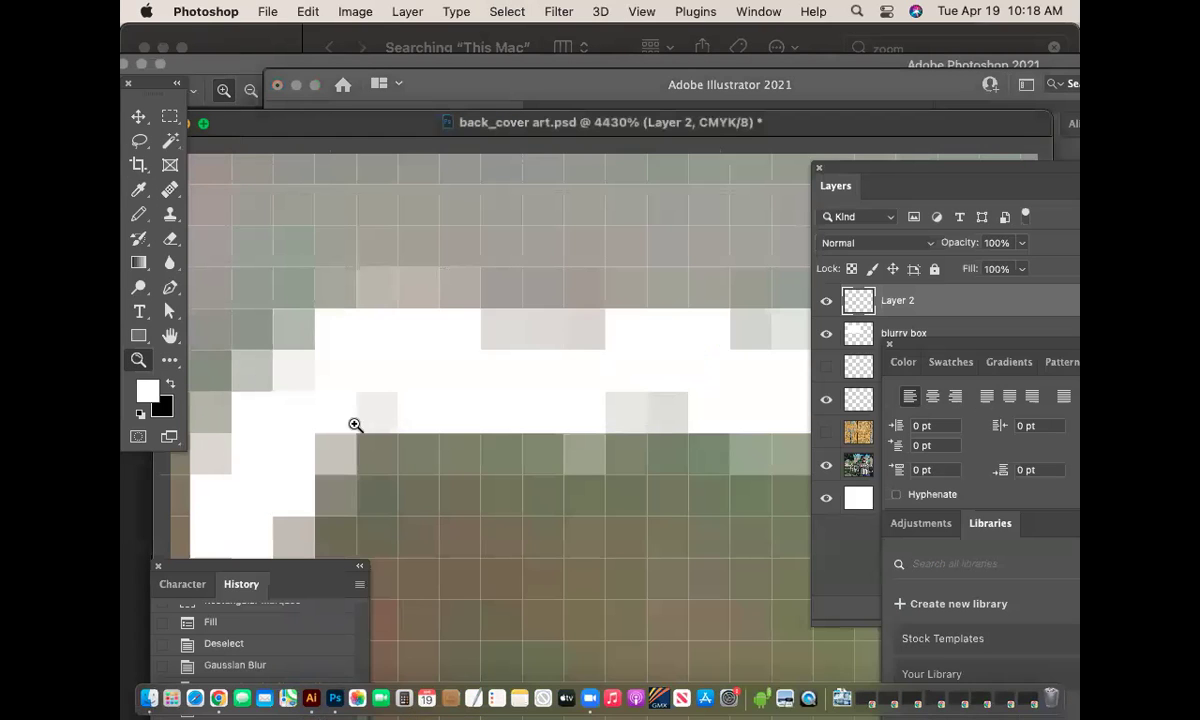
pyautogui.moveTo(666, 522); pyautogui.dragTo(616, 260)
pyautogui.moveTo(655, 600); pyautogui.dragTo(674, 230)
pyautogui.press('super+minus')
pyautogui.press('super+minus')
pyautogui.press('super+minus')
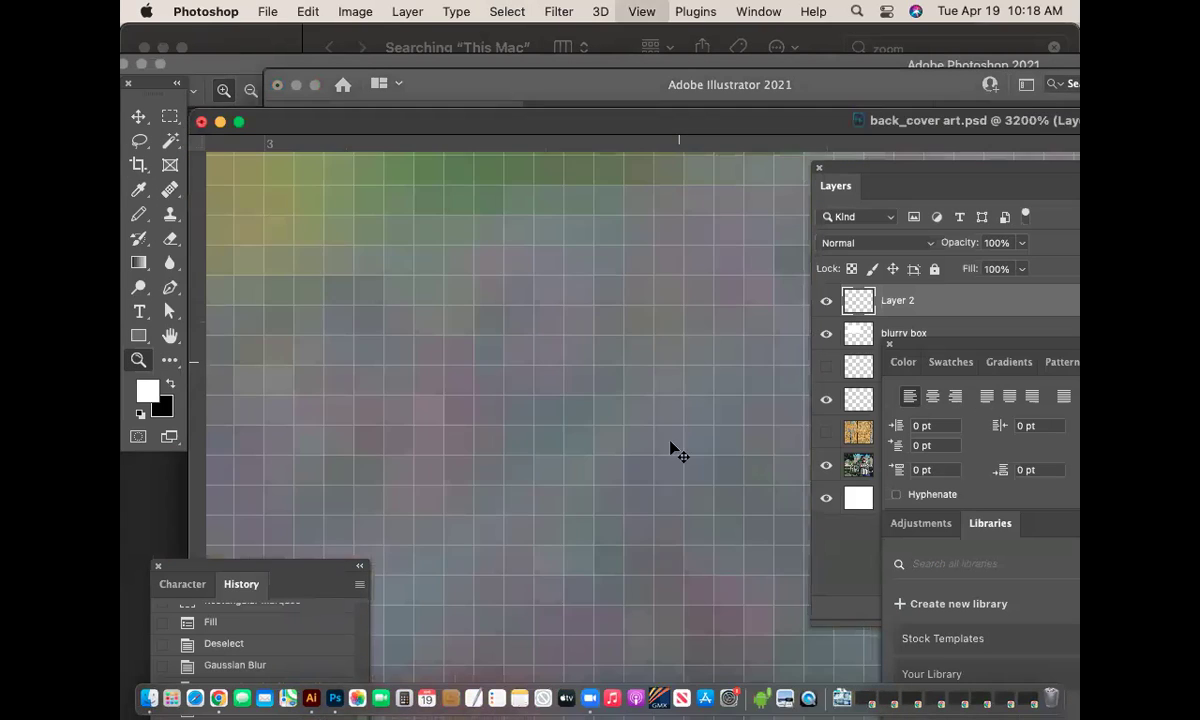
pyautogui.scroll(-10, 640, 400)
pyautogui.hscroll(5, 640, 400)
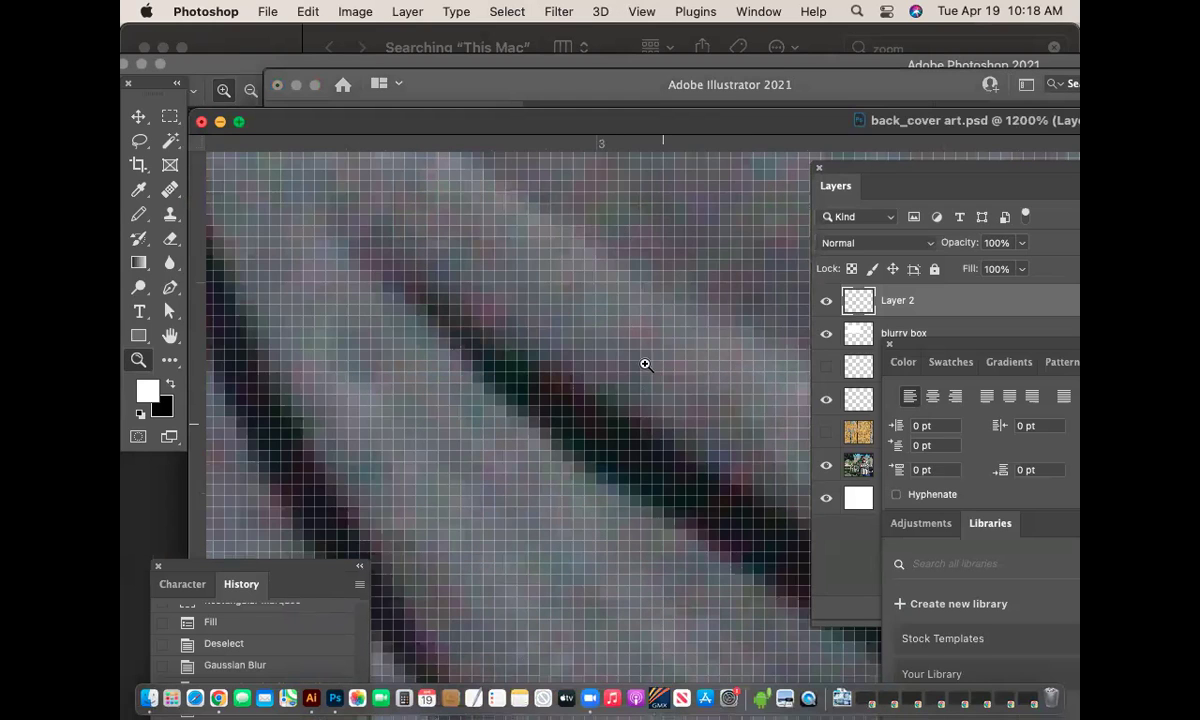
pyautogui.scroll(-3, 608, 242)
pyautogui.press('super+minus')
pyautogui.press('super+minus')
pyautogui.press('super+minus')
pyautogui.press('super+minus')
pyautogui.press('super+minus')
pyautogui.press('super+minus')
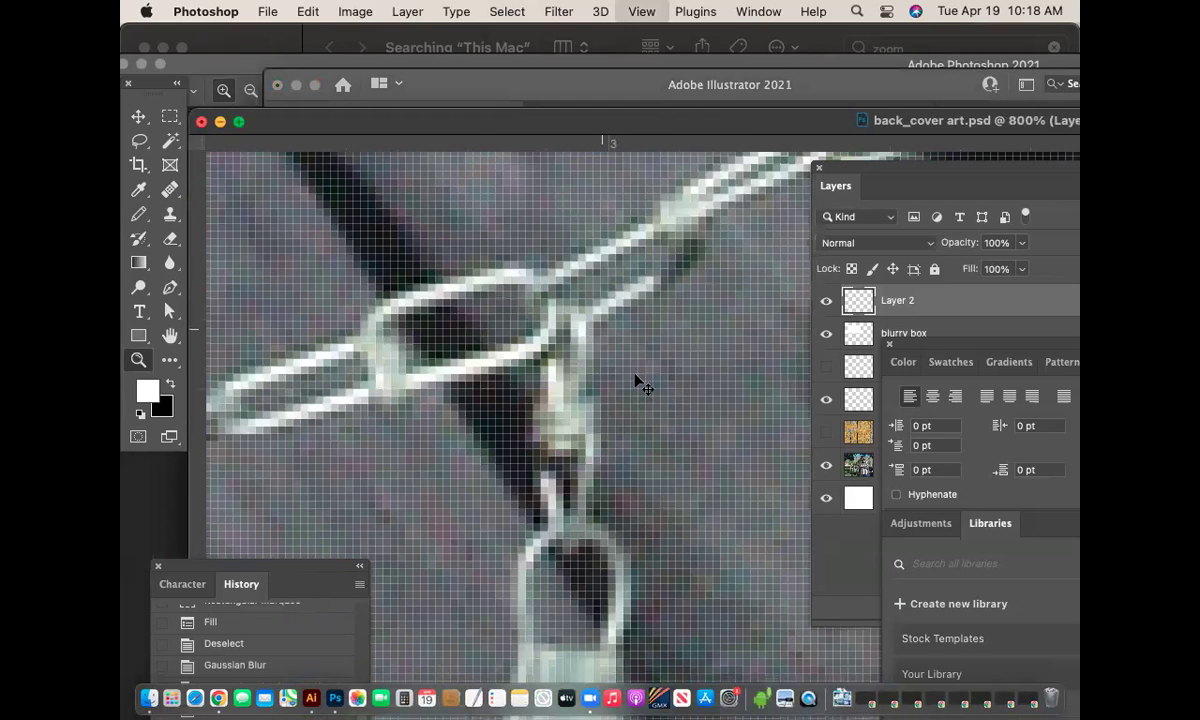
pyautogui.scroll(-5, 445, 209)
pyautogui.hscroll(10, 367, 247)
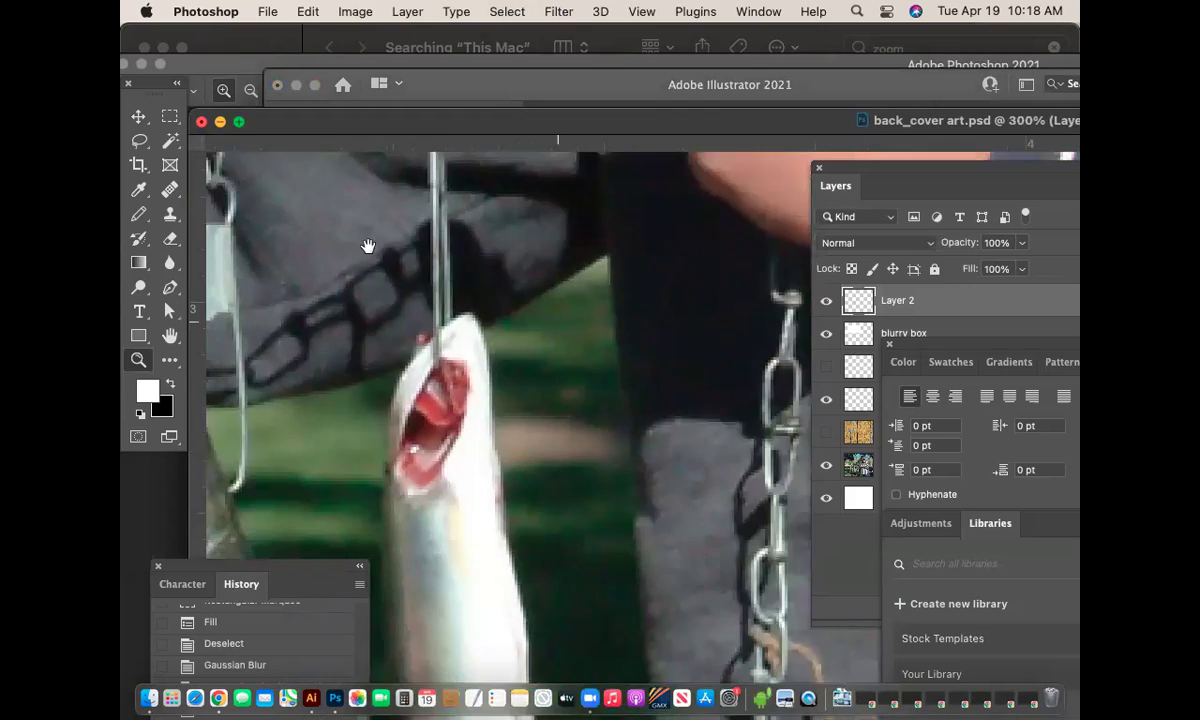
pyautogui.hscroll(15, 501, 360)
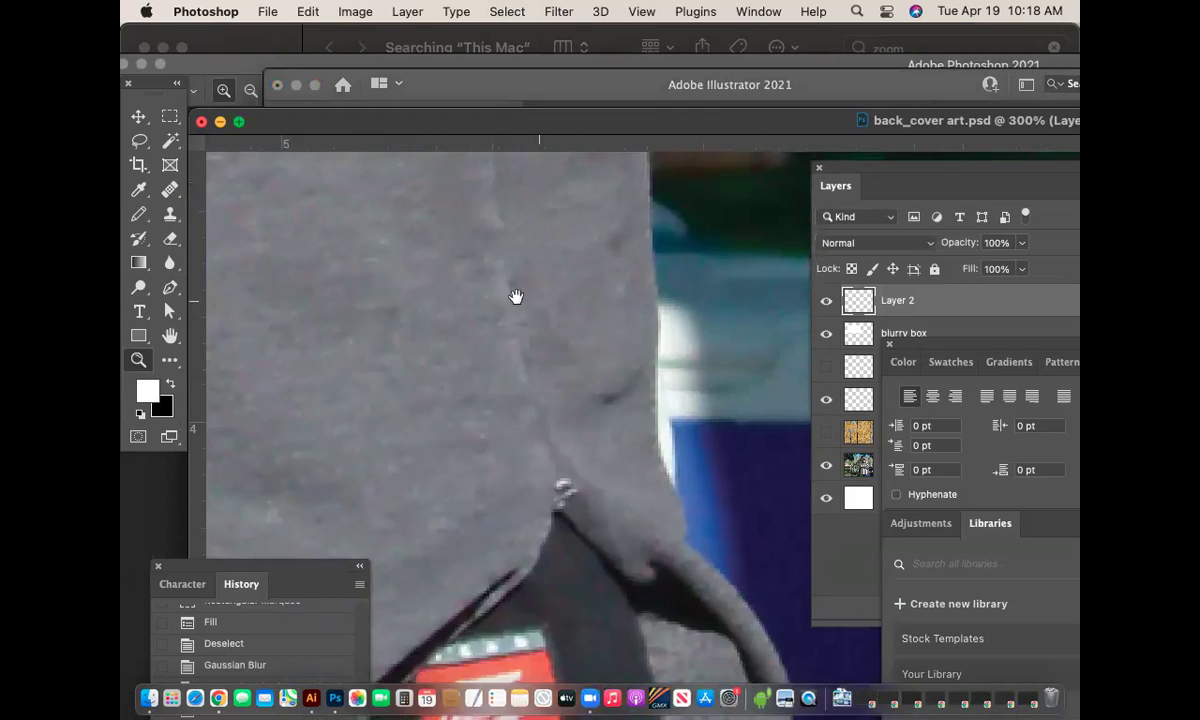
pyautogui.scroll(5, 389, 475)
pyautogui.hscroll(-3, 389, 475)
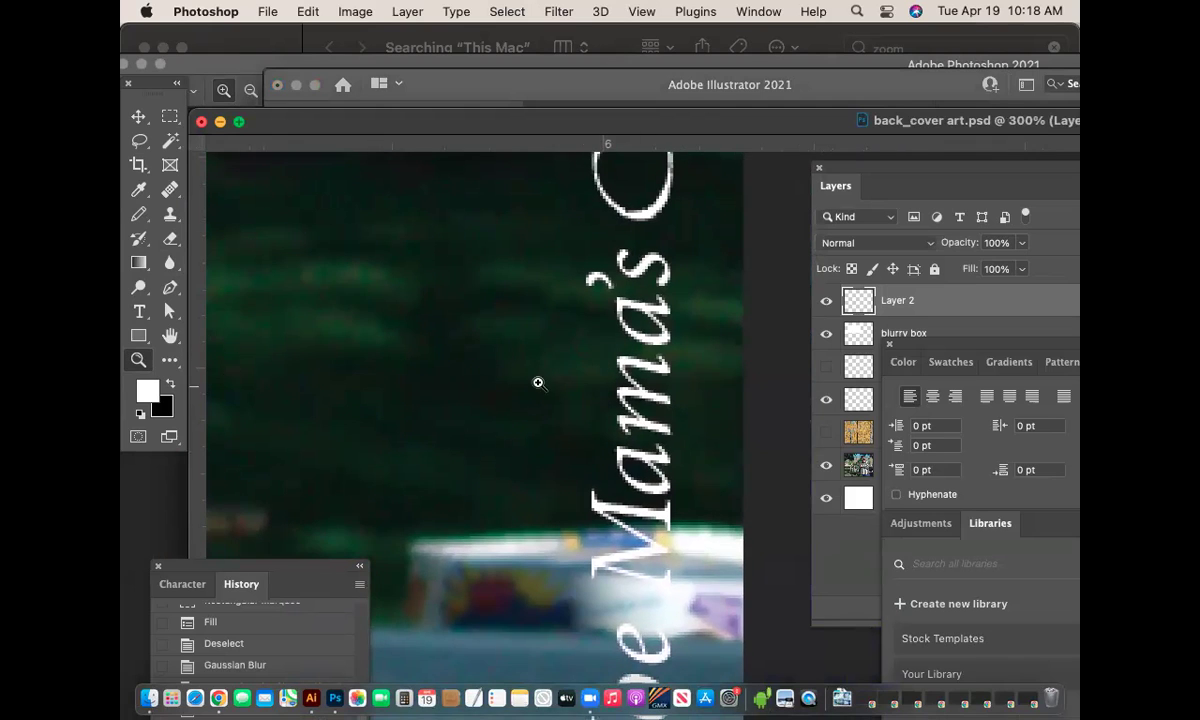
pyautogui.click(538, 382)
pyautogui.moveTo(430, 378)
pyautogui.mouseDown()
pyautogui.moveTo(442, 377)
pyautogui.moveTo(431, 379)
pyautogui.mouseUp()
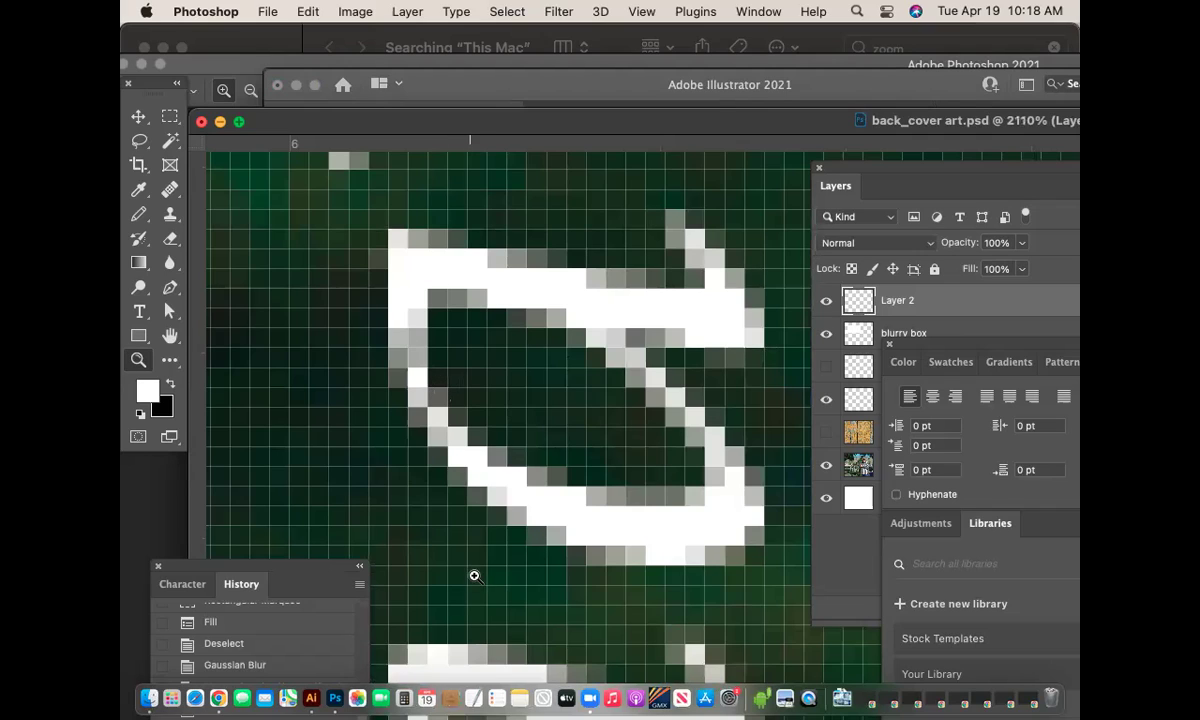
# Switch to Illustrator, review the back tray's spine color and placed artwork at 100%, and view the Untitled-1 document.
pyautogui.click(311, 703)
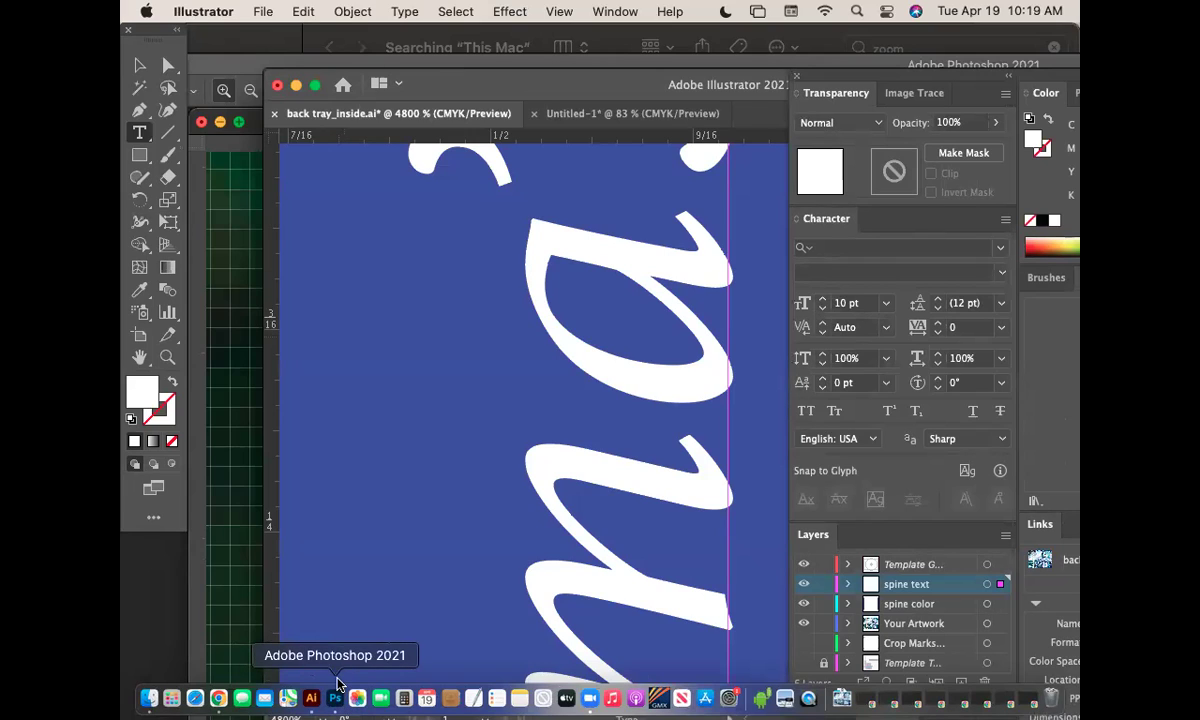
pyautogui.press('super+1')
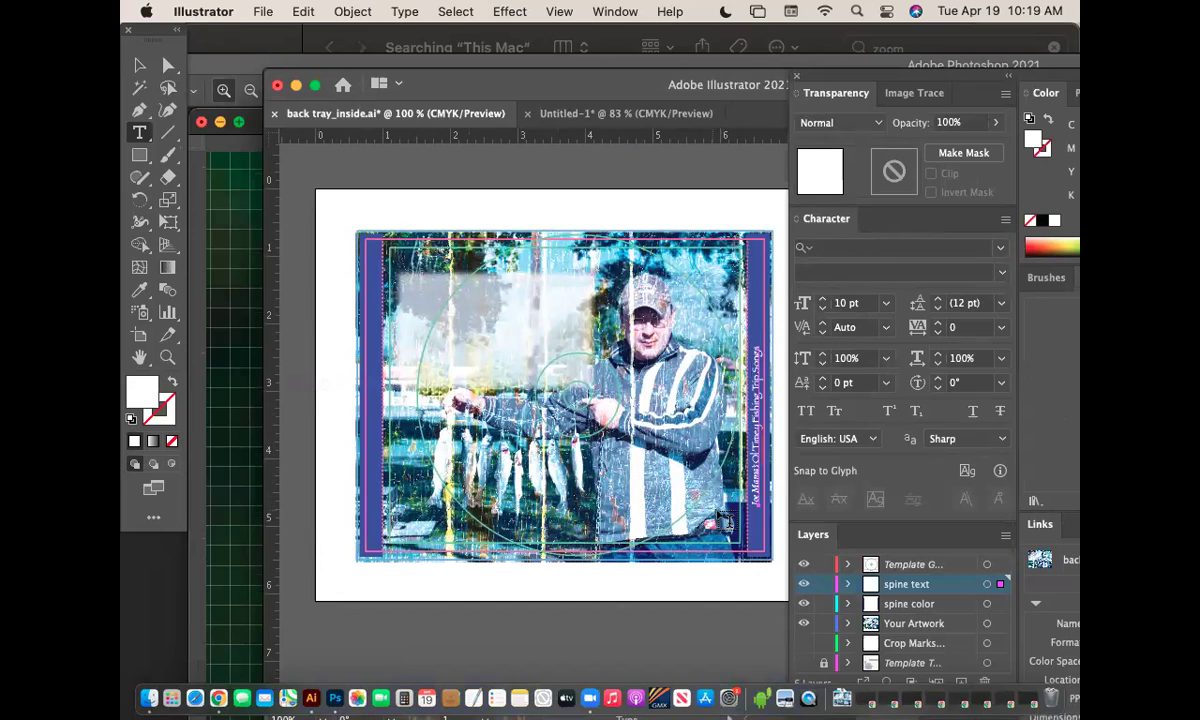
pyautogui.click(140, 65)
pyautogui.click(365, 285)
pyautogui.click(600, 330)
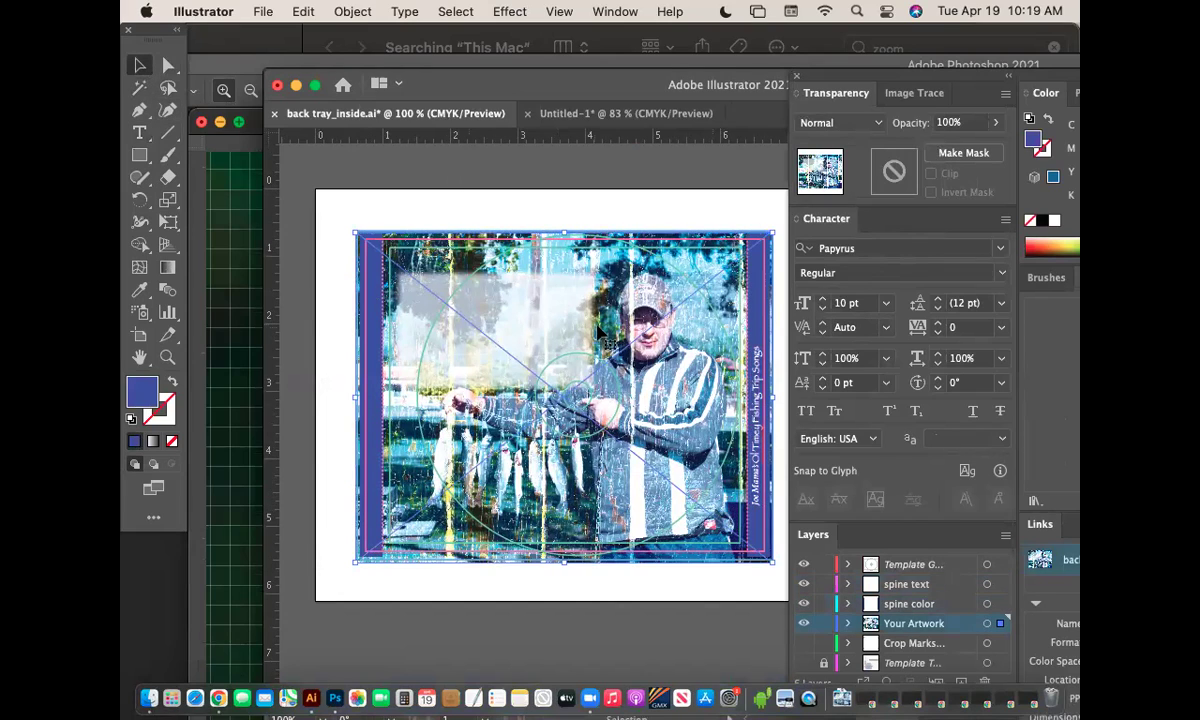
pyautogui.click(571, 177)
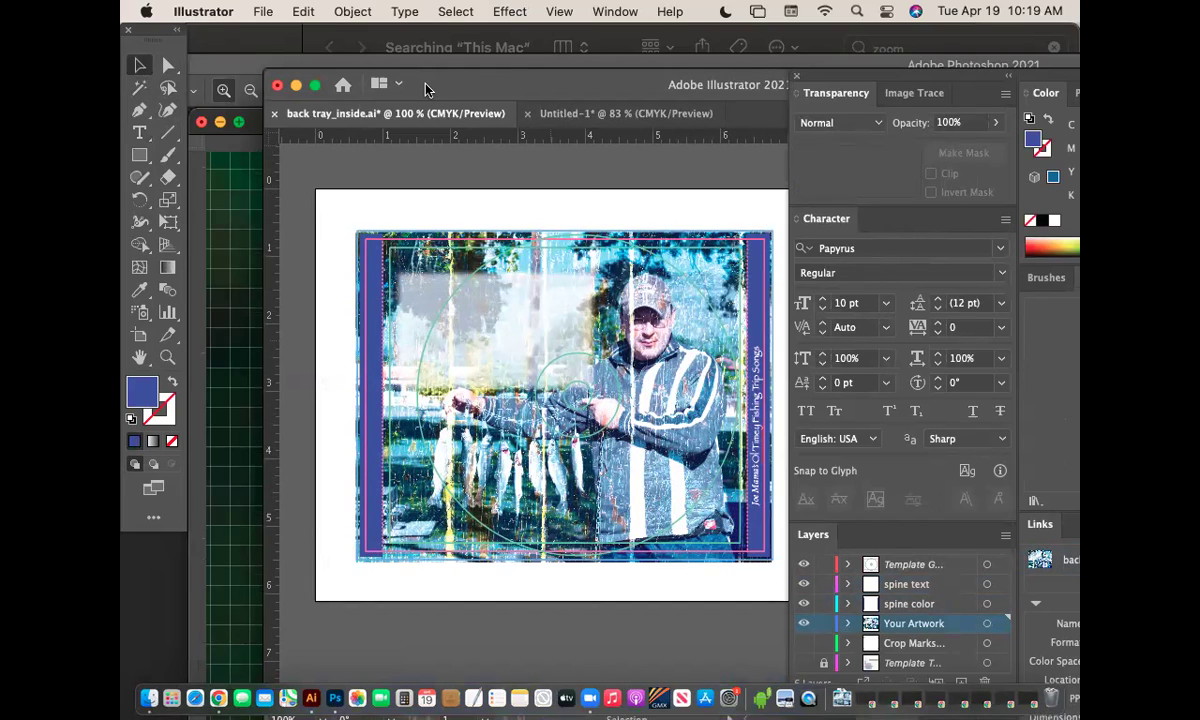
pyautogui.click(555, 114)
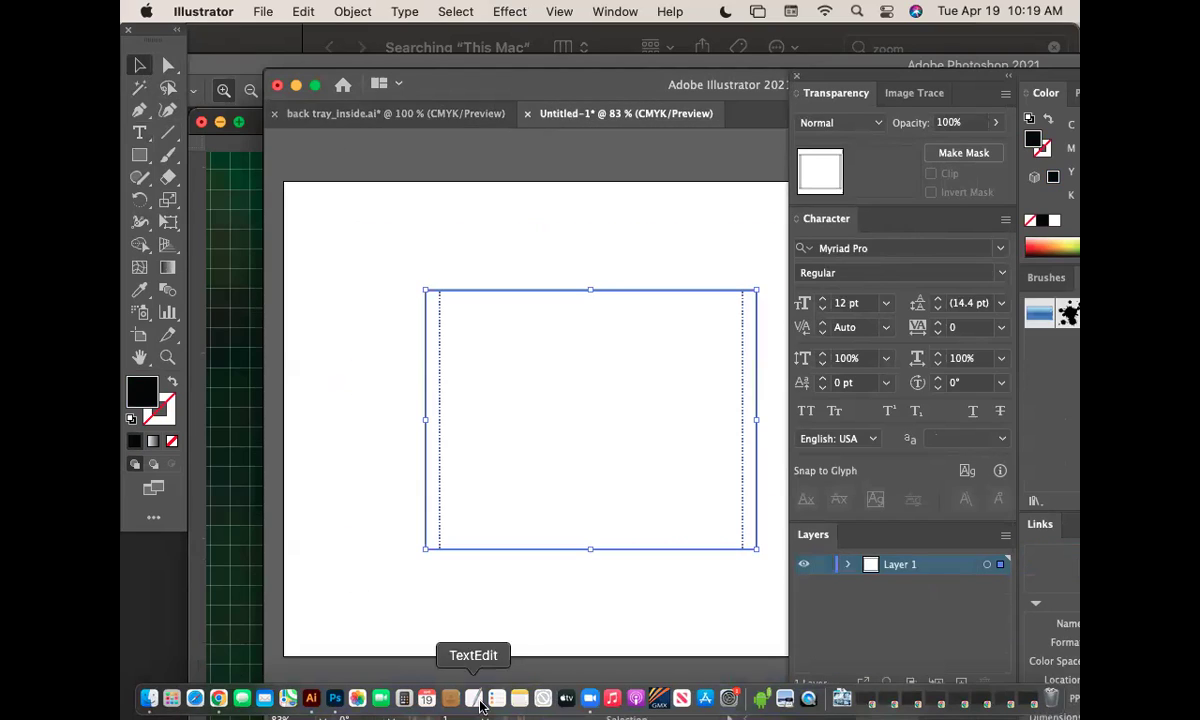
# Switch to Photoshop, show back_cover art.psd at 25% and hide the pasted spine title on Layer 2.
pyautogui.click(334, 698)
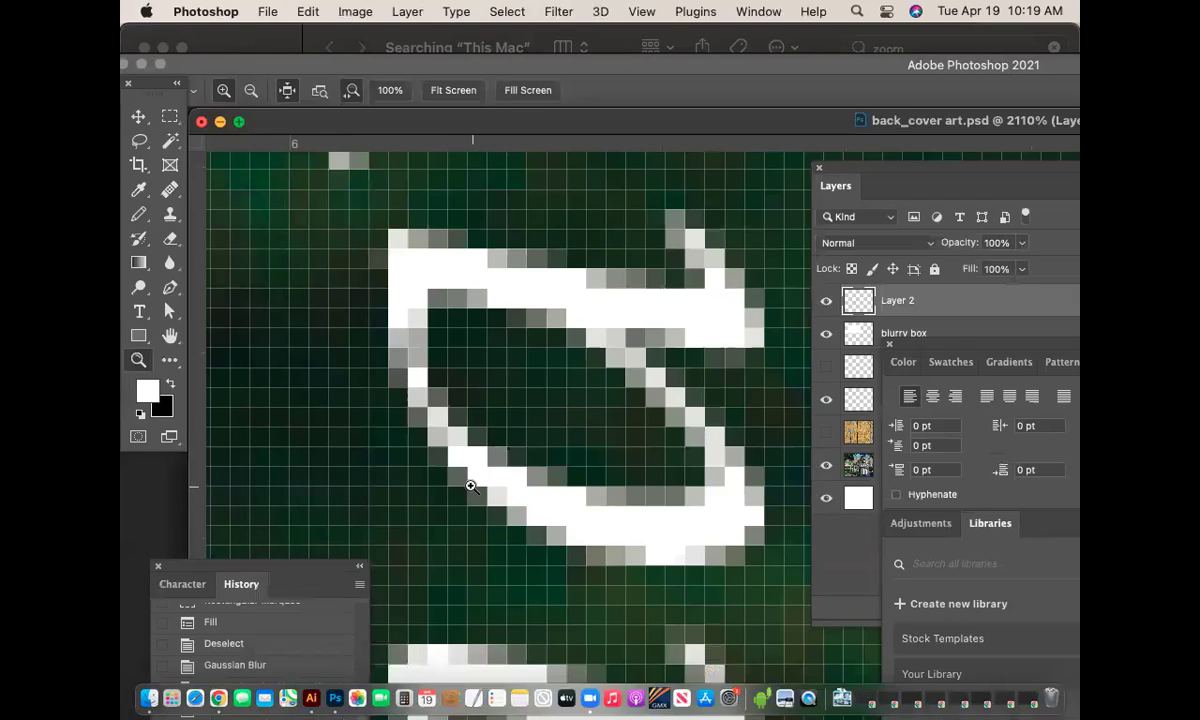
pyautogui.press('super+minus')
pyautogui.press('super+minus')
pyautogui.press('super+minus')
pyautogui.press('super+minus')
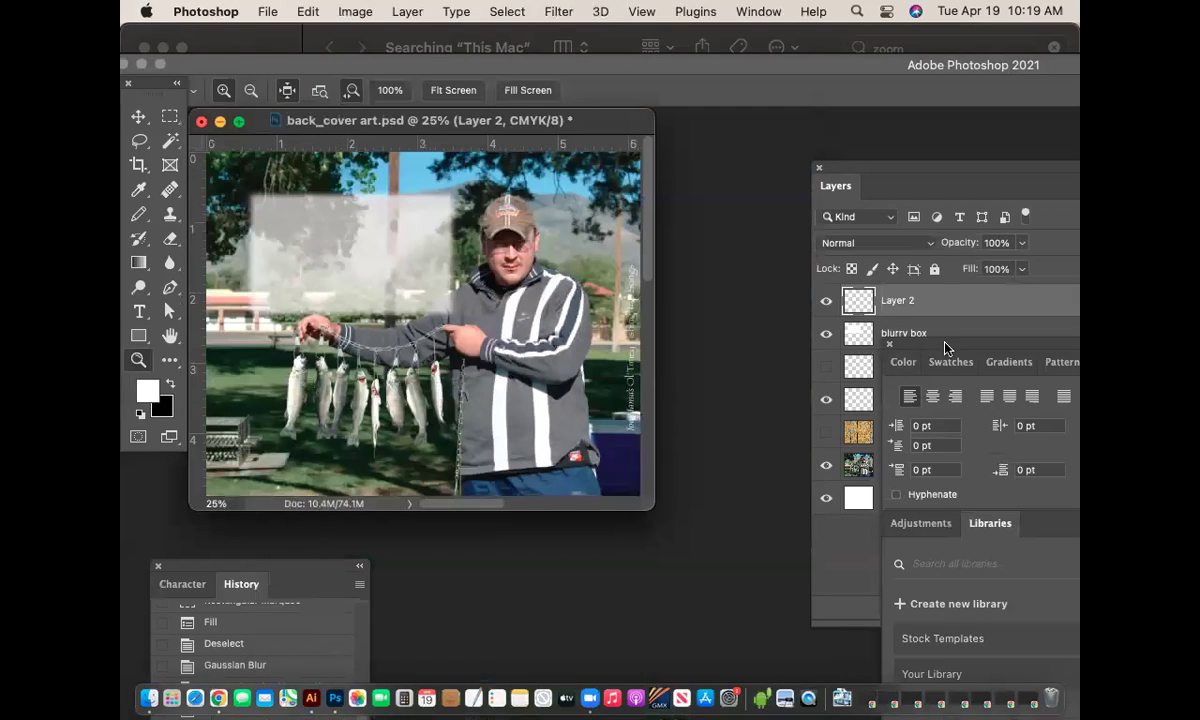
pyautogui.moveTo(949, 347); pyautogui.dragTo(1025, 364)
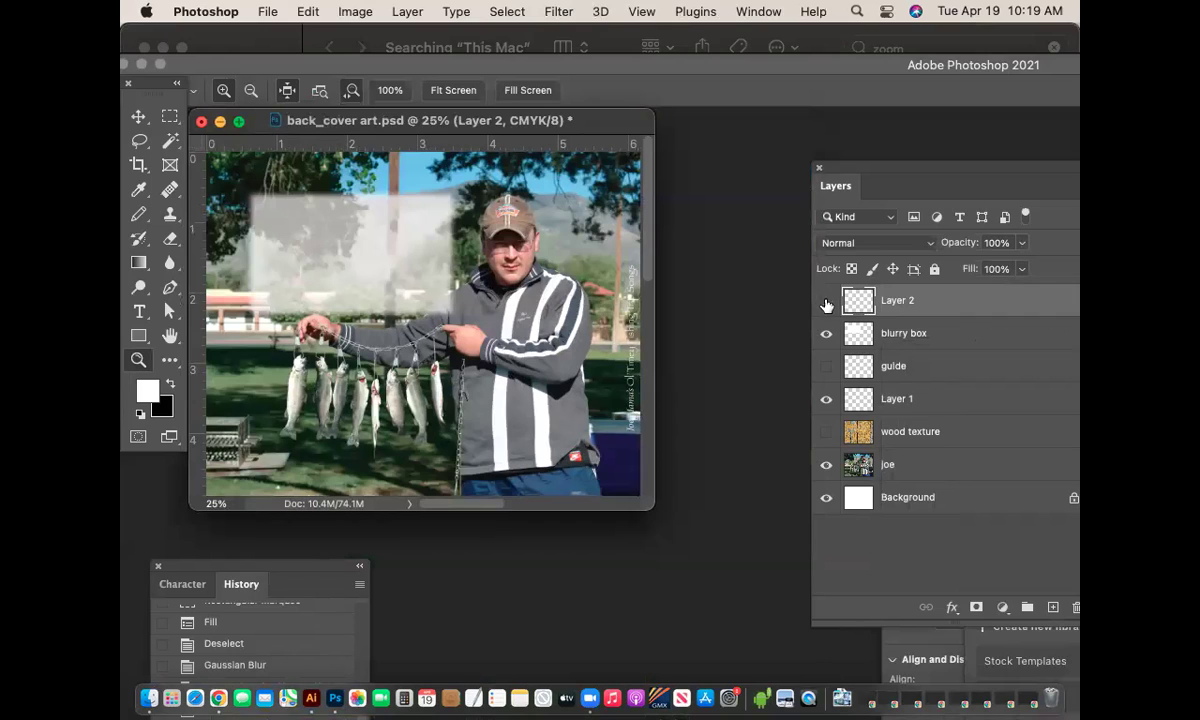
pyautogui.click(826, 300)
# Add the text FISHING! over the lower part of the photo and enlarge it to about 1367%.
pyautogui.click(139, 311)
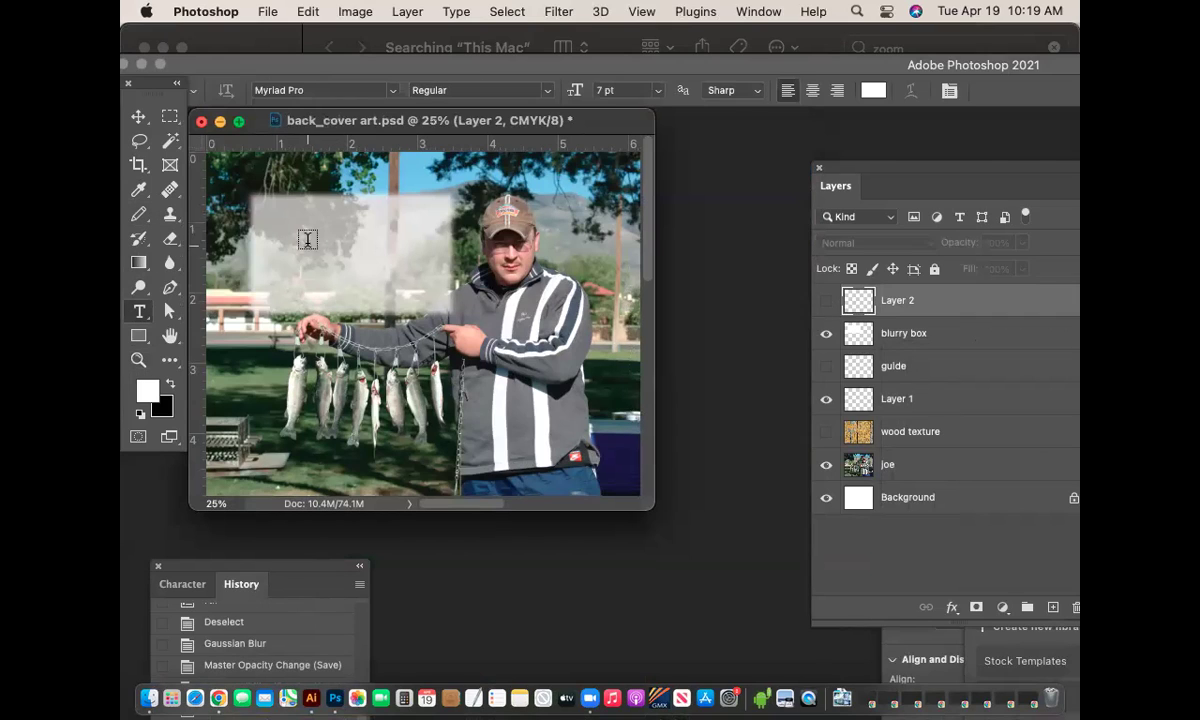
pyautogui.click(253, 355)
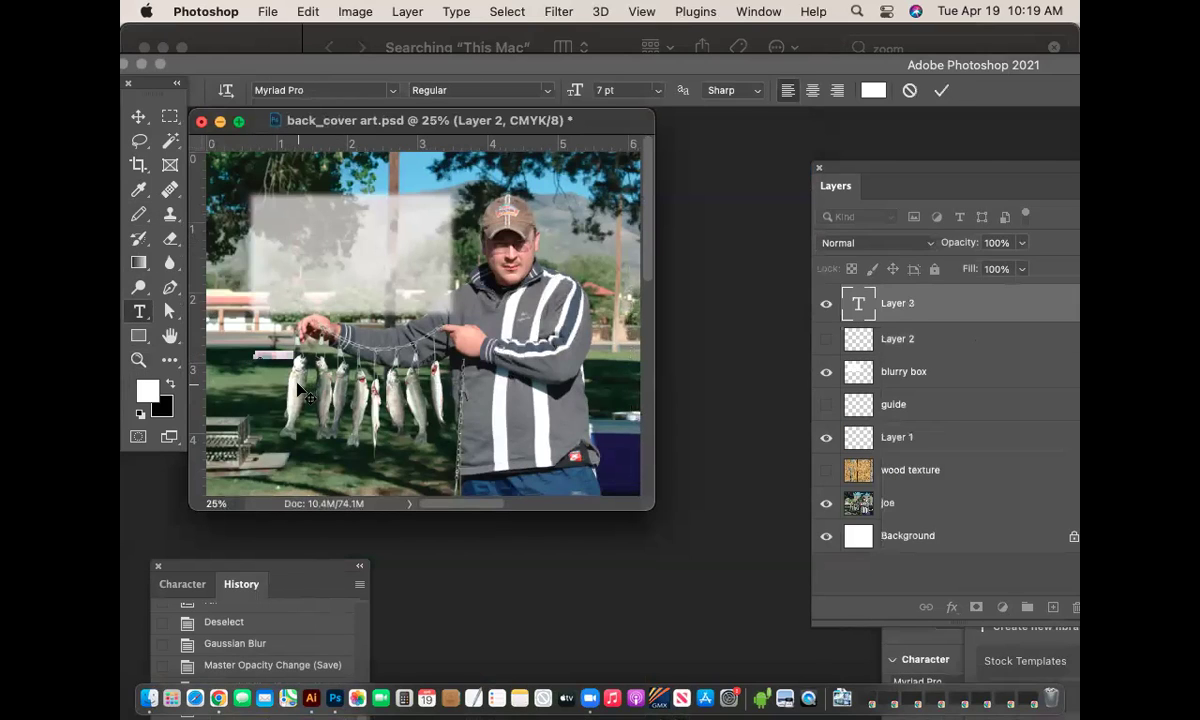
pyautogui.write('ISBN')
pyautogui.press('super+a')
pyautogui.press('super+Return')
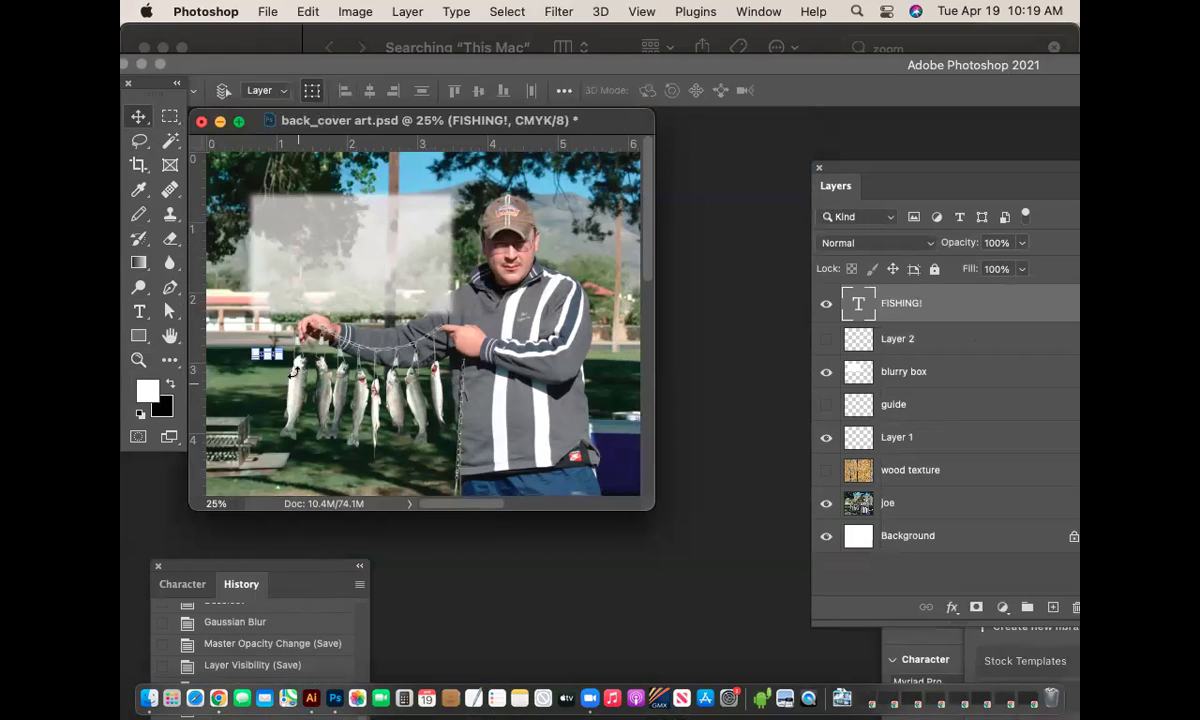
pyautogui.press('super+t')
pyautogui.moveTo(283, 359); pyautogui.dragTo(468, 423)
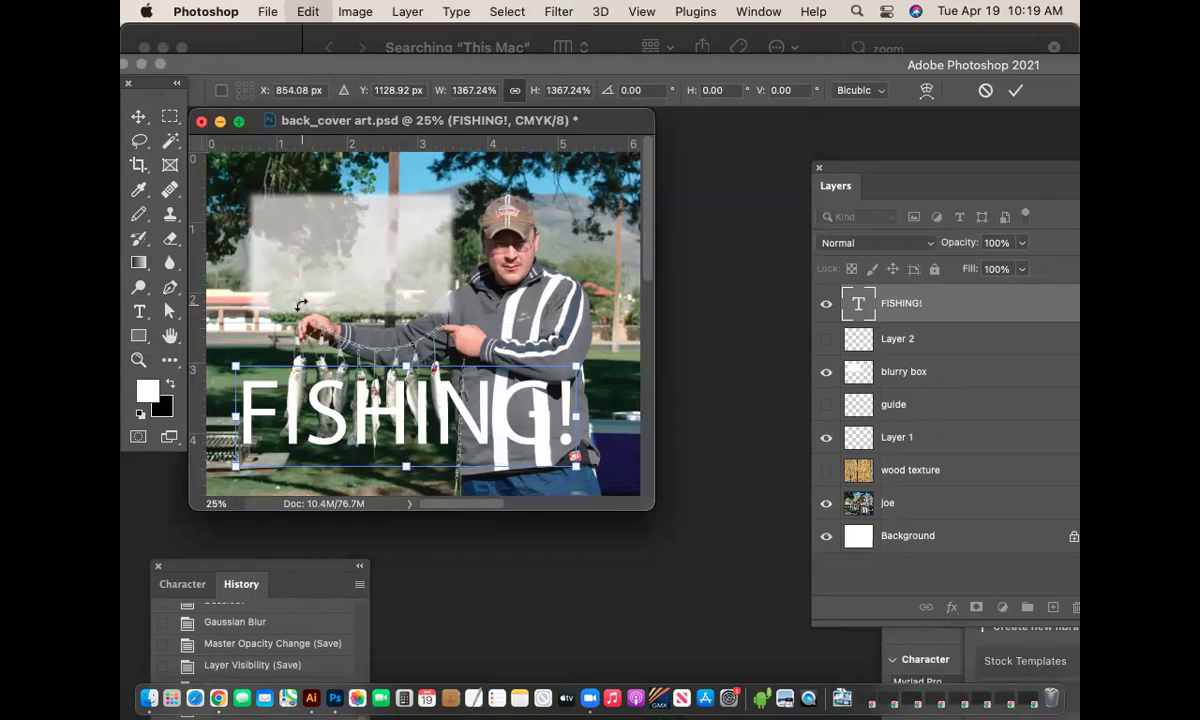
# Arrange the Layers, Properties, Paragraph and Character panels beside the artwork so the text formatting settings are accessible.
pyautogui.moveTo(930, 178); pyautogui.dragTo(760, 138)
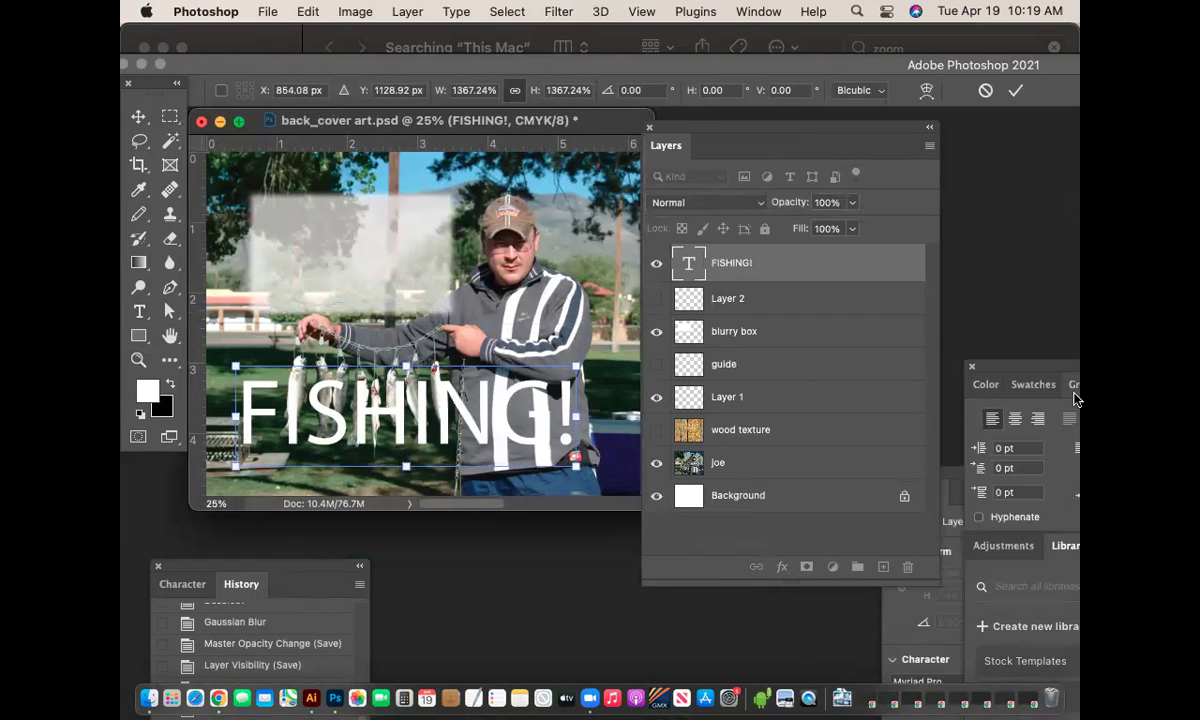
pyautogui.moveTo(1046, 374); pyautogui.dragTo(770, 137)
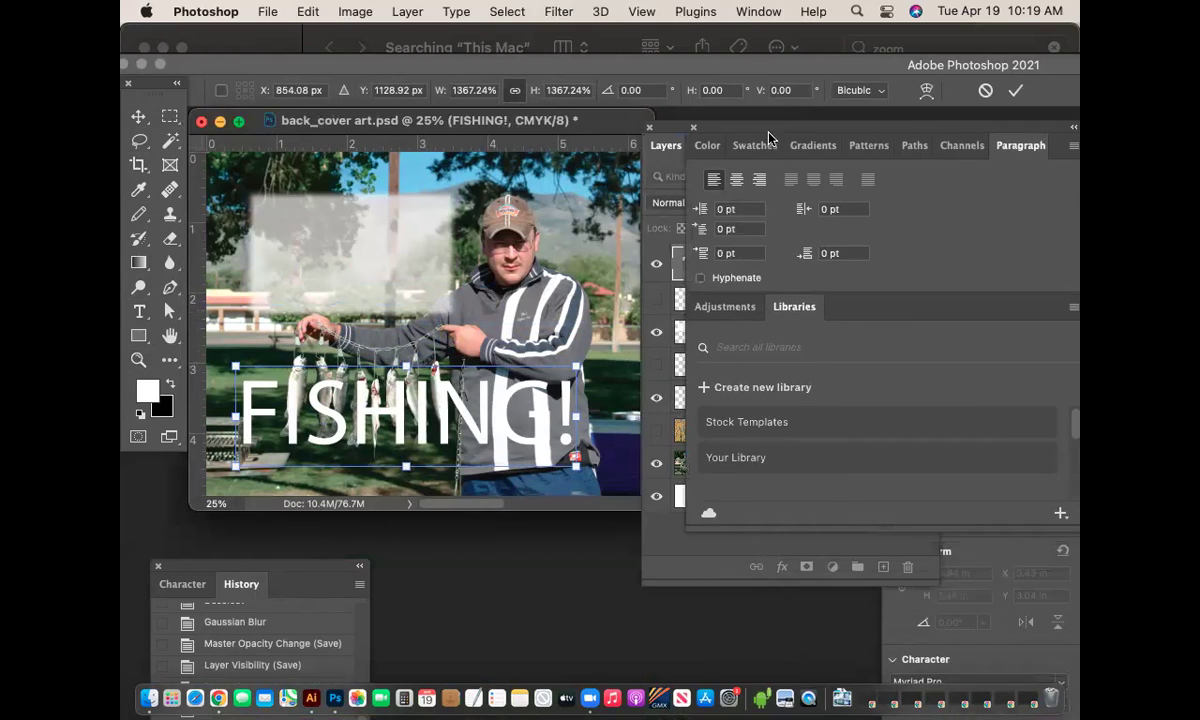
pyautogui.click(1003, 552)
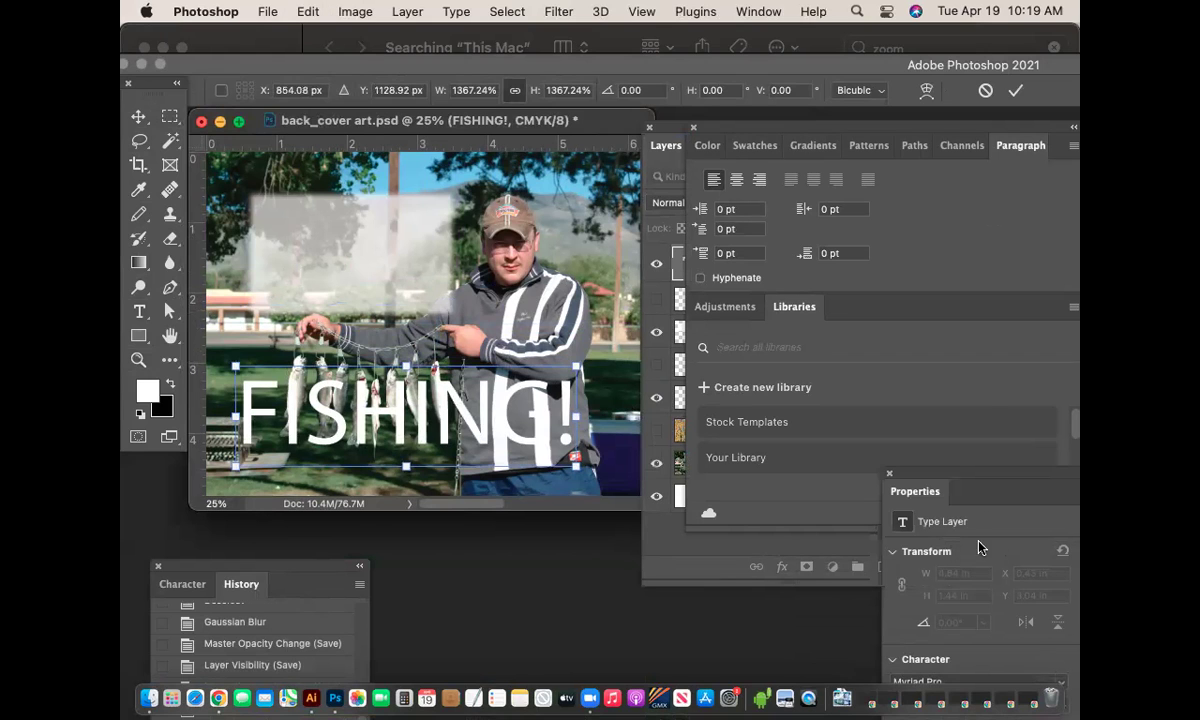
pyautogui.moveTo(956, 480); pyautogui.dragTo(810, 165)
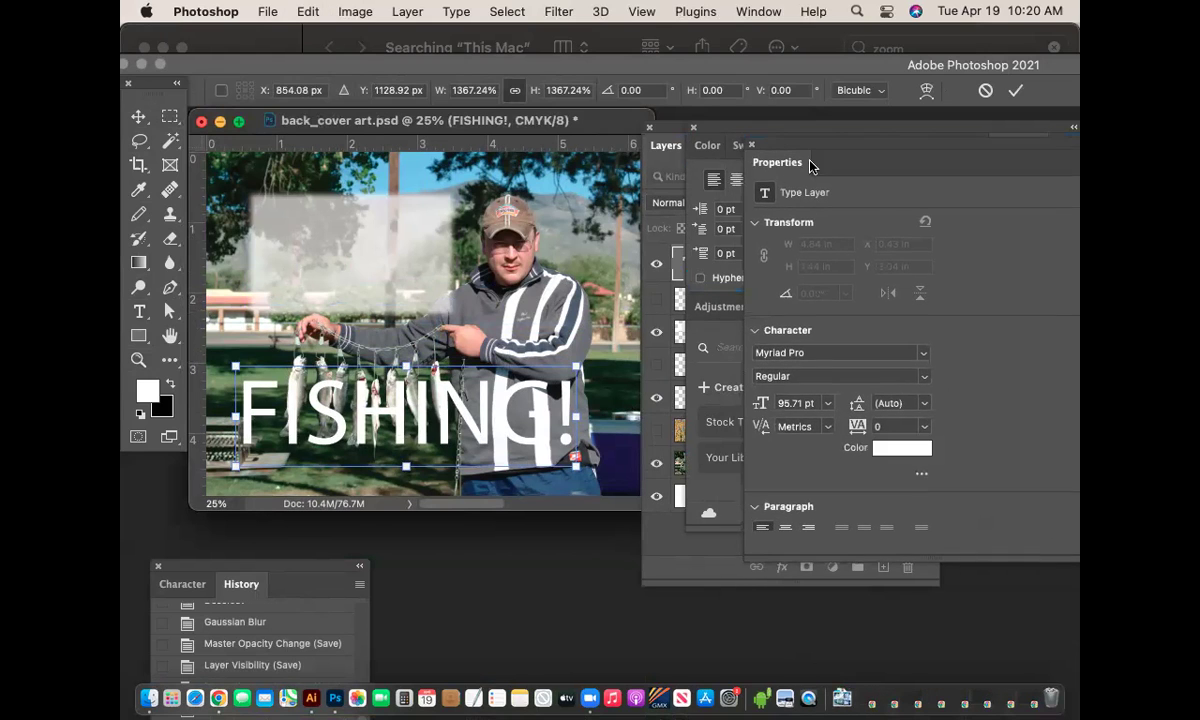
pyautogui.moveTo(730, 142); pyautogui.dragTo(841, 142)
pyautogui.moveTo(322, 66); pyautogui.dragTo(379, 59)
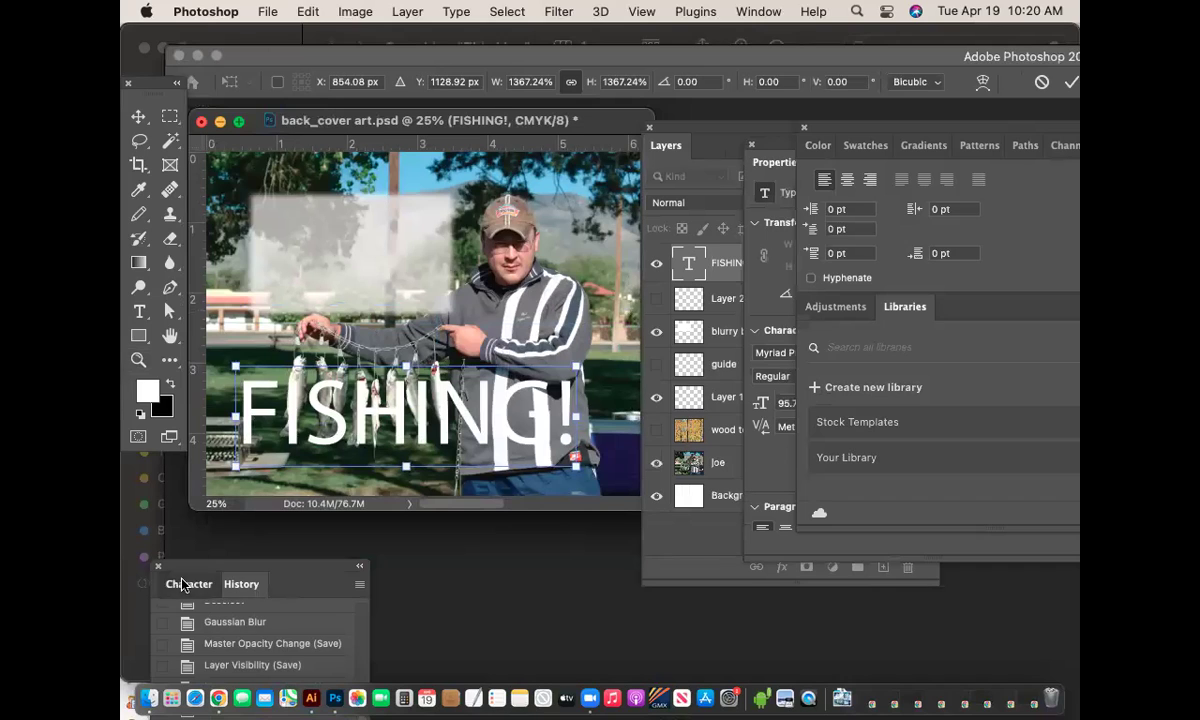
pyautogui.moveTo(199, 571); pyautogui.dragTo(823, 148)
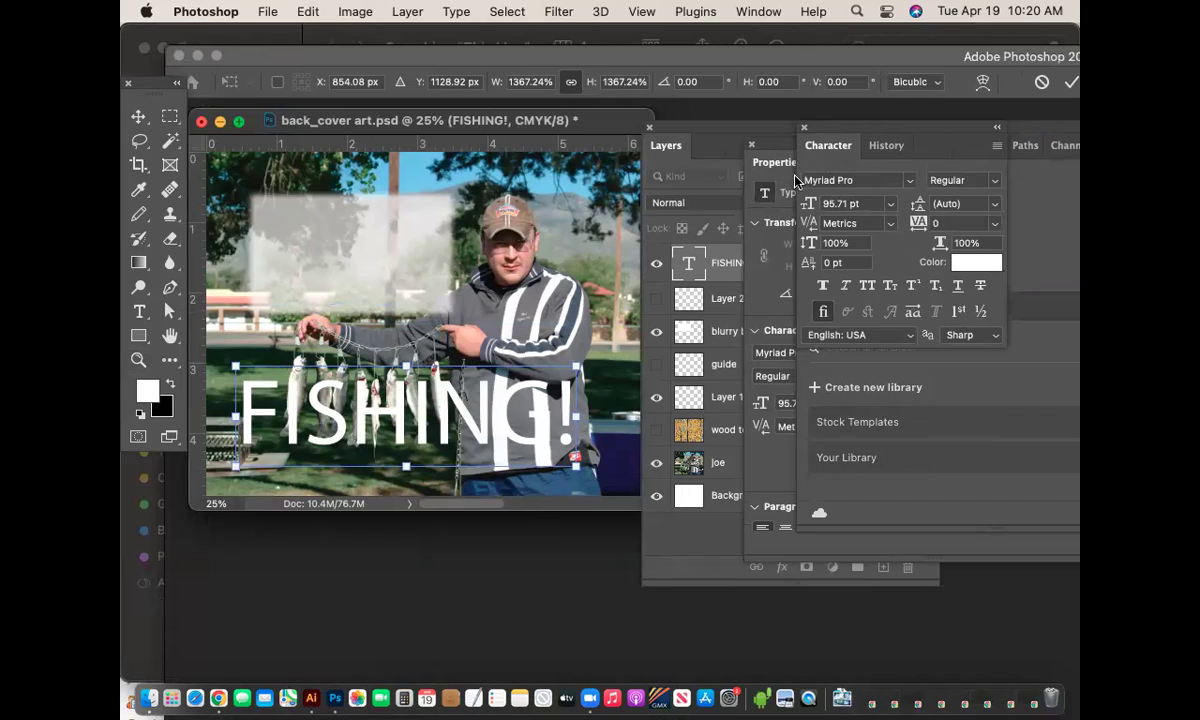
# Apply the enlargement and change the FISHING! text's font to Minion Pro Italic.
pyautogui.press('Return')
pyautogui.click(828, 177)
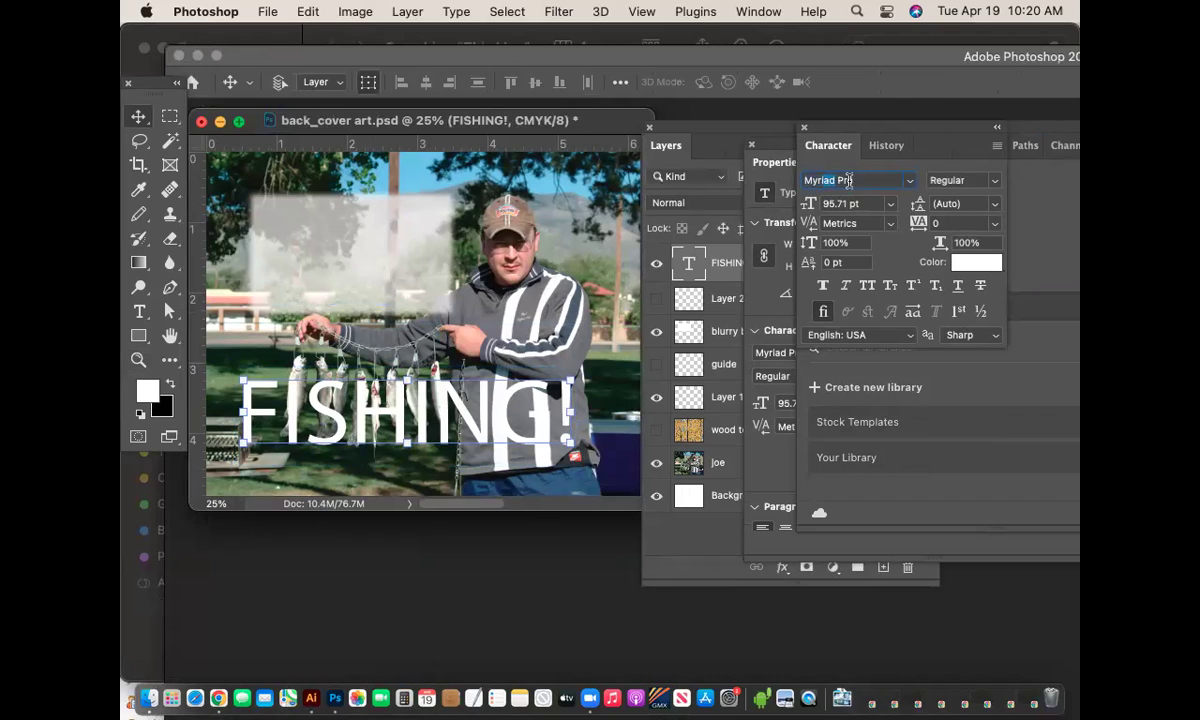
pyautogui.press('Up')
pyautogui.press('Up')
pyautogui.press('Up')
pyautogui.press('Up')
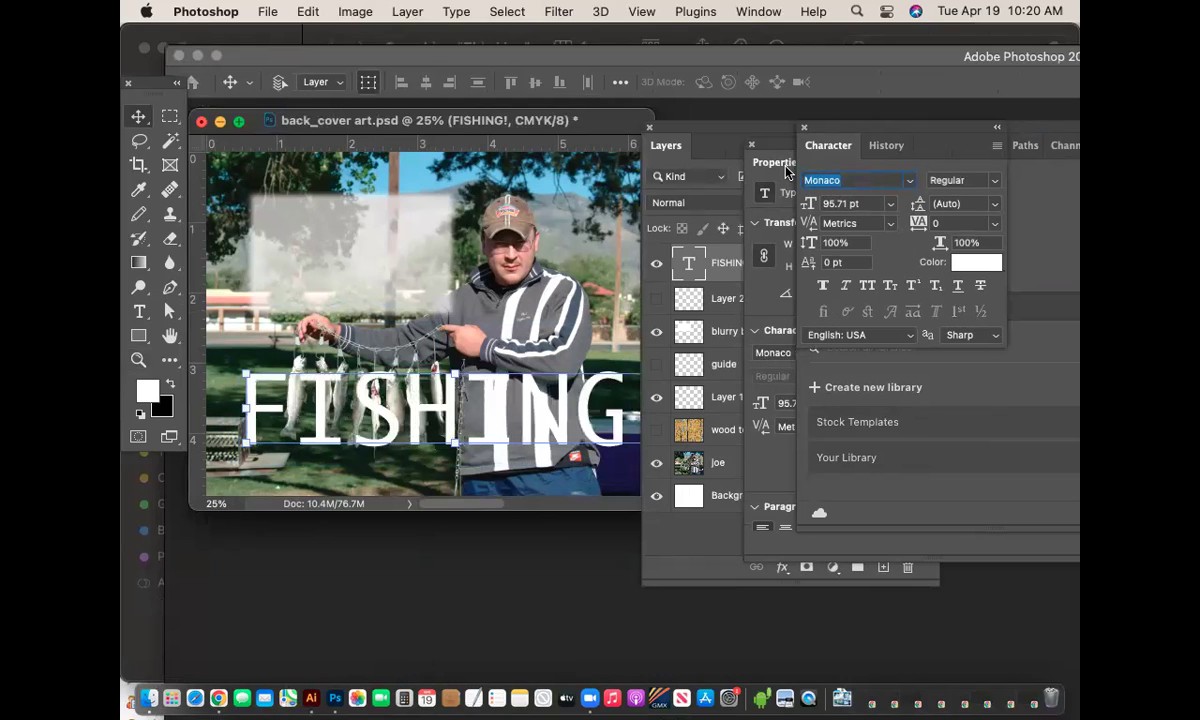
pyautogui.press('Up')
pyautogui.press('Down')
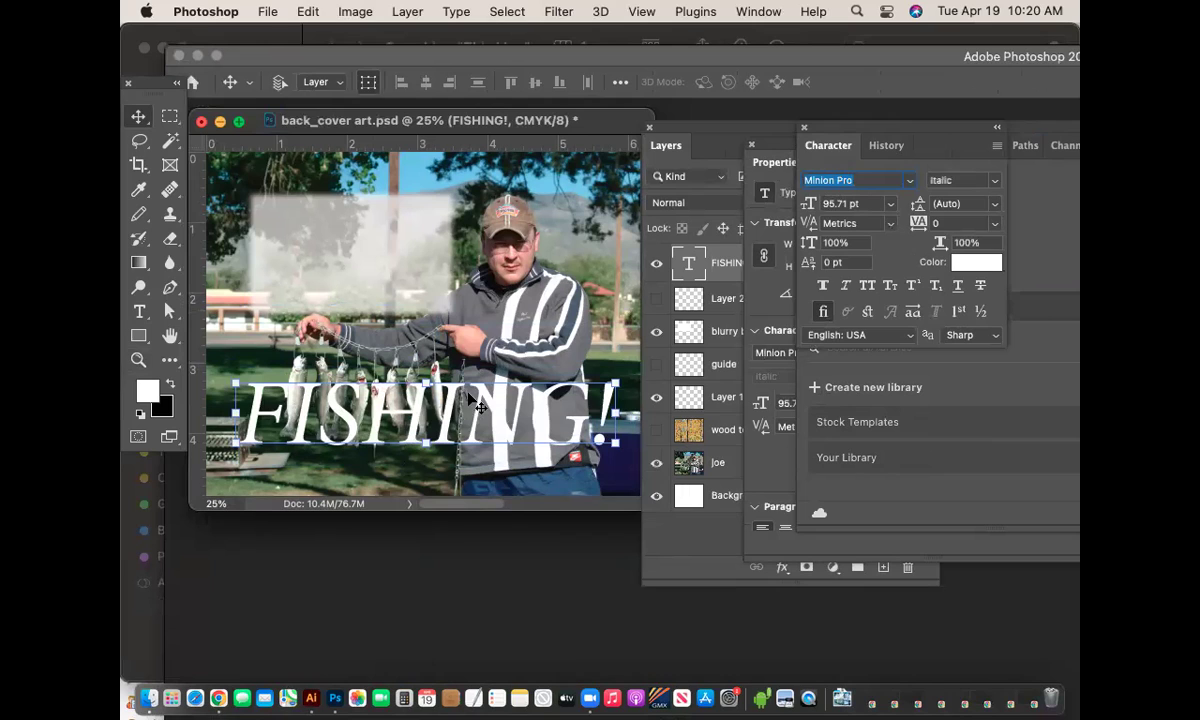
# Set the FISHING! text color to red, de0b0b.
pyautogui.click(970, 263)
pyautogui.click(815, 223)
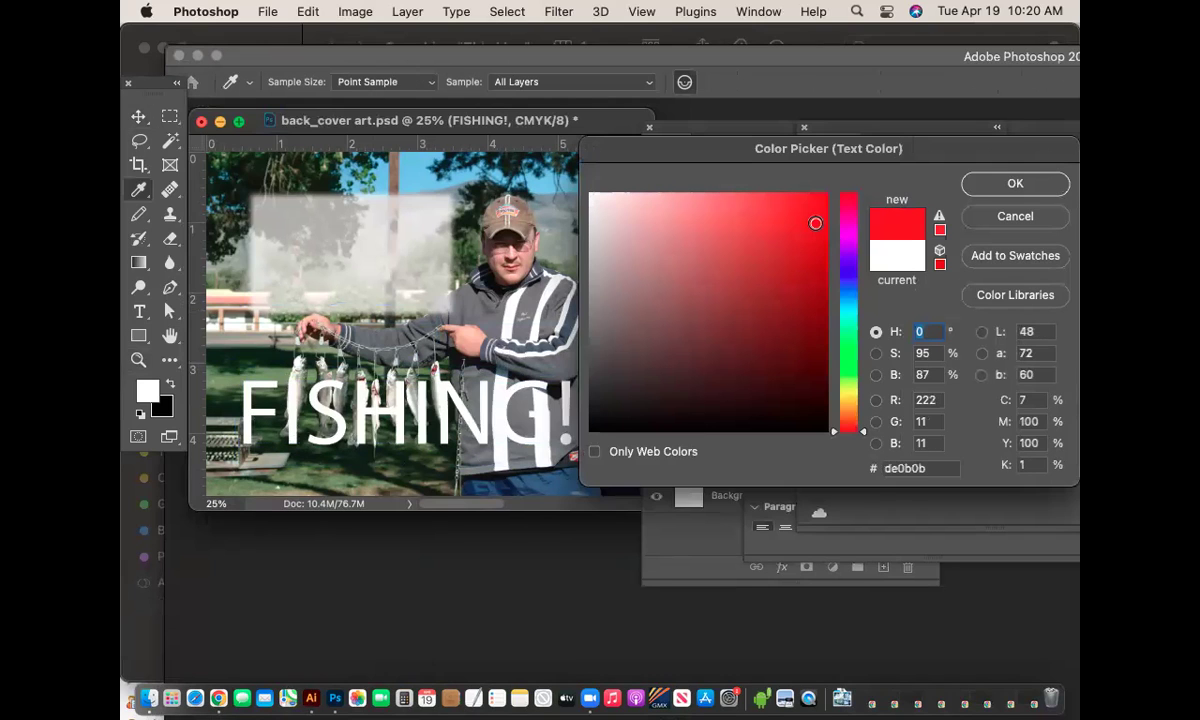
pyautogui.click(990, 190)
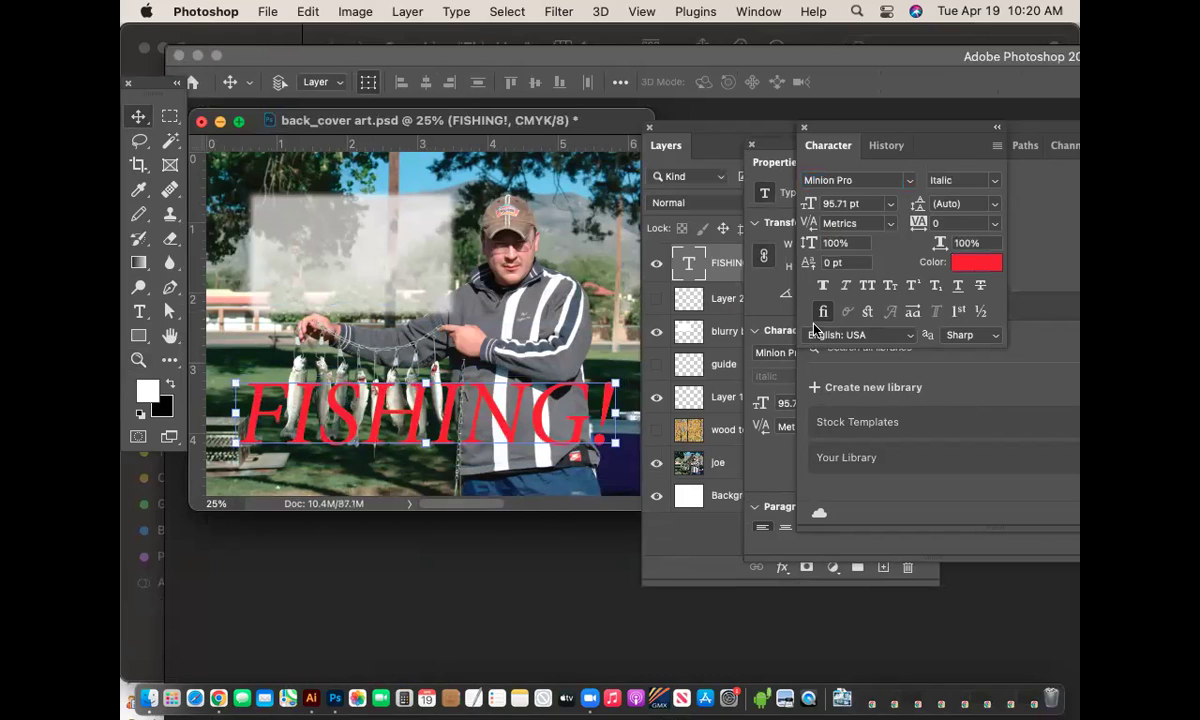
# Give the FISHING! layer an outer glow with 29% opacity, 7% noise, 40% spread and 6 px size.
pyautogui.moveTo(801, 127); pyautogui.dragTo(946, 417)
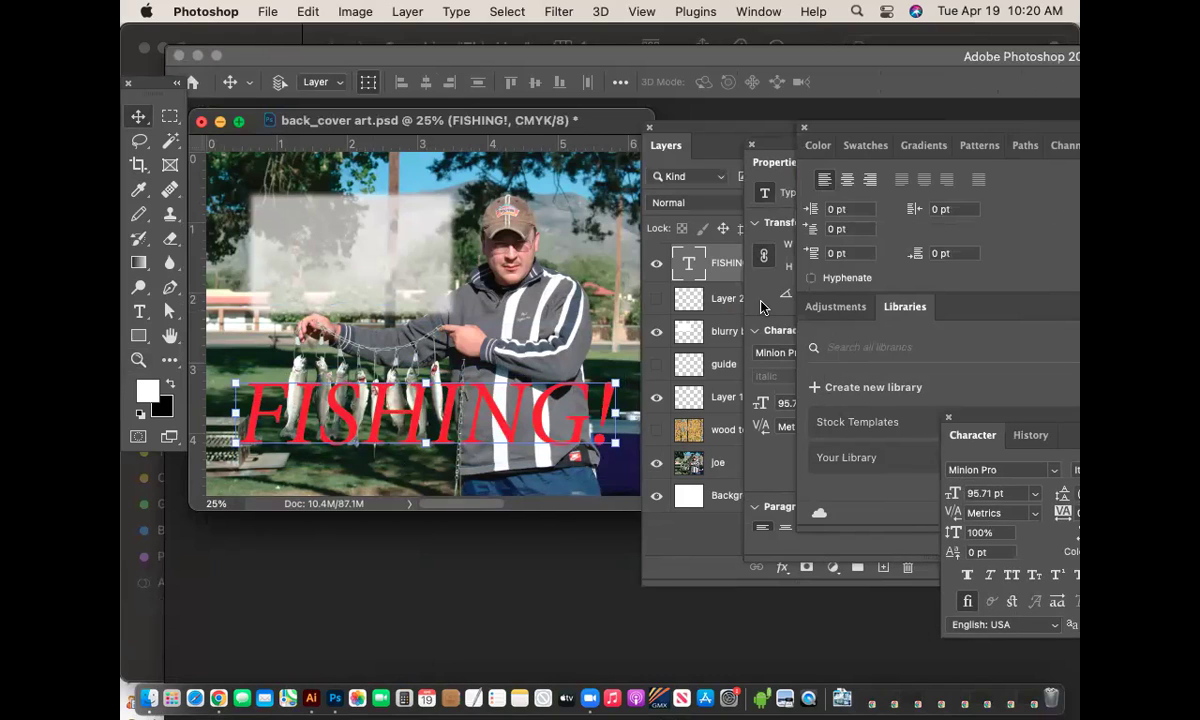
pyautogui.click(688, 254)
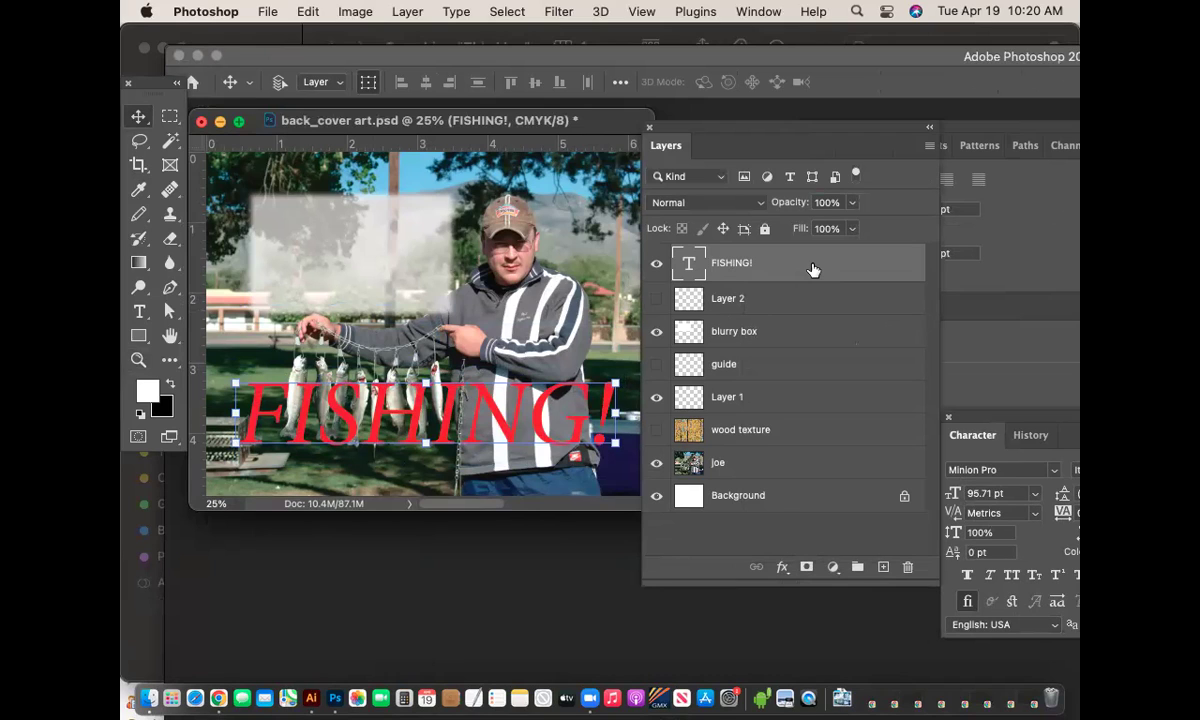
pyautogui.doubleClick(812, 267)
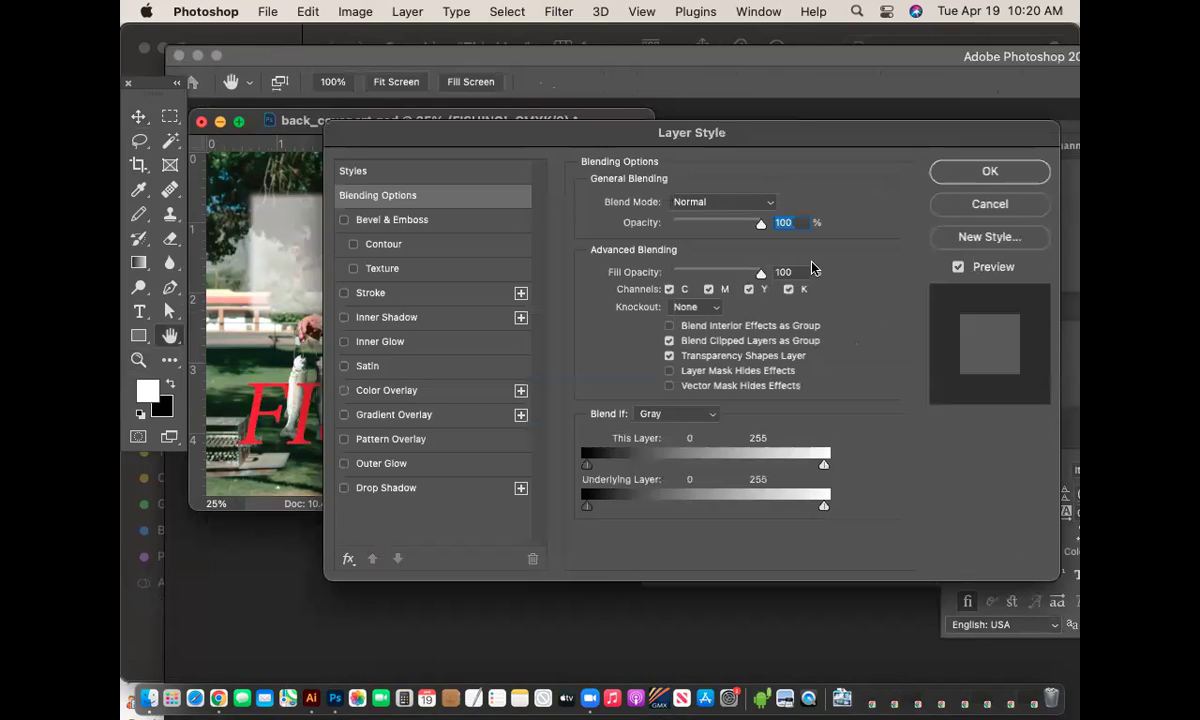
pyautogui.click(990, 203)
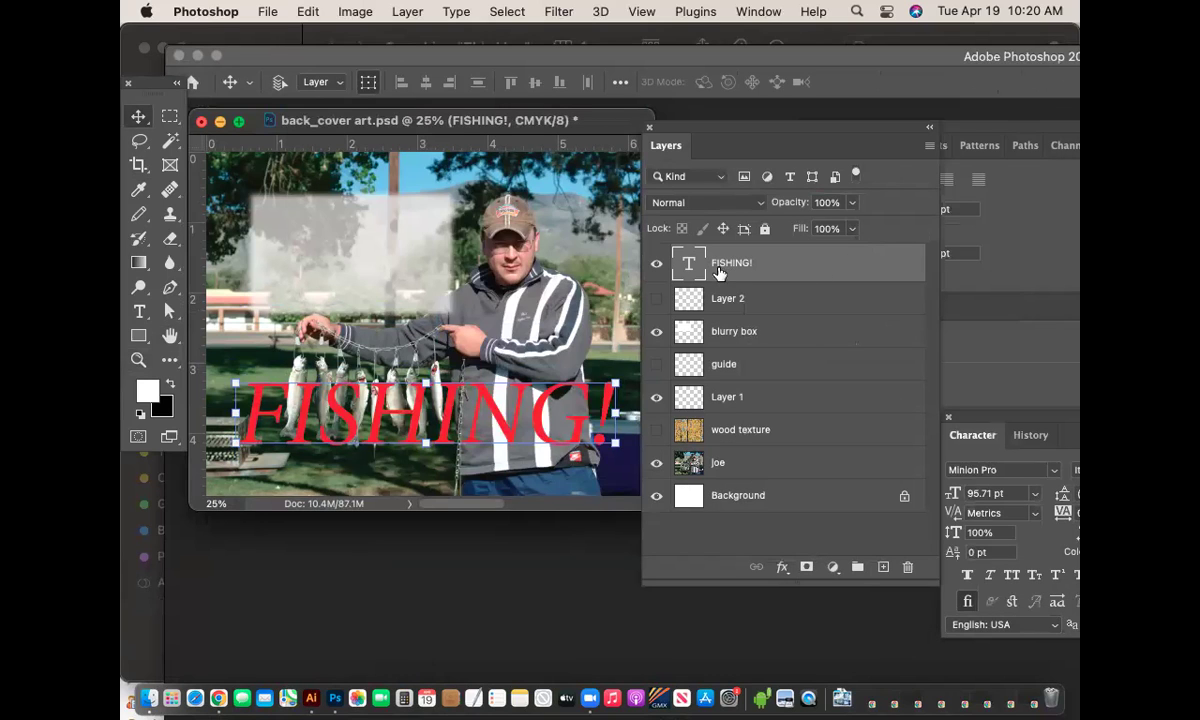
pyautogui.doubleClick(840, 263)
pyautogui.moveTo(655, 140); pyautogui.dragTo(806, 133)
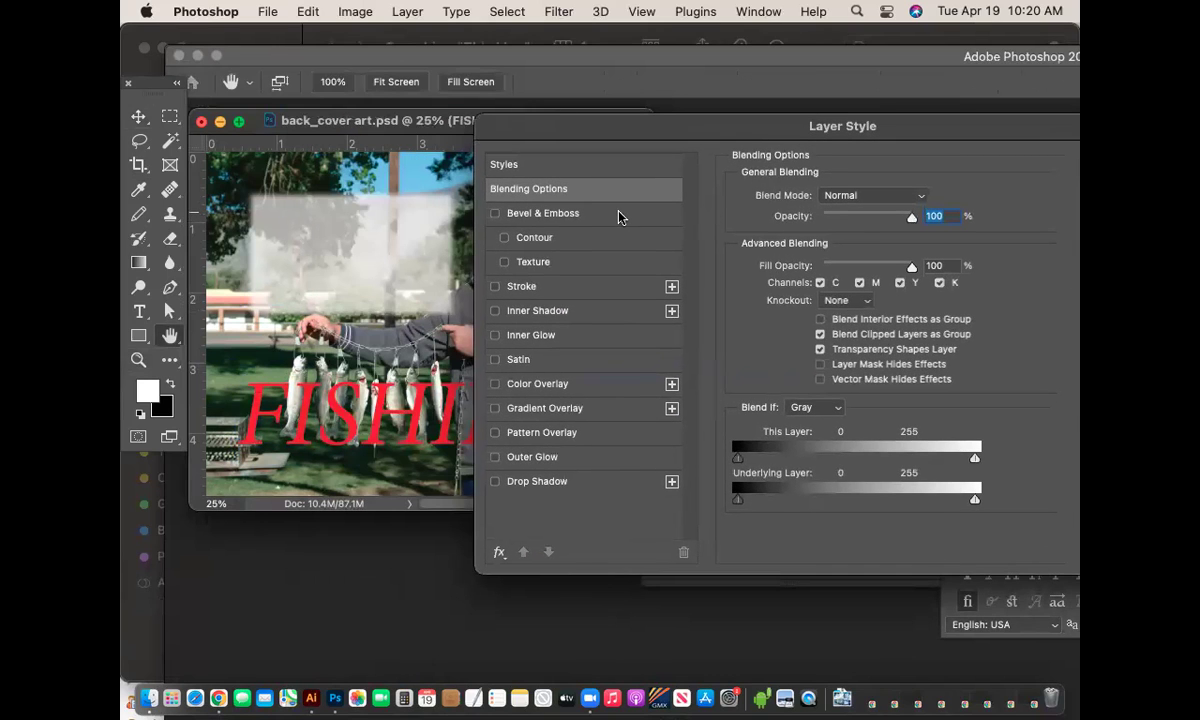
pyautogui.click(589, 457)
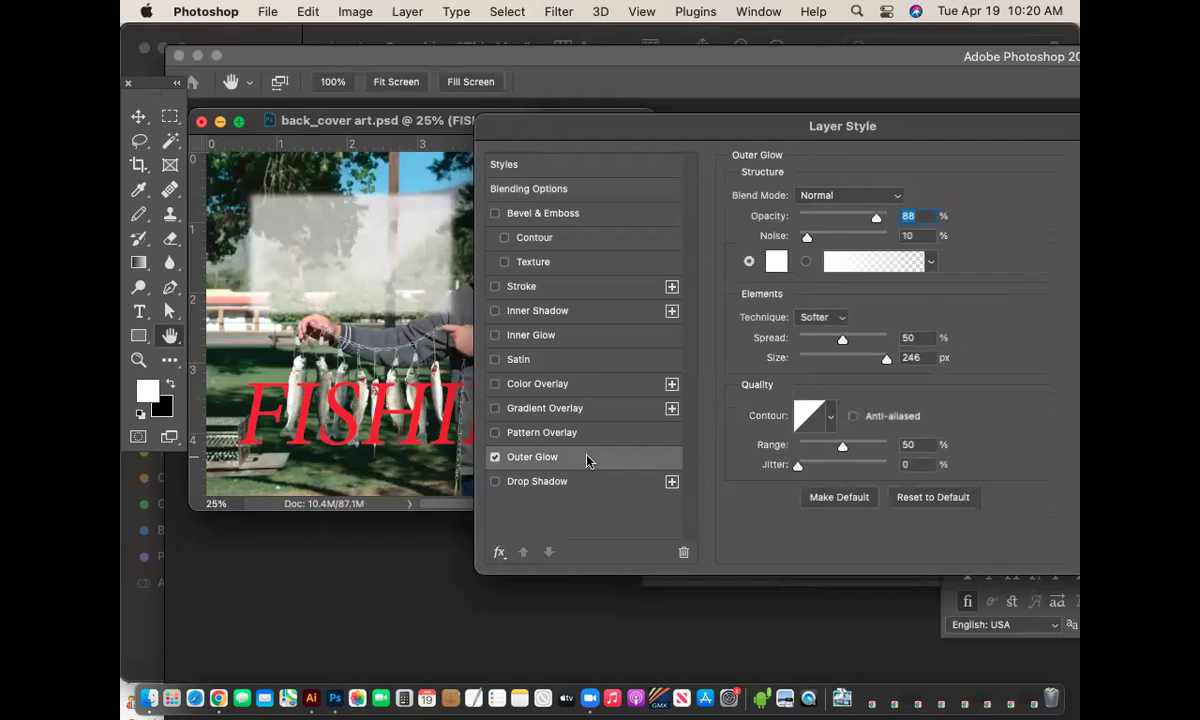
pyautogui.moveTo(876, 218); pyautogui.dragTo(804, 240)
pyautogui.click(806, 237)
pyautogui.moveTo(843, 341); pyautogui.dragTo(823, 362)
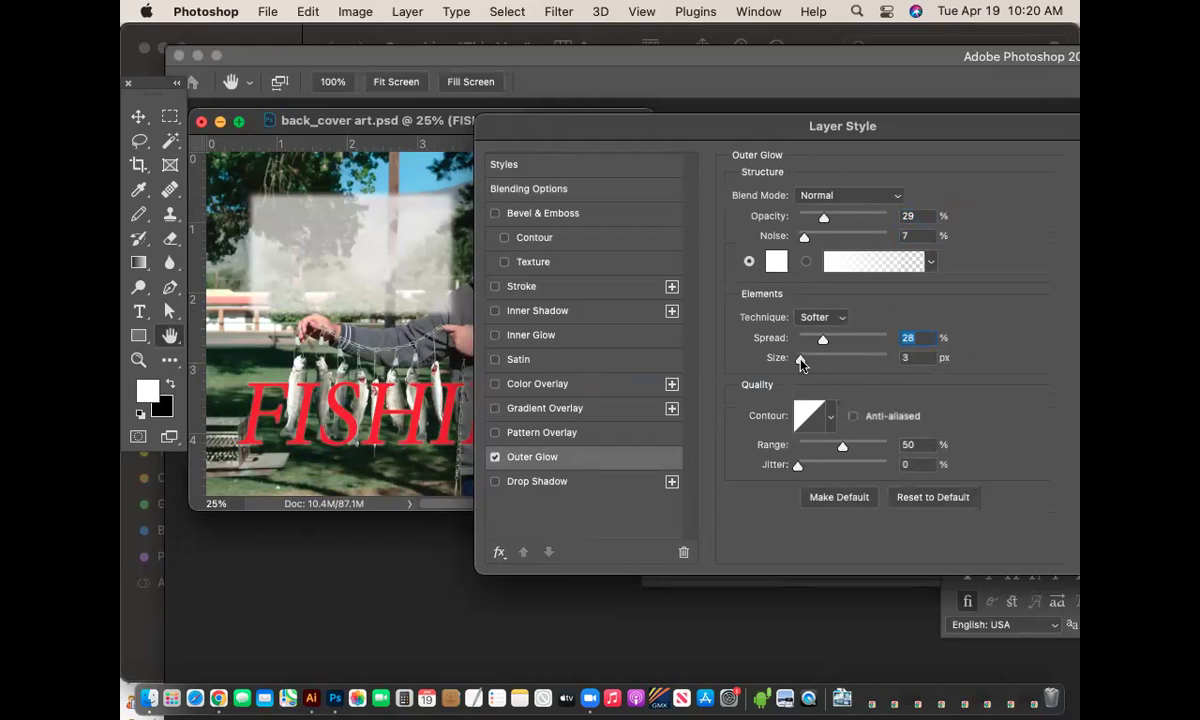
# Change the outer glow's color to a bright yellow-green.
pyautogui.click(777, 262)
pyautogui.click(779, 268)
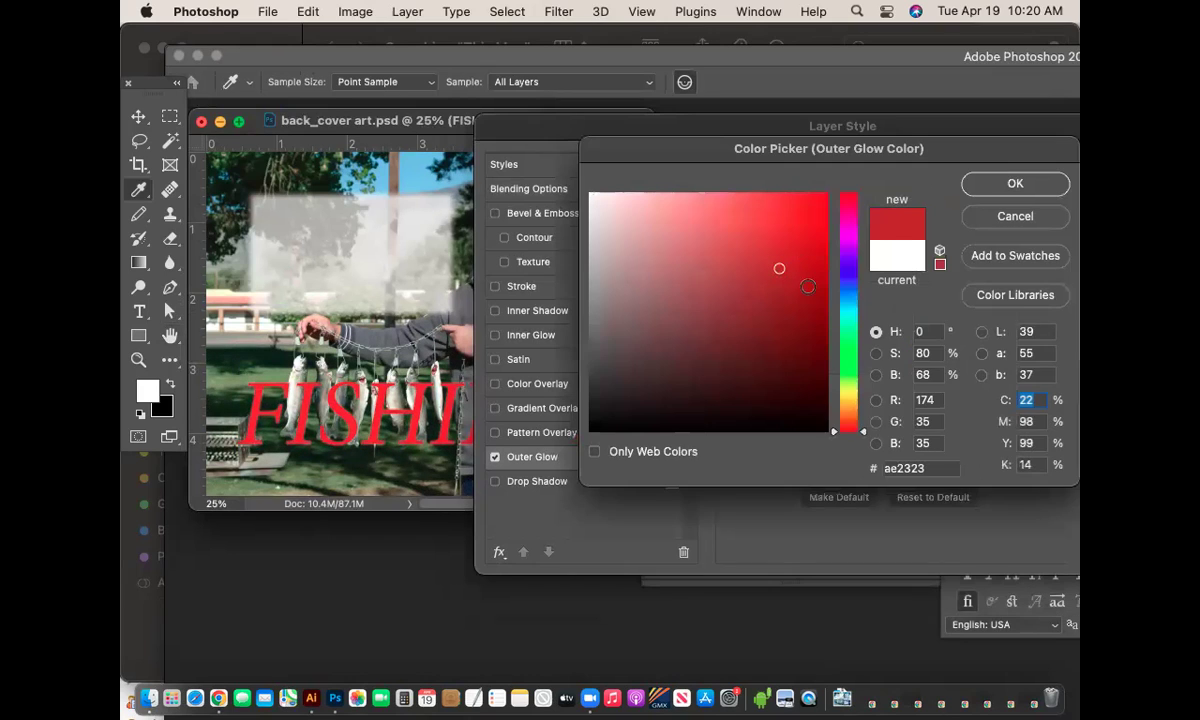
pyautogui.click(843, 381)
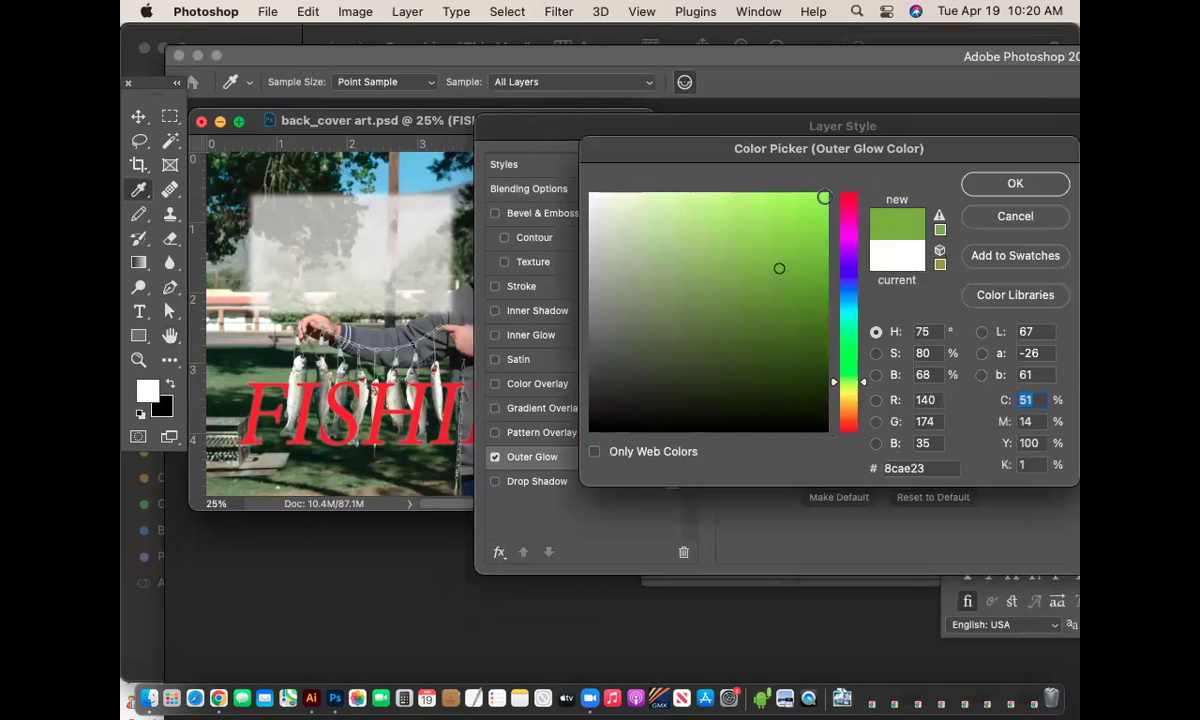
pyautogui.moveTo(850, 381)
pyautogui.mouseDown()
pyautogui.moveTo(850, 370)
pyautogui.moveTo(850, 389)
pyautogui.mouseUp()
pyautogui.click(826, 196)
pyautogui.click(986, 184)
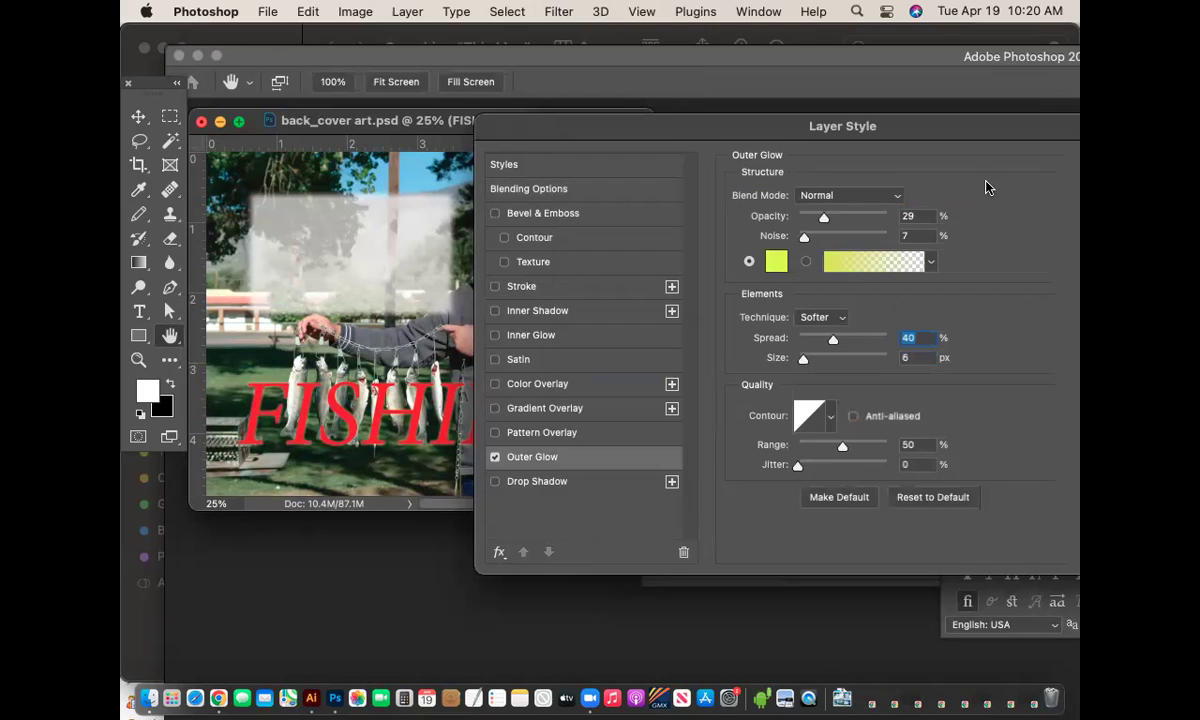
# Strengthen and enlarge the outer glow so it surrounds the FISHING! letters with a wide yellow-green band.
pyautogui.moveTo(836, 342); pyautogui.dragTo(841, 341)
pyautogui.moveTo(826, 217); pyautogui.dragTo(806, 237)
pyautogui.moveTo(838, 340)
pyautogui.mouseDown()
pyautogui.moveTo(850, 340)
pyautogui.moveTo(815, 358)
pyautogui.moveTo(826, 358)
pyautogui.mouseUp()
# Add a Bevel & Emboss effect to FISHING! using Pillow Emboss and Chisel Hard, and apply the layer style.
pyautogui.moveTo(868, 128); pyautogui.dragTo(805, 136)
pyautogui.click(530, 228)
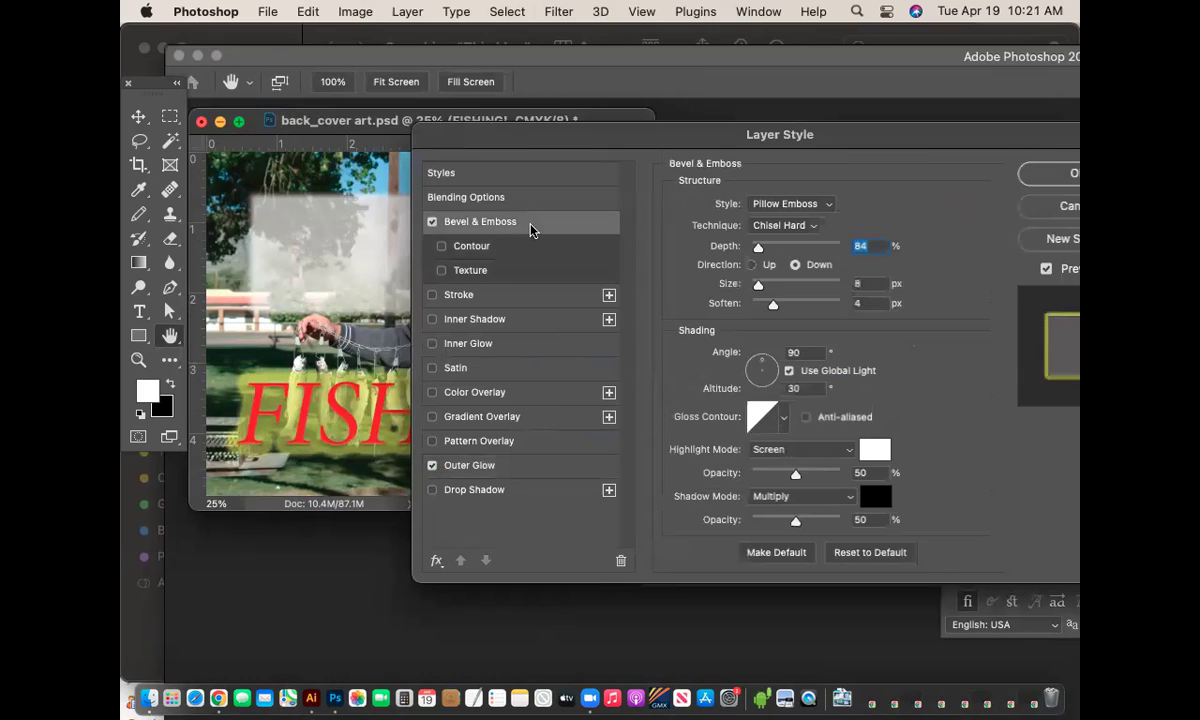
pyautogui.moveTo(932, 131); pyautogui.dragTo(770, 132)
pyautogui.click(945, 254)
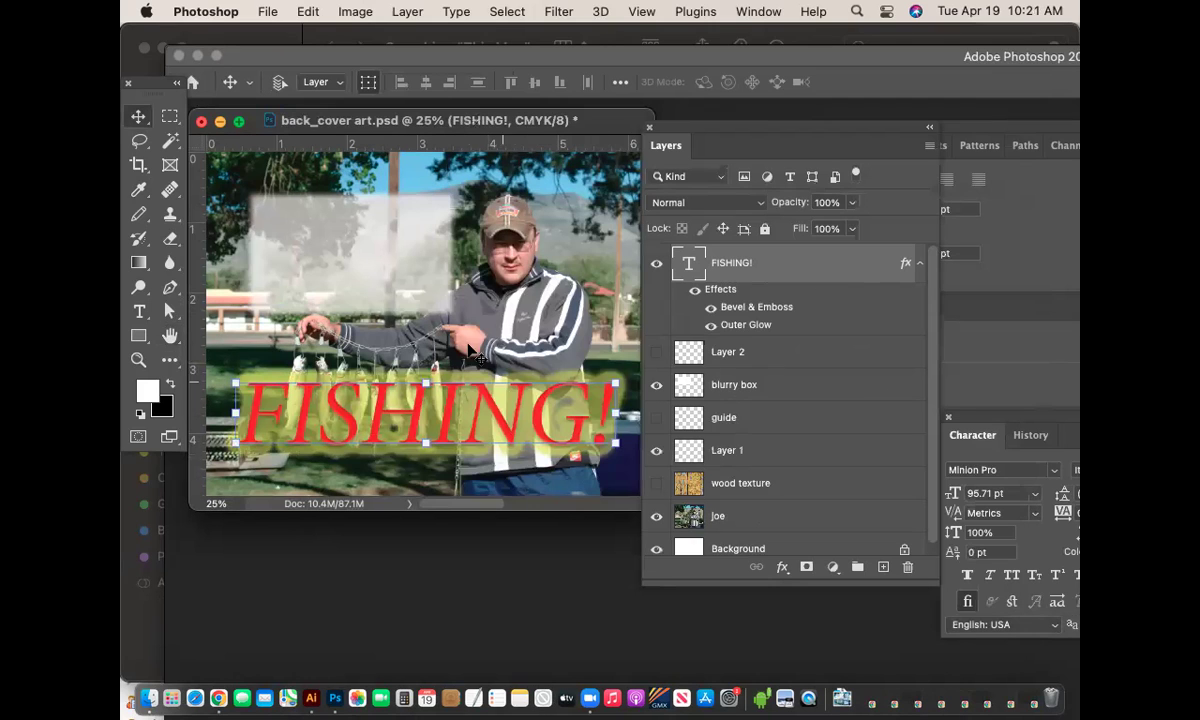
# Move the FISHING! text slightly lower in the photo and save back_cover art.psd.
pyautogui.moveTo(544, 424); pyautogui.dragTo(530, 451)
pyautogui.press('super+s')
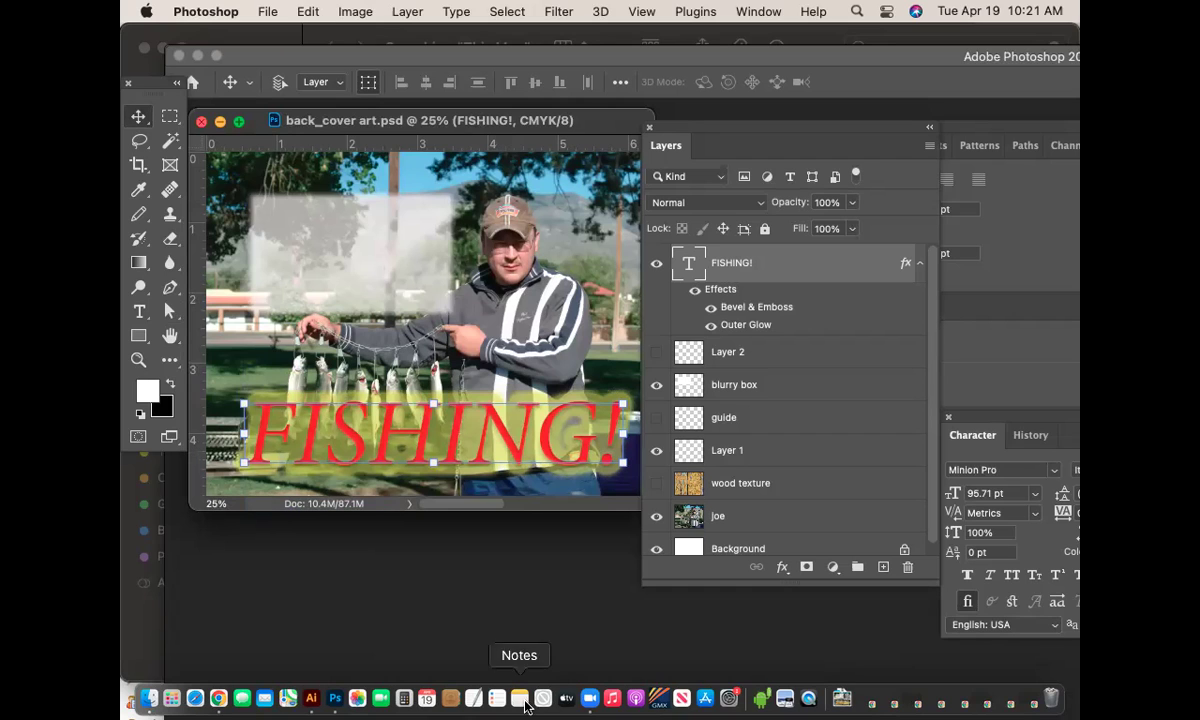
# Switch to Illustrator, update the modified linked artwork, and magnify the back tray to 311.67% around FISHING! and the spine title.
pyautogui.click(311, 701)
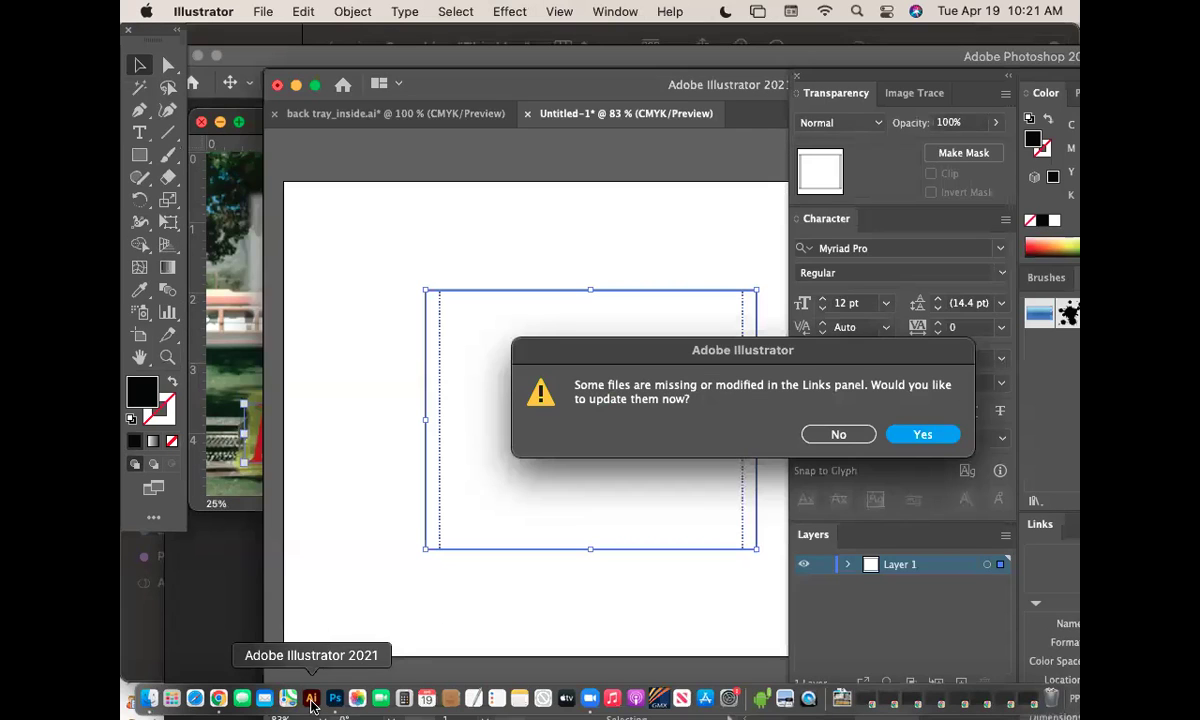
pyautogui.click(919, 437)
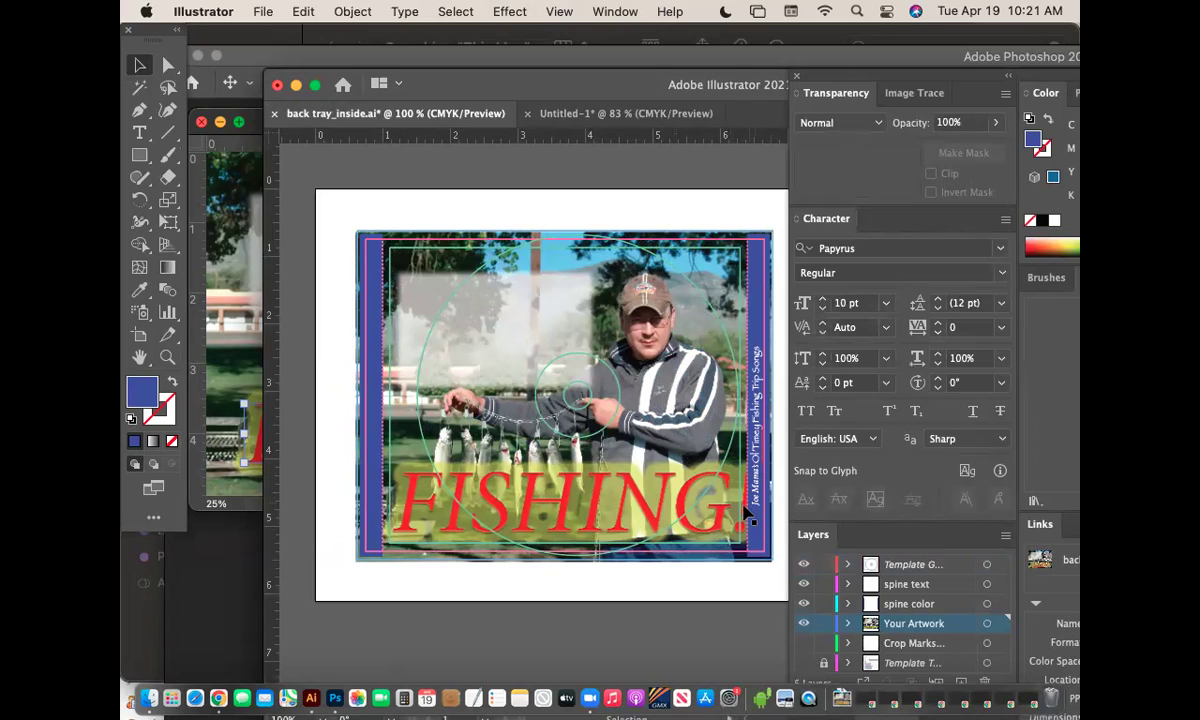
pyautogui.click(167, 357)
pyautogui.moveTo(710, 474); pyautogui.dragTo(737, 492)
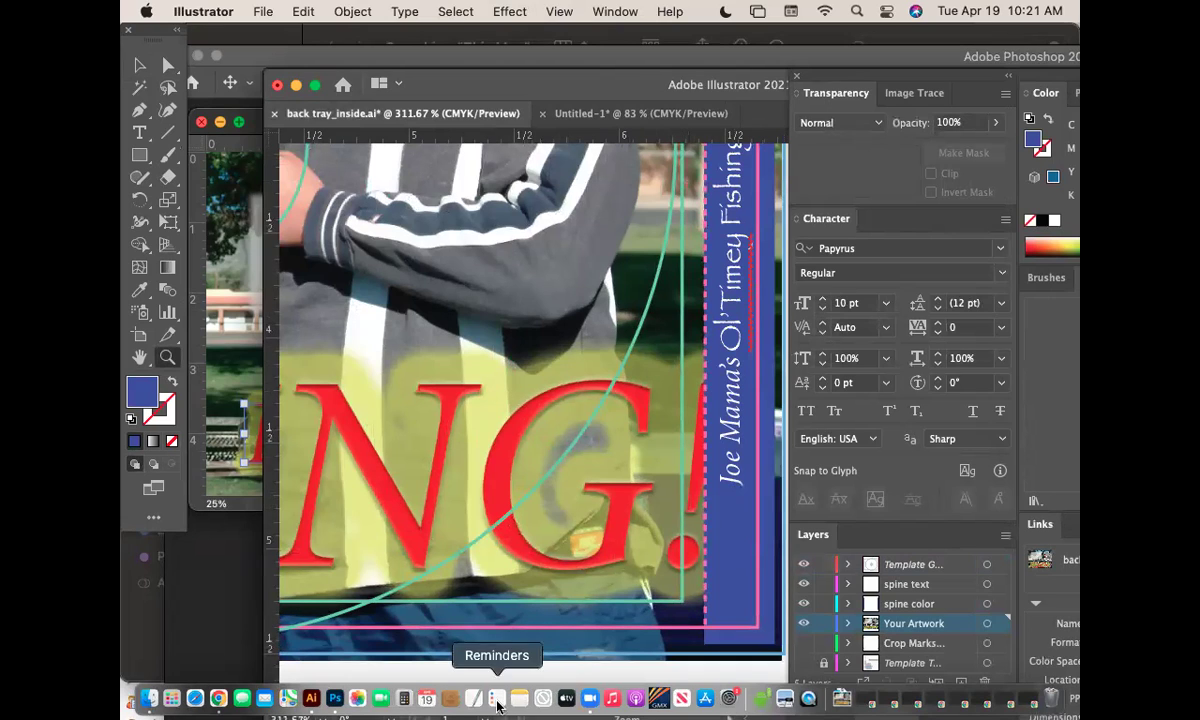
# Switch to Photoshop, scale the FISHING! text down to about 80% and save back_cover art.psd.
pyautogui.click(335, 698)
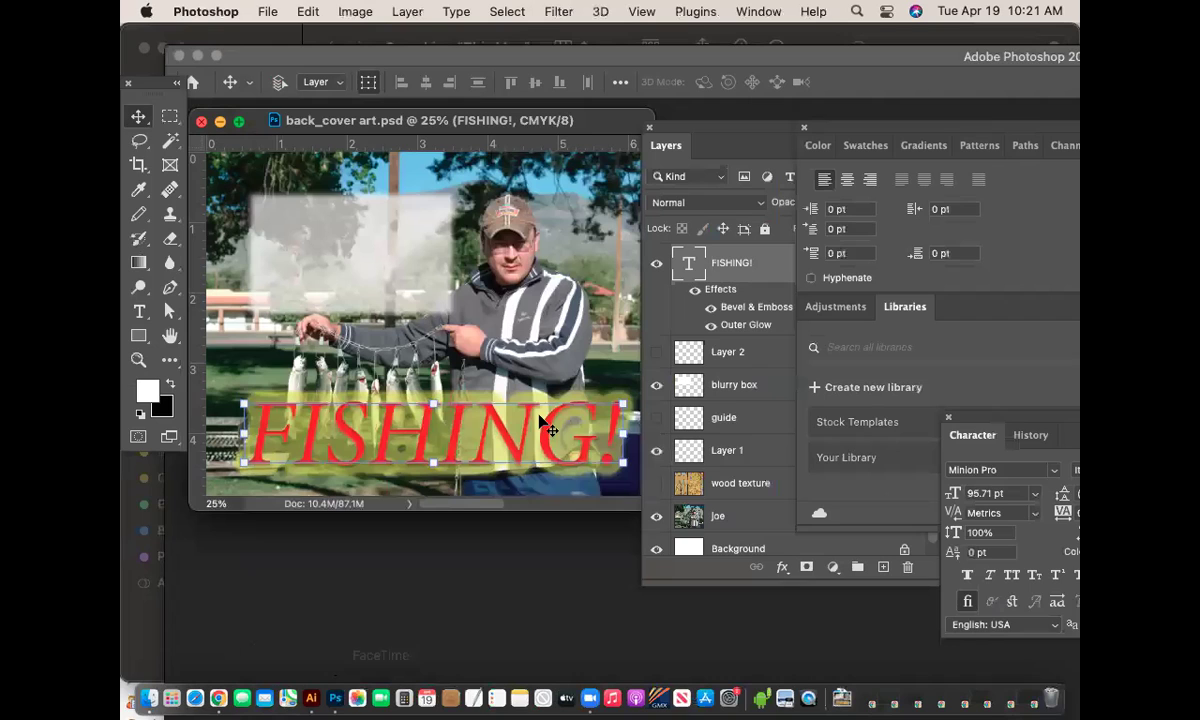
pyautogui.click(622, 462)
pyautogui.moveTo(622, 462); pyautogui.dragTo(588, 425)
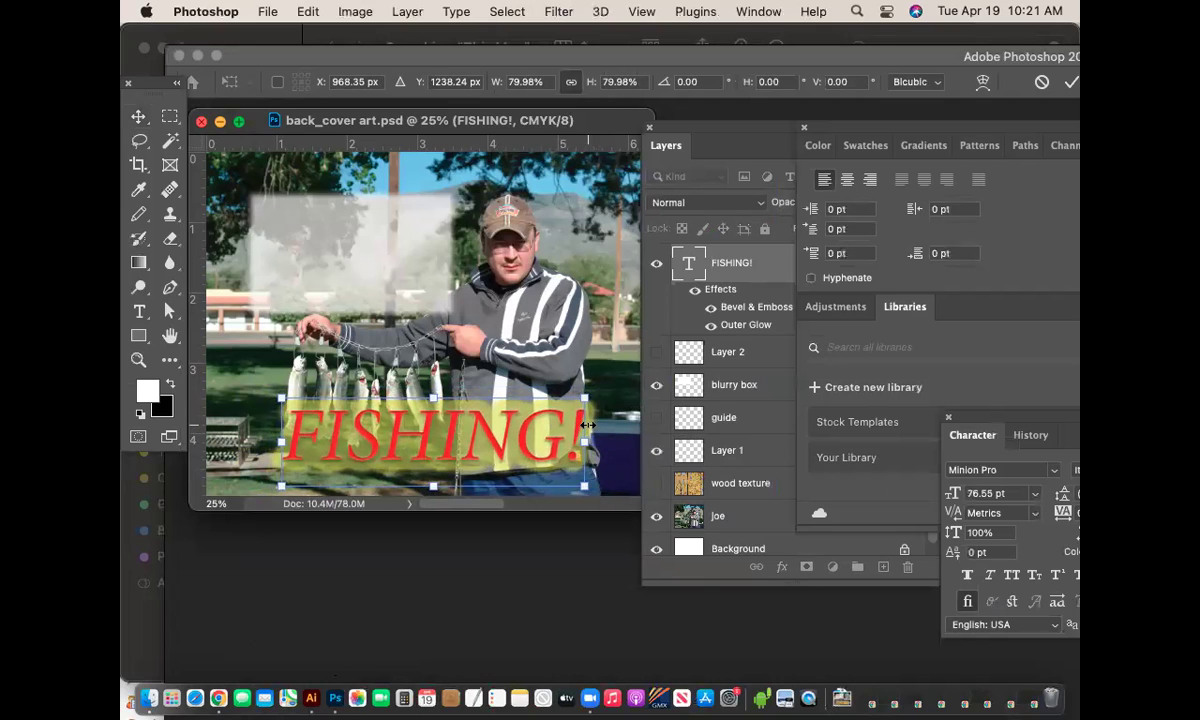
pyautogui.press('Return')
pyautogui.press('cmd+s')
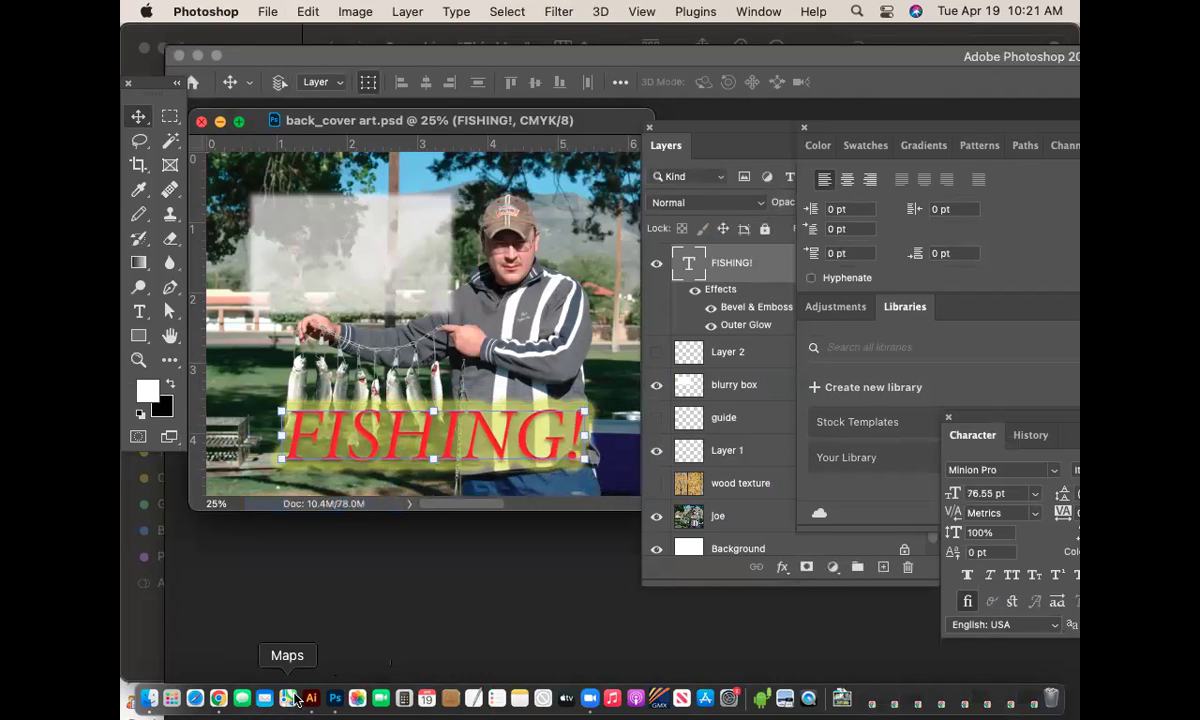
# Switch to Illustrator, update the modified linked artwork, and view the whole FISHING! title in the back tray at 150%.
pyautogui.click(311, 698)
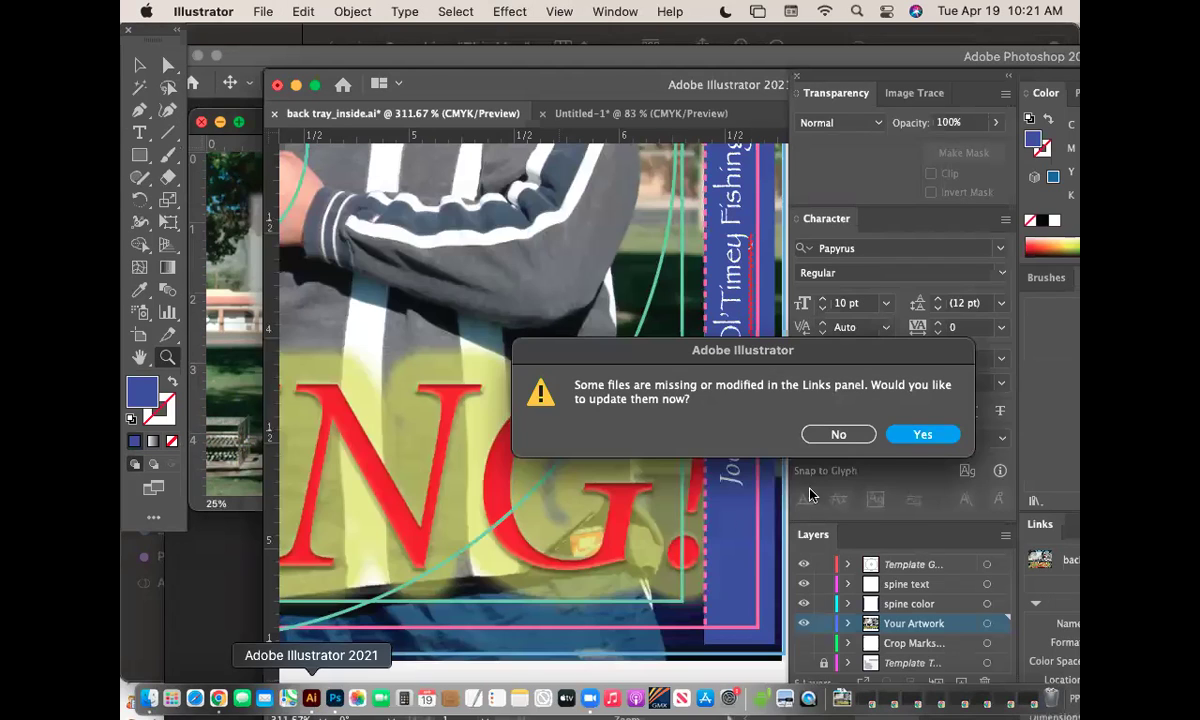
pyautogui.click(905, 436)
pyautogui.press('cmd+minus')
pyautogui.press('cmd+minus')
pyautogui.moveTo(490, 459); pyautogui.dragTo(735, 601)
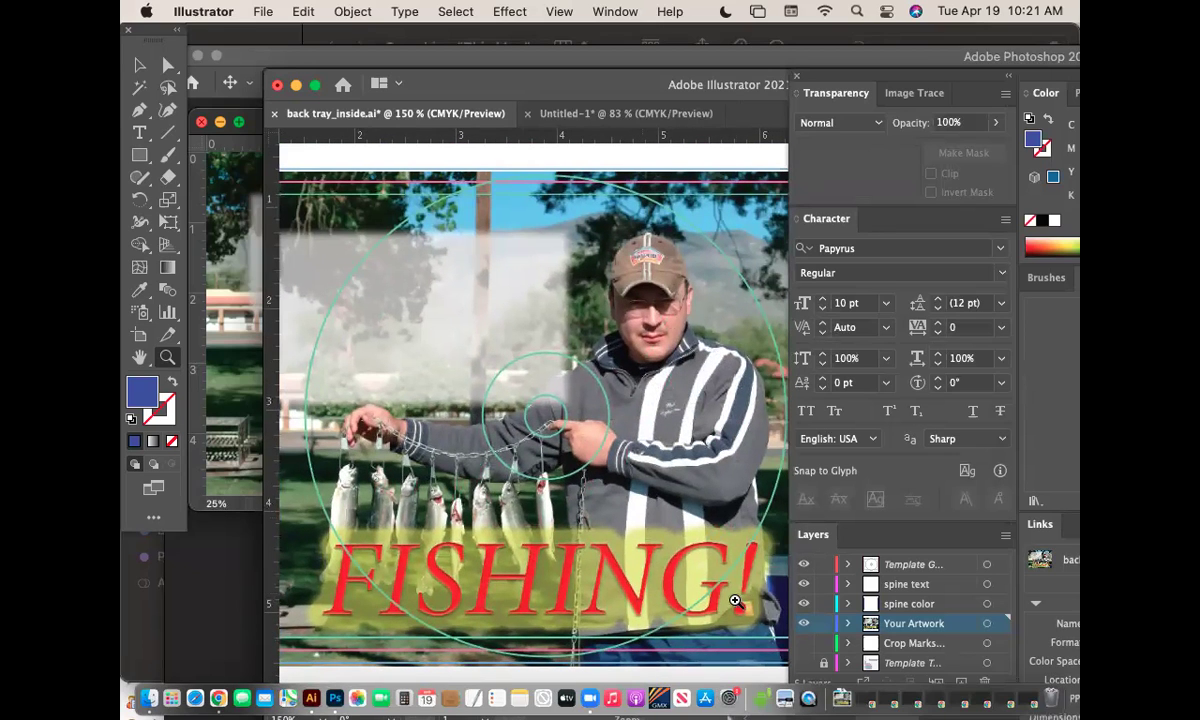
# Switch to Photoshop, make the wood texture layer visible, and save back_cover art.psd.
pyautogui.click(335, 698)
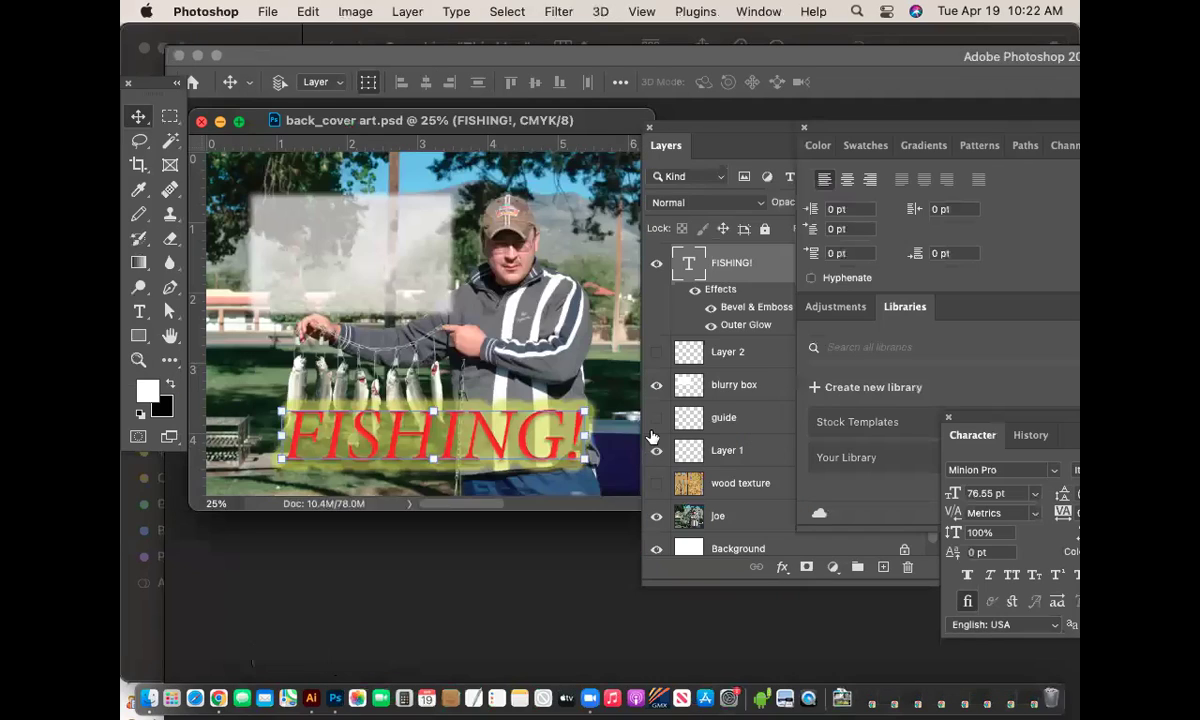
pyautogui.click(656, 484)
pyautogui.press('super+s')
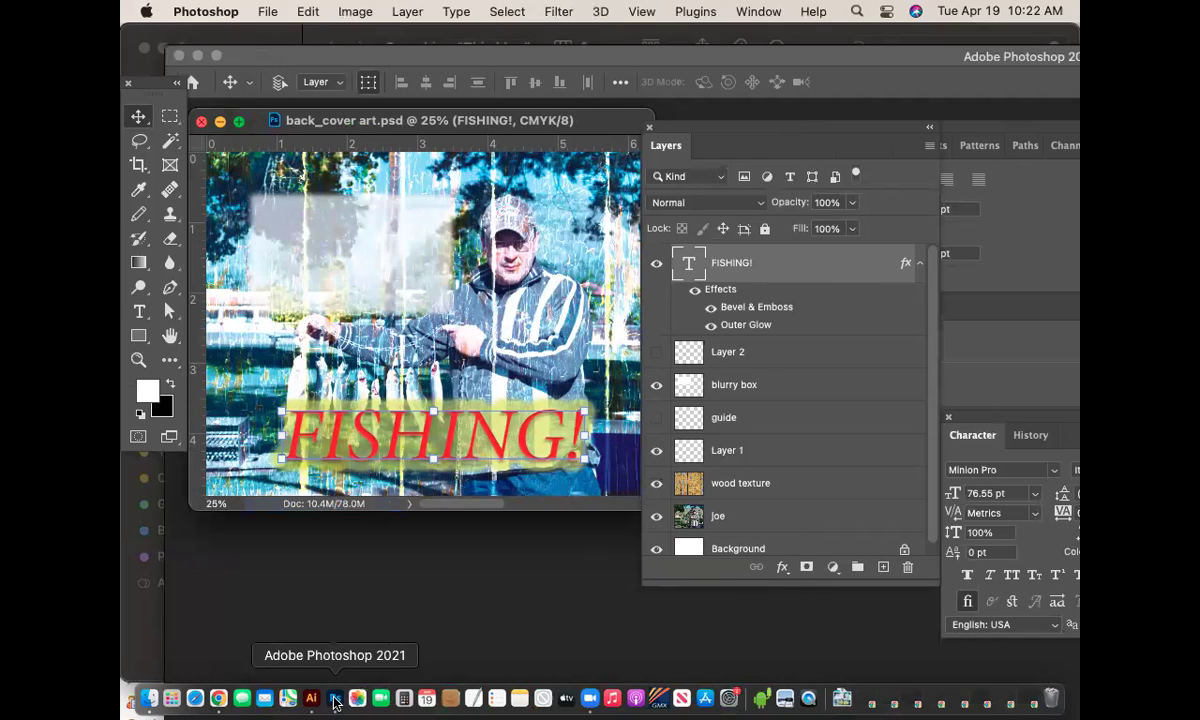
# Switch to Illustrator, update the modified linked artwork, and show the entire back tray artboard at 66.67%.
pyautogui.click(311, 698)
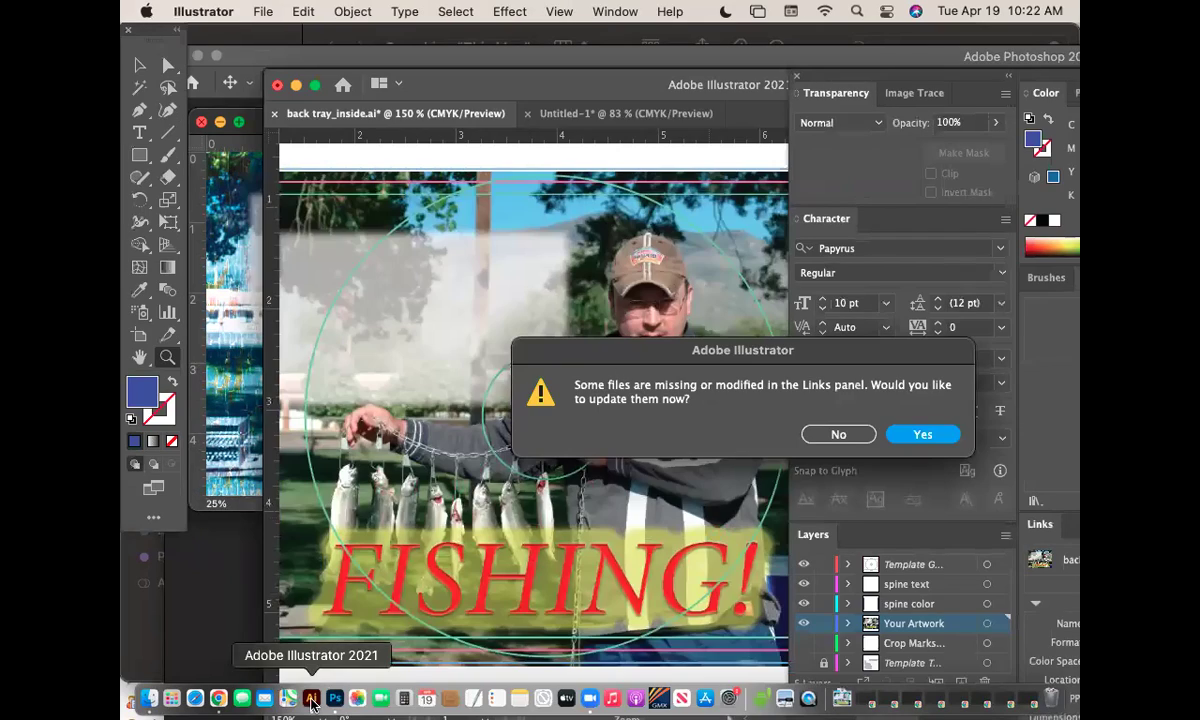
pyautogui.click(903, 437)
pyautogui.keyDown('alt'); pyautogui.click(645, 402); pyautogui.keyUp('alt')
pyautogui.keyDown('alt'); pyautogui.click(577, 493); pyautogui.keyUp('alt')
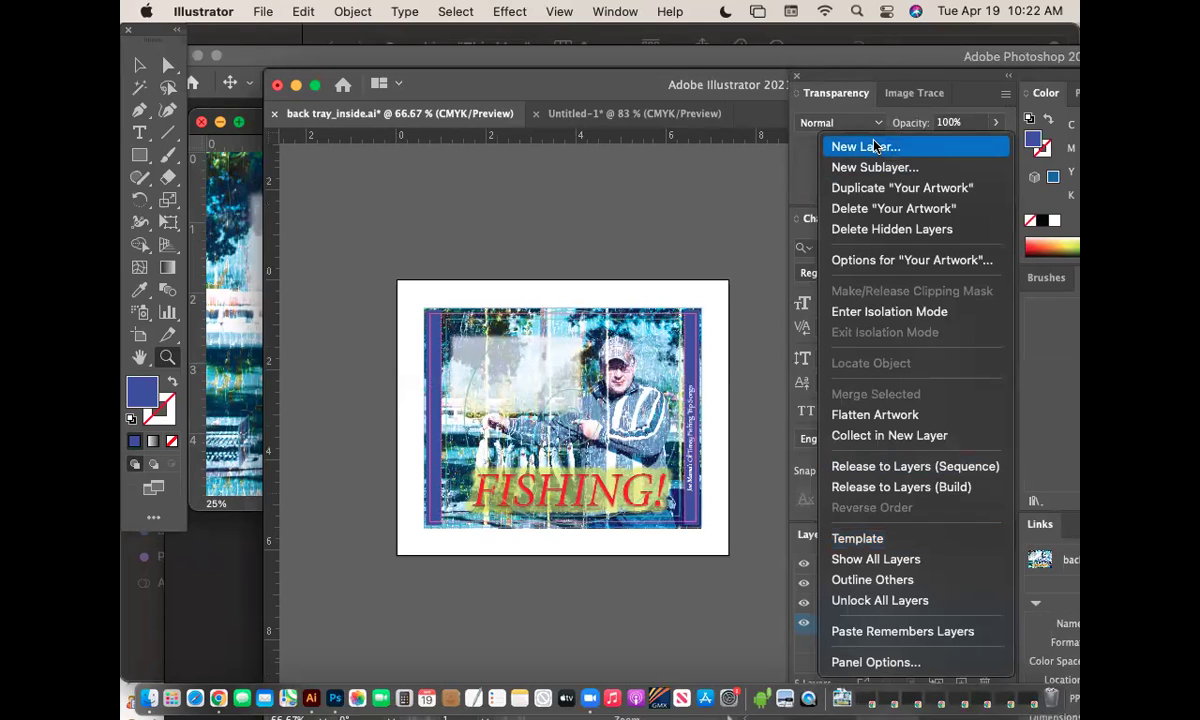
# Add a new layer named "track list" above the Your Artwork layer.
pyautogui.click(873, 147)
pyautogui.write('t')
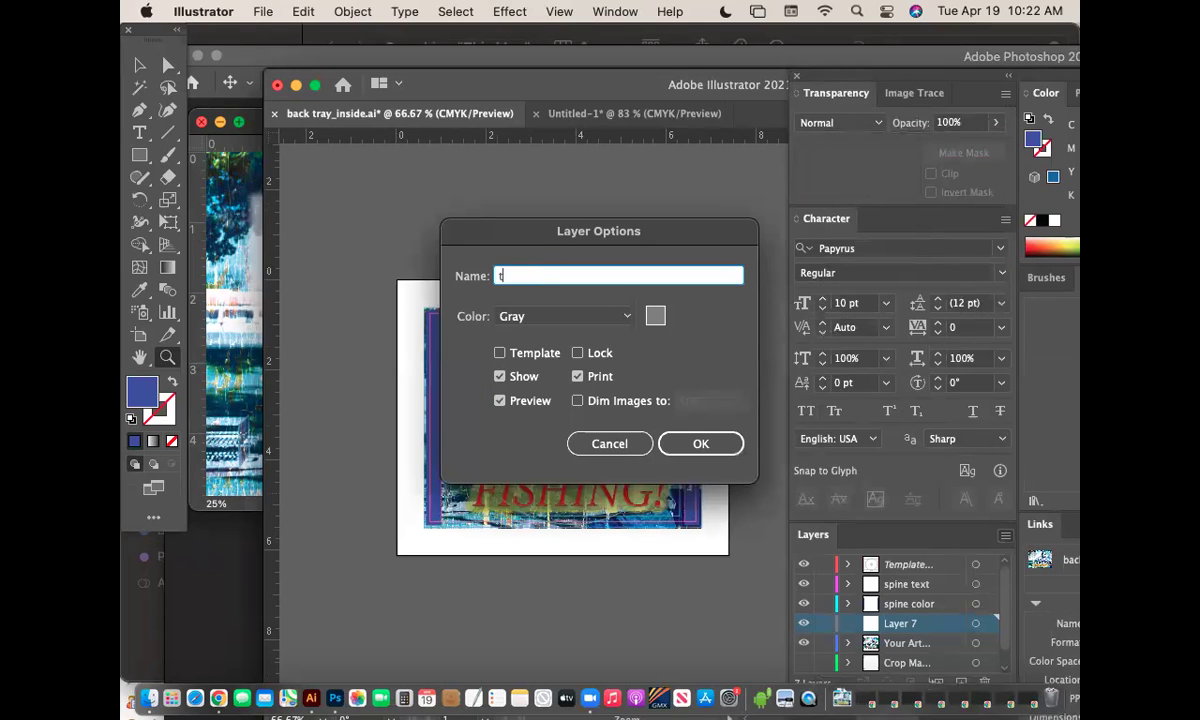
pyautogui.write('rack list')
pyautogui.press('Return')
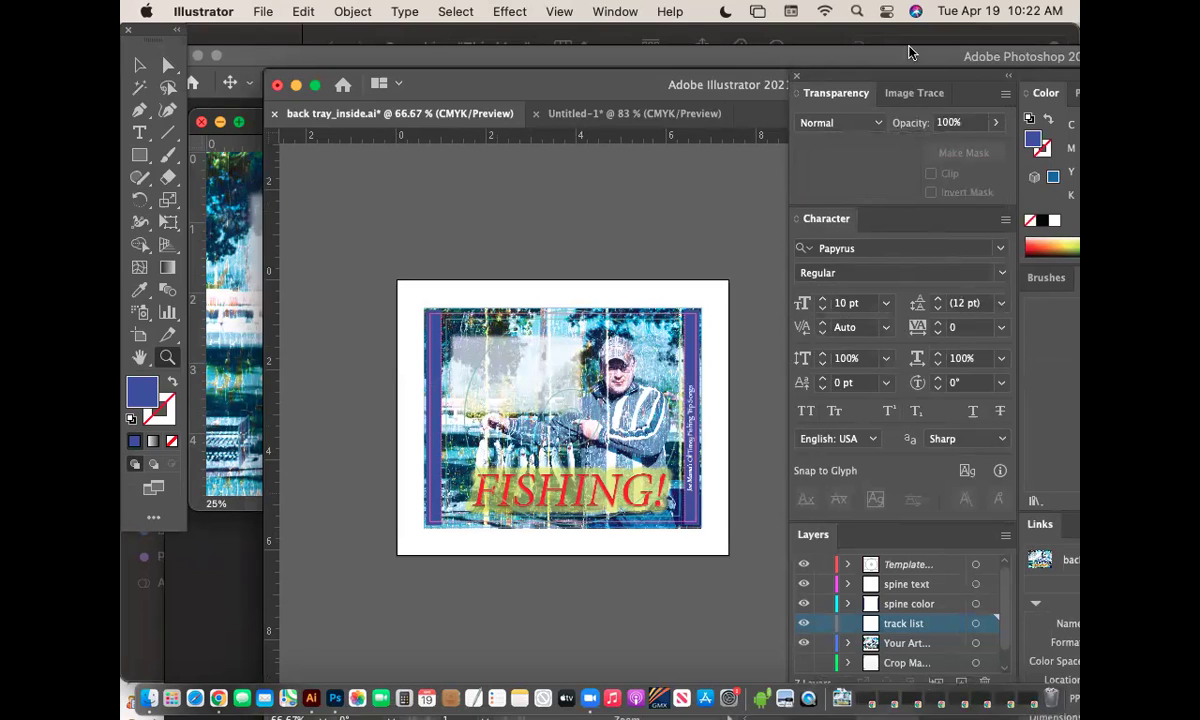
# Start a point text reading "1." in the upper-left corner of the blurry box, undoing any accidental text on the template layer.
pyautogui.click(167, 357)
pyautogui.moveTo(405, 348); pyautogui.dragTo(596, 377)
pyautogui.press('t')
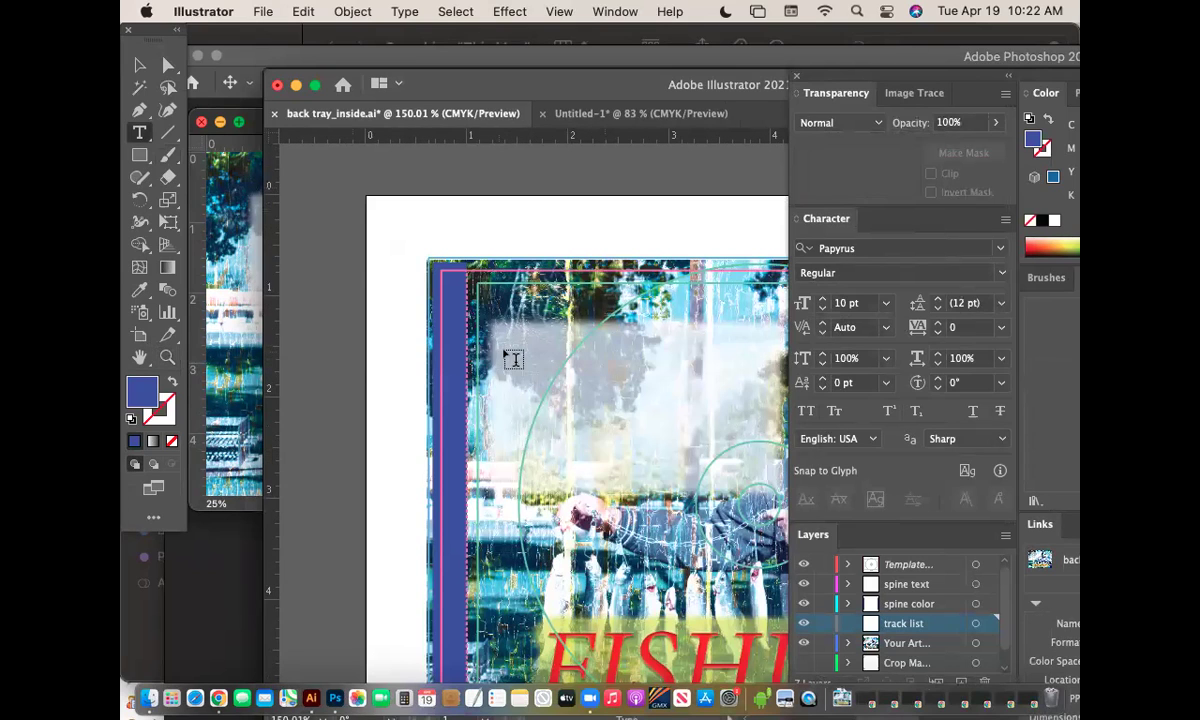
pyautogui.click(507, 348)
pyautogui.write('1')
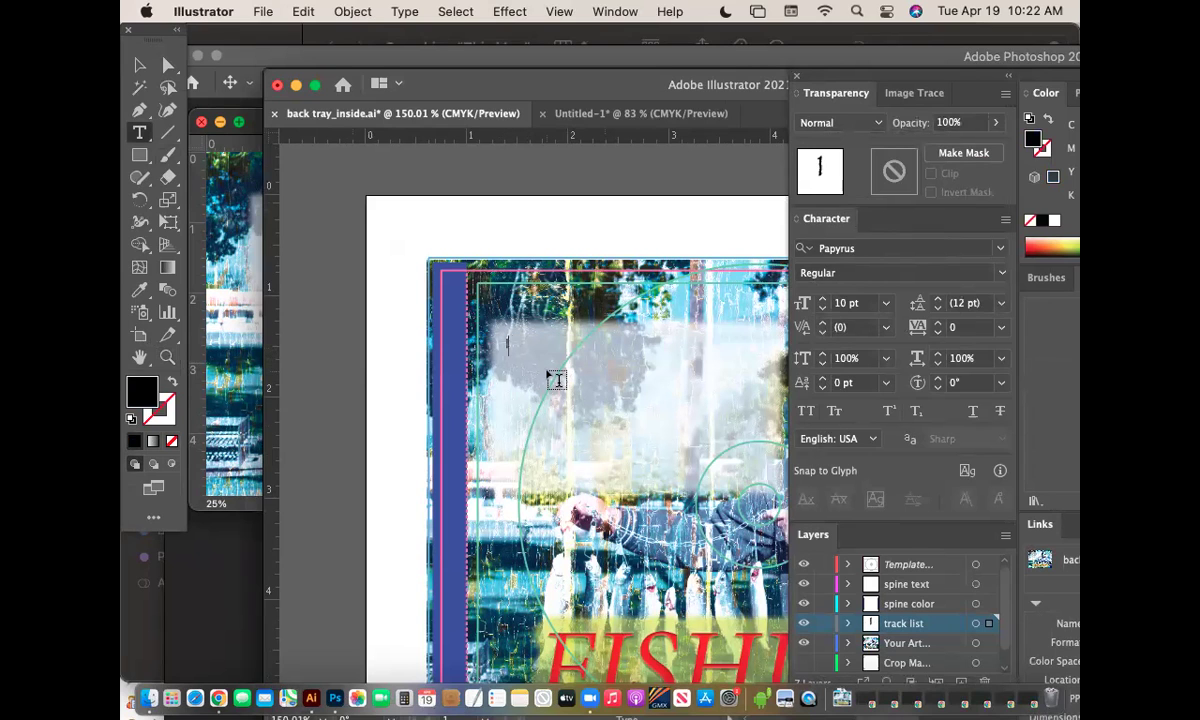
pyautogui.press('super+equal')
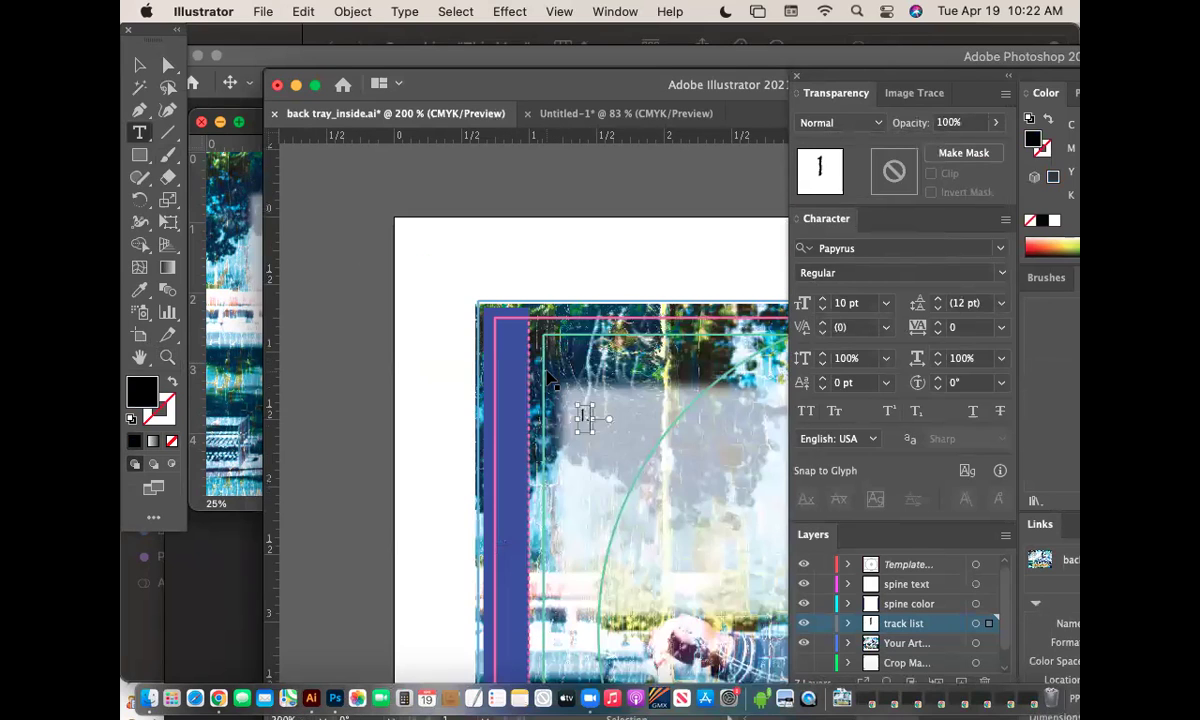
pyautogui.write('.')
pyautogui.click(467, 293)
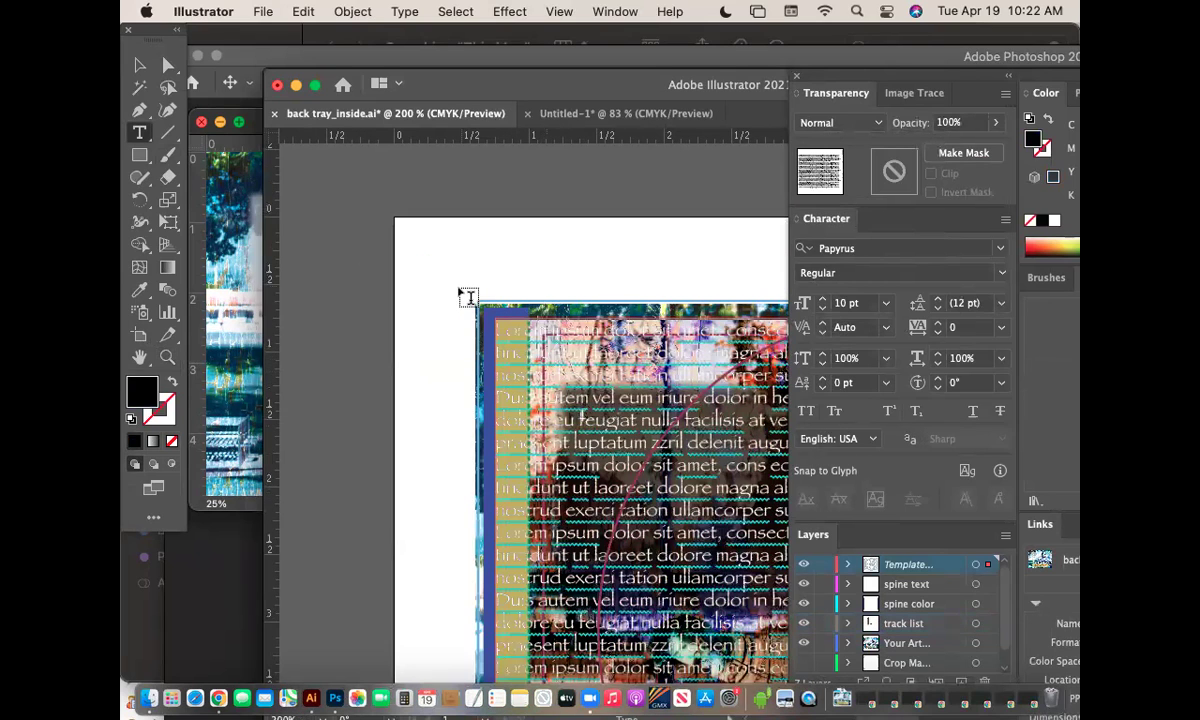
pyautogui.press('super+z')
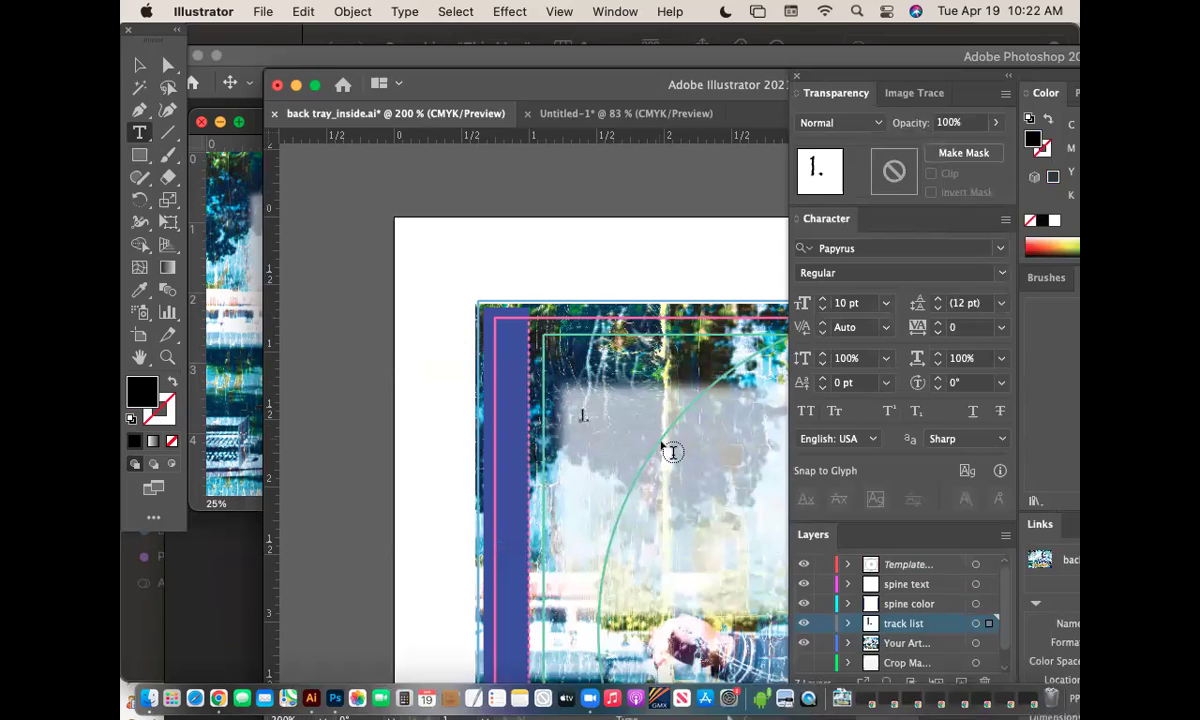
# Complete the first track list entry so it reads "1.Wheezer- Budy Holly".
pyautogui.click(585, 416)
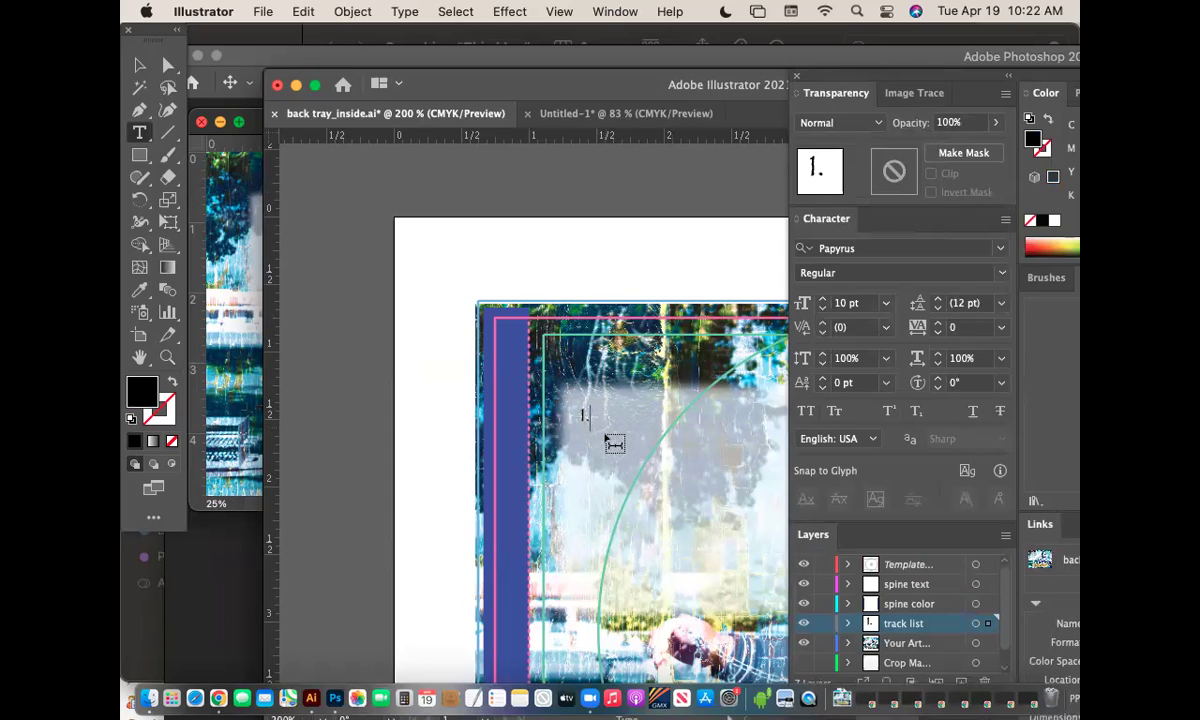
pyautogui.write('Wheeze')
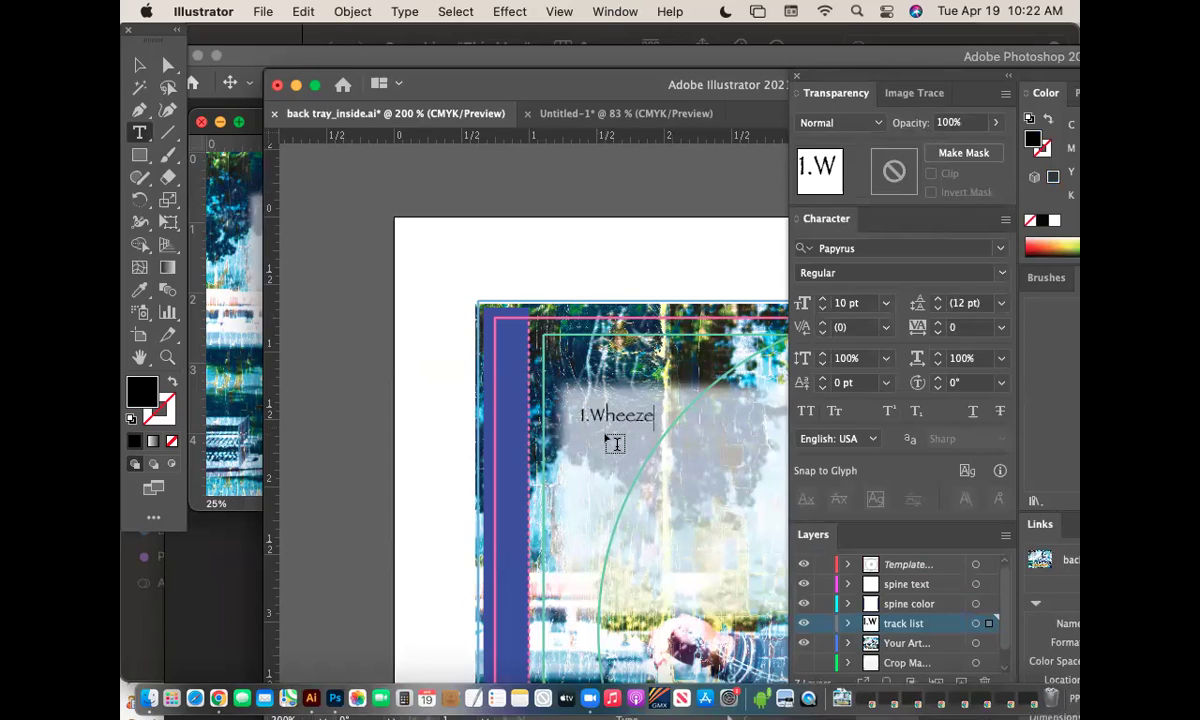
pyautogui.write('r- Budy Ho')
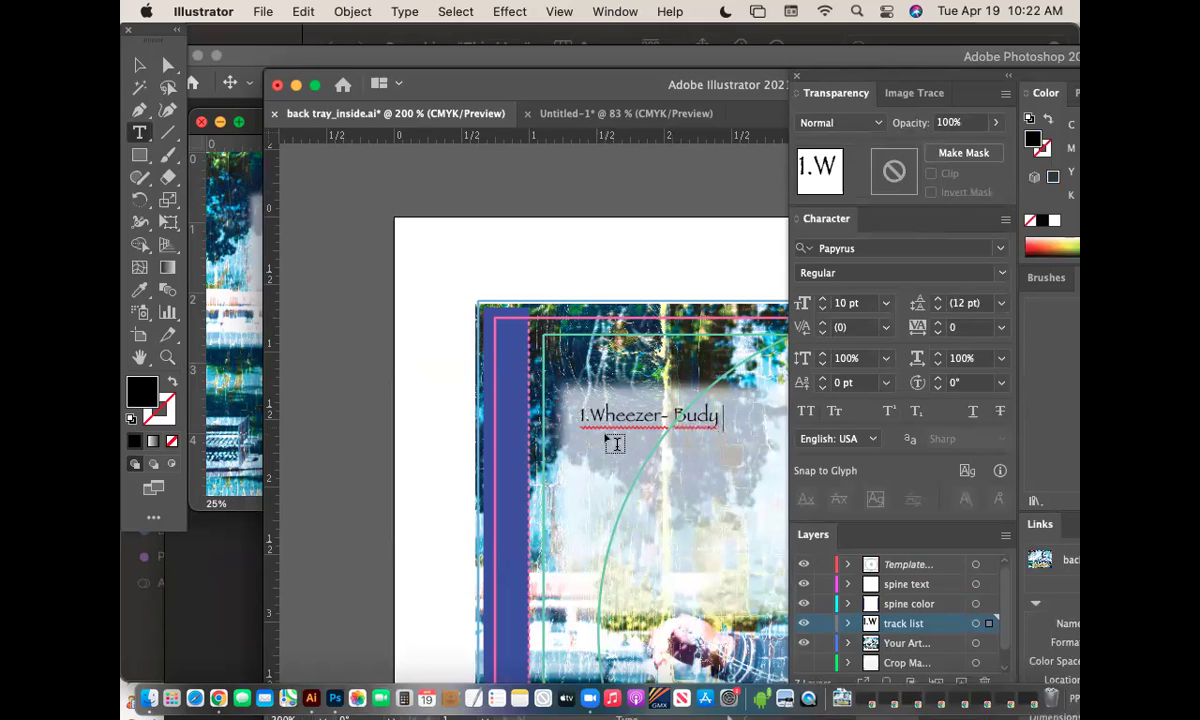
pyautogui.write('lly')
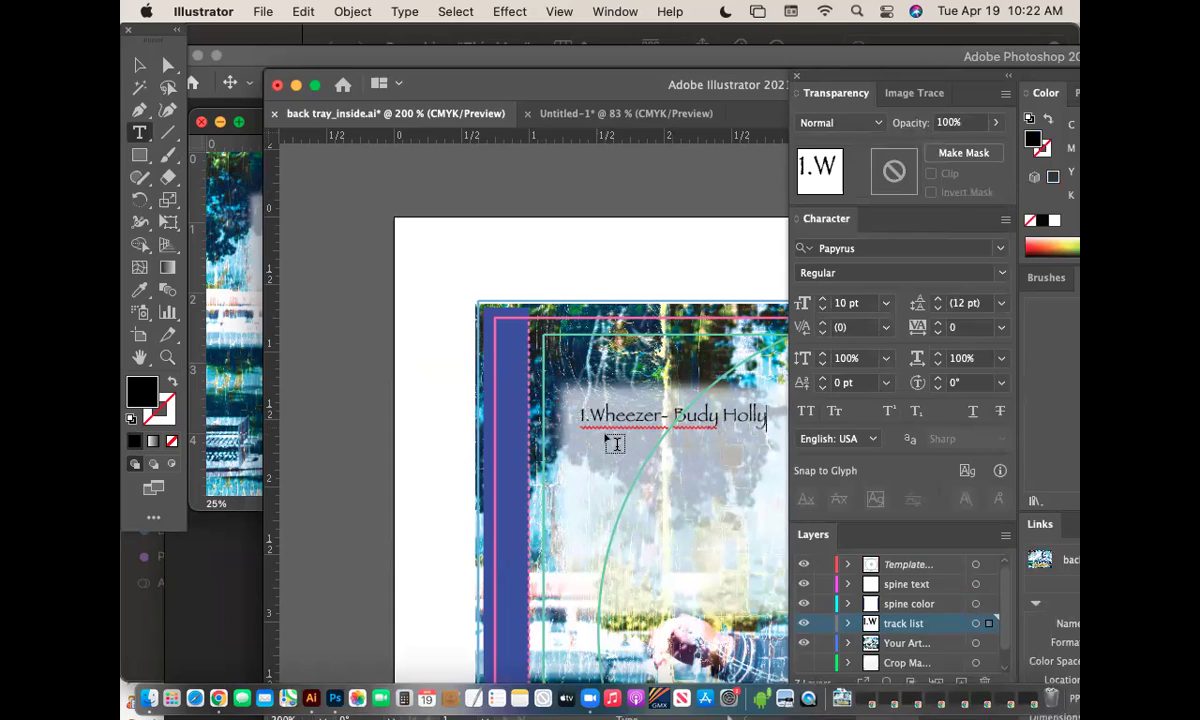
pyautogui.click(141, 67)
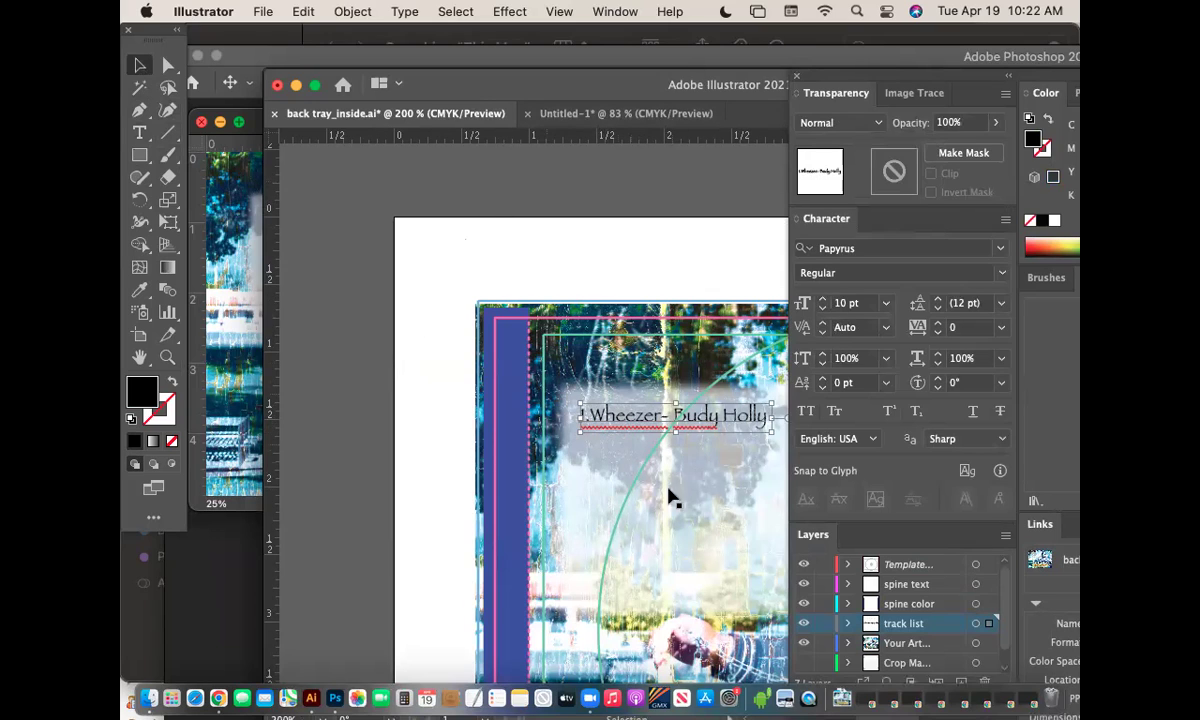
# Add a second line reading "2. Resistance- Skillet" below the first track and finish the text edit.
pyautogui.tripleClick(757, 421)
pyautogui.click(766, 422)
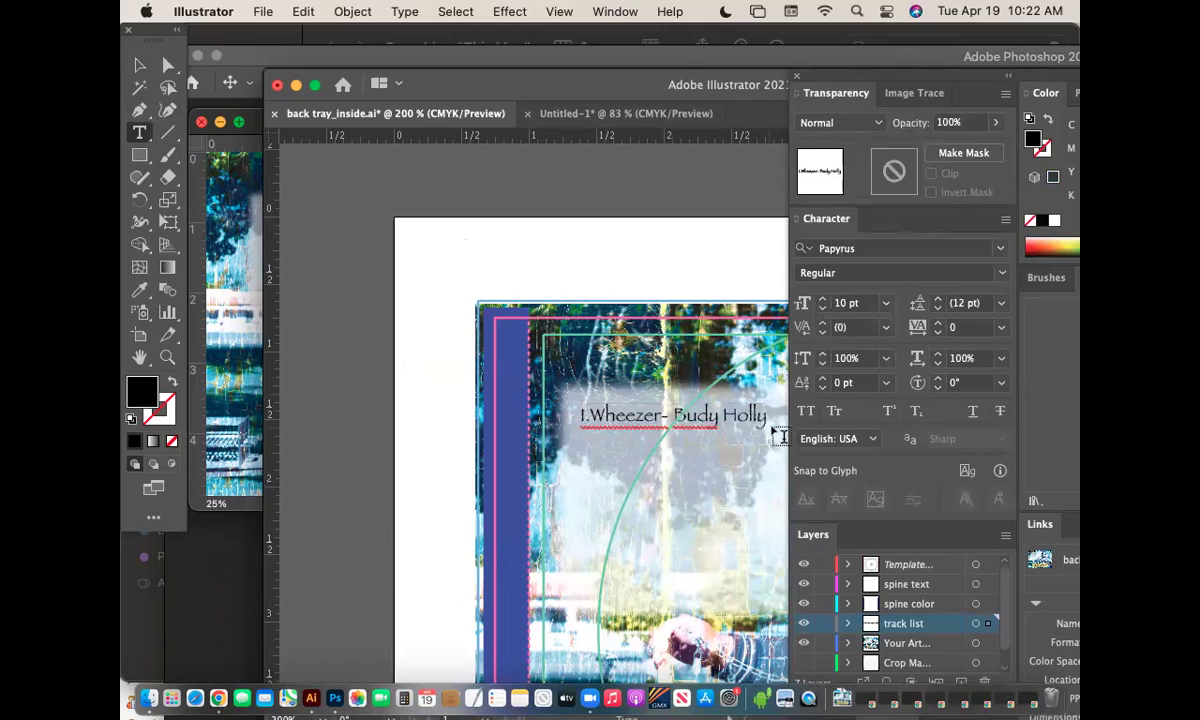
pyautogui.press('Return')
pyautogui.write('2')
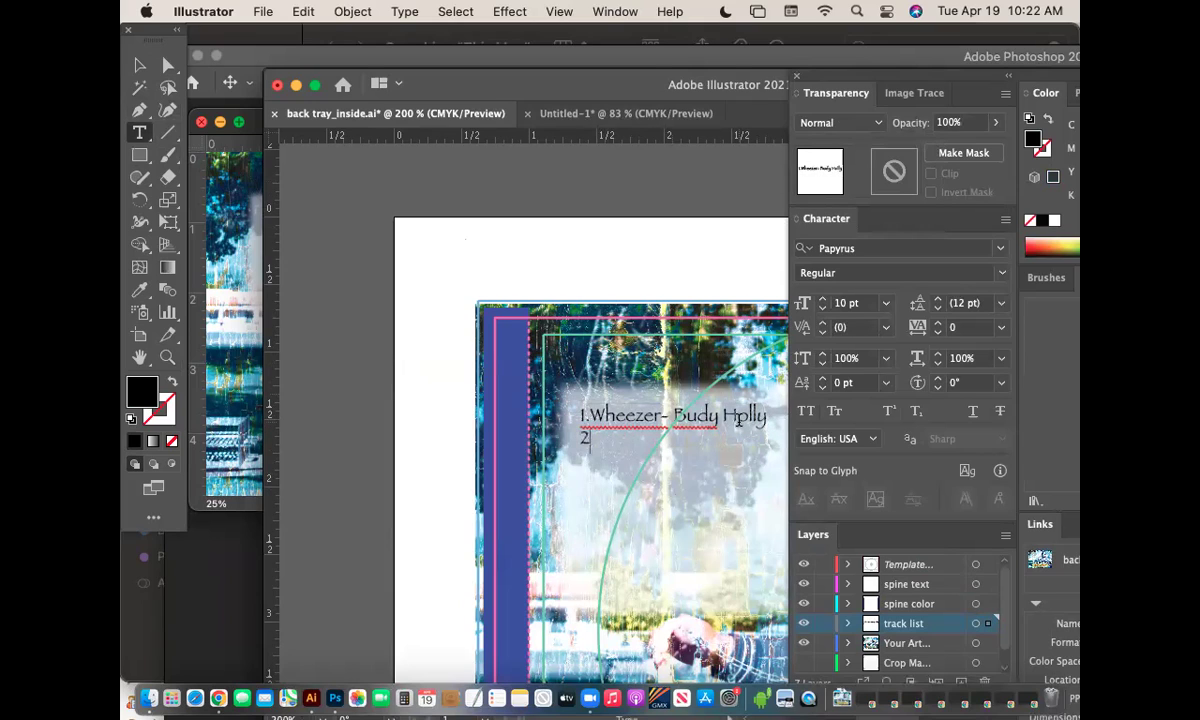
pyautogui.write('. roses')
pyautogui.press('BackSpace')
pyautogui.press('BackSpace')
pyautogui.press('BackSpace')
pyautogui.press('BackSpace')
pyautogui.press('BackSpace')
pyautogui.write('Rese')
pyautogui.write('ister')
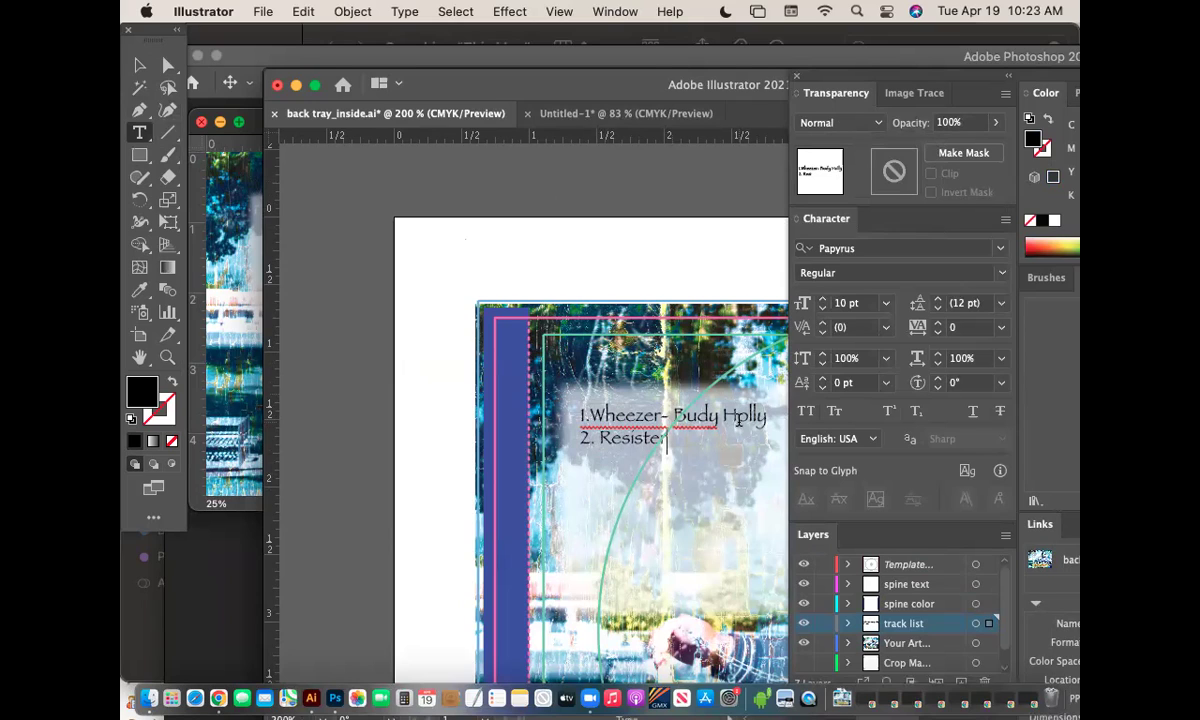
pyautogui.press('BackSpace')
pyautogui.press('BackSpace')
pyautogui.press('BackSpace')
pyautogui.write('tance- Skillet')
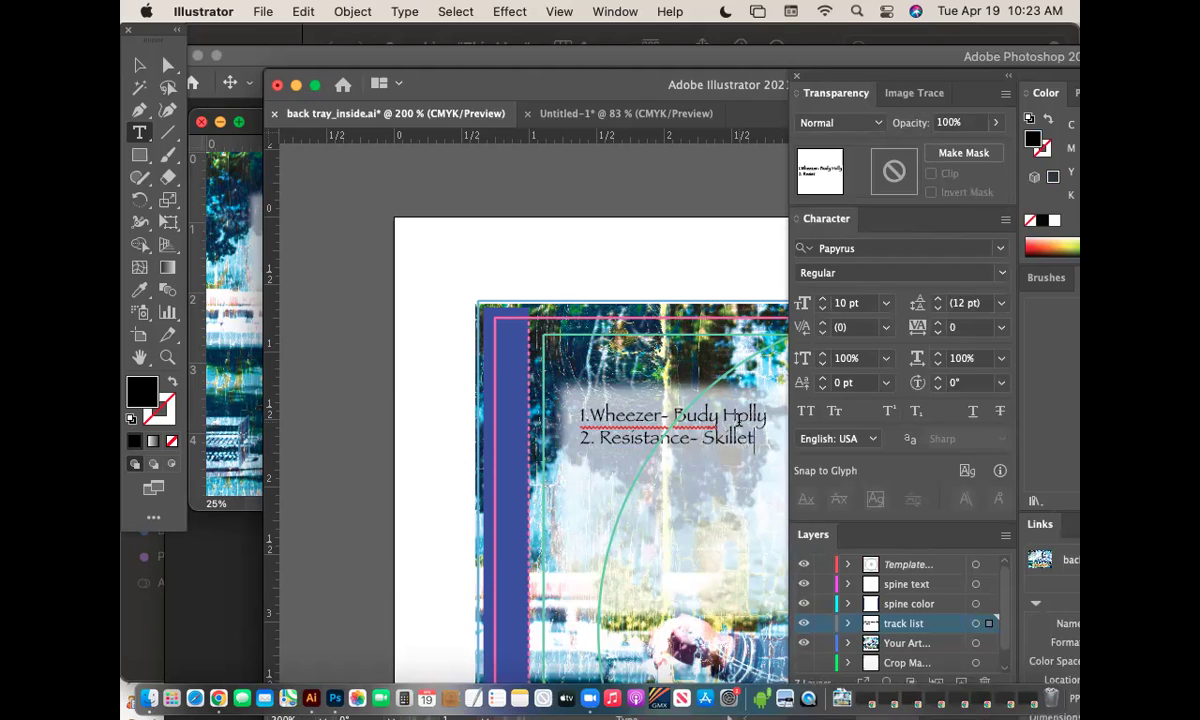
pyautogui.press('Escape')
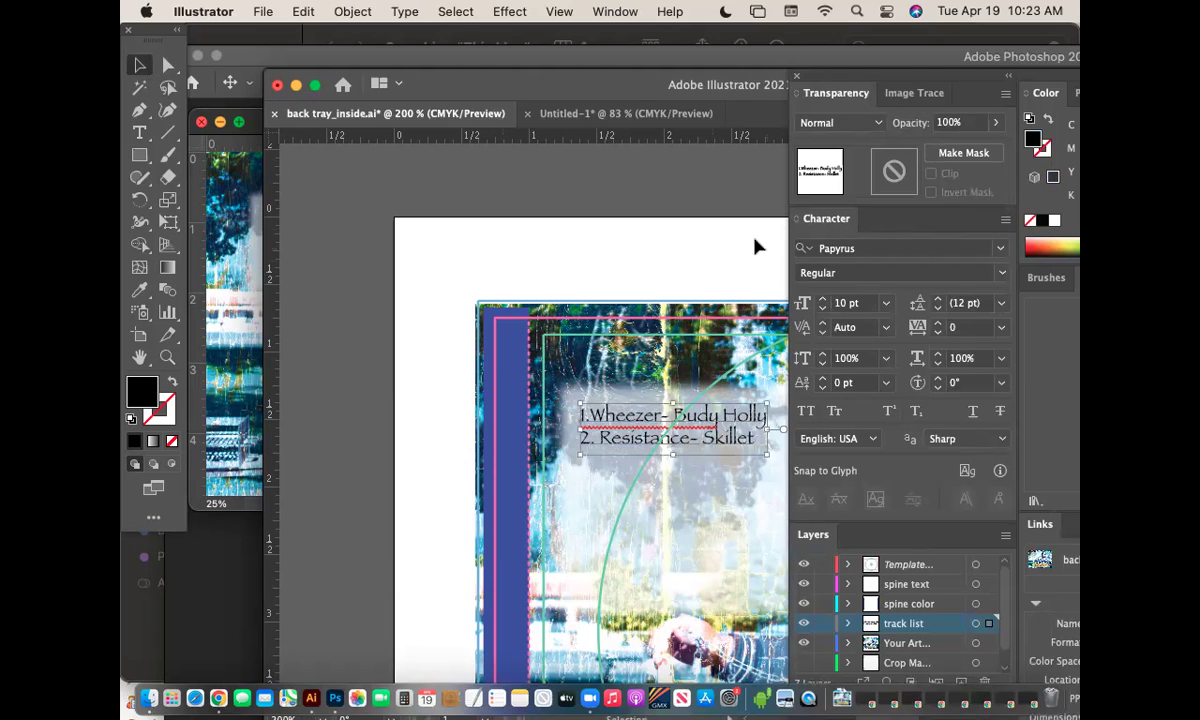
# Return to Illustrator and move its document window up and to the left.
pyautogui.click(893, 68)
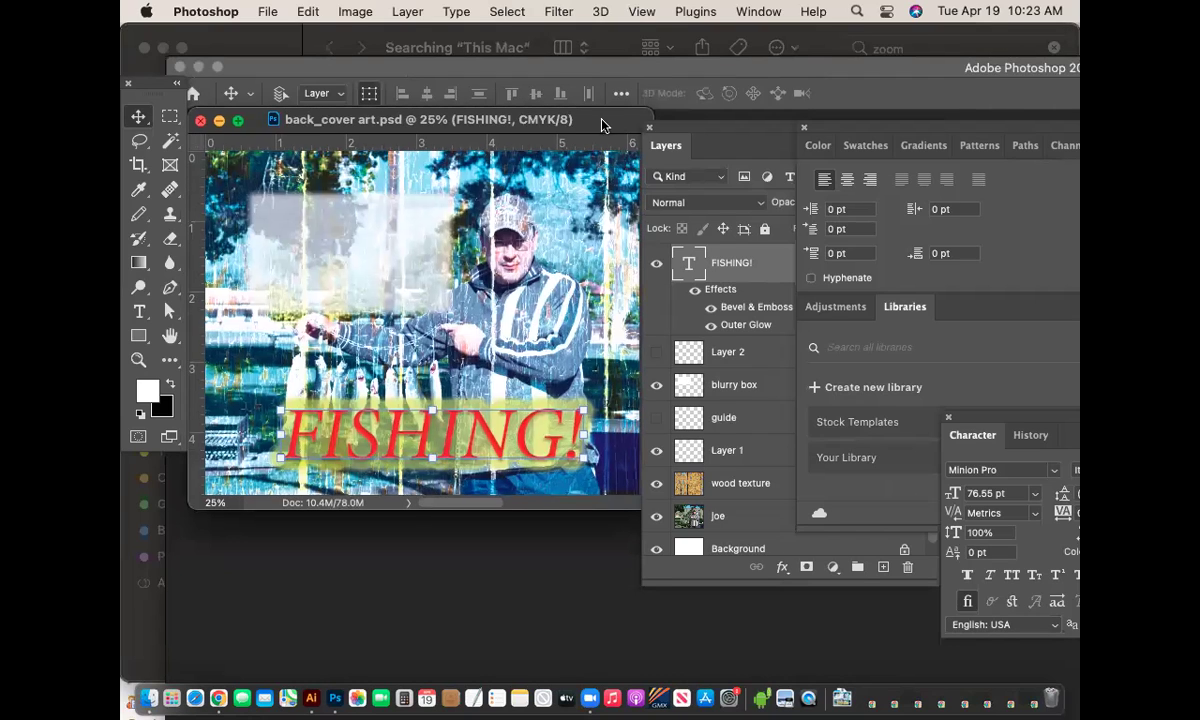
pyautogui.click(311, 698)
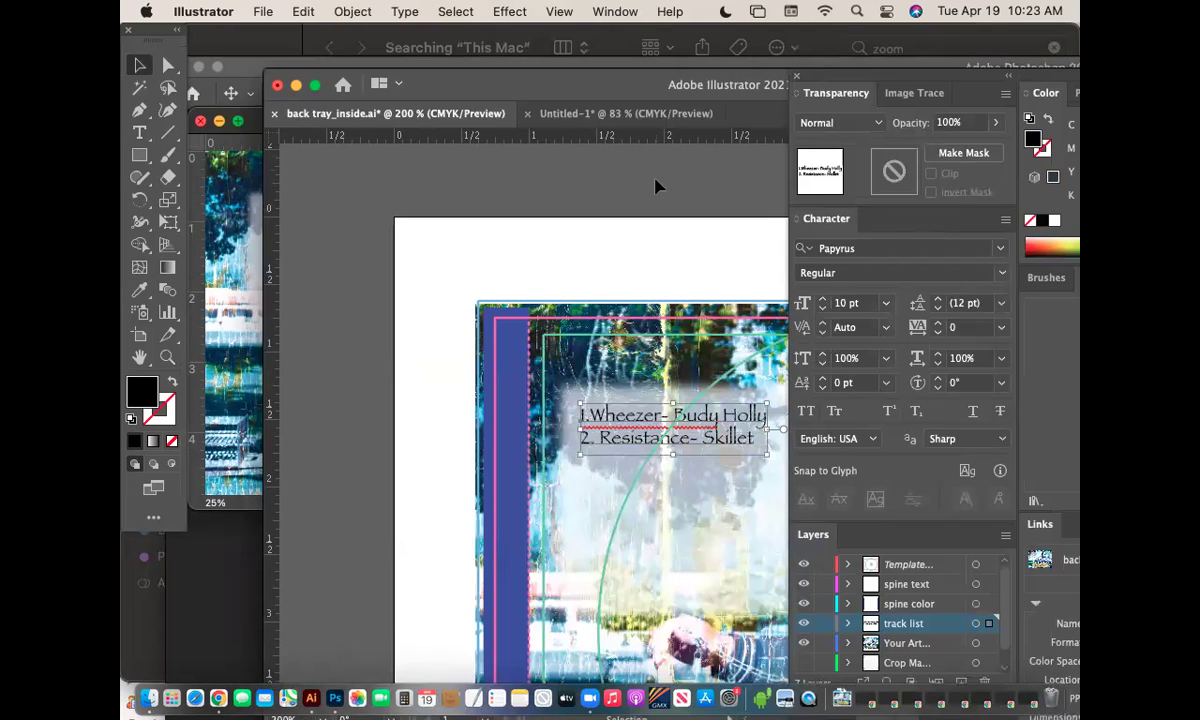
pyautogui.moveTo(287, 80); pyautogui.dragTo(189, 66)
# Change the font of both track list lines to Arial Black, undoing any accidental text in the template circle.
pyautogui.press('t')
pyautogui.click(557, 420)
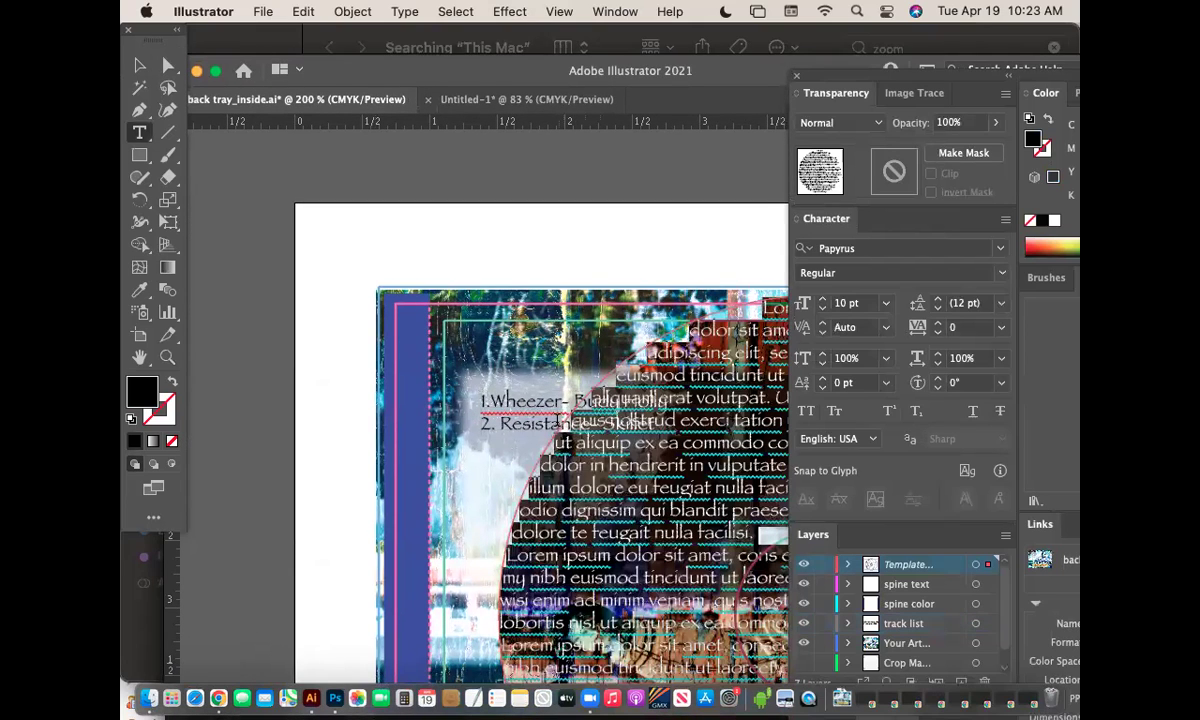
pyautogui.press('cmd+z')
pyautogui.click(491, 413)
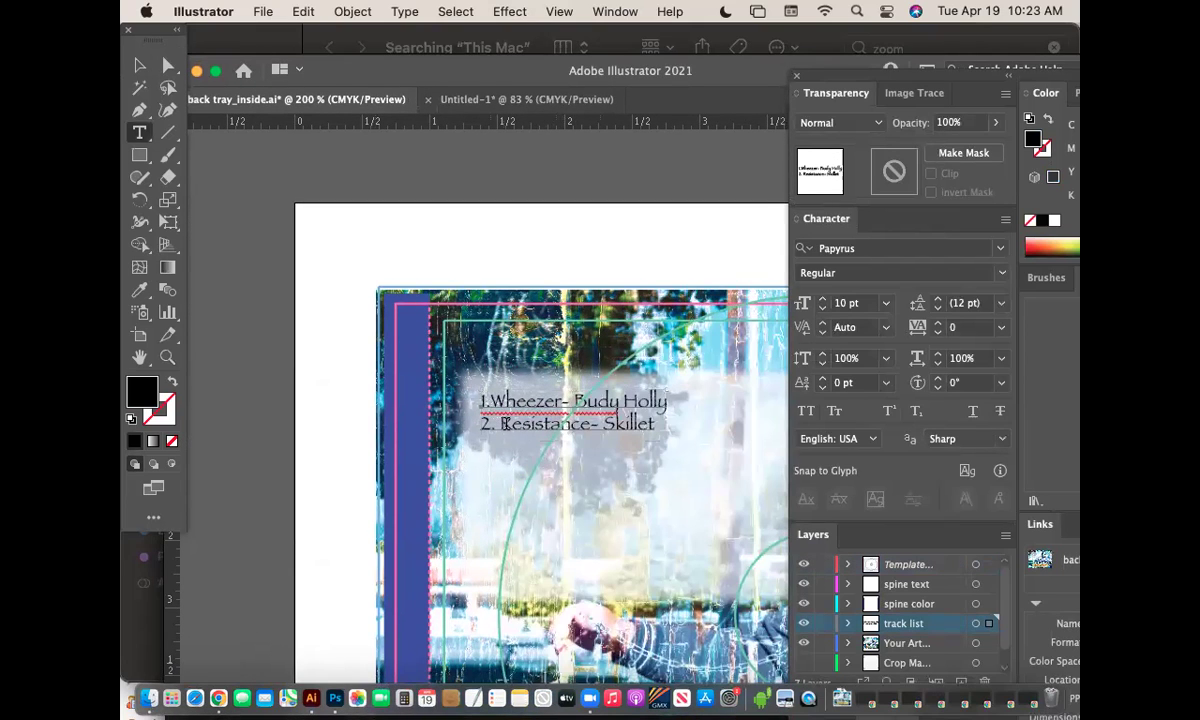
pyautogui.tripleClick(503, 423)
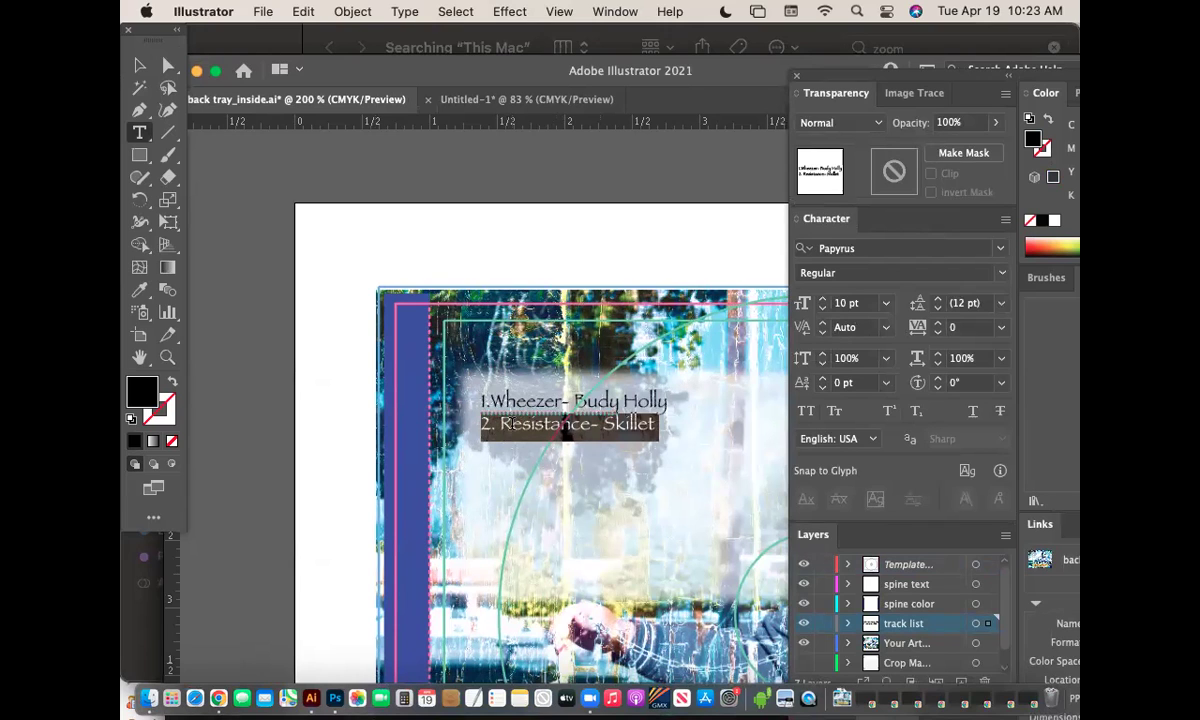
pyautogui.press('cmd+a')
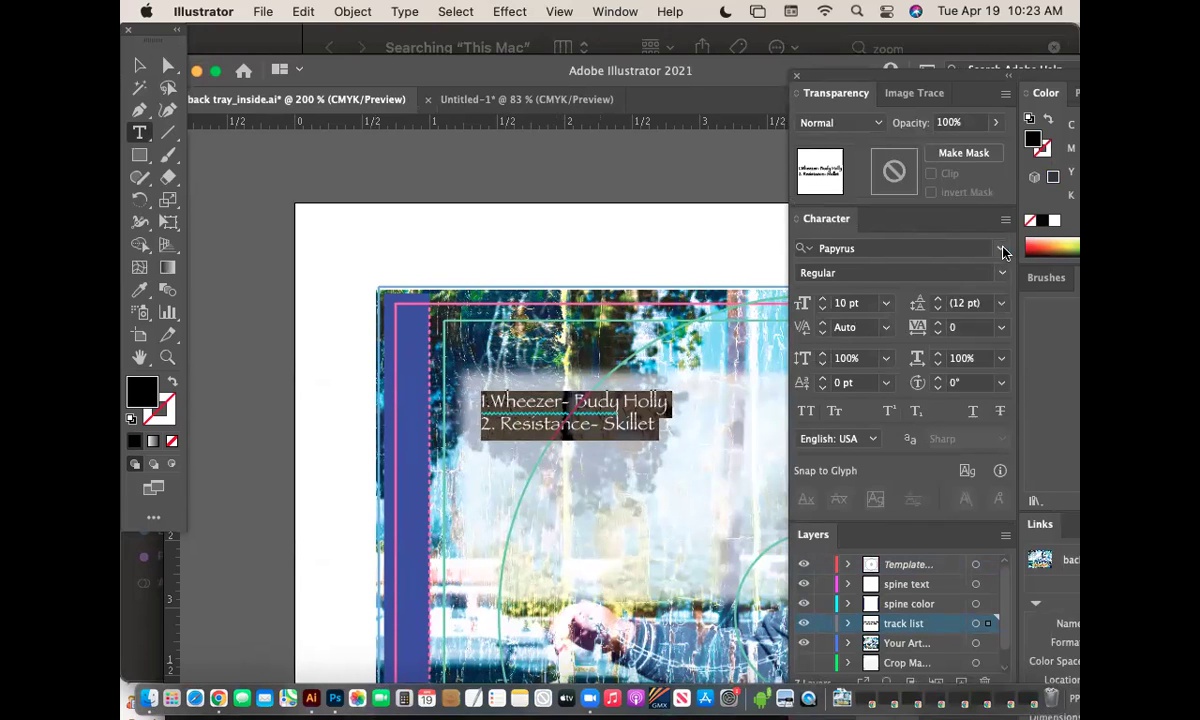
pyautogui.click(1001, 249)
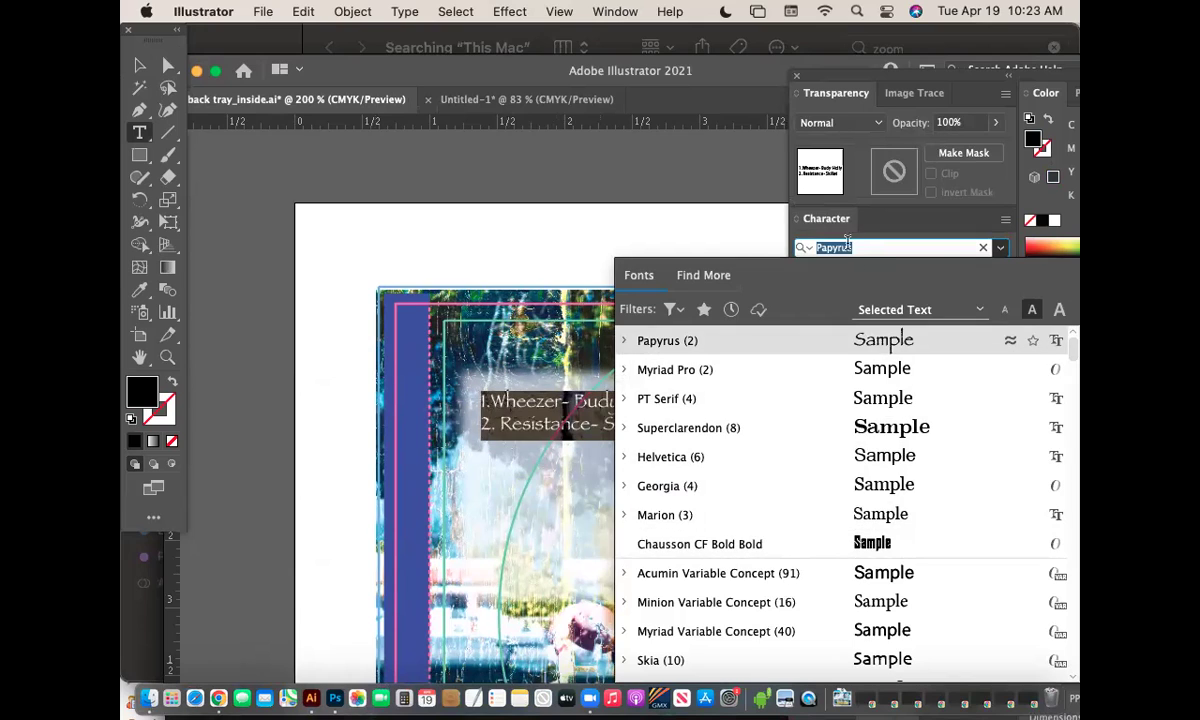
pyautogui.write('arial')
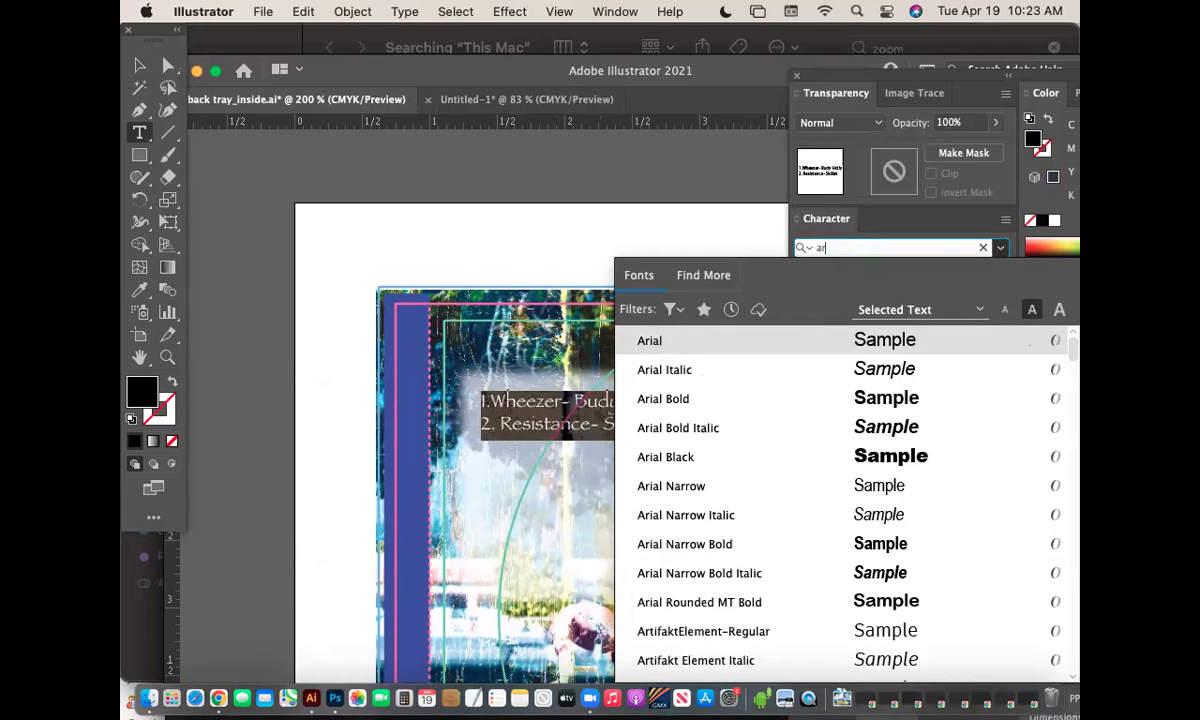
pyautogui.click(826, 462)
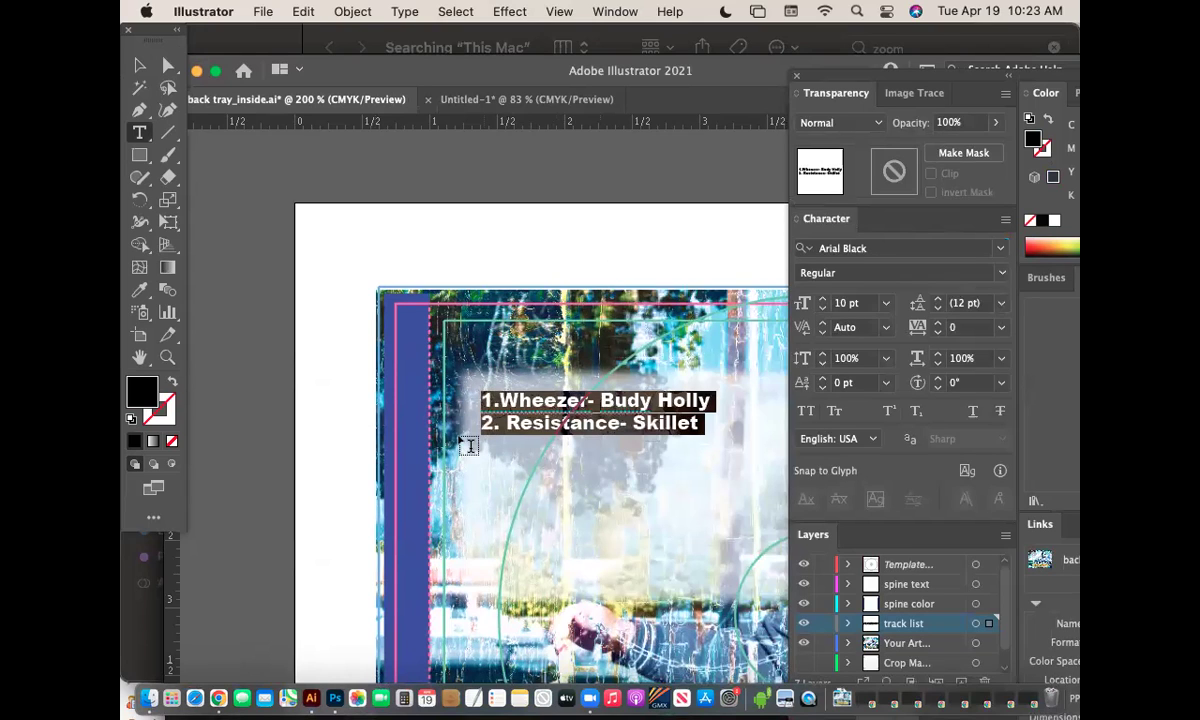
pyautogui.click(140, 66)
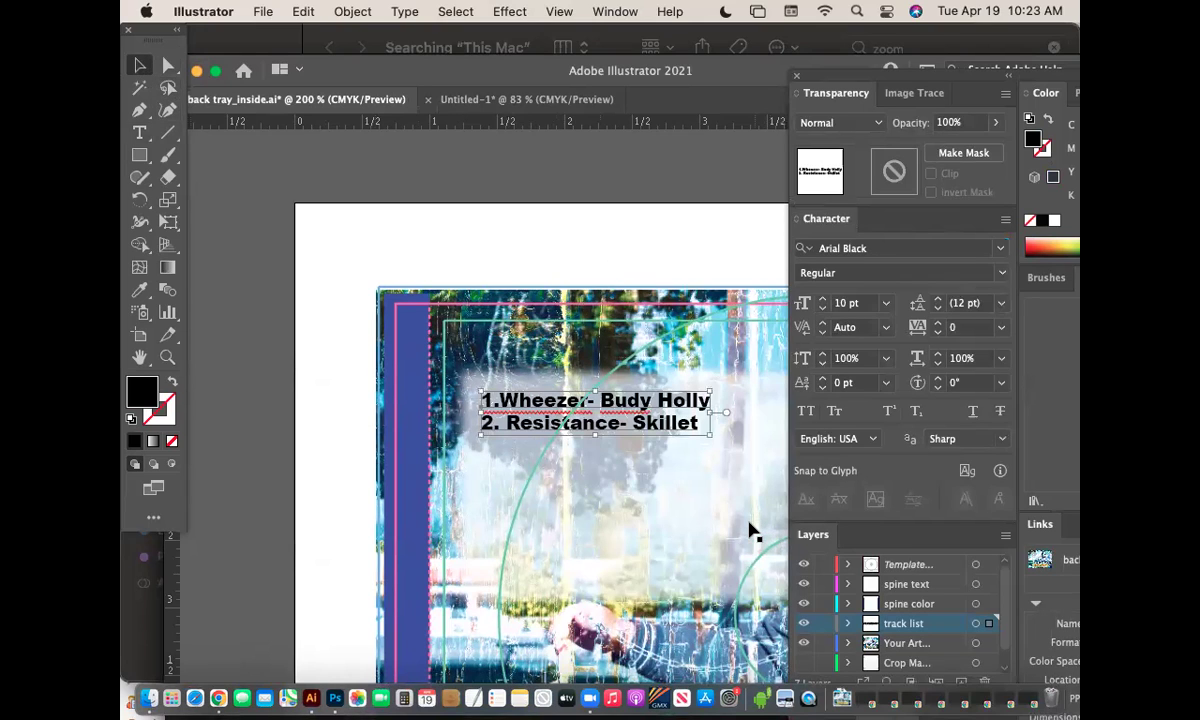
pyautogui.click(999, 250)
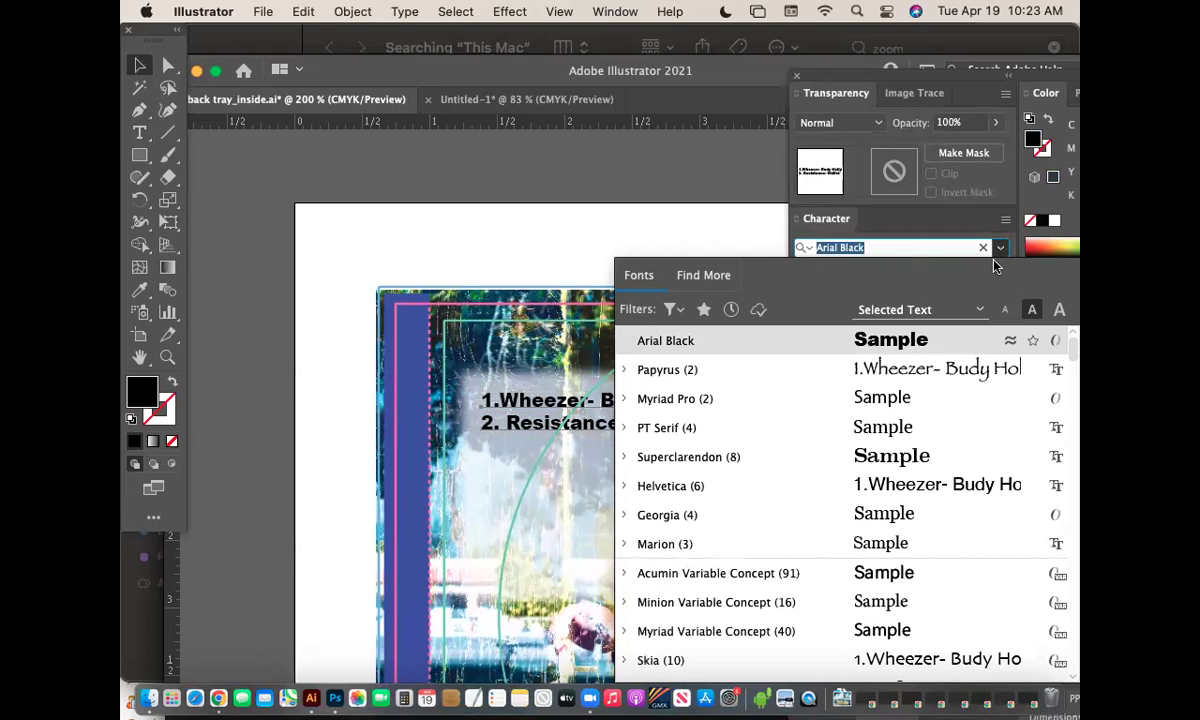
pyautogui.press('Return')
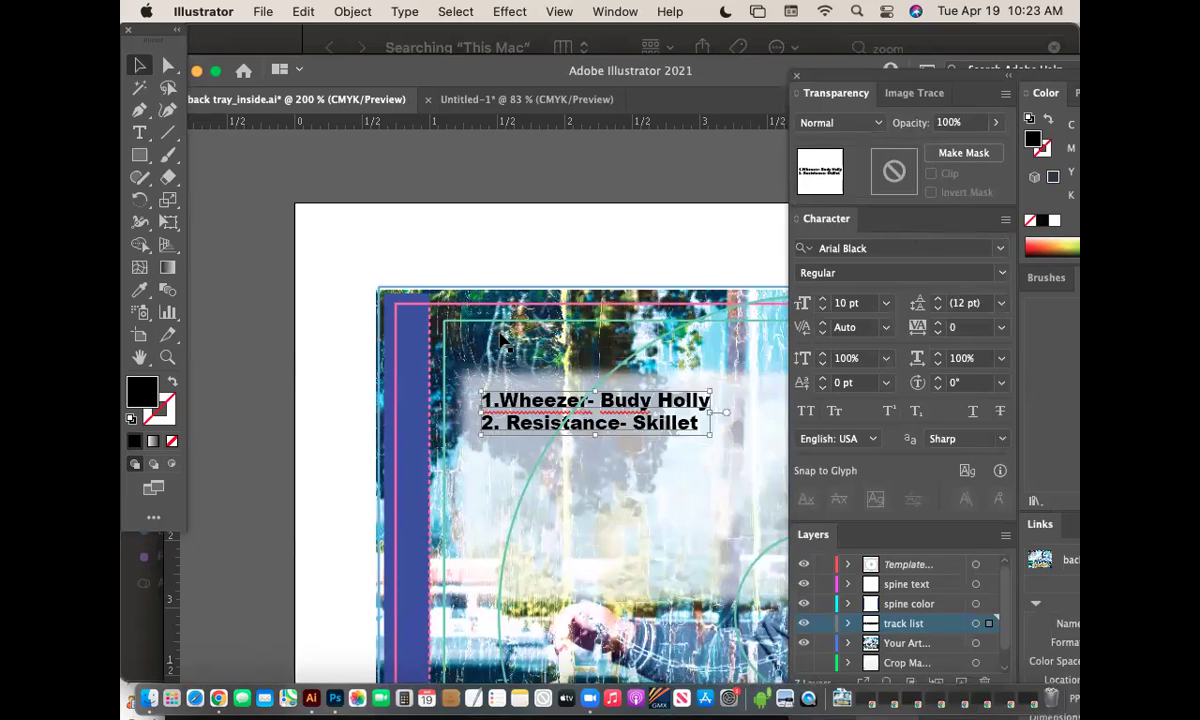
# Try recoloring the track list text with white sampled from the artboard, followed by dark maroon 600332.
pyautogui.click(141, 291)
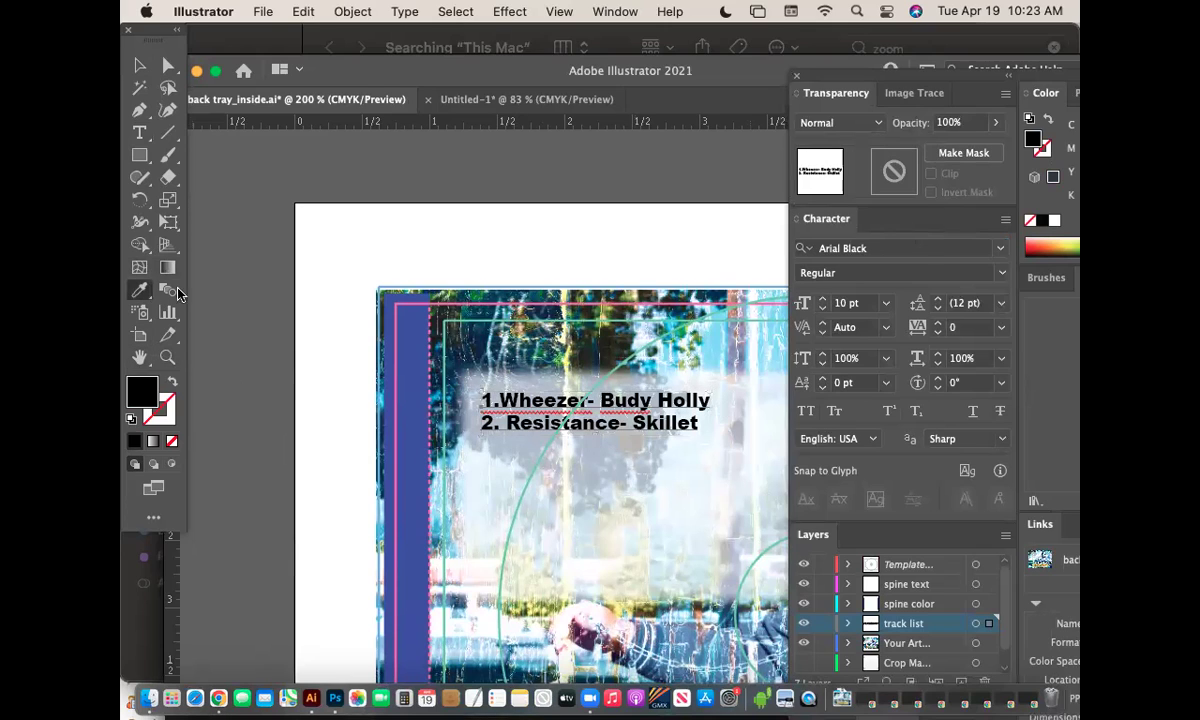
pyautogui.click(462, 226)
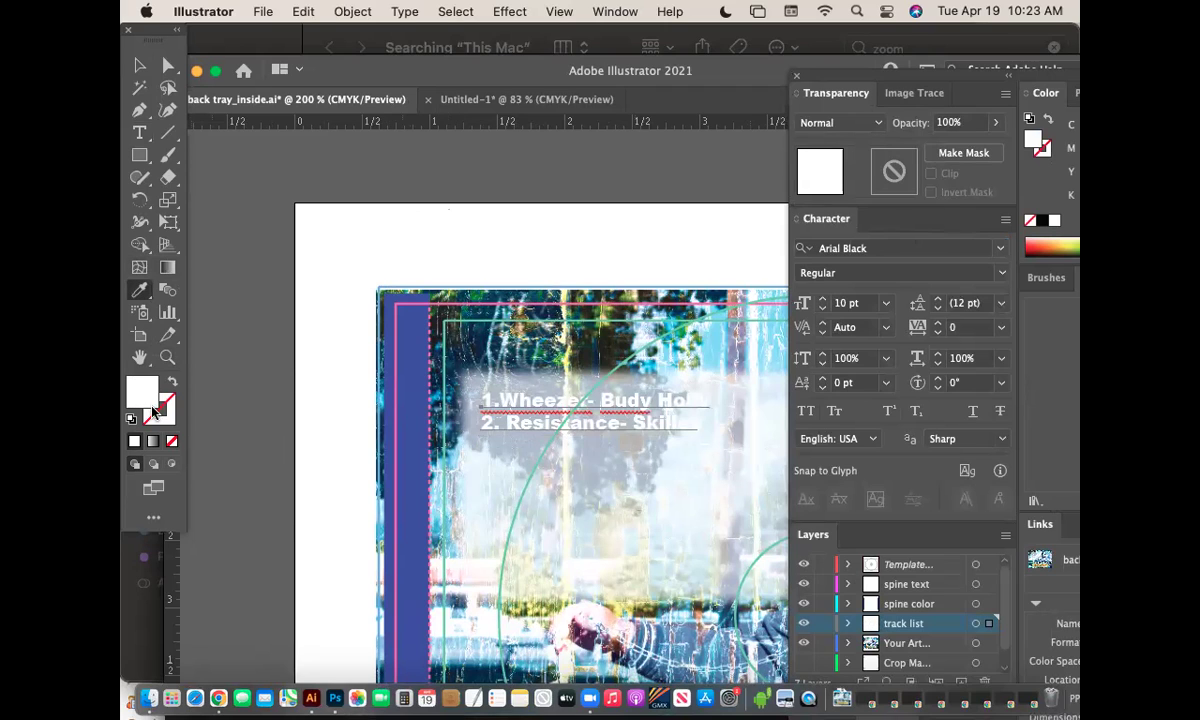
pyautogui.doubleClick(148, 400)
pyautogui.write('600332')
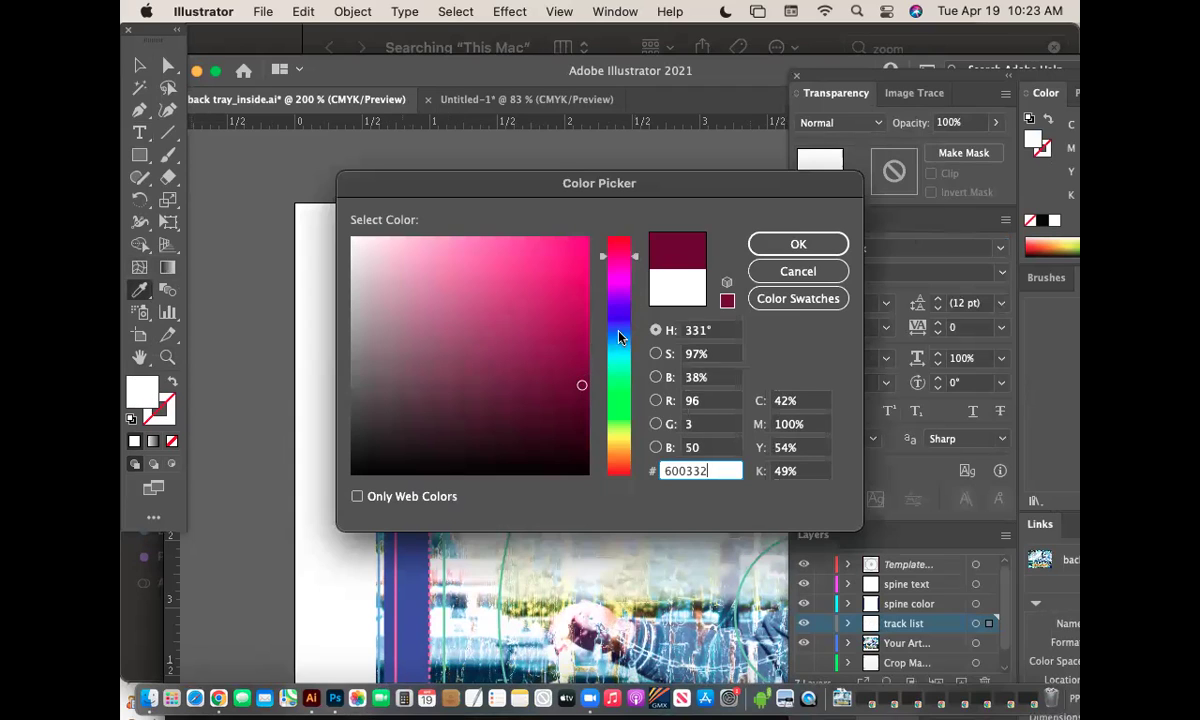
pyautogui.click(797, 246)
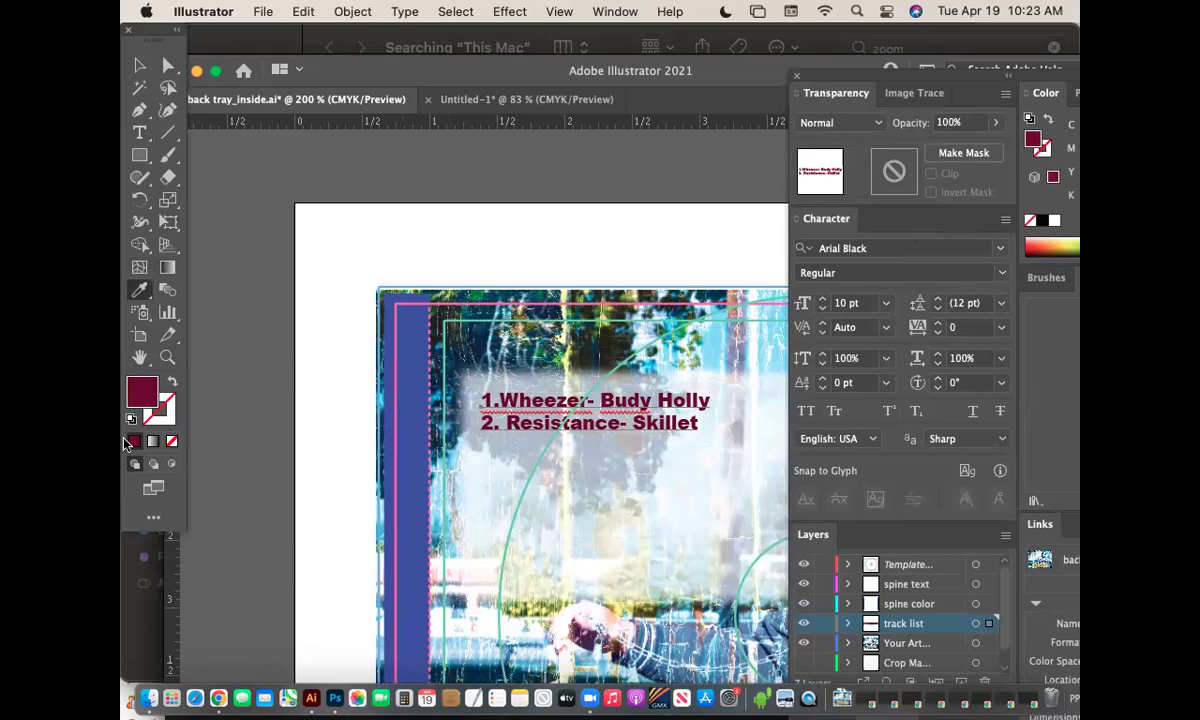
# Try a bright yellow fill, EDD706, on the track list text.
pyautogui.doubleClick(150, 400)
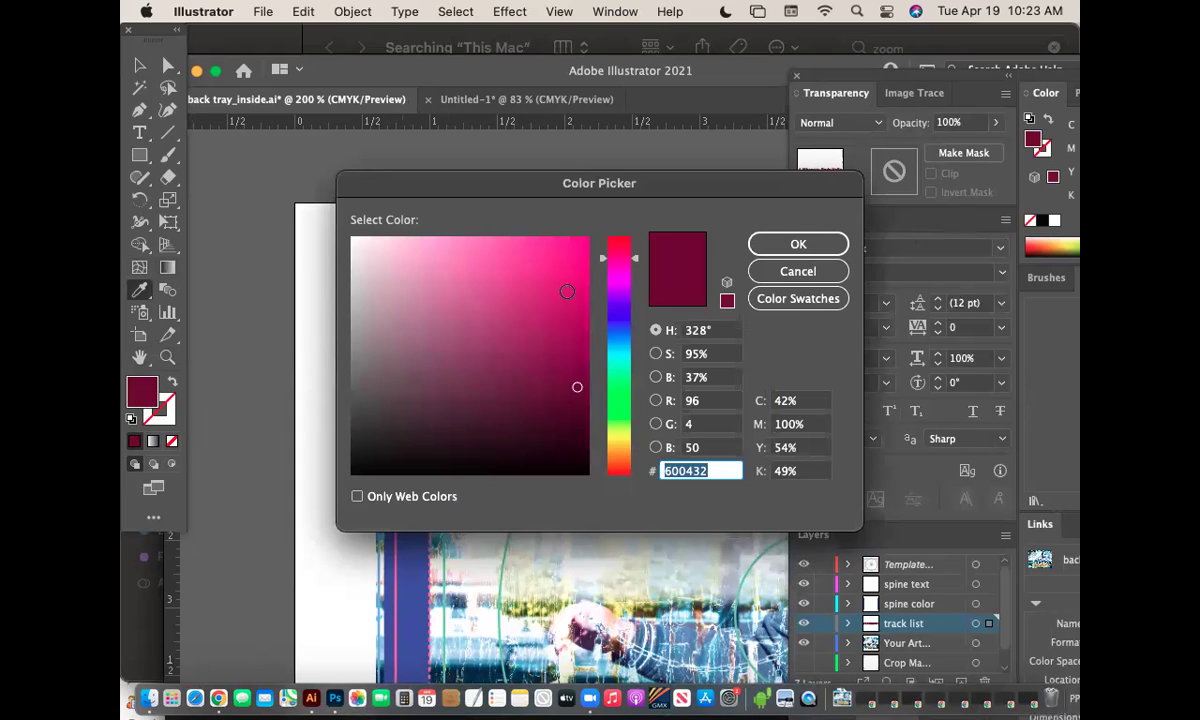
pyautogui.click(619, 440)
pyautogui.click(586, 259)
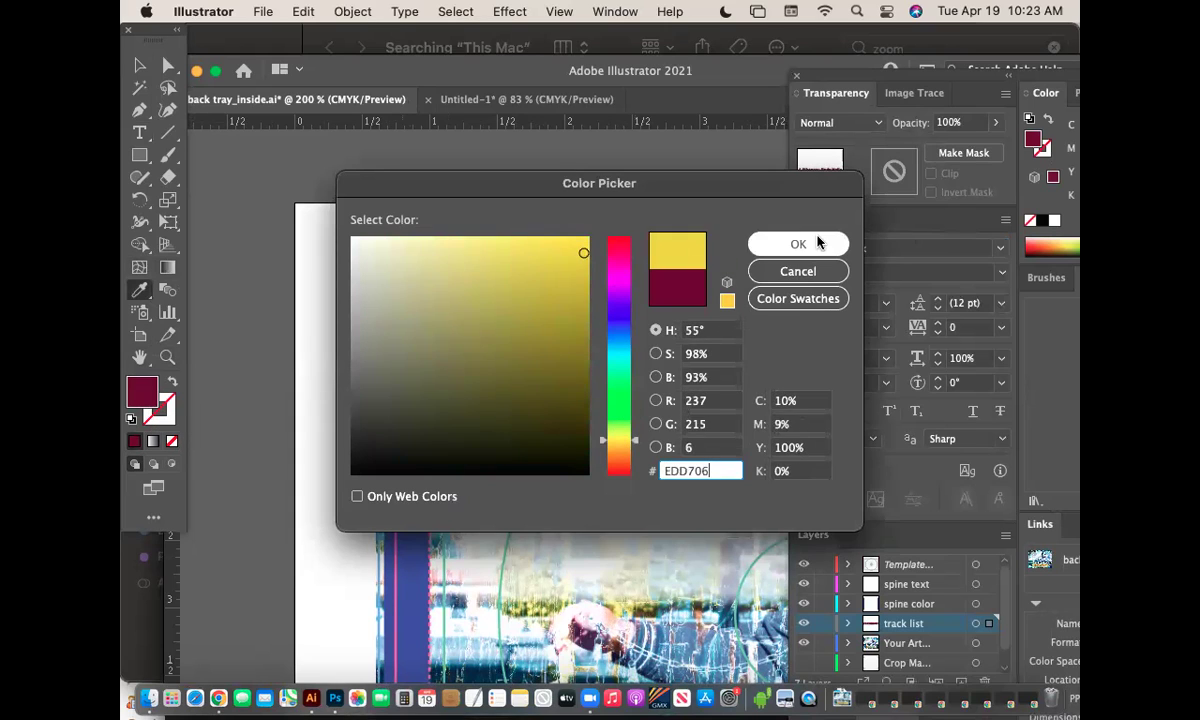
pyautogui.click(805, 244)
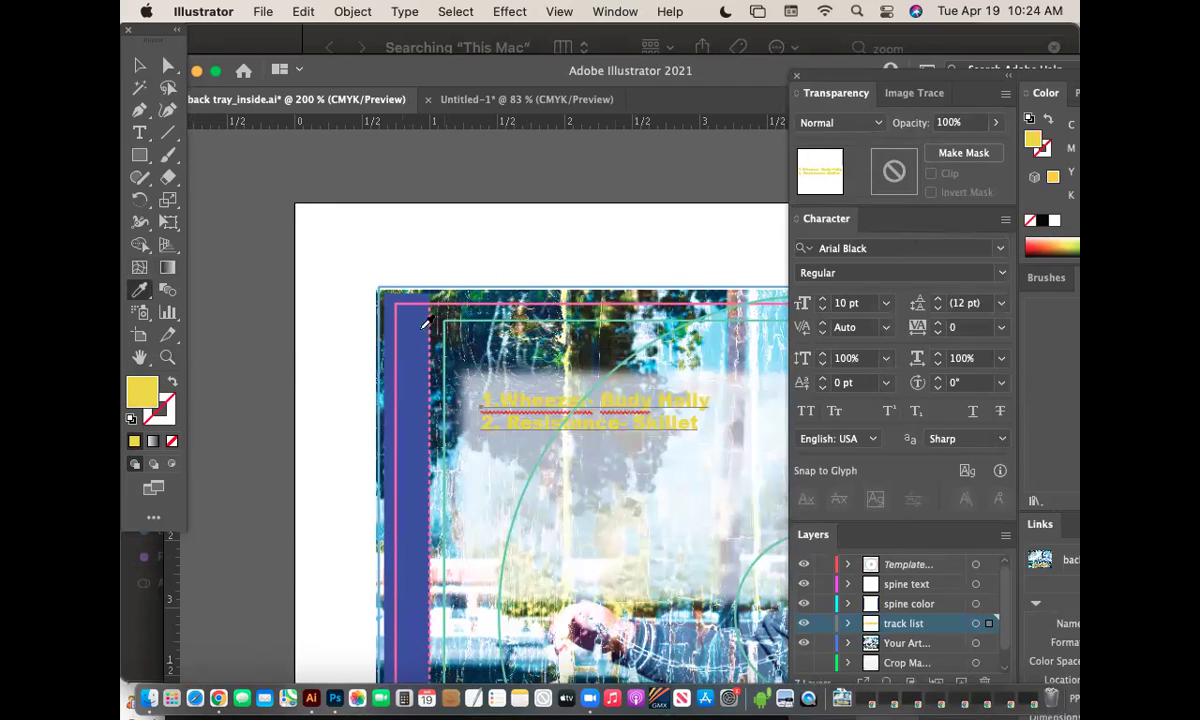
# Give the track list text a solid black fill with no stroke and deselect it.
pyautogui.click(131, 422)
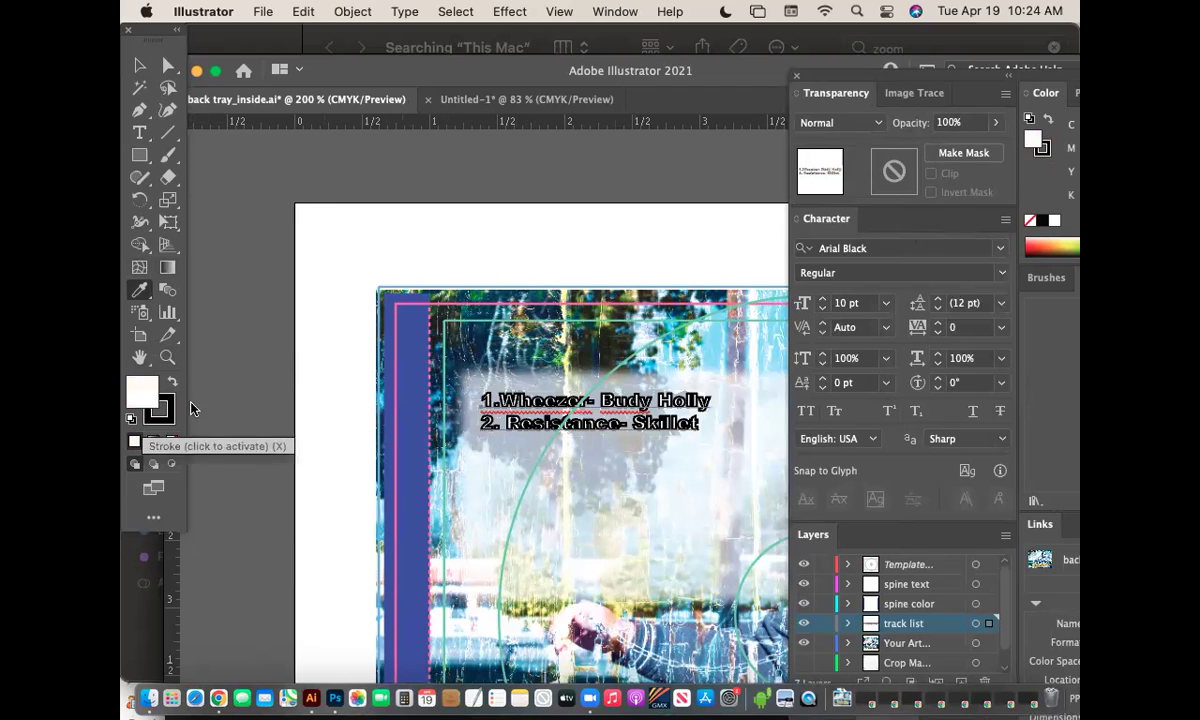
pyautogui.click(172, 382)
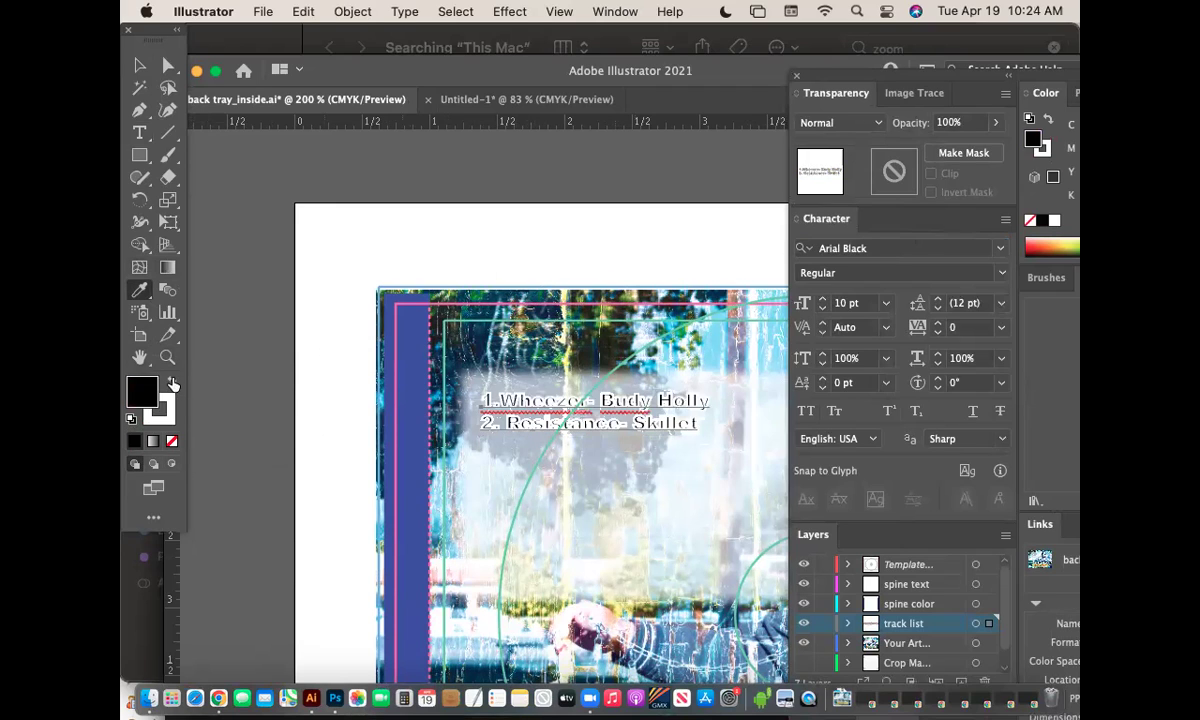
pyautogui.click(173, 444)
pyautogui.click(131, 421)
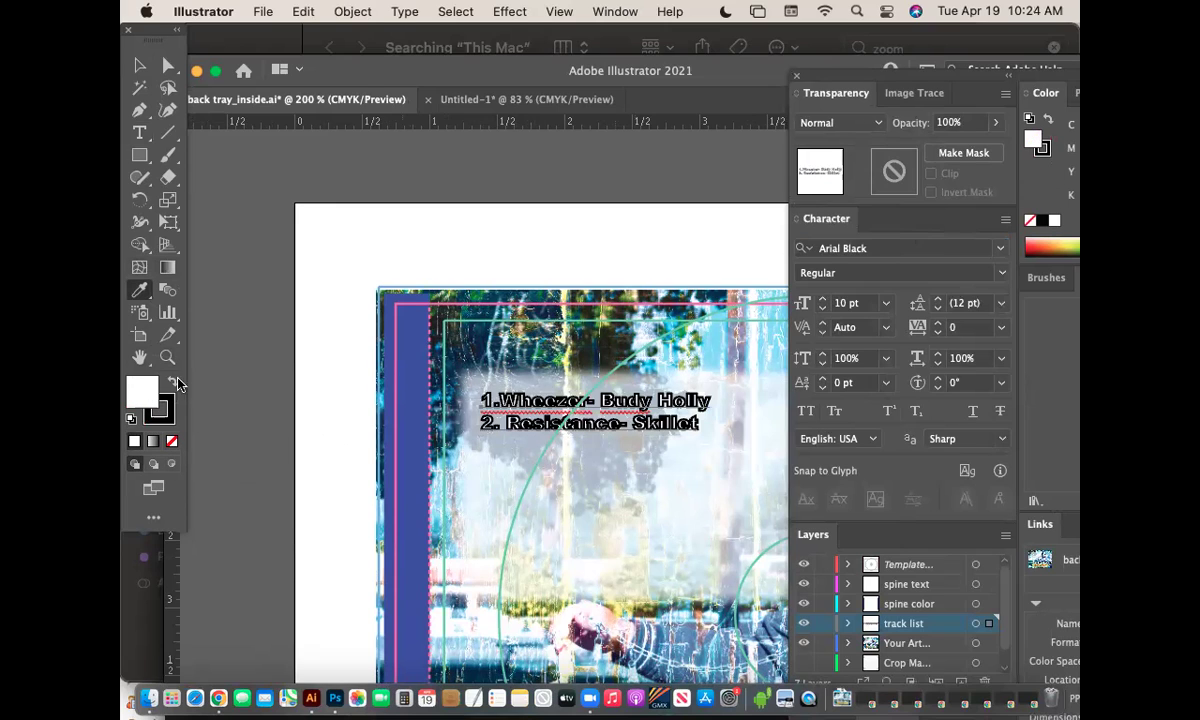
pyautogui.click(174, 381)
pyautogui.click(169, 408)
pyautogui.click(172, 442)
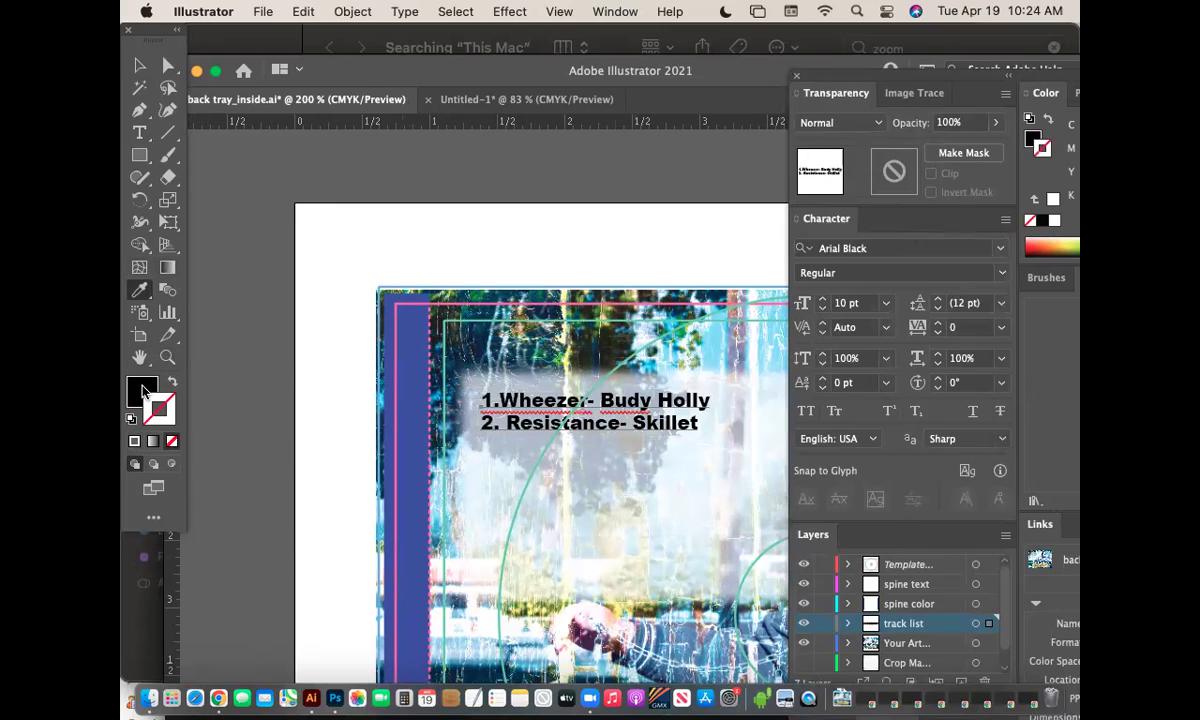
pyautogui.click(141, 384)
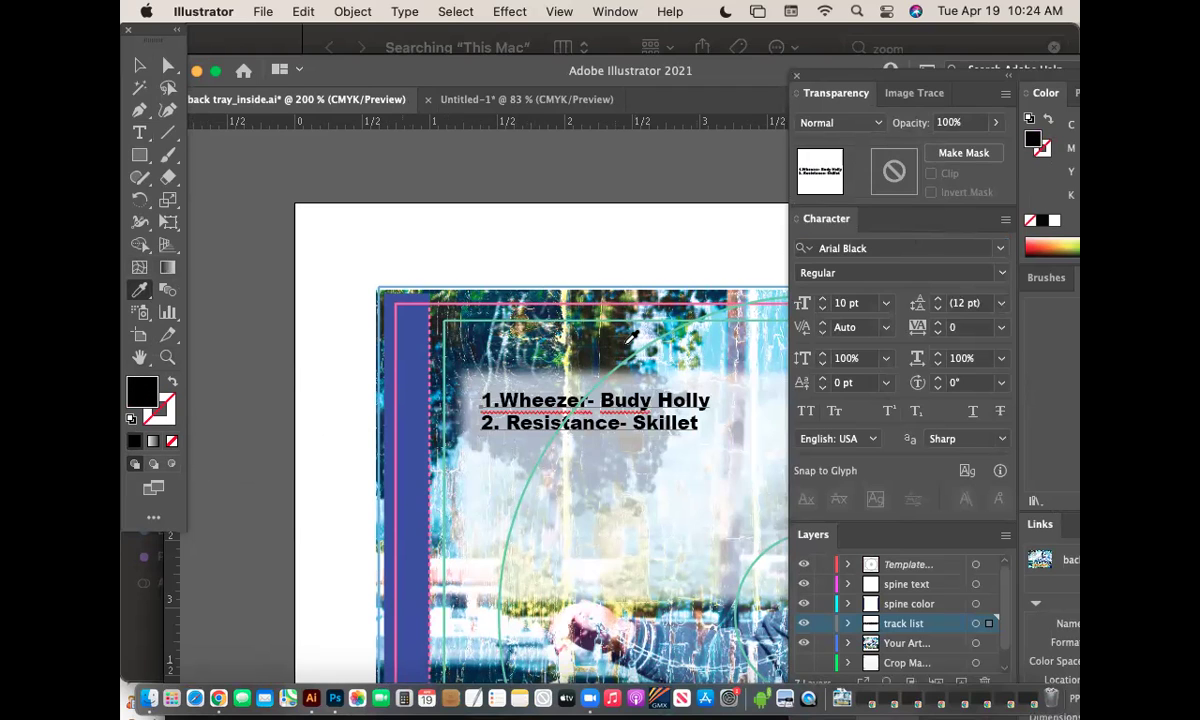
pyautogui.click(141, 64)
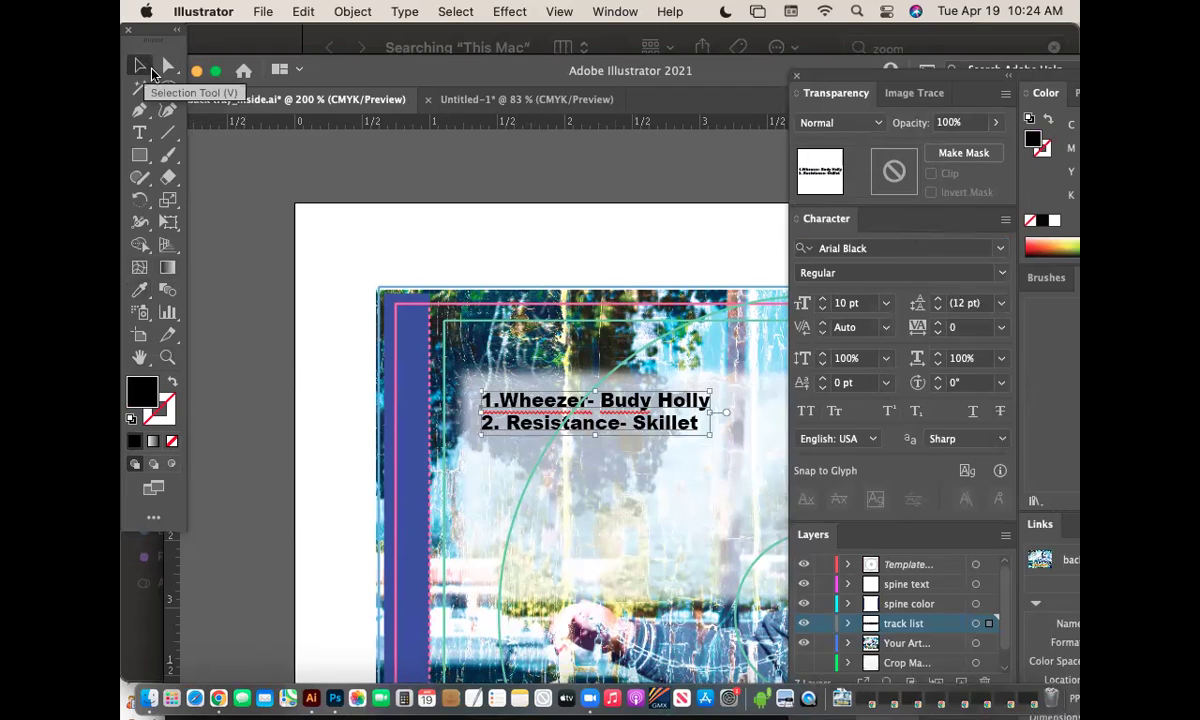
pyautogui.click(455, 164)
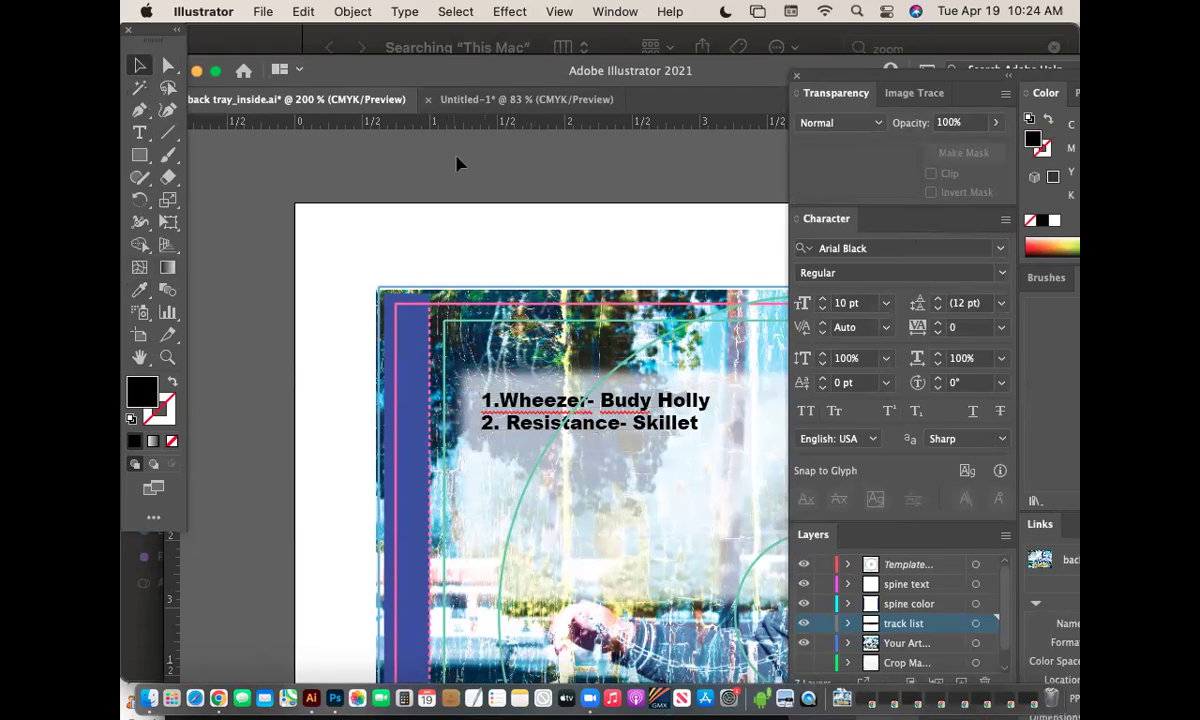
# Directly select the blue rectangle on the right spine of the CD tray.
pyautogui.scroll(-4, 486, 207)
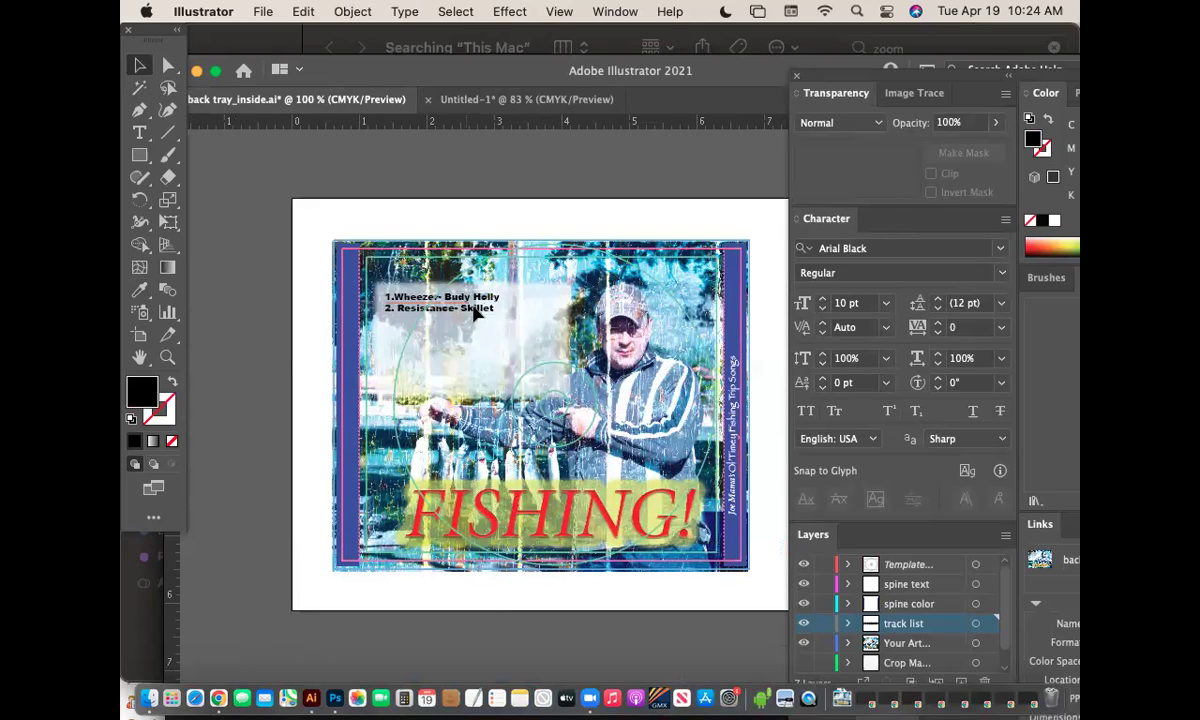
pyautogui.click(476, 313)
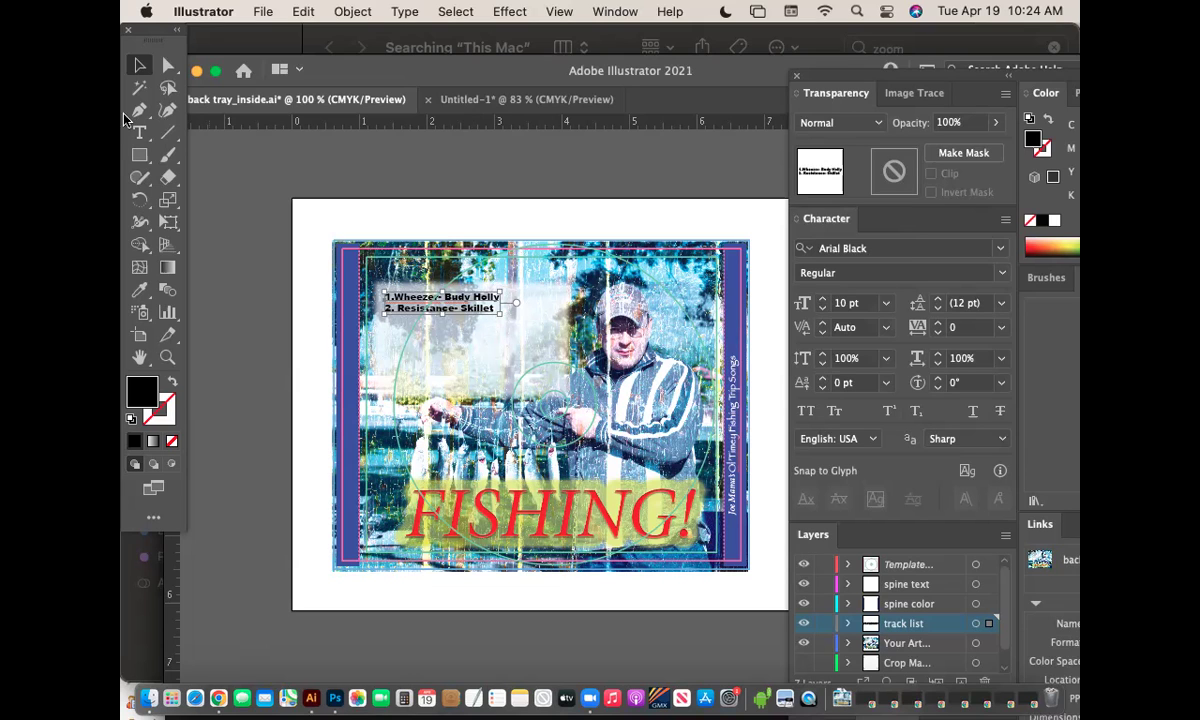
pyautogui.click(168, 357)
pyautogui.moveTo(701, 282); pyautogui.dragTo(719, 285)
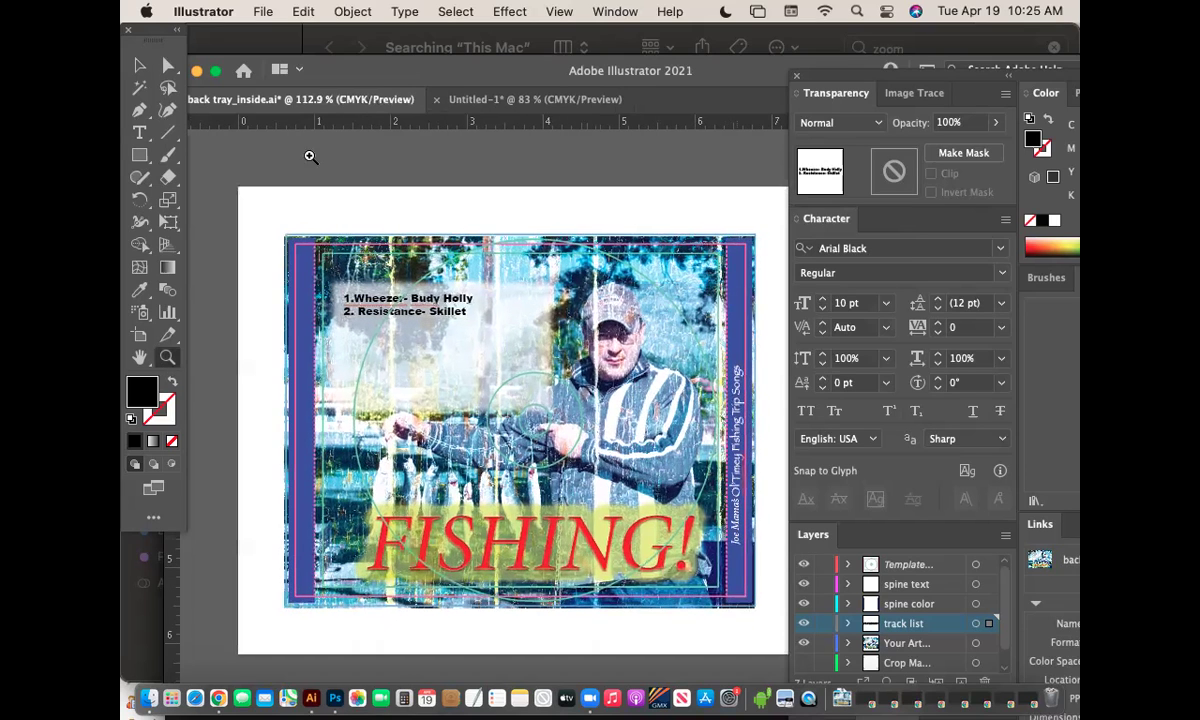
pyautogui.click(168, 66)
pyautogui.click(294, 283)
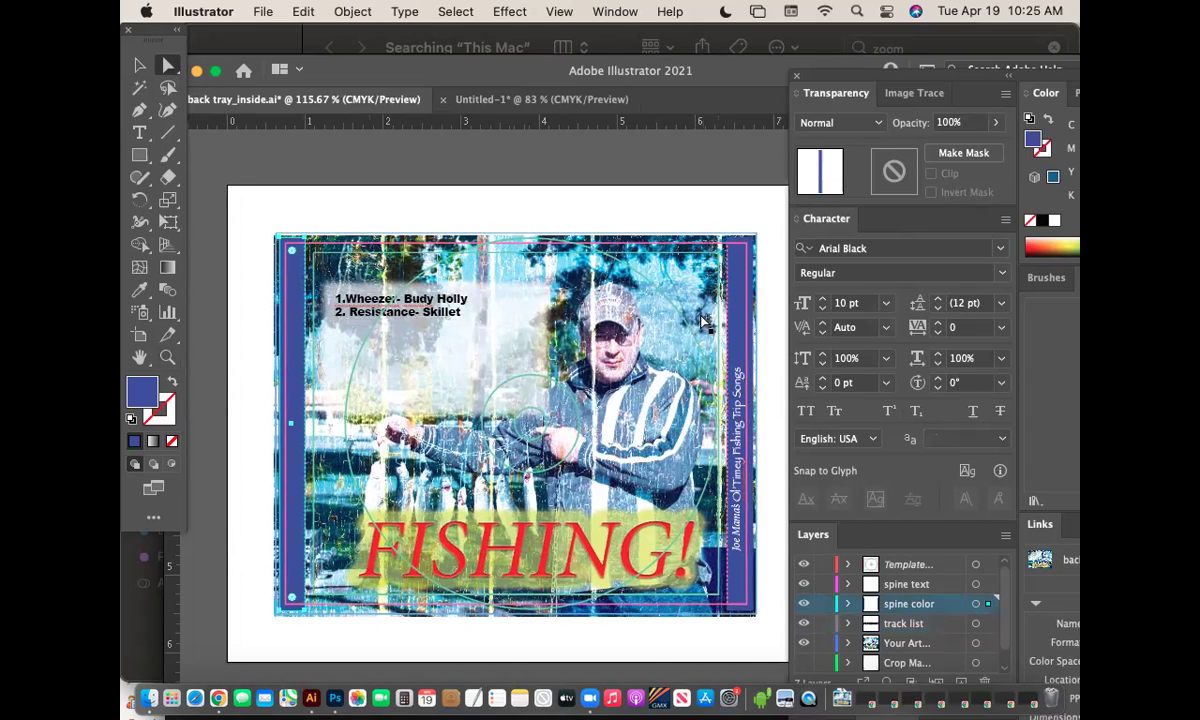
pyautogui.click(737, 306)
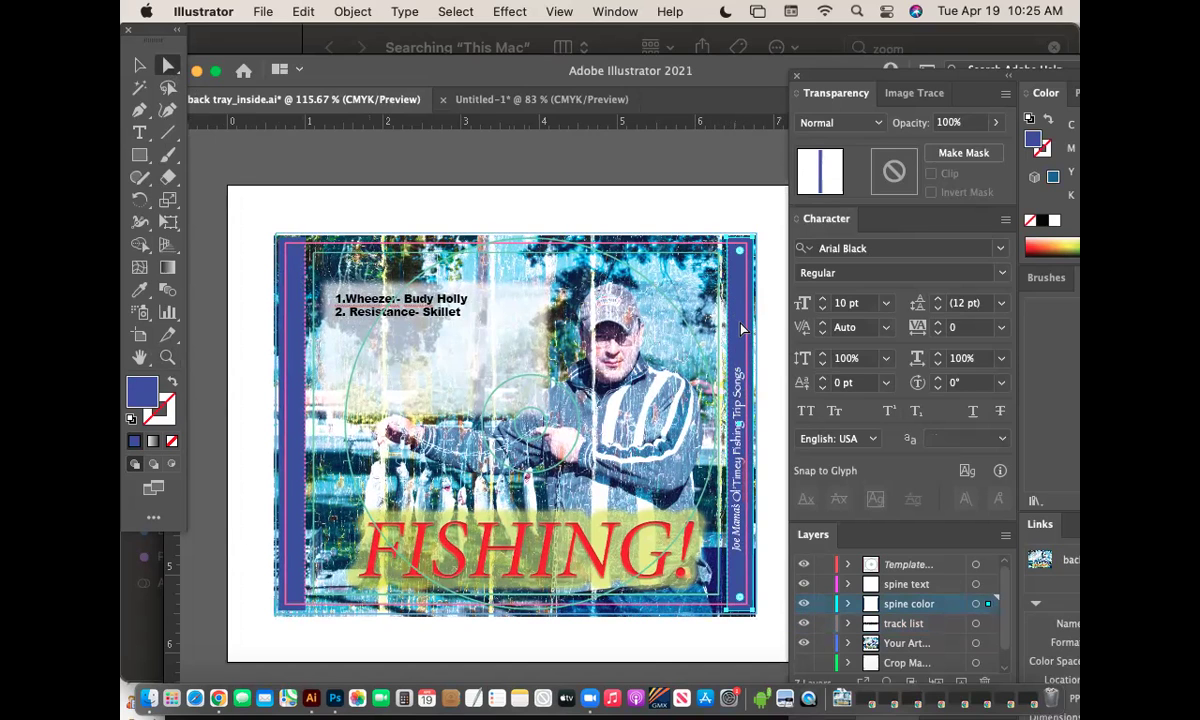
# Bring up the Gradient panel for the selected right spine rectangle.
pyautogui.click(613, 12)
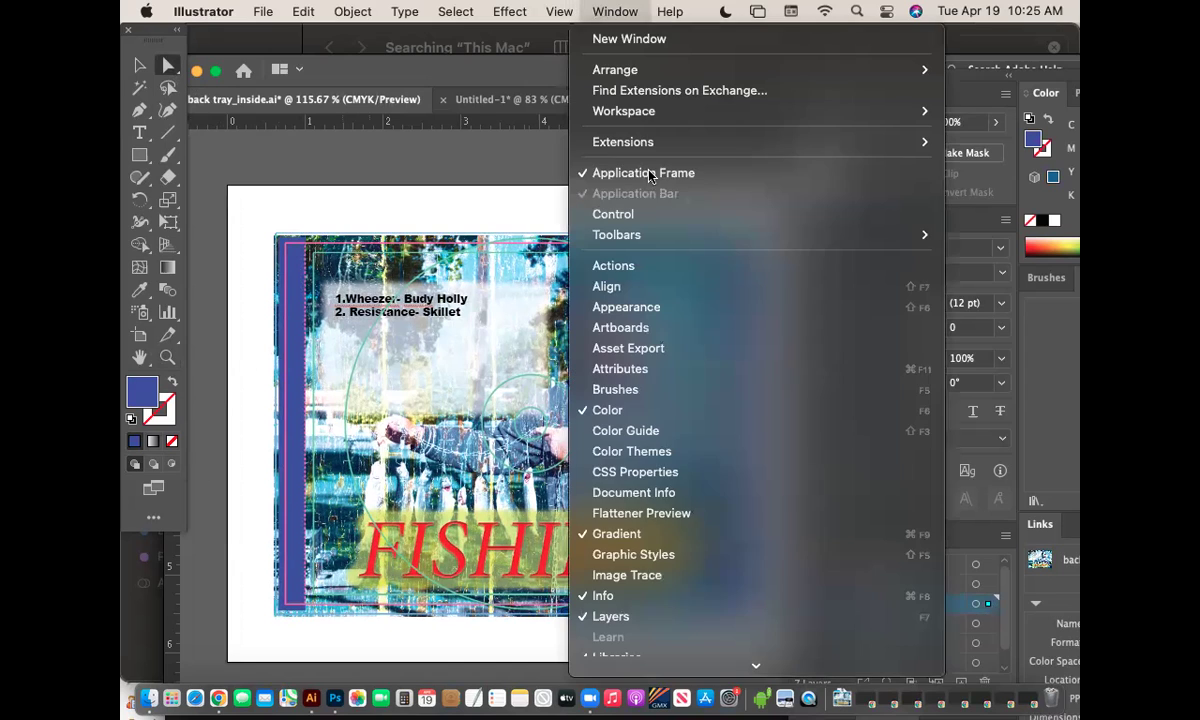
pyautogui.scroll(-4, 660, 560)
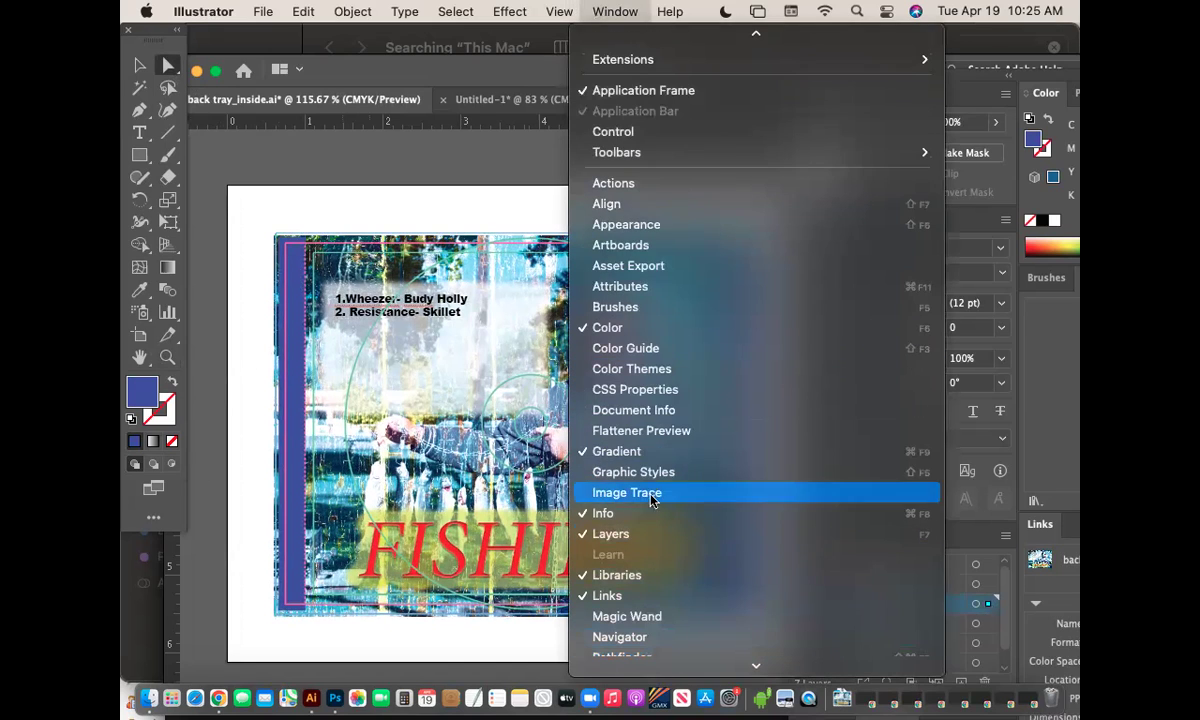
pyautogui.click(760, 453)
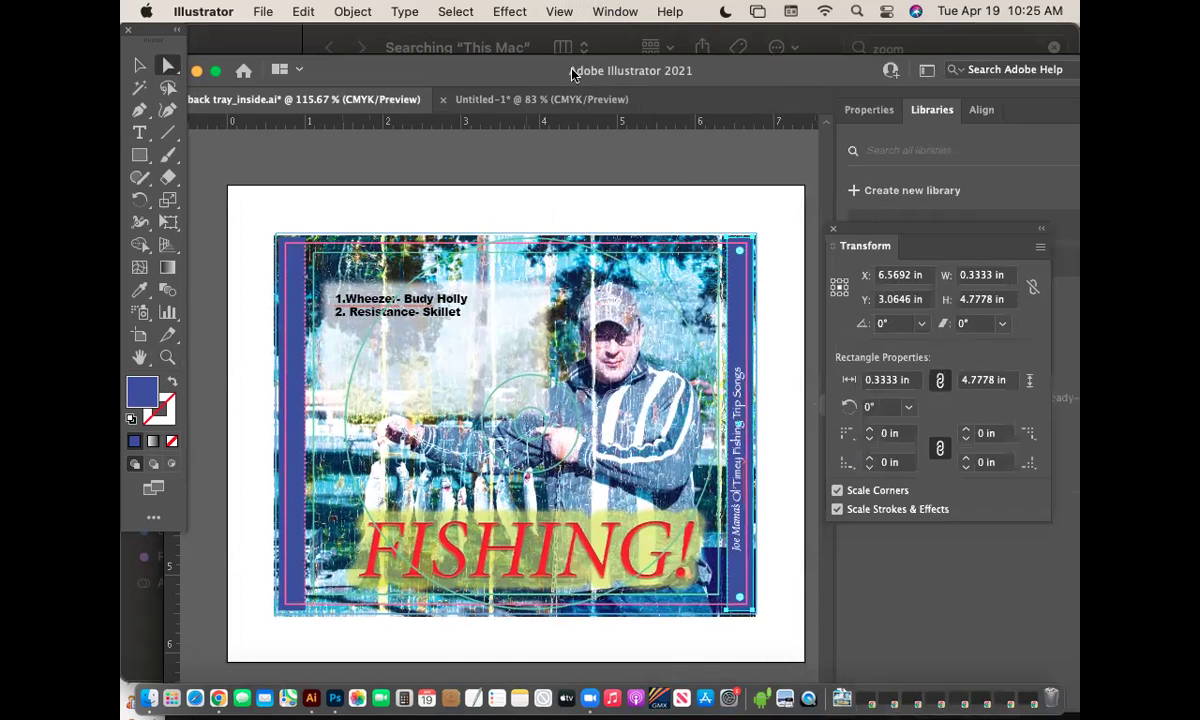
pyautogui.click(614, 11)
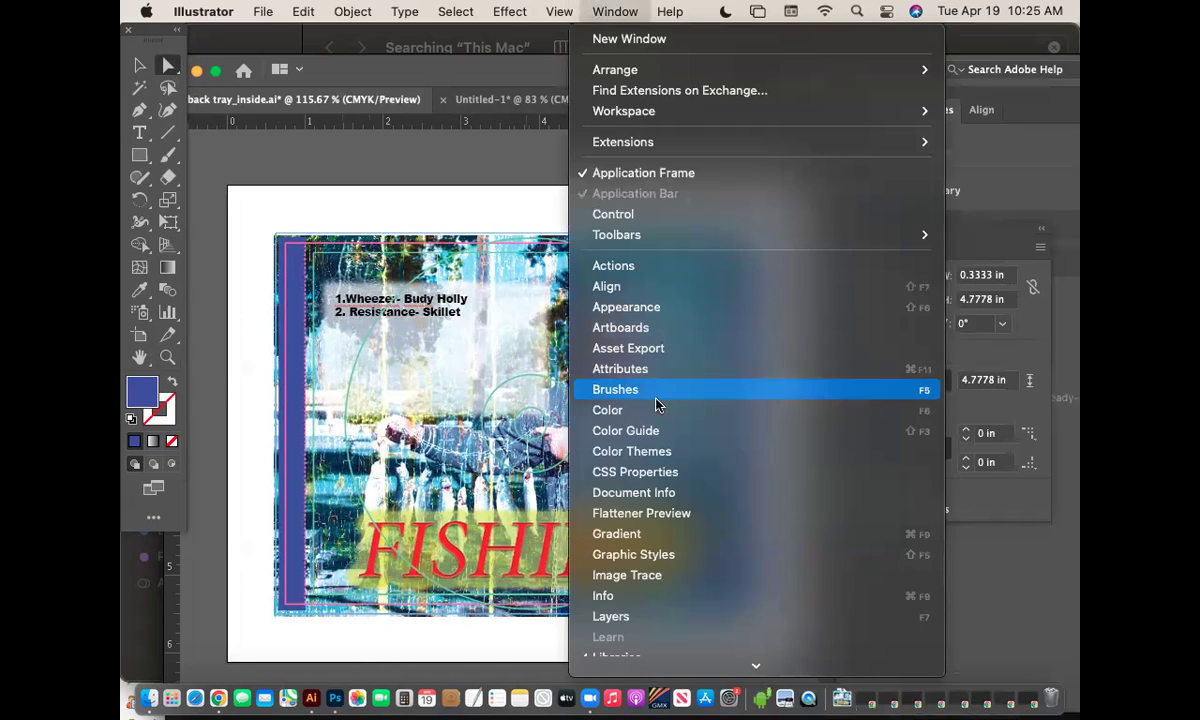
pyautogui.click(610, 534)
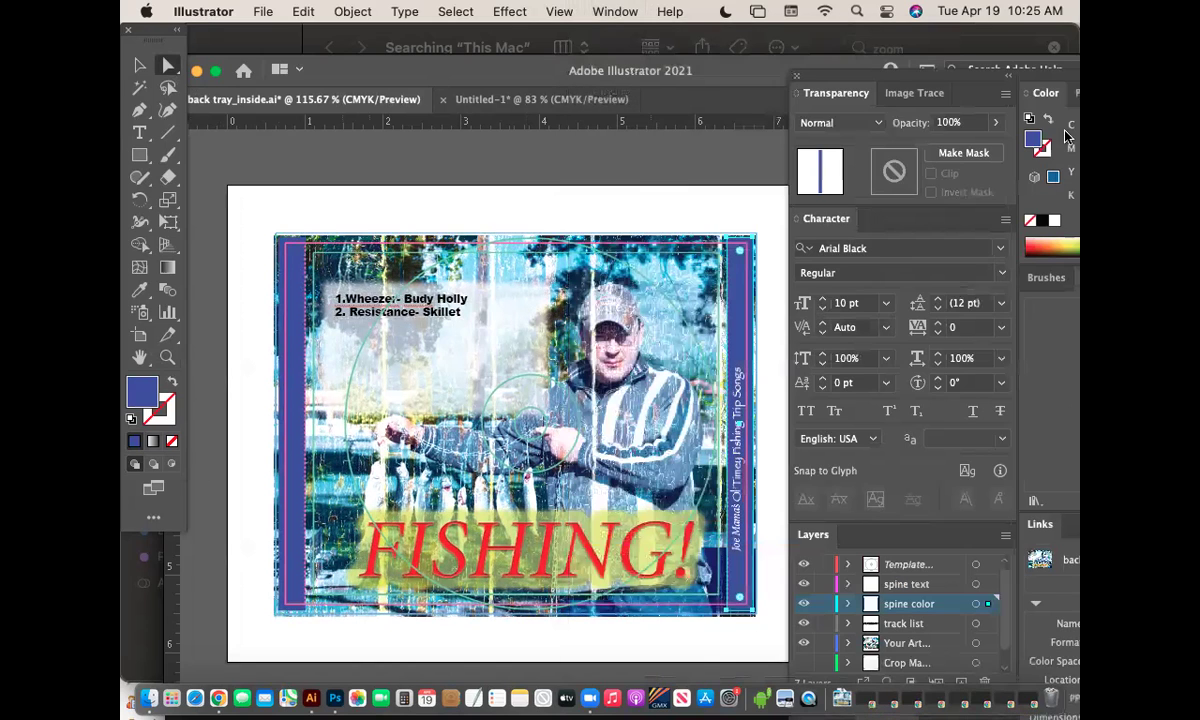
# Separate the Color, Layers and Gradient panels from their group and float them individually over the workspace.
pyautogui.moveTo(1045, 78); pyautogui.dragTo(290, 88)
pyautogui.moveTo(1022, 68); pyautogui.dragTo(918, 40)
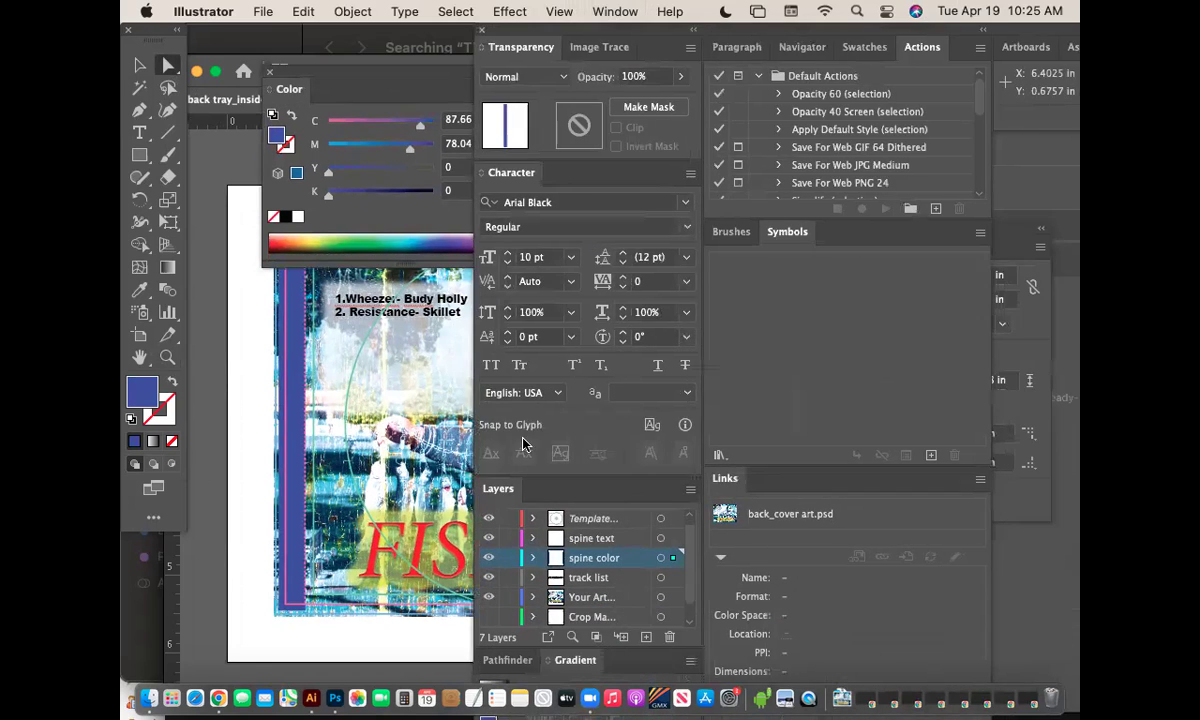
pyautogui.moveTo(497, 488); pyautogui.dragTo(745, 345)
pyautogui.moveTo(560, 488); pyautogui.dragTo(277, 353)
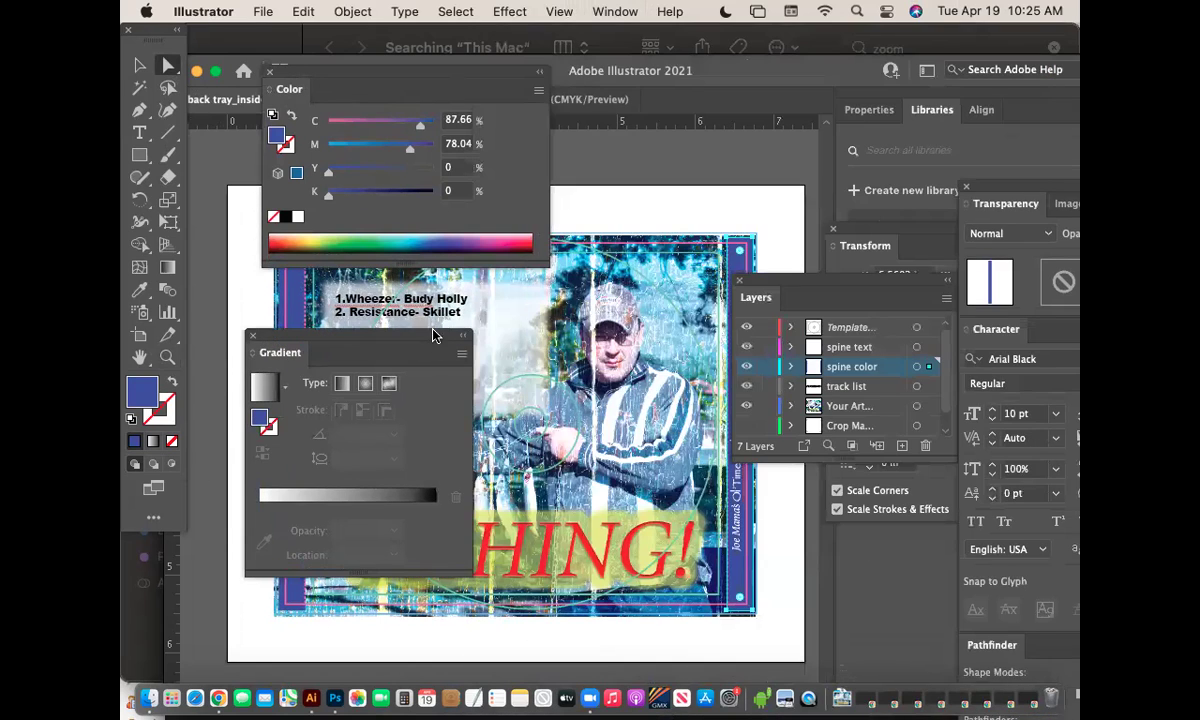
pyautogui.moveTo(433, 336); pyautogui.dragTo(773, 159)
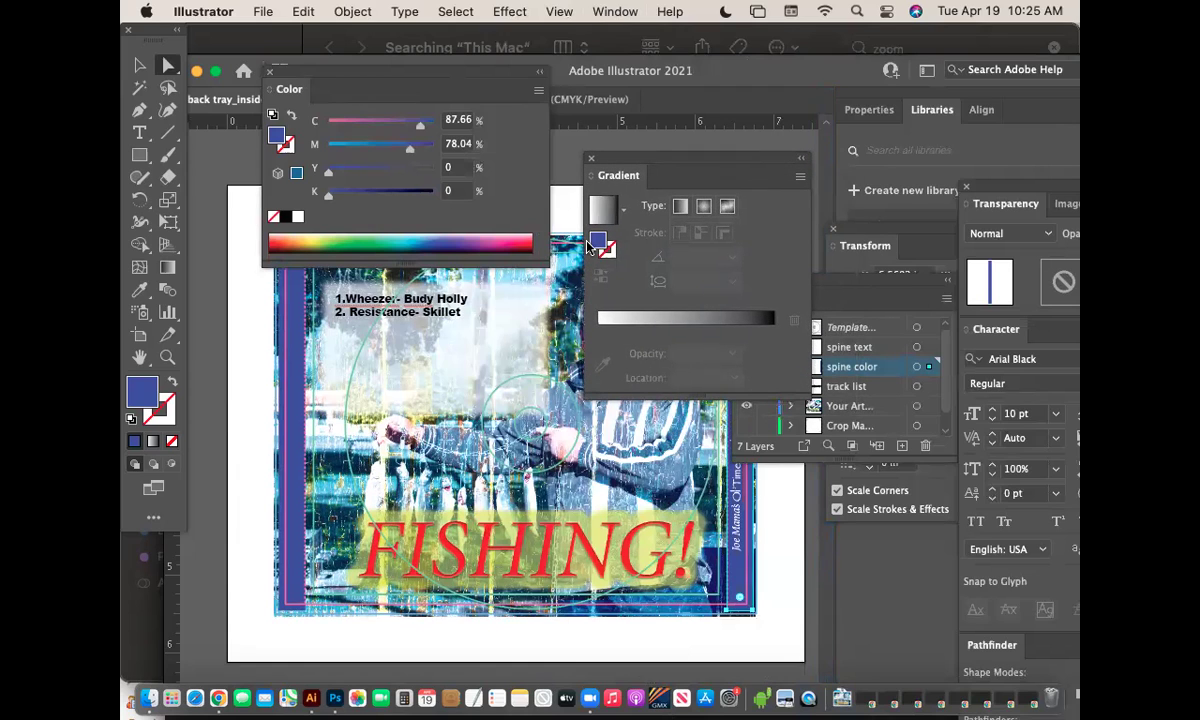
# Apply a linear gradient to the right spine, remove its black stop, and move blue near the right end and white near the middle.
pyautogui.click(661, 318)
pyautogui.moveTo(676, 164); pyautogui.dragTo(857, 149)
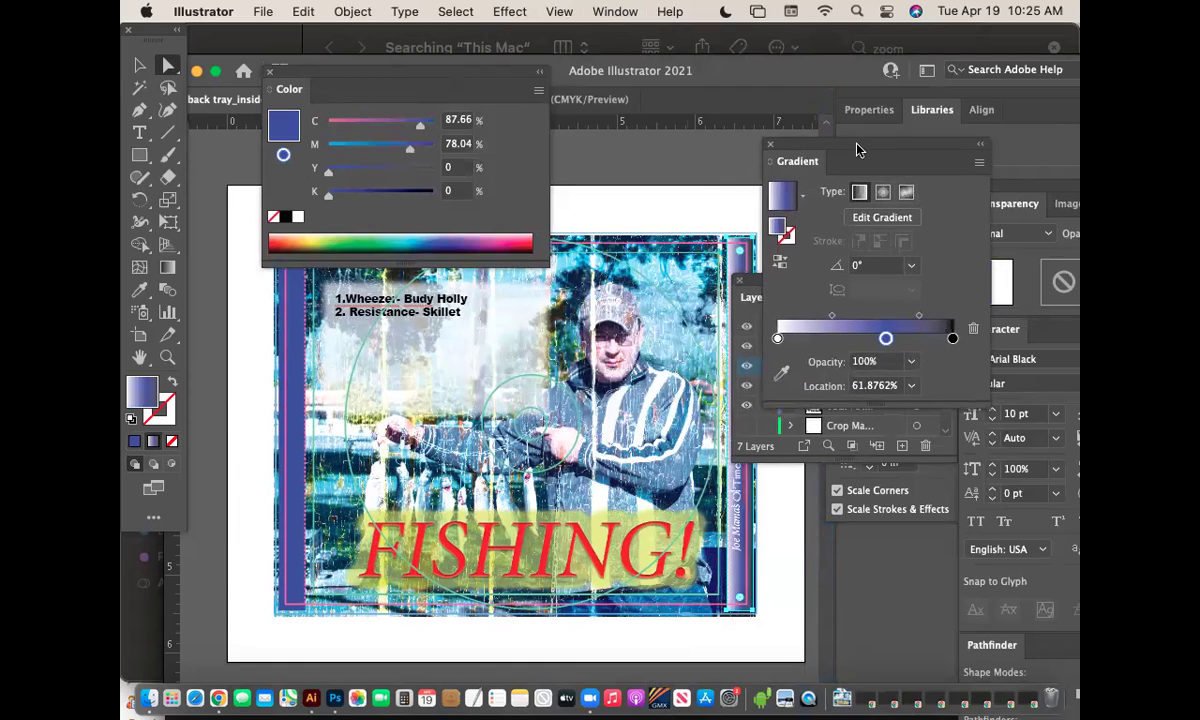
pyautogui.moveTo(952, 340); pyautogui.dragTo(940, 382)
pyautogui.moveTo(886, 340); pyautogui.dragTo(941, 344)
pyautogui.moveTo(778, 340); pyautogui.dragTo(862, 340)
# Add a stop near the left end of the spine gradient and color it CMYK yellow with Y at 83%.
pyautogui.click(782, 341)
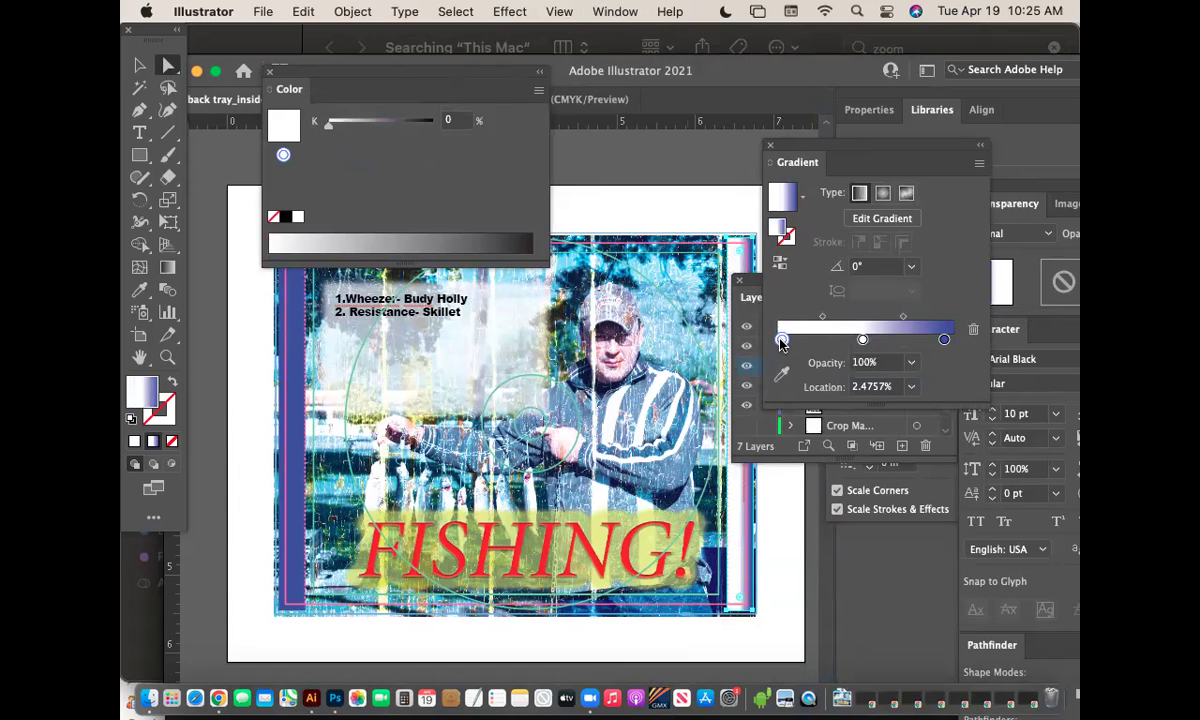
pyautogui.moveTo(781, 341); pyautogui.dragTo(784, 342)
pyautogui.doubleClick(785, 341)
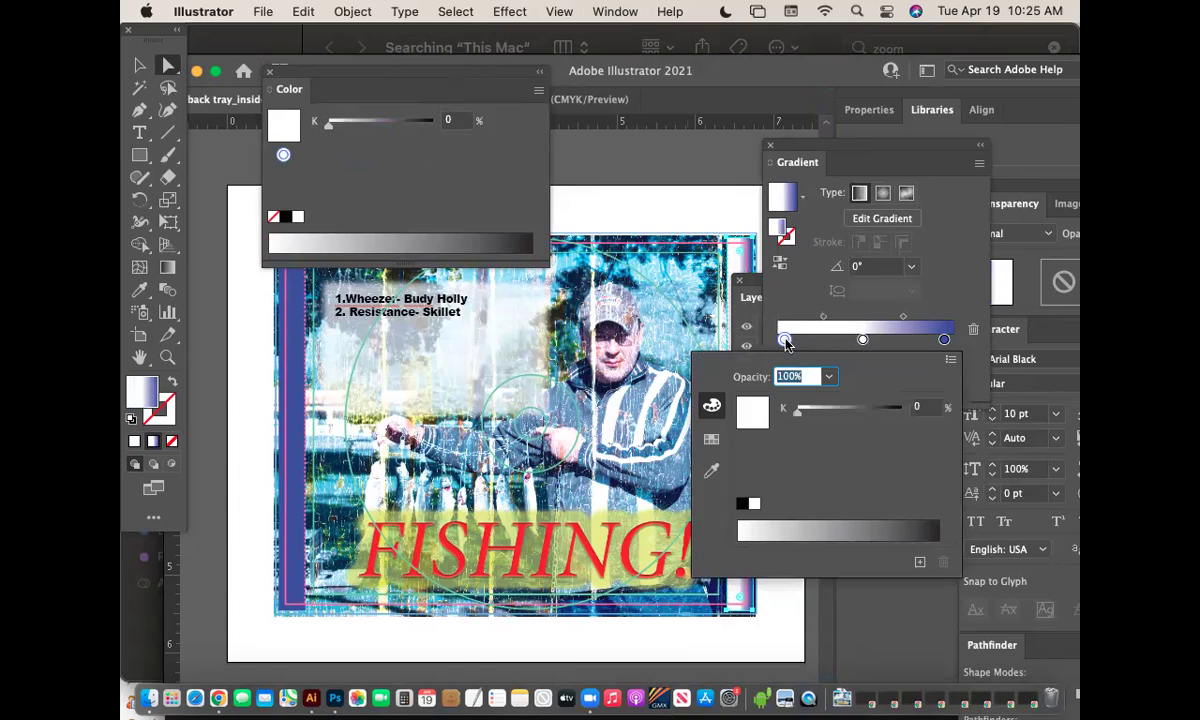
pyautogui.click(950, 360)
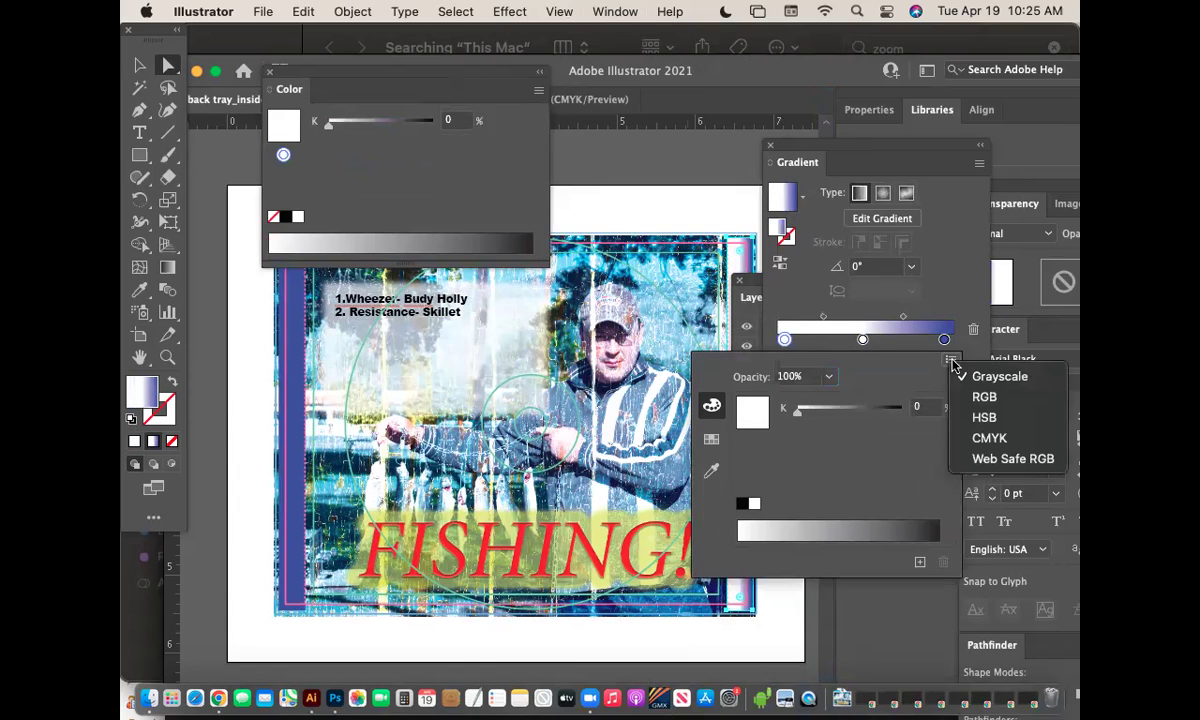
pyautogui.click(989, 438)
pyautogui.click(884, 459)
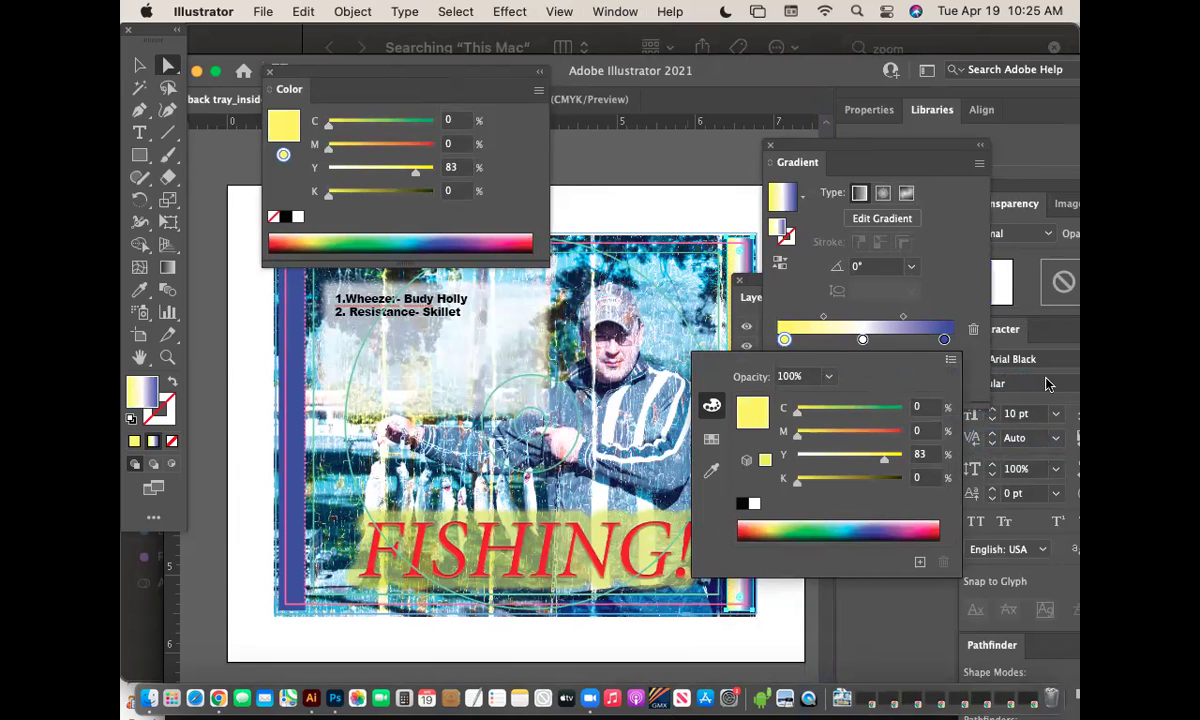
# Move the floating Gradient and Layers panels off the artwork so the right spine is unobstructed.
pyautogui.click(812, 162)
pyautogui.moveTo(812, 162); pyautogui.dragTo(940, 180)
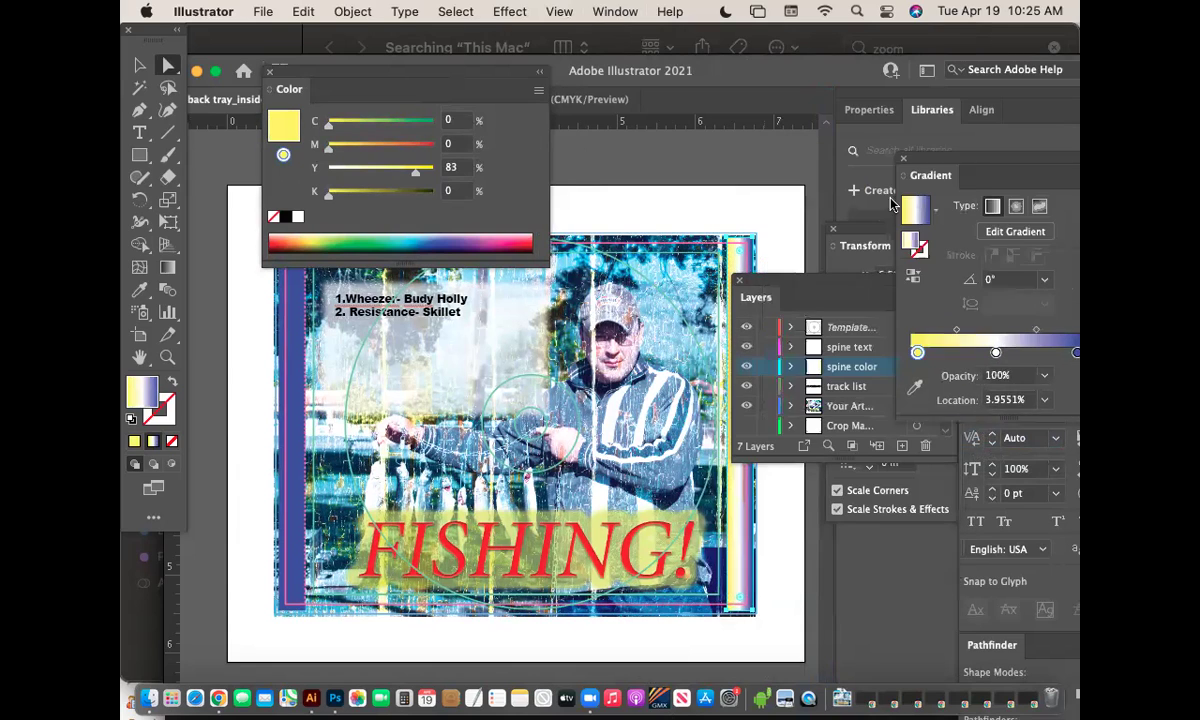
pyautogui.moveTo(762, 297); pyautogui.dragTo(905, 322)
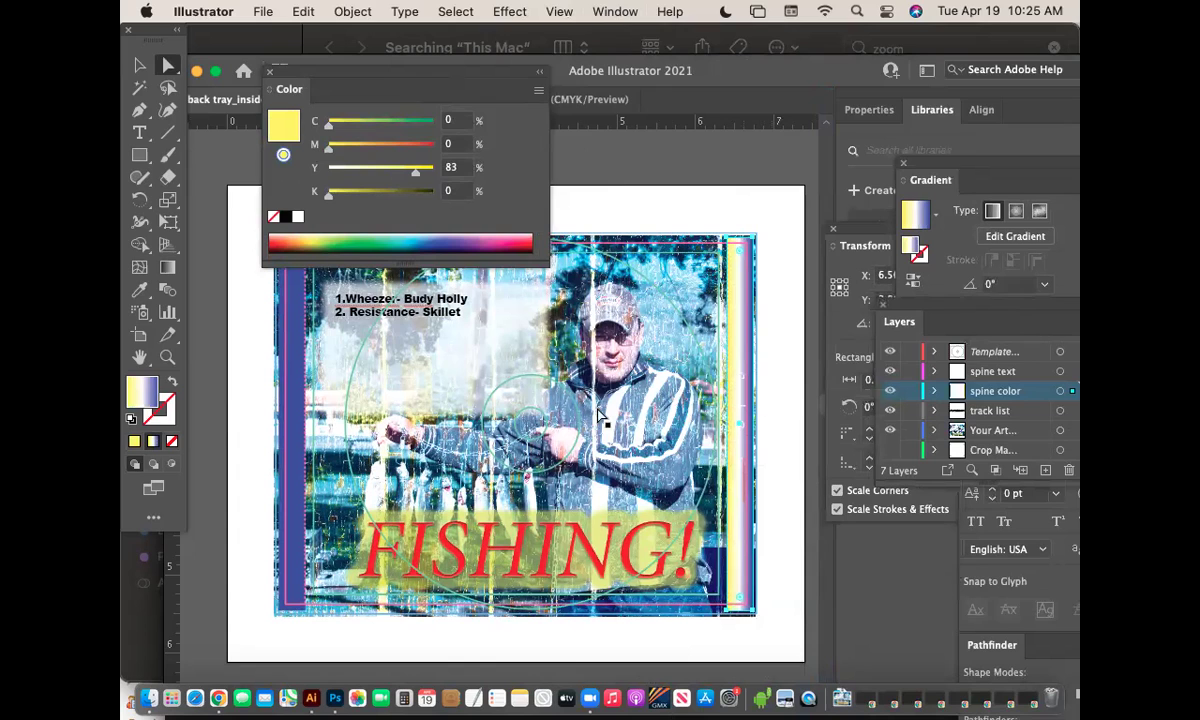
# Redraw the right spine's gradient lengthwise with the Gradient tool, from yellow above the spine to blue below it, at about -84°.
pyautogui.click(168, 267)
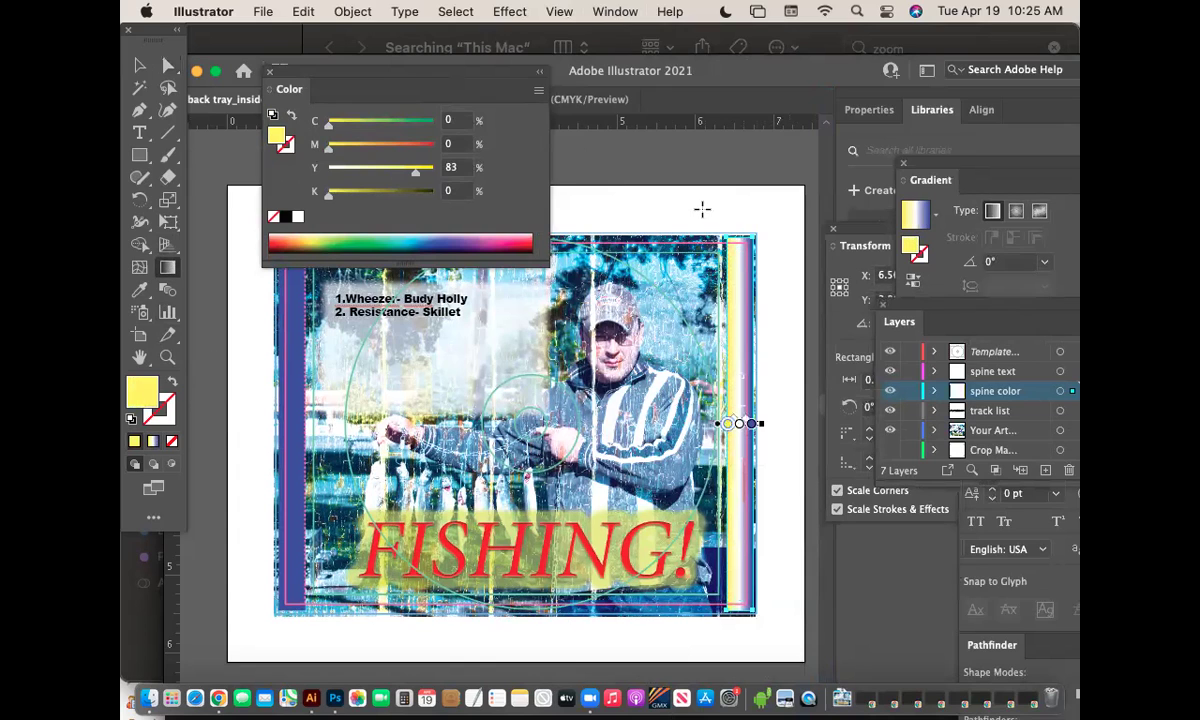
pyautogui.moveTo(701, 208); pyautogui.dragTo(760, 570)
pyautogui.moveTo(702, 209); pyautogui.dragTo(743, 640)
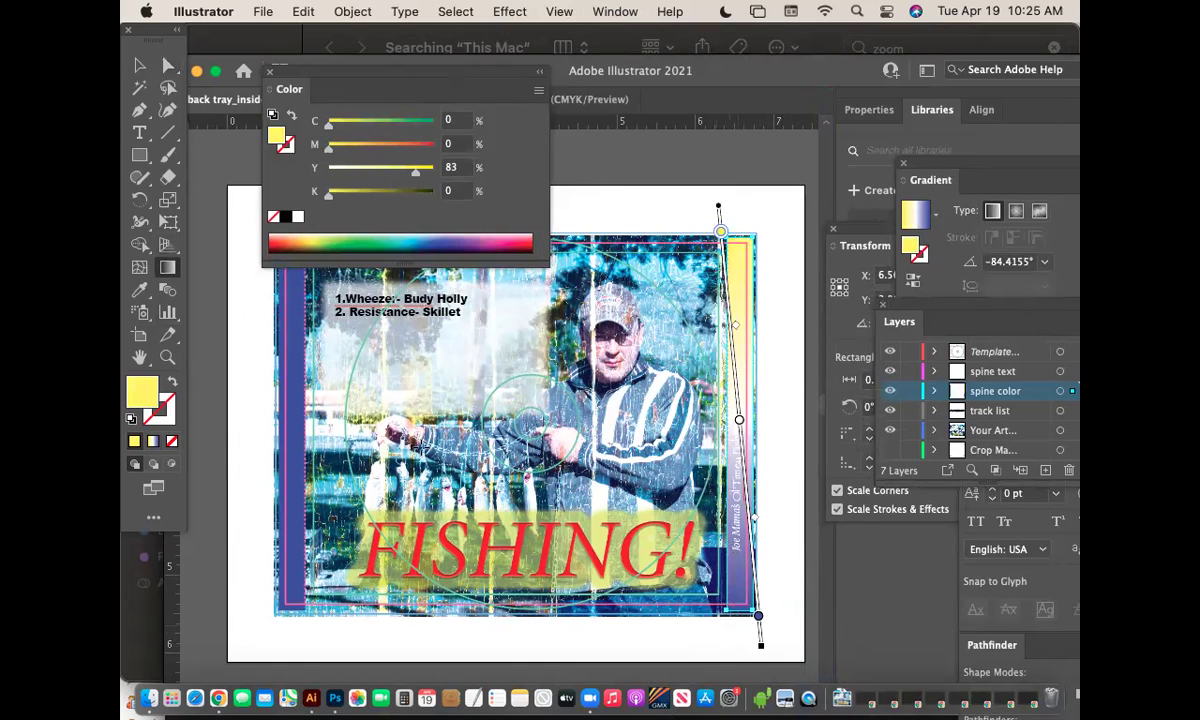
# Recolor the right spine text with a dark navy sampled by the Eyedropper from the photo beside the man's cap, and deselect it.
pyautogui.click(140, 66)
pyautogui.click(738, 455)
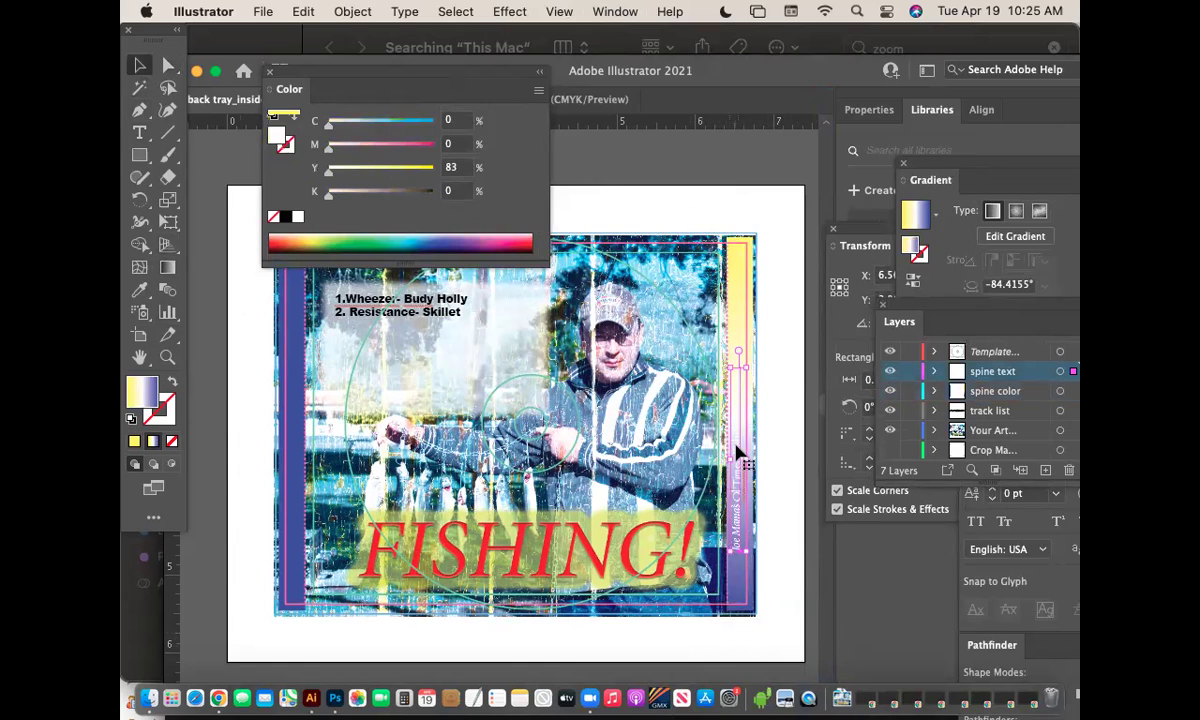
pyautogui.click(140, 289)
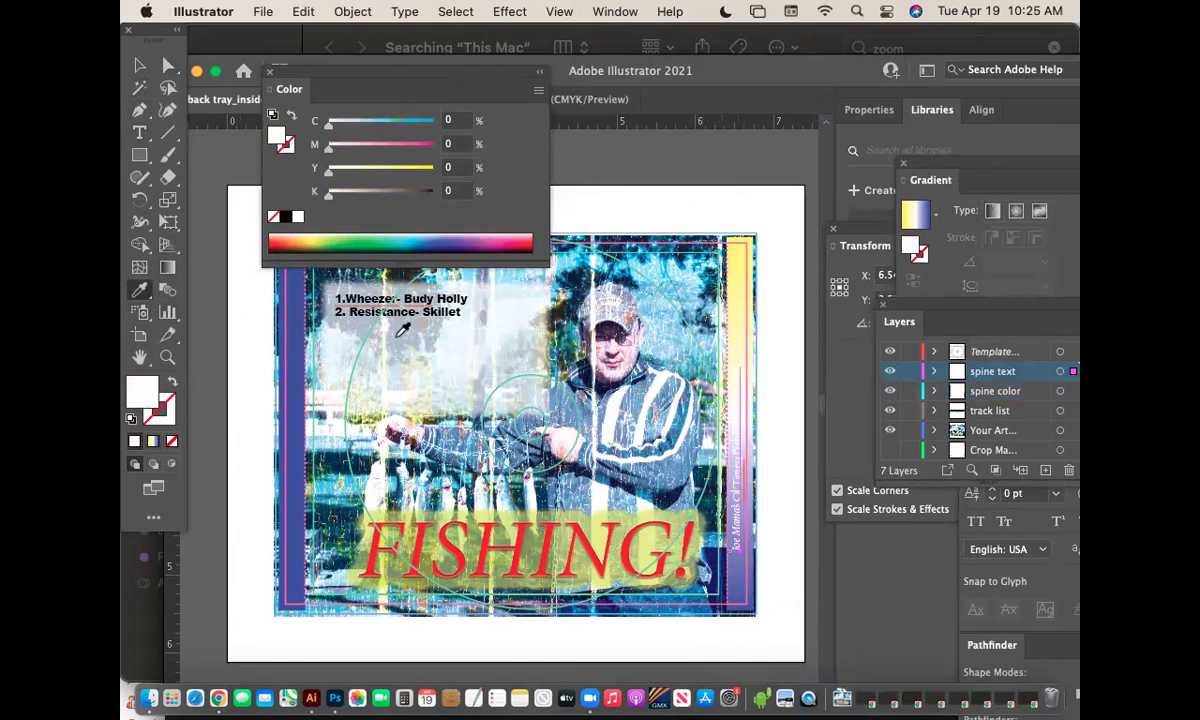
pyautogui.click(576, 307)
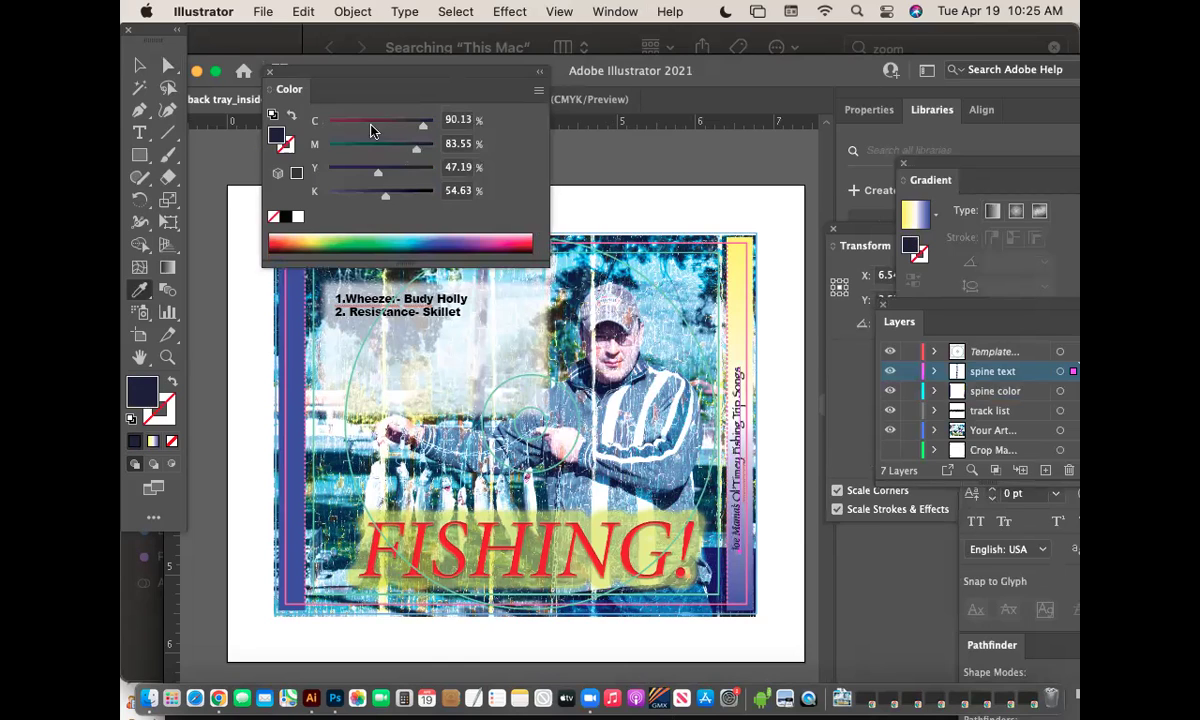
pyautogui.click(140, 66)
pyautogui.click(780, 540)
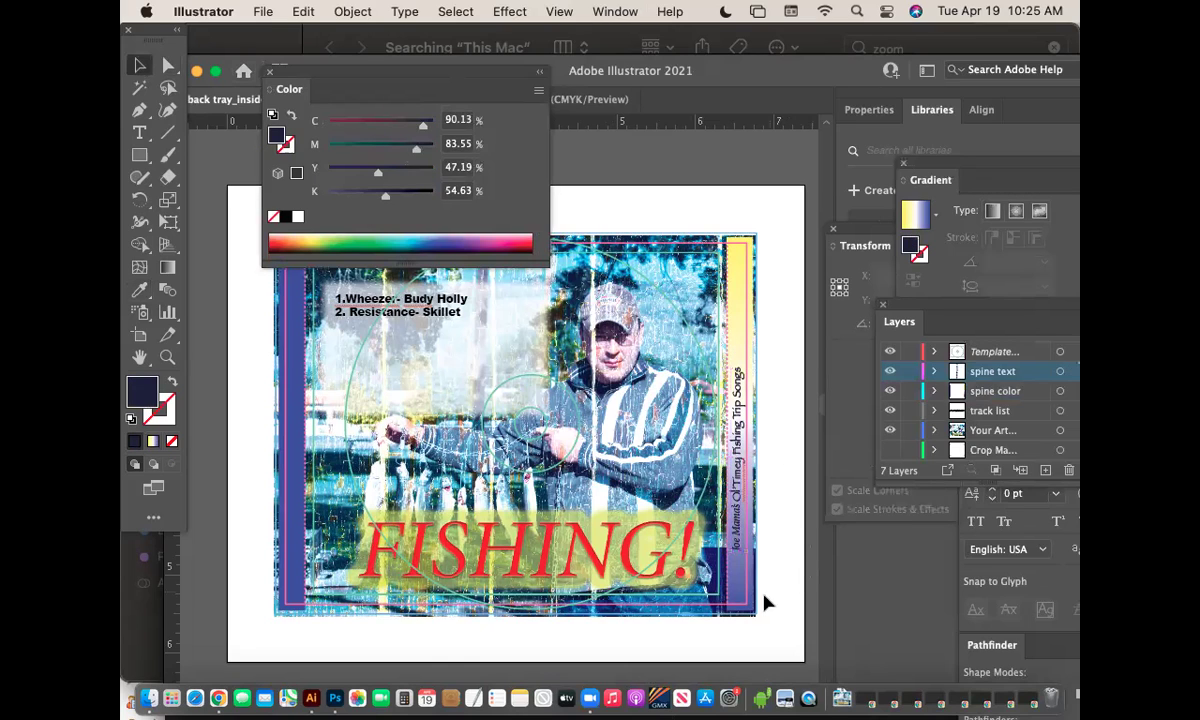
# Examine the right spine's gradient and text legibility up close along its full length, and move the Color panel clear of the artwork.
pyautogui.press('z')
pyautogui.click(705, 232)
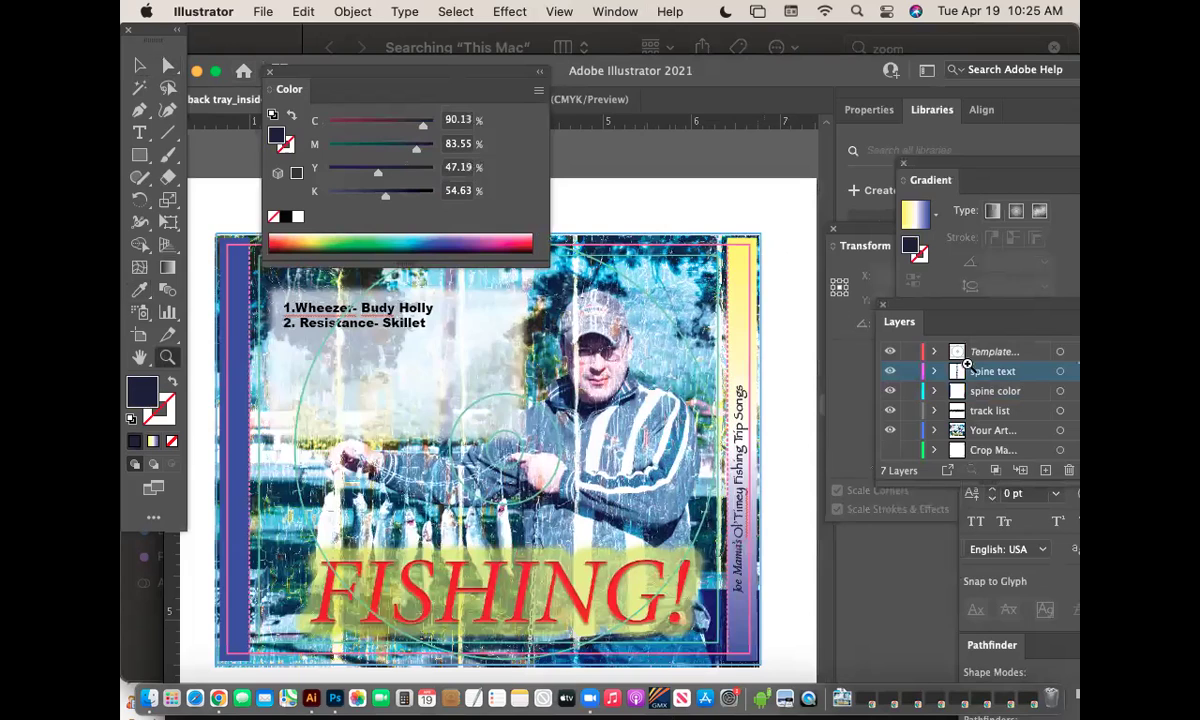
pyautogui.click(784, 270)
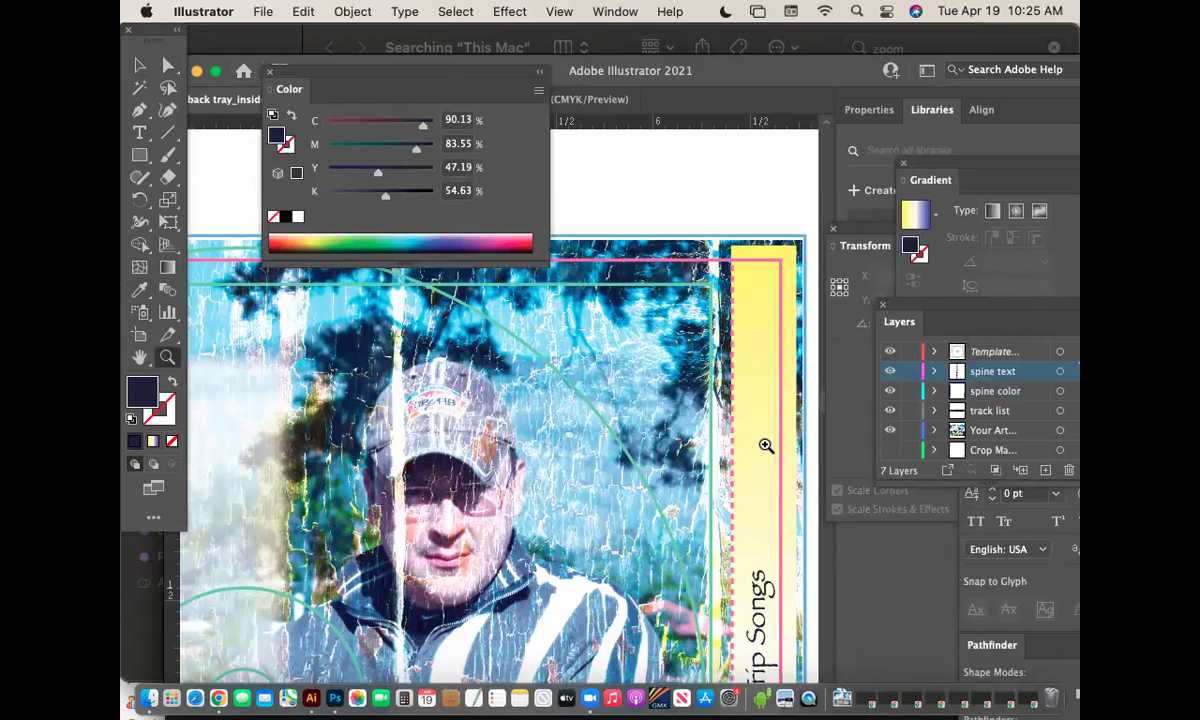
pyautogui.moveTo(764, 440); pyautogui.dragTo(716, 254)
pyautogui.scroll(-10, 758, 300)
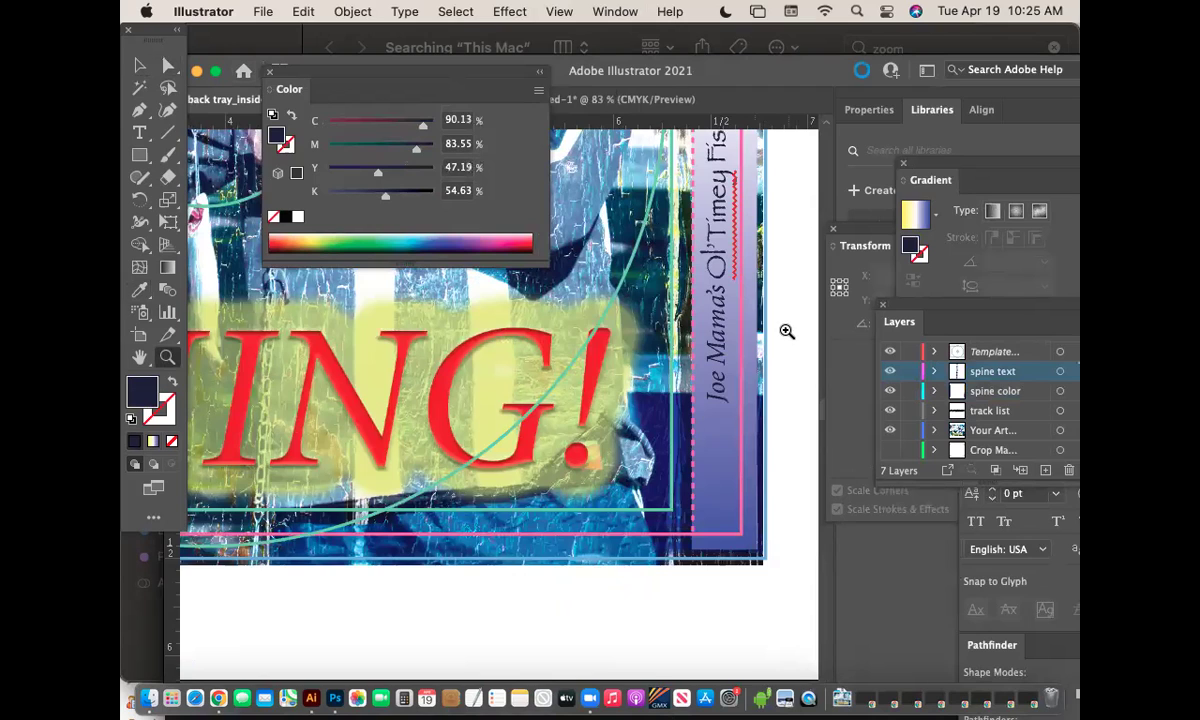
pyautogui.press('super+minus')
pyautogui.press('super+minus')
pyautogui.moveTo(670, 281); pyautogui.dragTo(828, 380)
pyautogui.press('super+minus')
pyautogui.press('super+minus')
pyautogui.hscroll(-5, 742, 391)
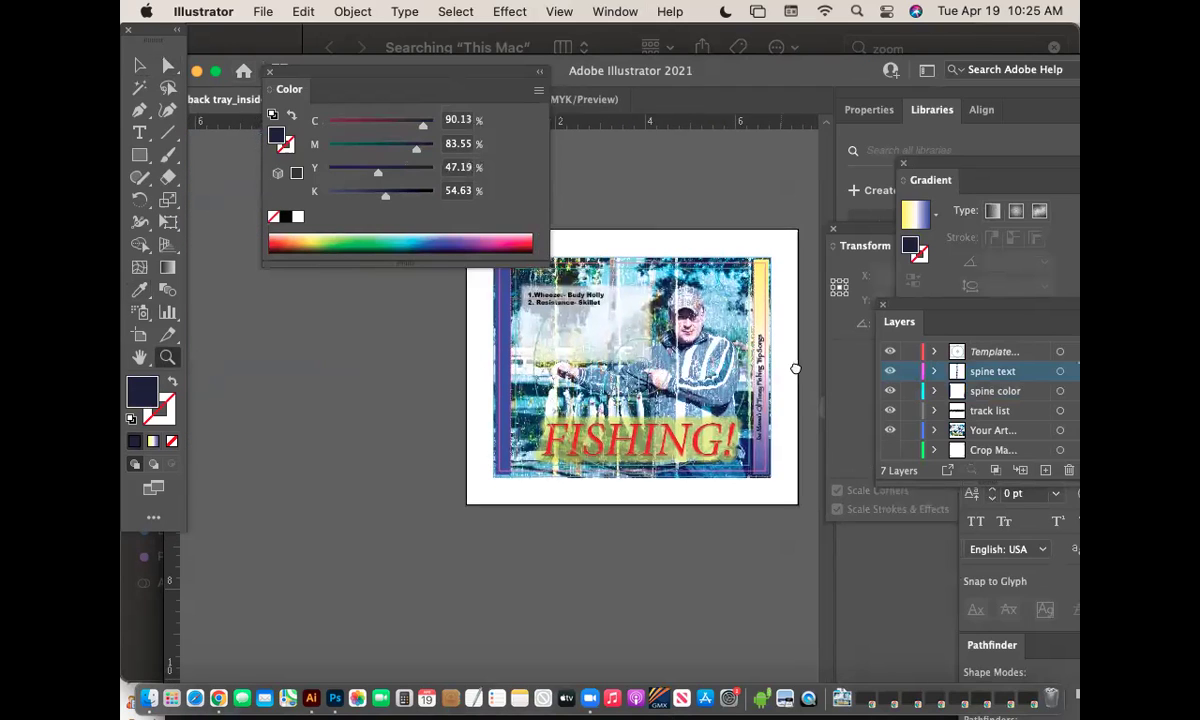
pyautogui.moveTo(367, 80); pyautogui.dragTo(257, 88)
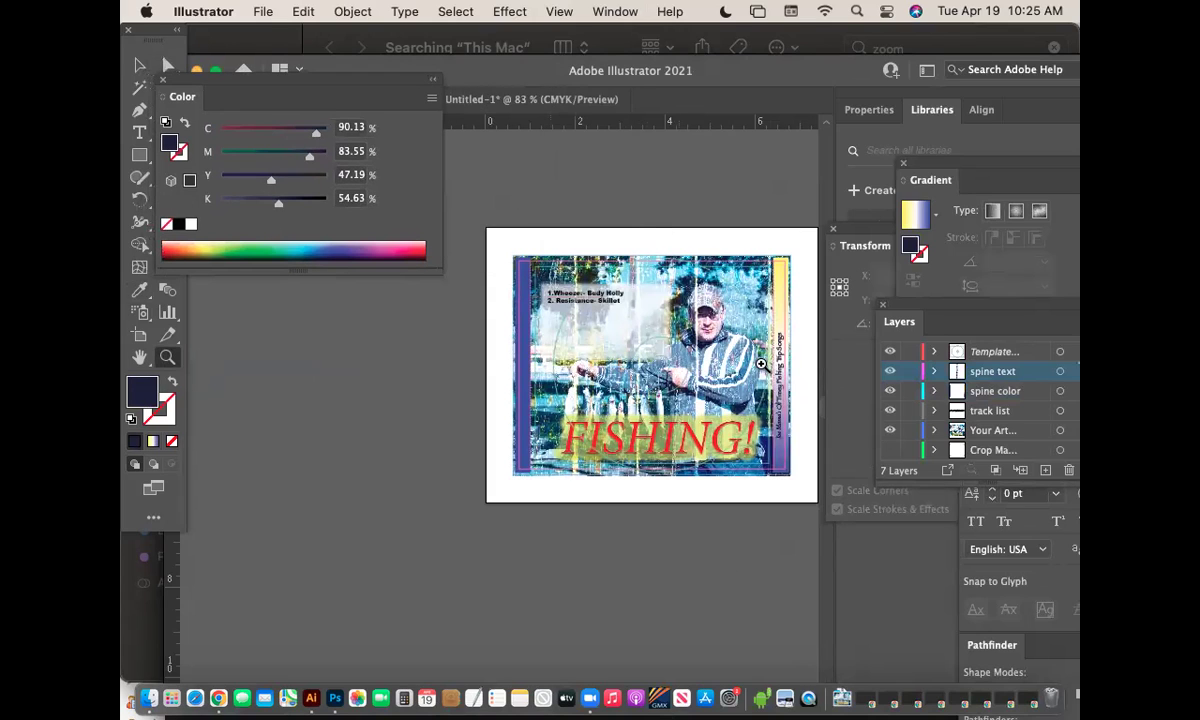